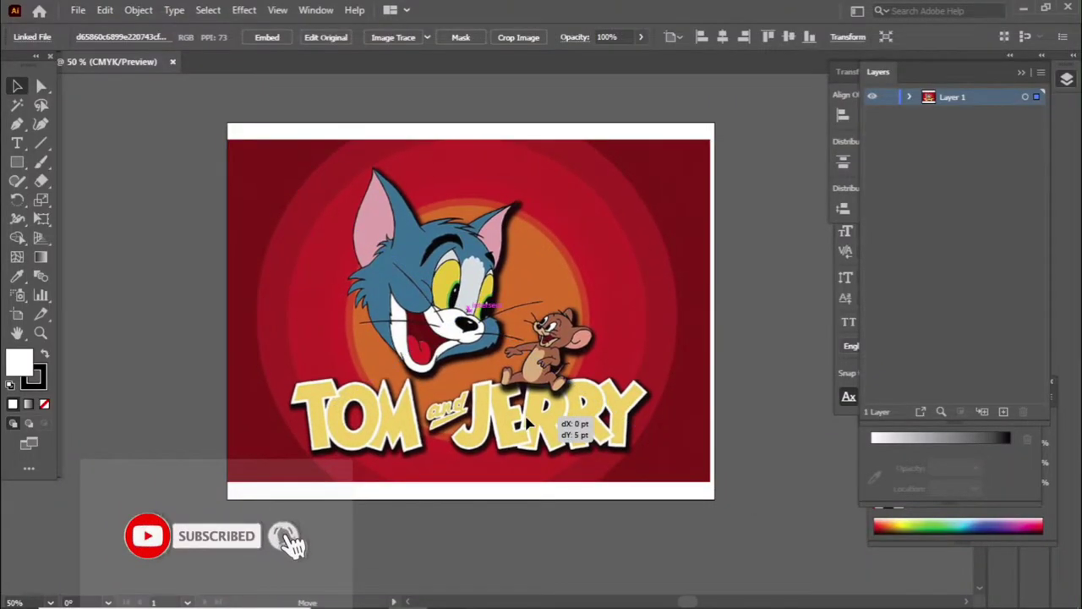
Step: Fit the artboard's bottom edge to the reference image
key(shift+o)
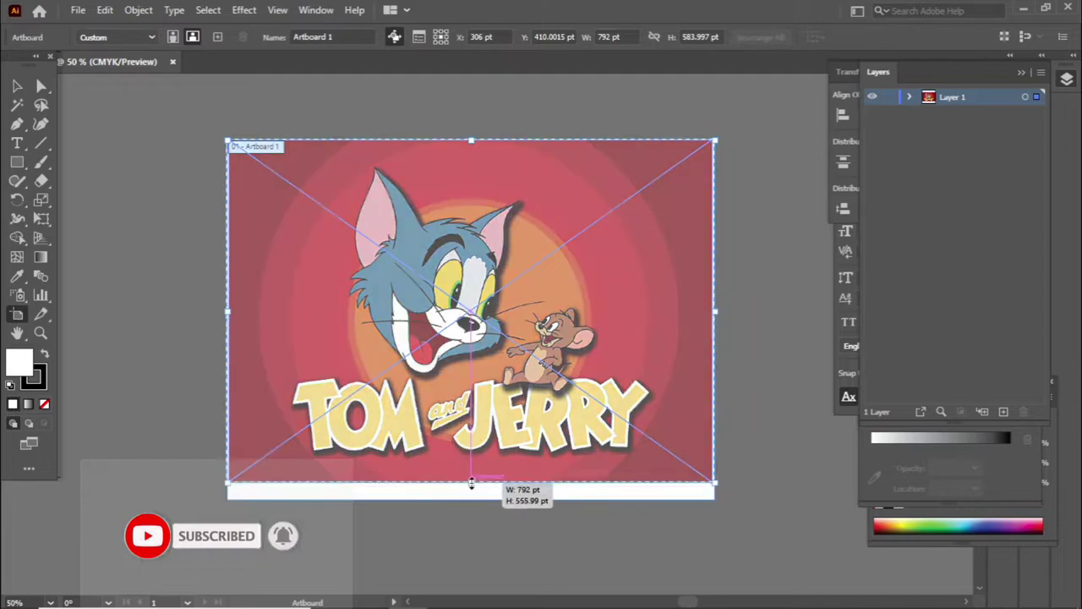
drag(471, 499, 471, 481)
key(v)
Step: Embed the placed Tom and Jerry reference image
click(608, 302)
scroll(499, 165, up, 2)
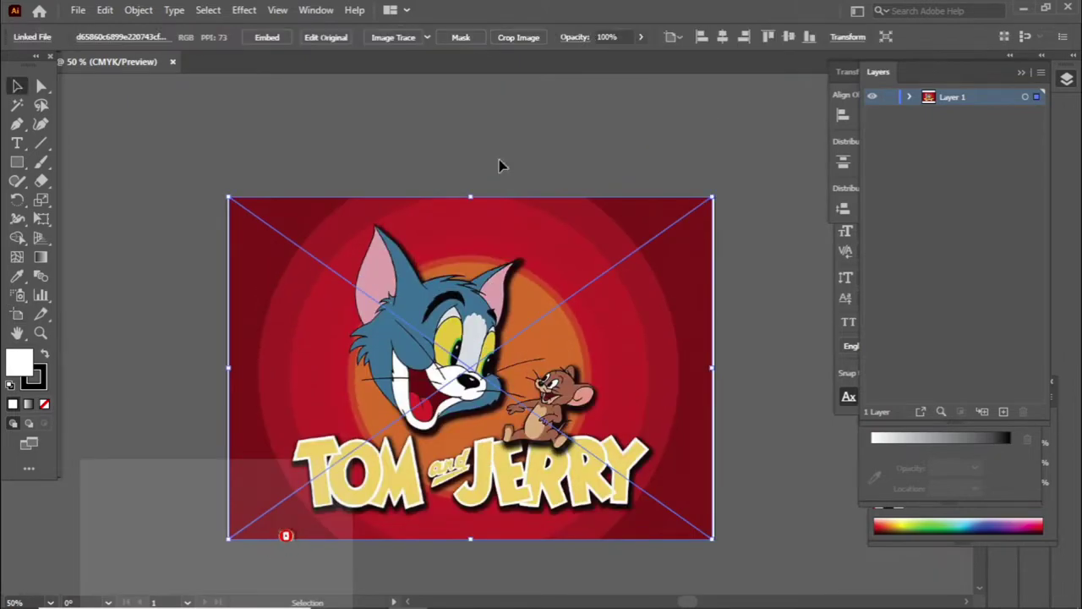
click(267, 36)
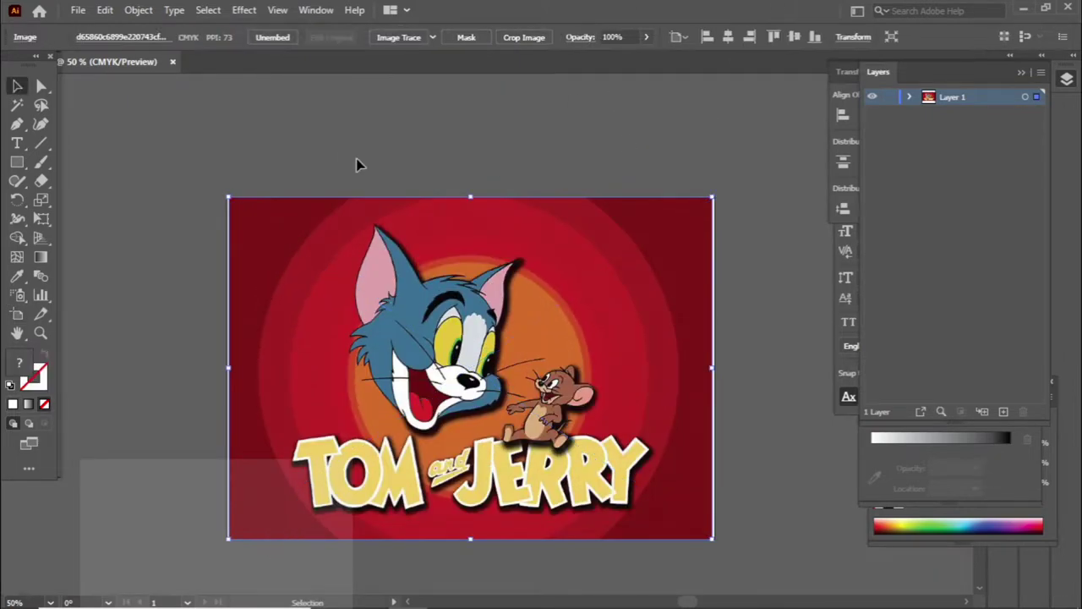
Step: Make Layer 1 a dimmed template and add Layer 2 above it
click(1039, 73)
click(888, 372)
key(ctrl+l)
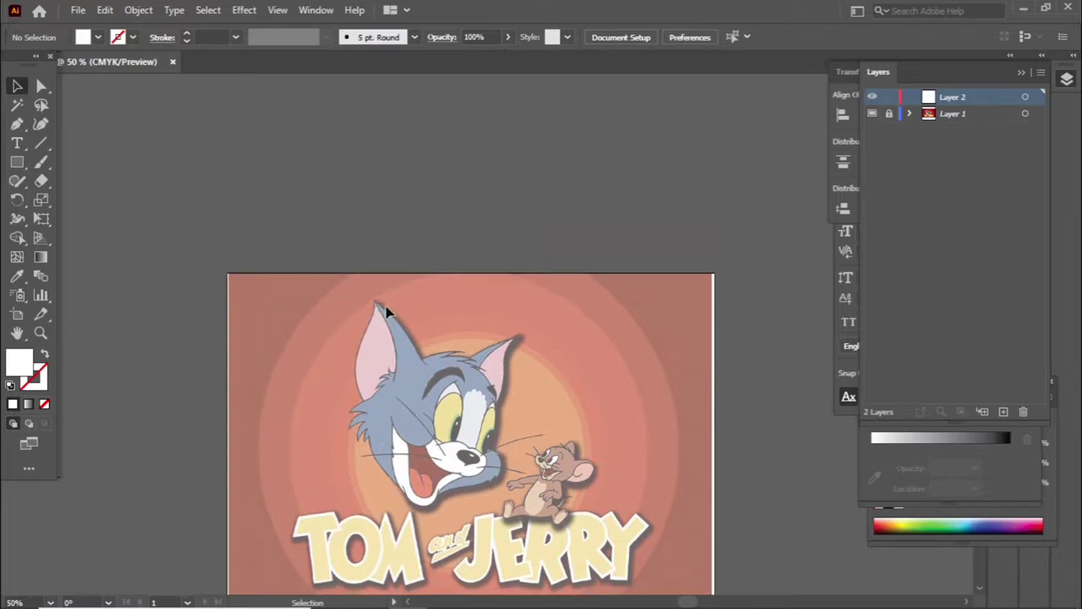
alt+scroll(422, 304, up, 5)
Step: Start a black-stroked, unfilled Pen outline at the top of Tom's head
key(ctrl+0)
click(17, 124)
alt+scroll(453, 178, up, 5)
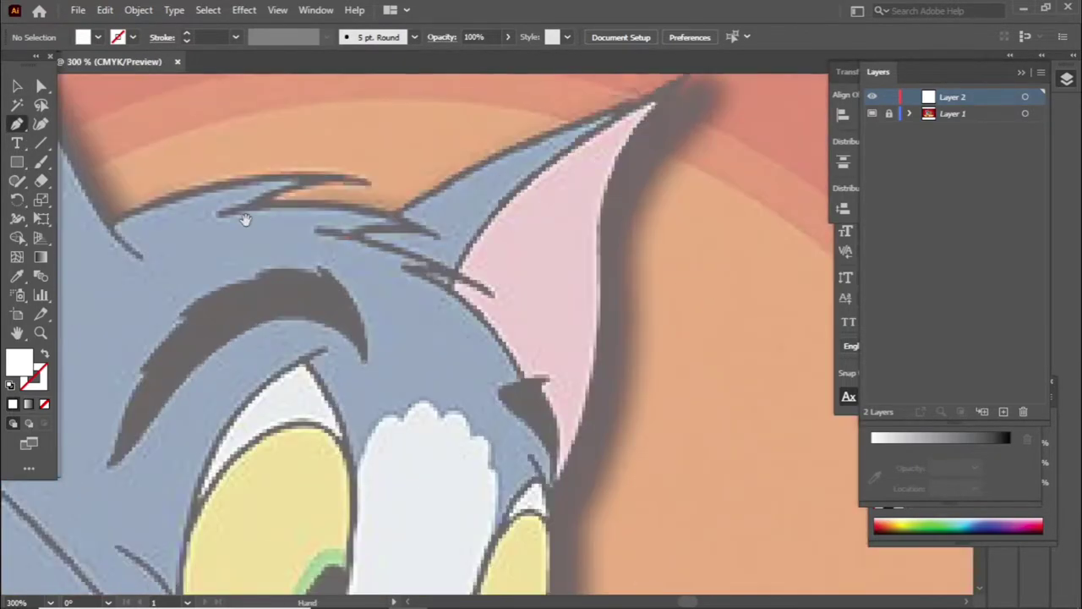
click(259, 345)
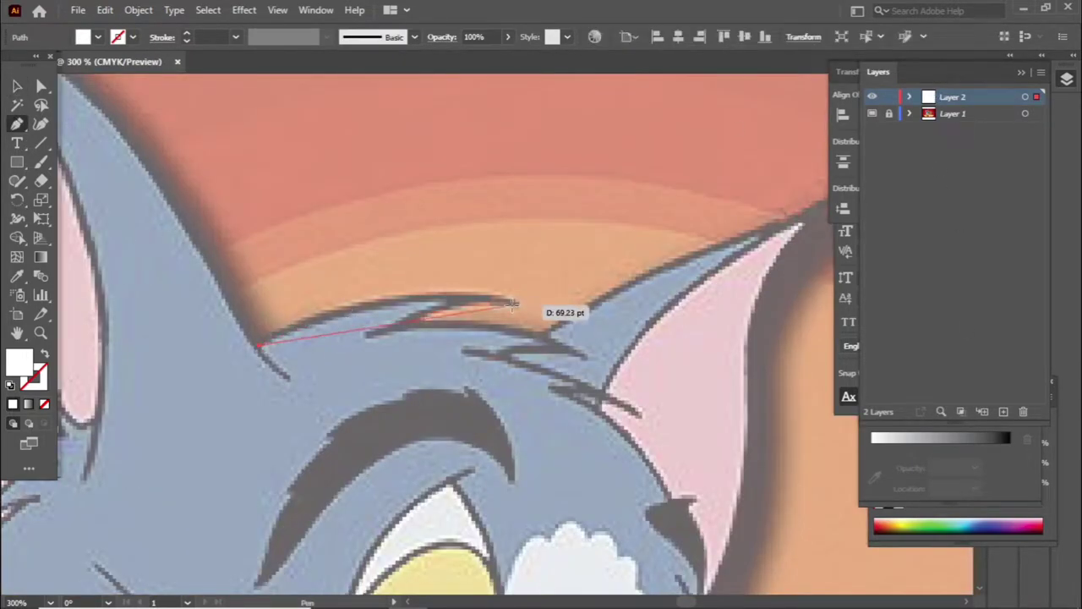
drag(514, 302, 712, 314)
click(513, 302)
key(shift+x)
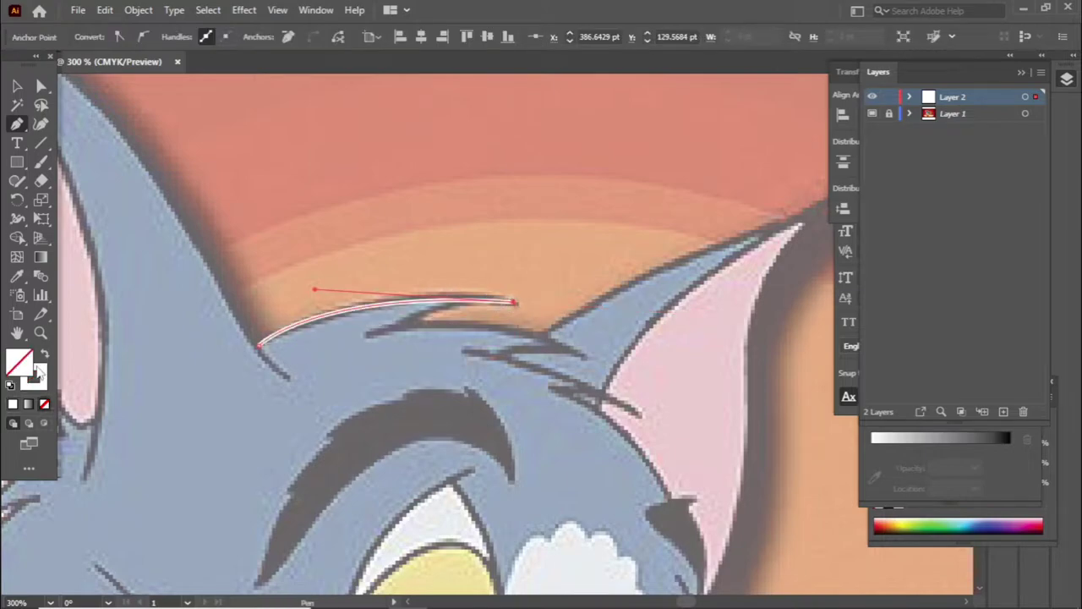
double_click(887, 440)
click(1034, 322)
click(898, 503)
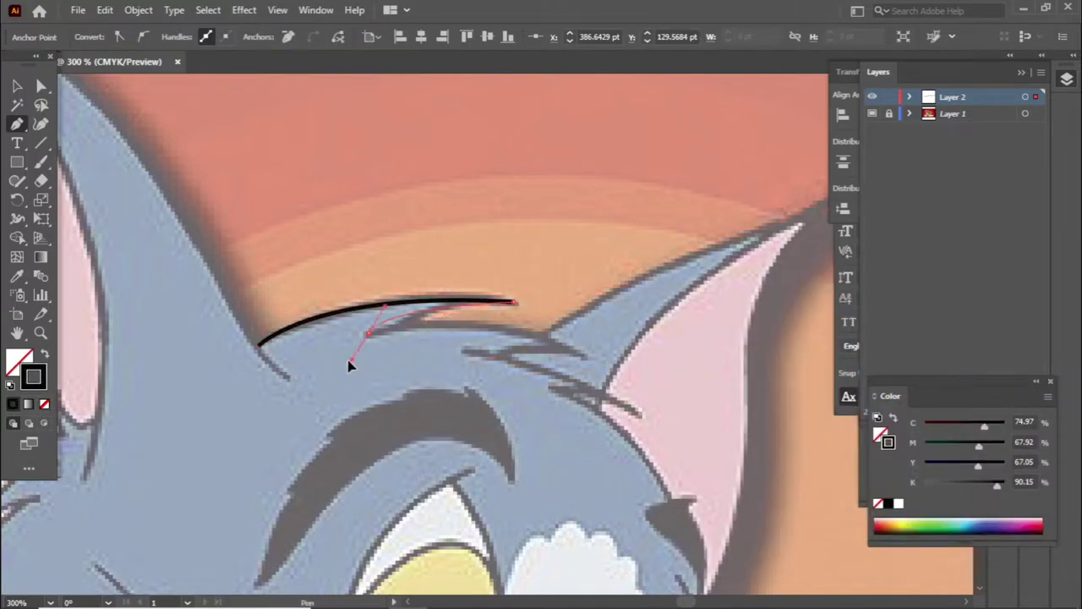
Step: Trace the outline along Tom's hair tufts and notches down below the ear
drag(245, 382, 299, 370)
click(367, 334)
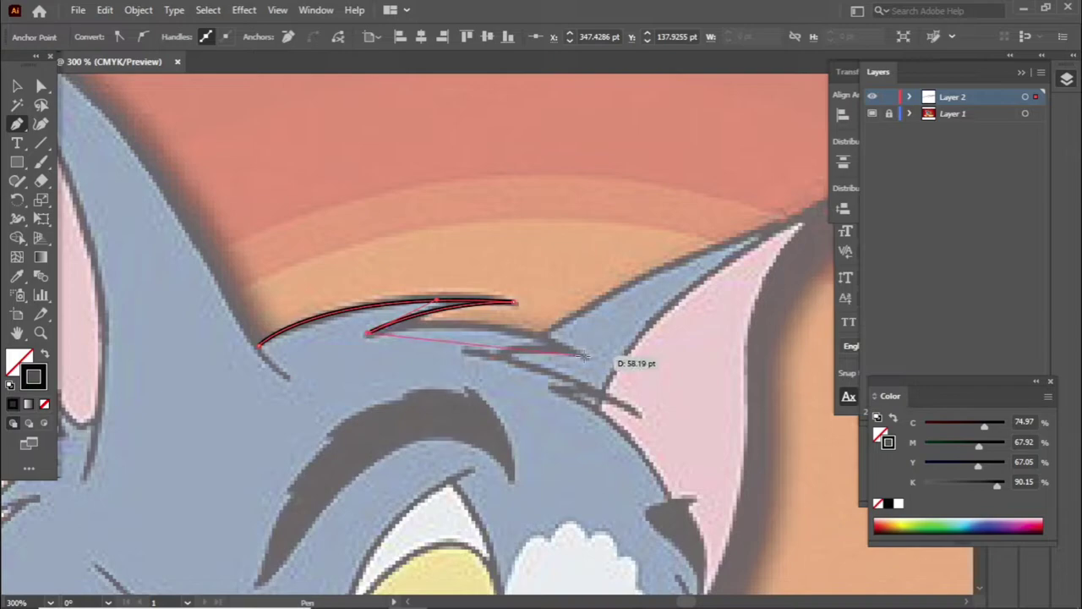
mouse_move(583, 359)
mouse_down()
mouse_move(618, 408)
mouse_move(642, 415)
mouse_up()
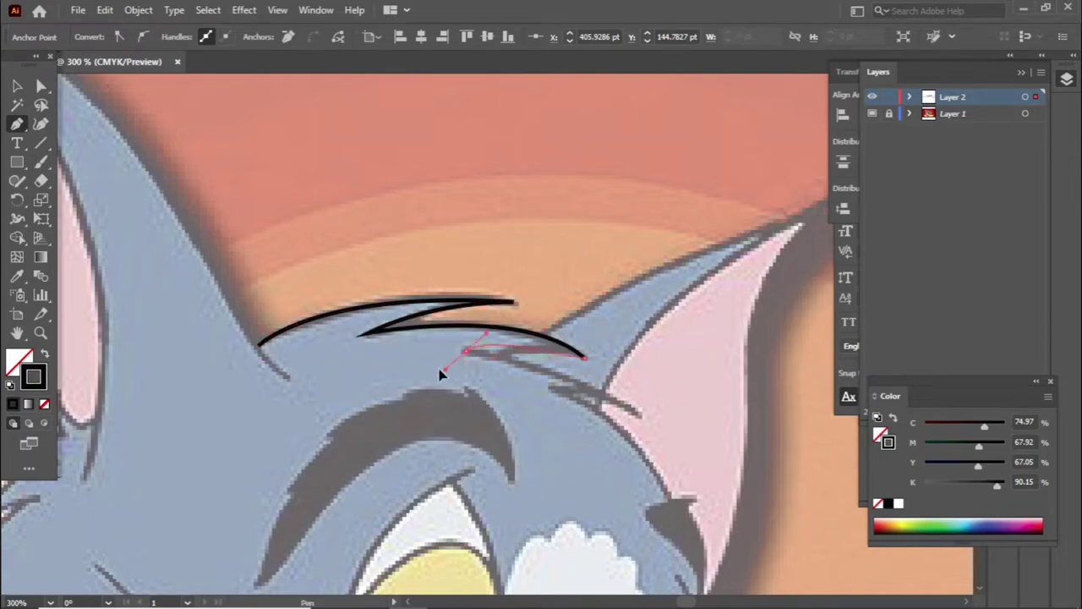
click(473, 353)
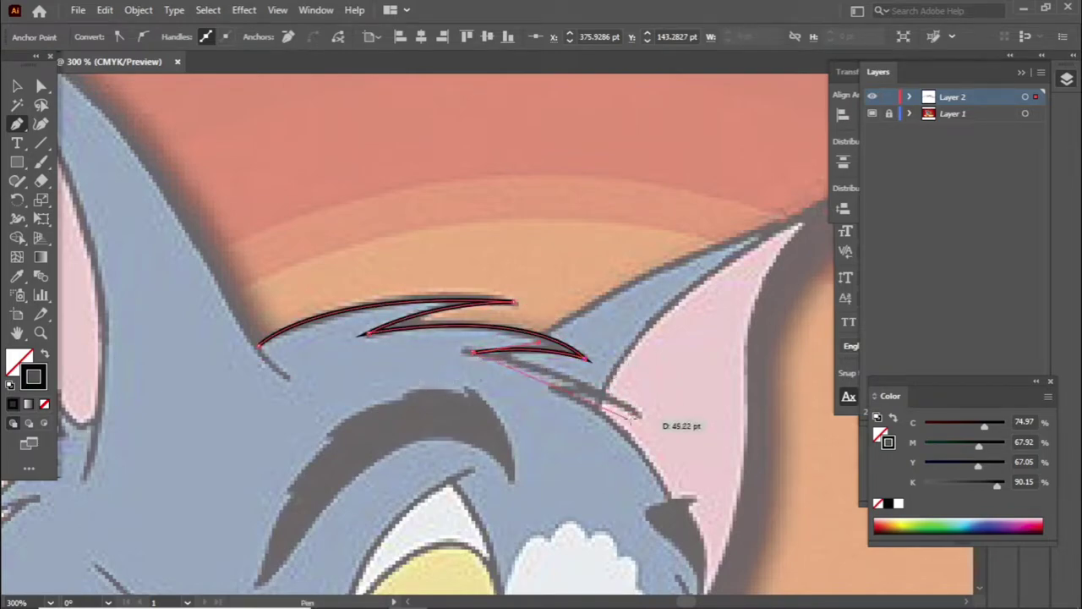
drag(638, 413, 661, 446)
click(640, 414)
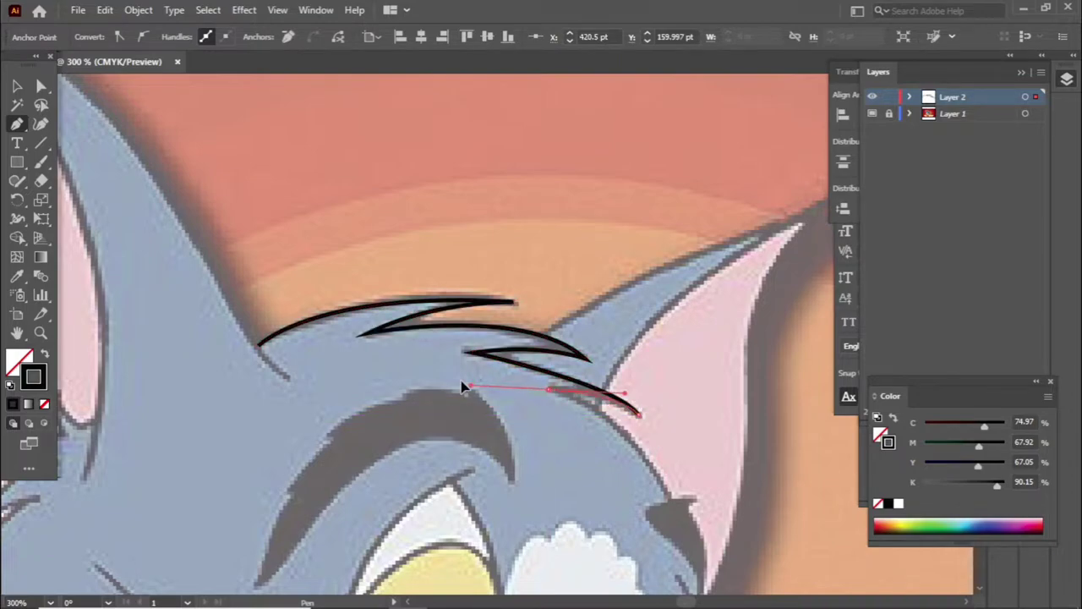
mouse_move(669, 504)
mouse_down()
mouse_move(550, 283)
mouse_move(557, 298)
mouse_up()
scroll(558, 322, down, 3)
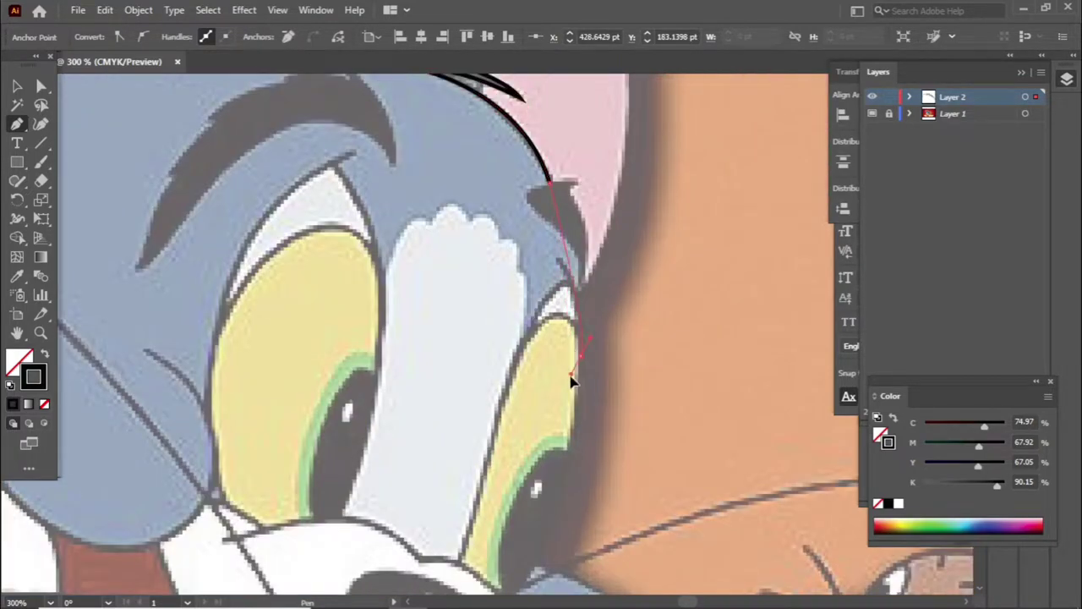
Step: Continue the outline past the eye, around the cheek fur and under the jaw
drag(580, 356, 534, 384)
scroll(591, 355, down, 6)
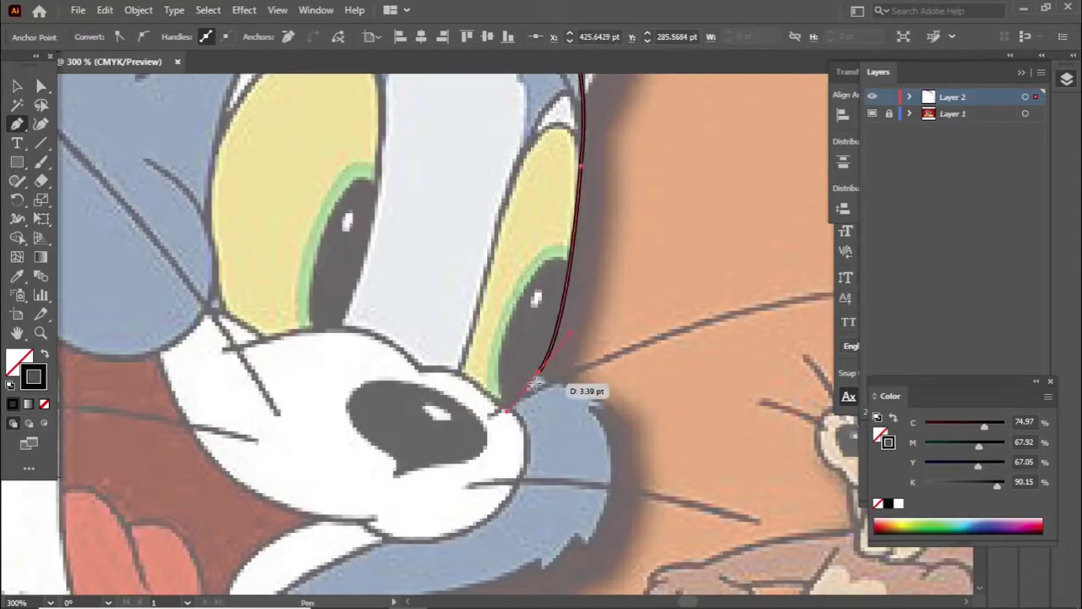
click(596, 406)
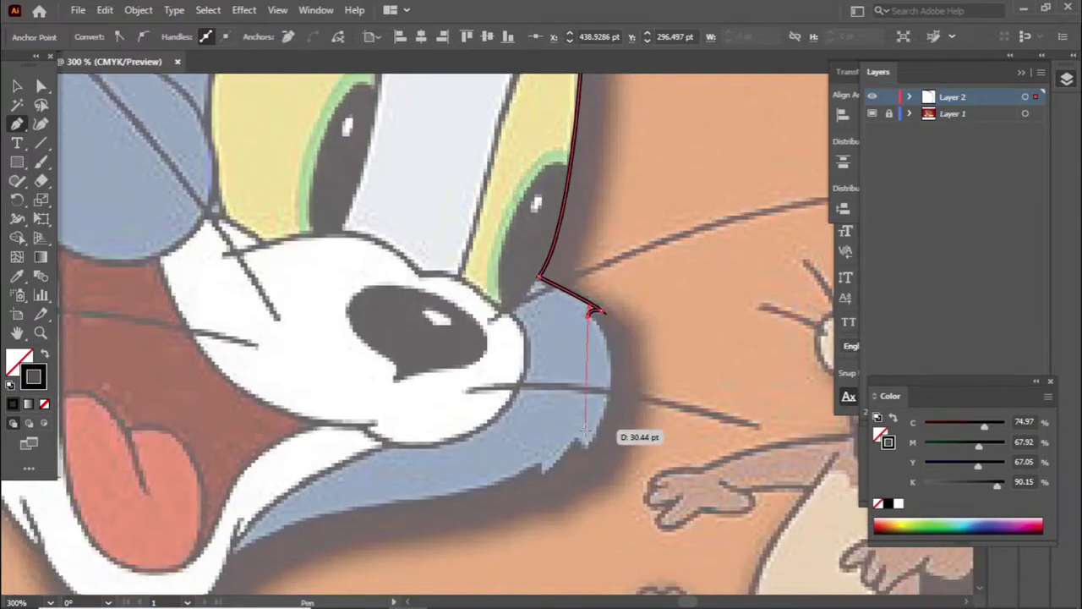
scroll(609, 431, down, 3)
mouse_move(592, 444)
mouse_down()
mouse_move(556, 508)
mouse_move(558, 481)
mouse_up()
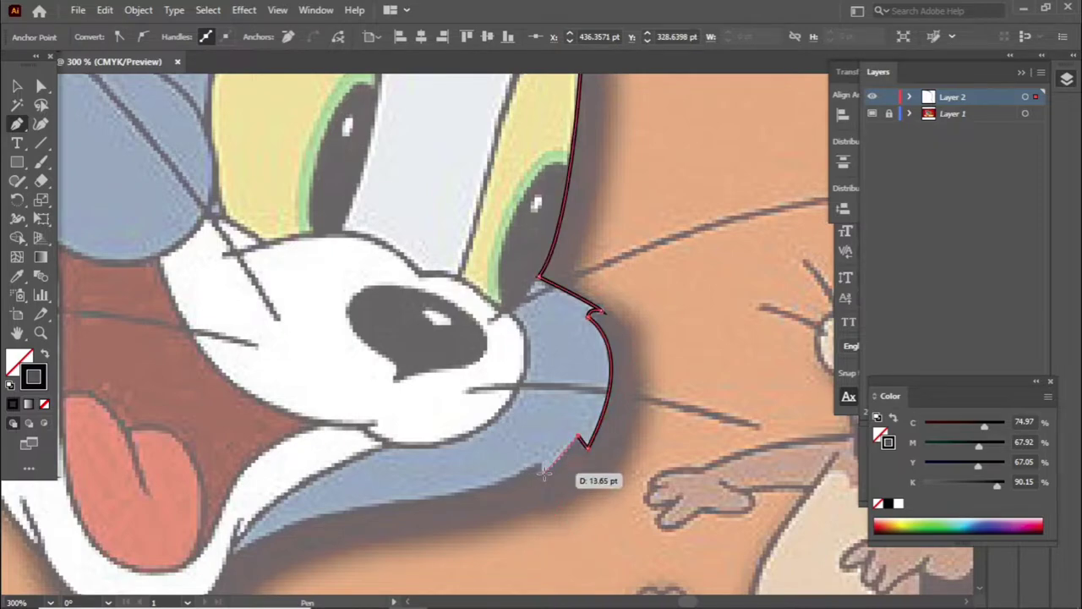
drag(546, 474, 548, 479)
mouse_move(437, 499)
mouse_down()
mouse_move(391, 525)
mouse_move(482, 511)
mouse_move(466, 501)
mouse_up()
click(463, 484)
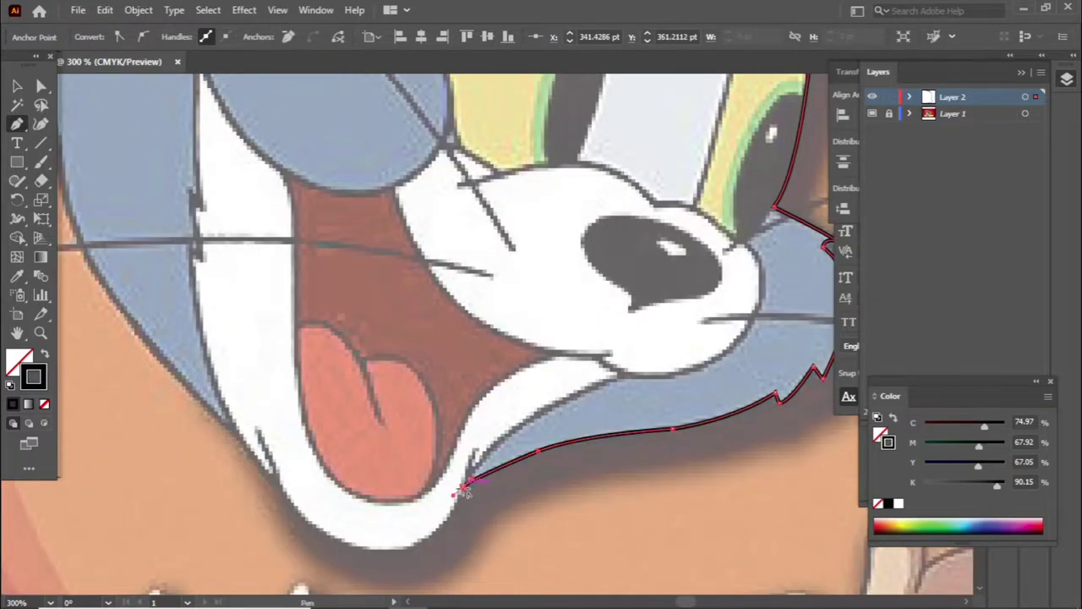
Step: Reshape the chin segment and continue the outline up the face's left side
mouse_move(354, 442)
mouse_down()
mouse_move(408, 476)
mouse_move(379, 407)
mouse_up()
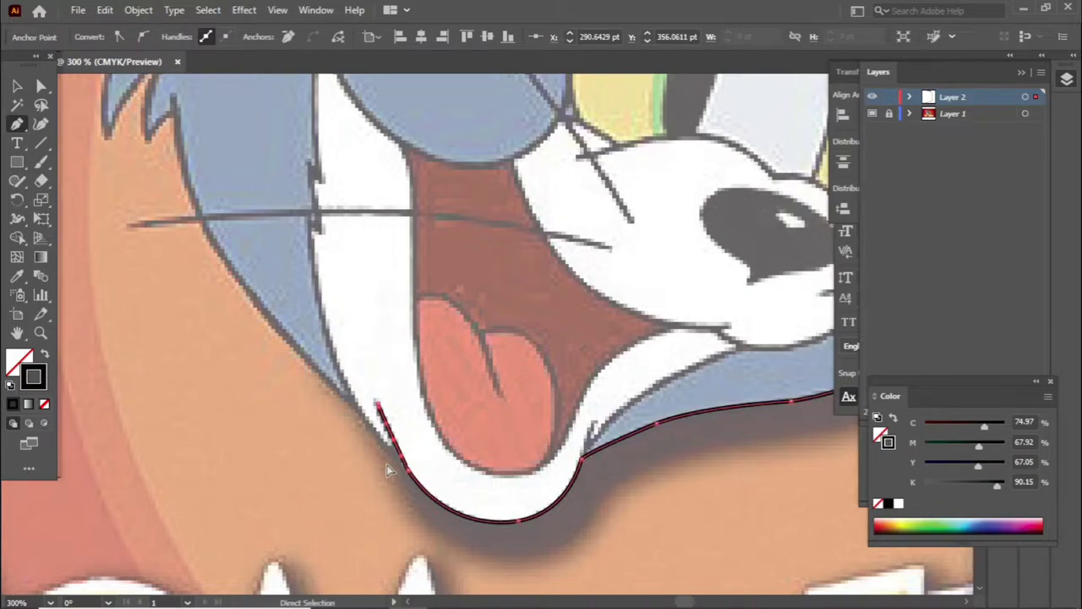
drag(380, 407, 334, 397)
ctrl+click(284, 334)
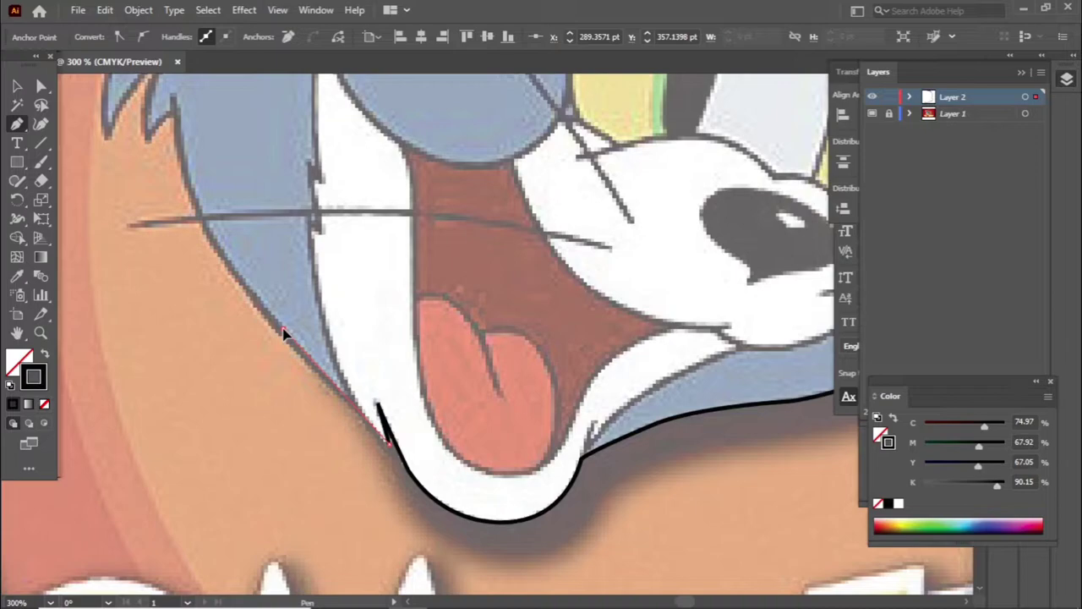
drag(270, 321, 497, 448)
drag(395, 221, 424, 192)
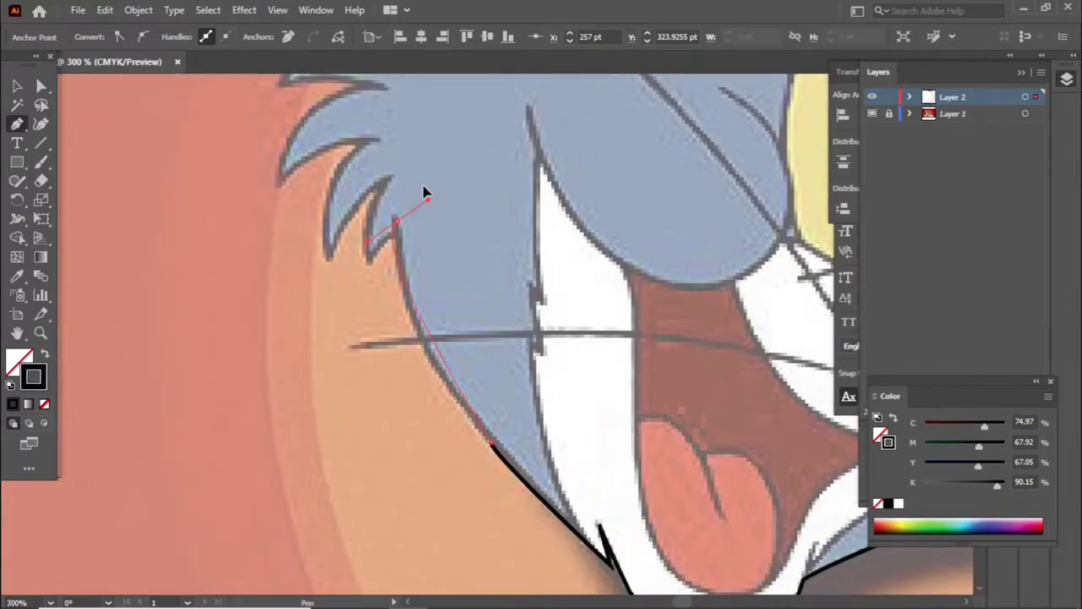
Step: Trace the cheek fur spikes and close that fur tuft outline
scroll(375, 366, up, 3)
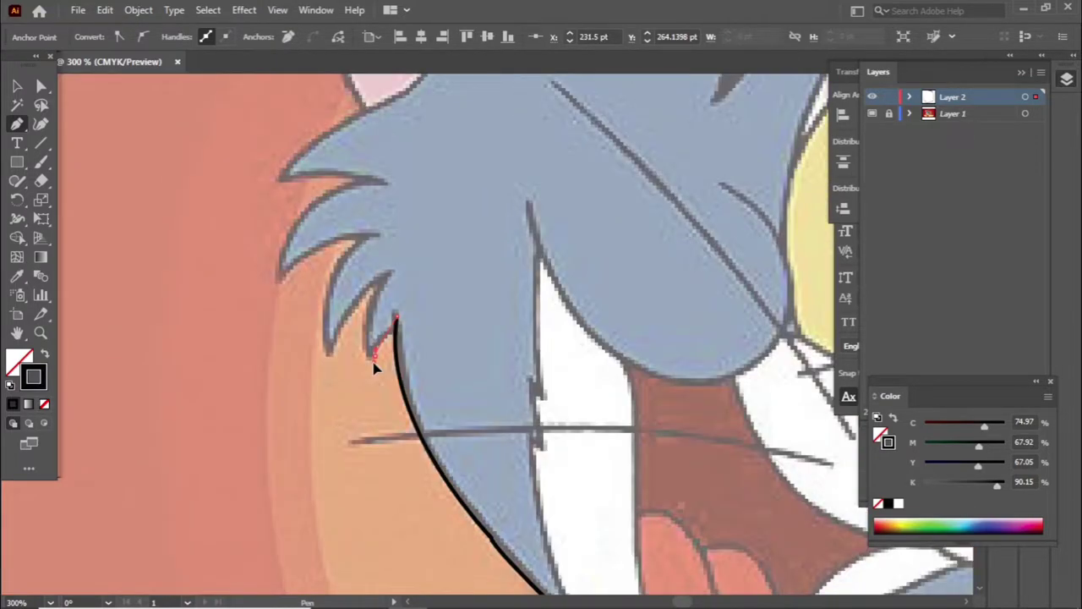
drag(409, 235, 390, 275)
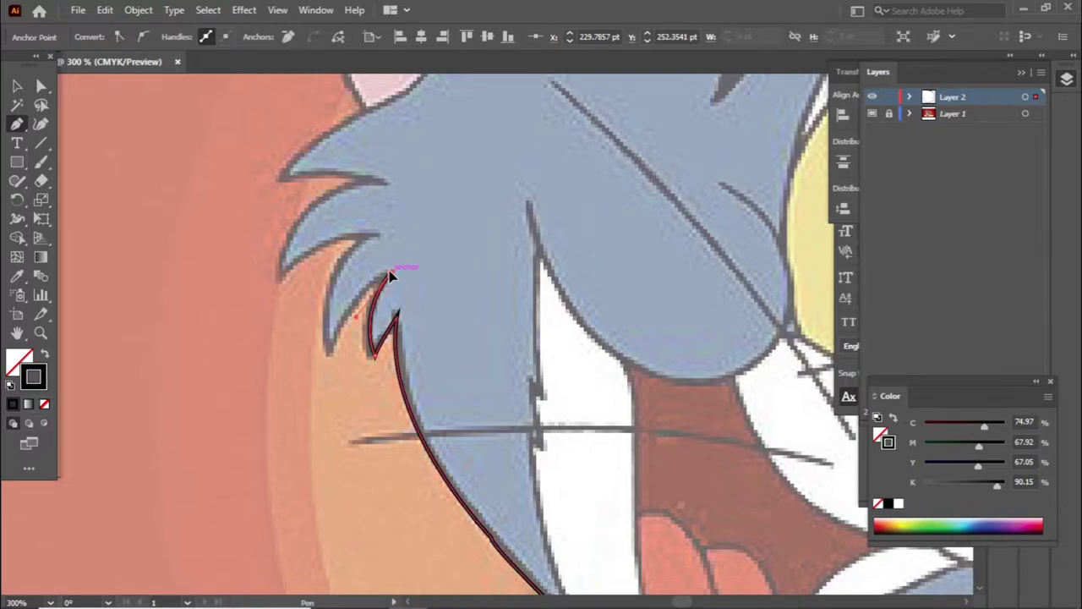
drag(330, 354, 313, 418)
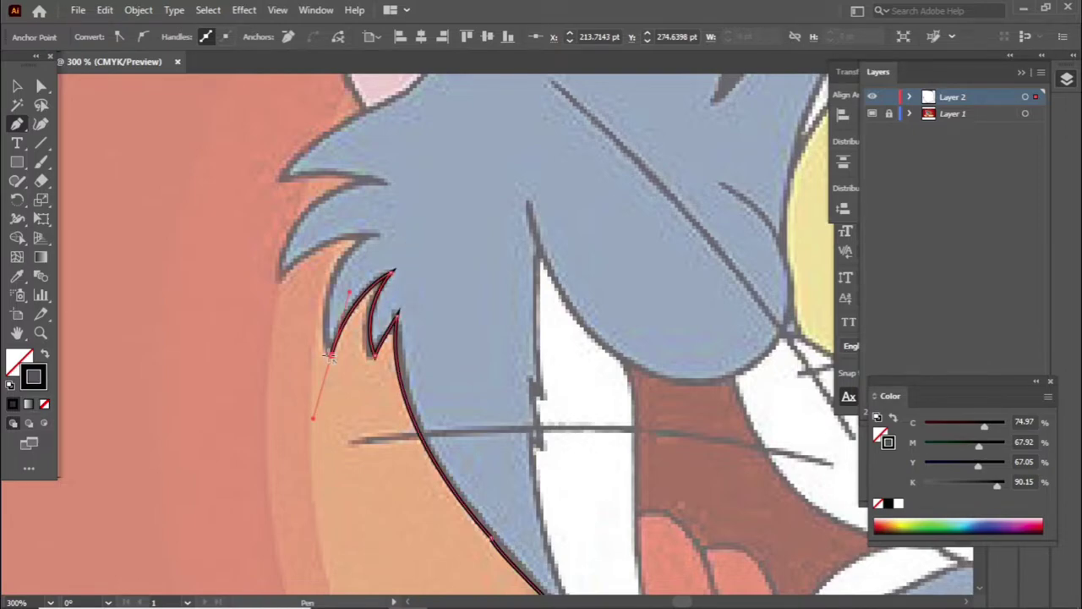
scroll(330, 355, up, 2)
drag(376, 310, 448, 262)
drag(282, 357, 245, 409)
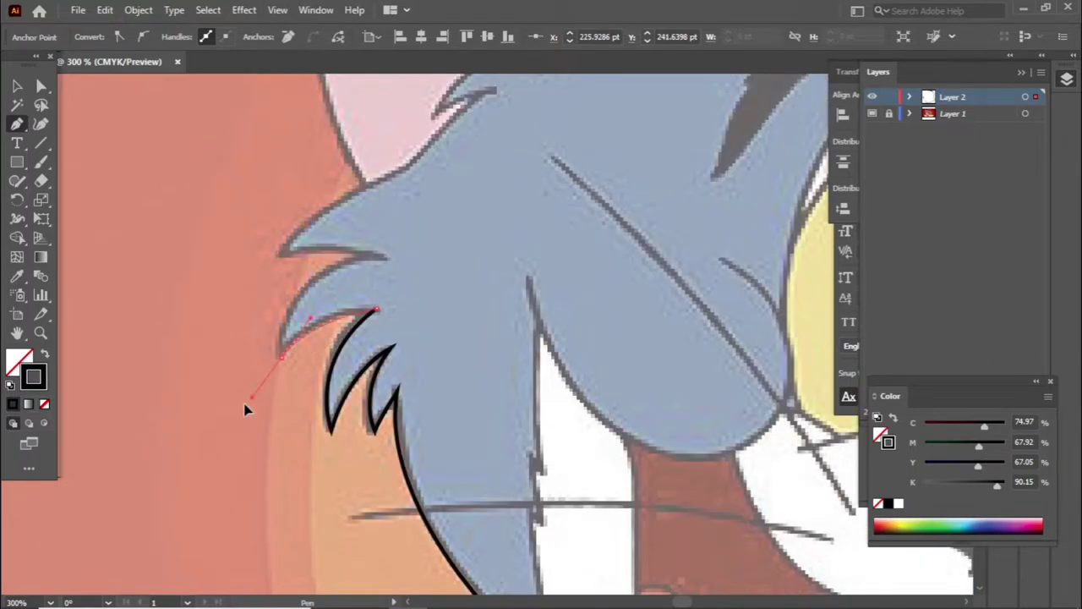
click(385, 260)
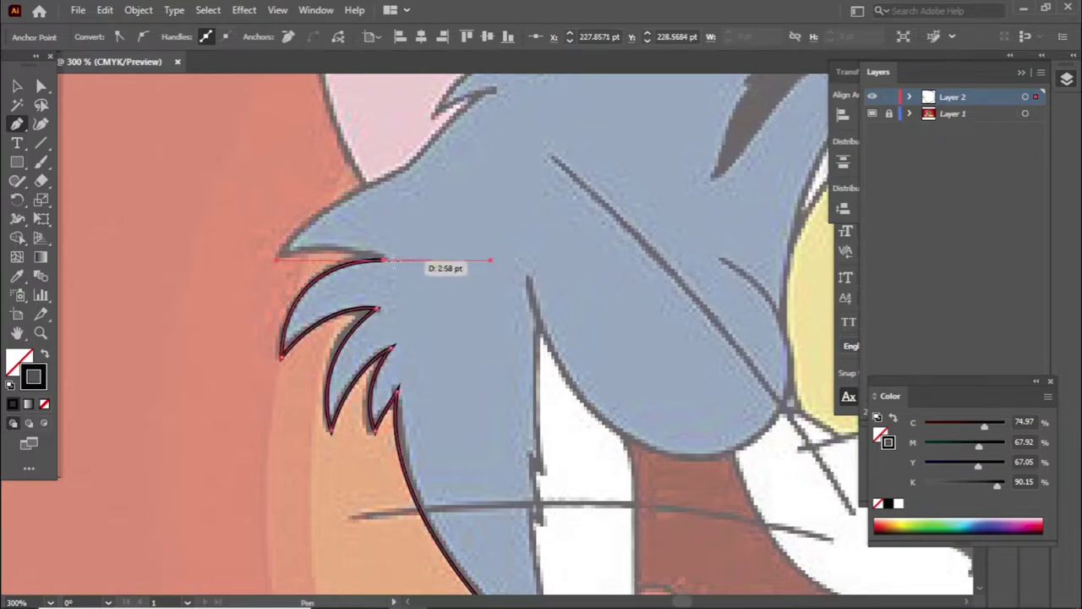
click(278, 256)
Step: Start a new path along the ear edge, tracing the fur notch and tip zoomed in
click(283, 250)
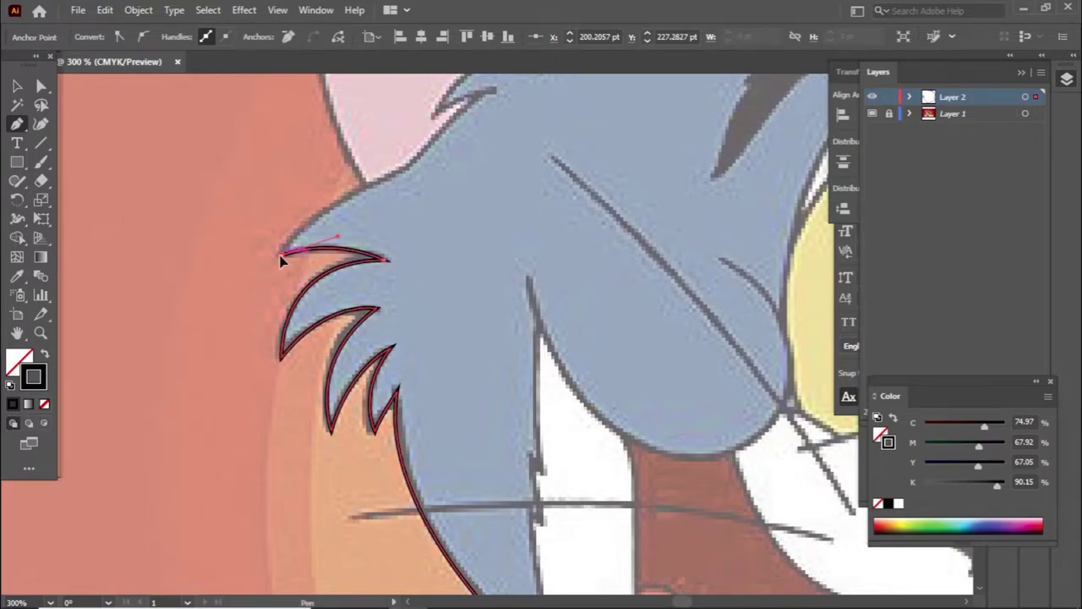
scroll(282, 249, up, 5)
drag(370, 358, 424, 355)
key(ctrl+equal)
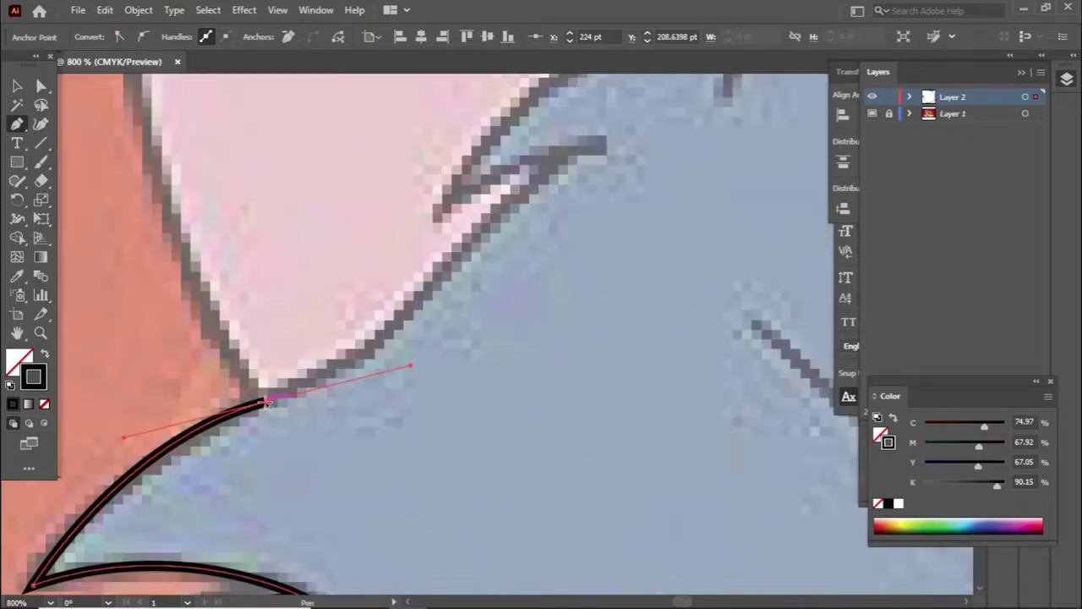
key(ctrl+equal)
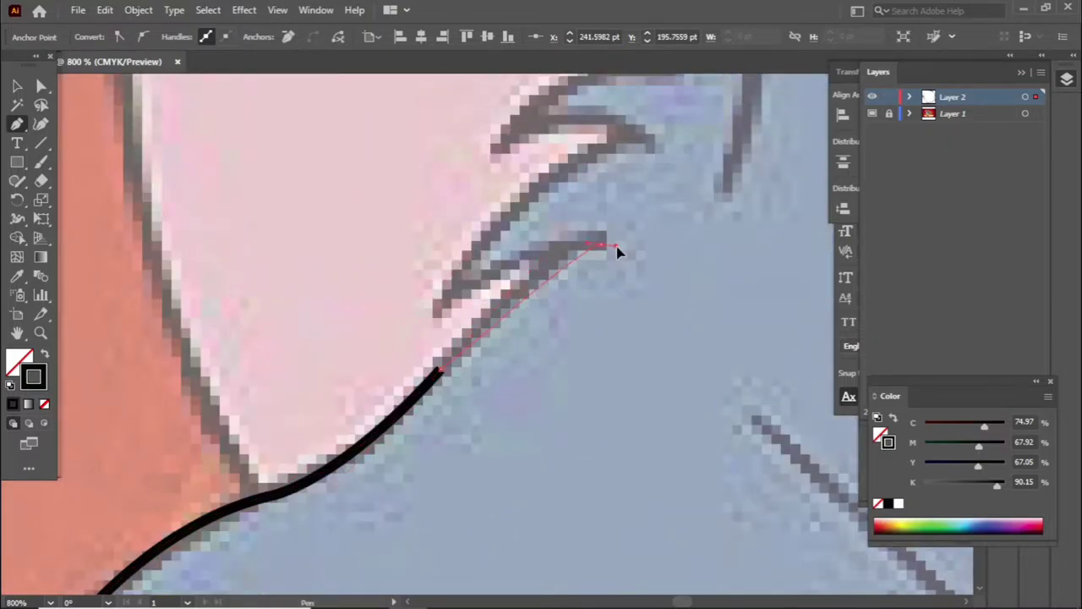
drag(600, 243, 313, 419)
drag(436, 318, 459, 357)
scroll(603, 310, up, 4)
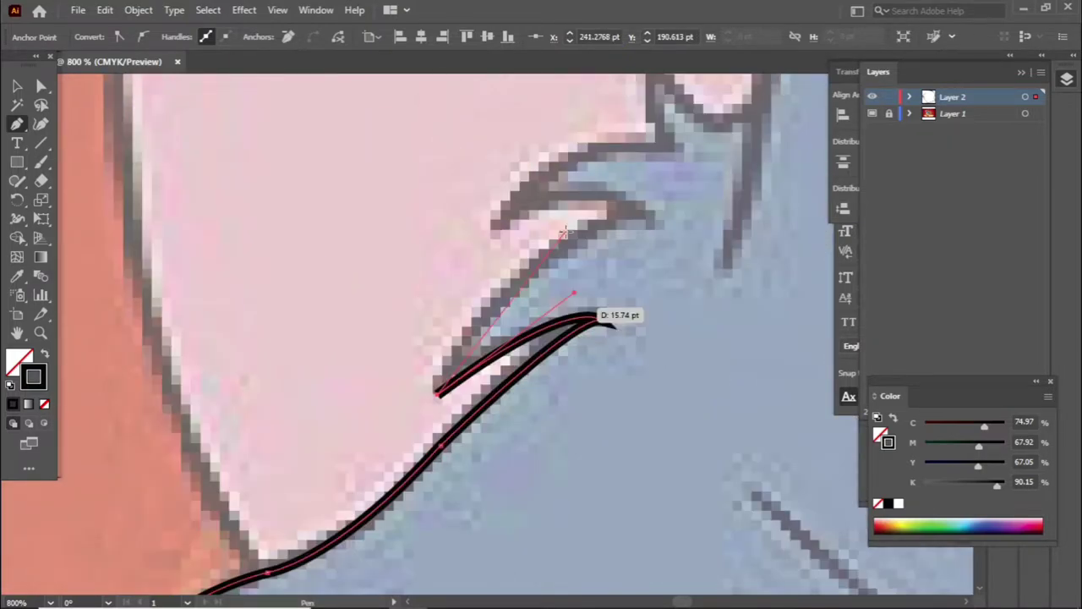
click(640, 298)
drag(496, 309, 410, 380)
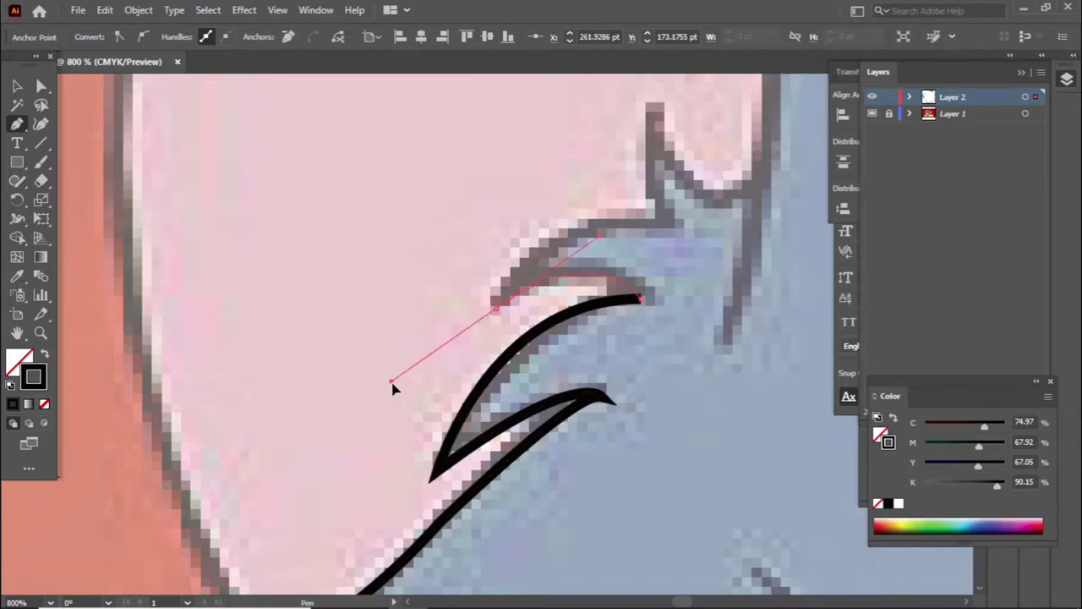
Step: Trace the next fur spike's edge with a corner at its tip and a curved anchor
scroll(664, 302, up, 2)
drag(664, 302, 829, 326)
scroll(829, 326, down, 5)
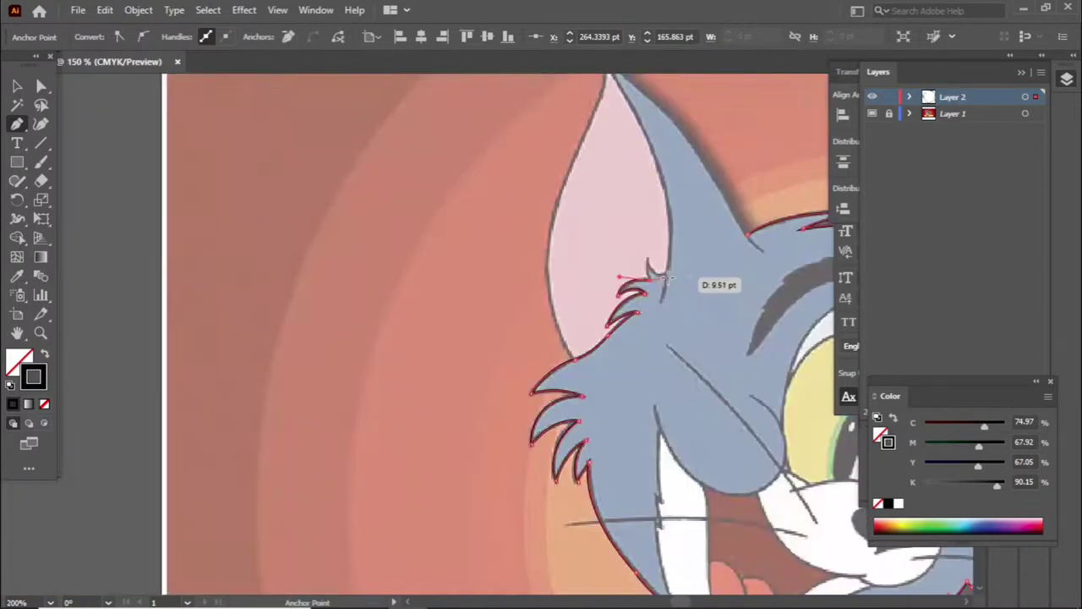
scroll(701, 285, up, 4)
click(583, 222)
drag(638, 294, 670, 304)
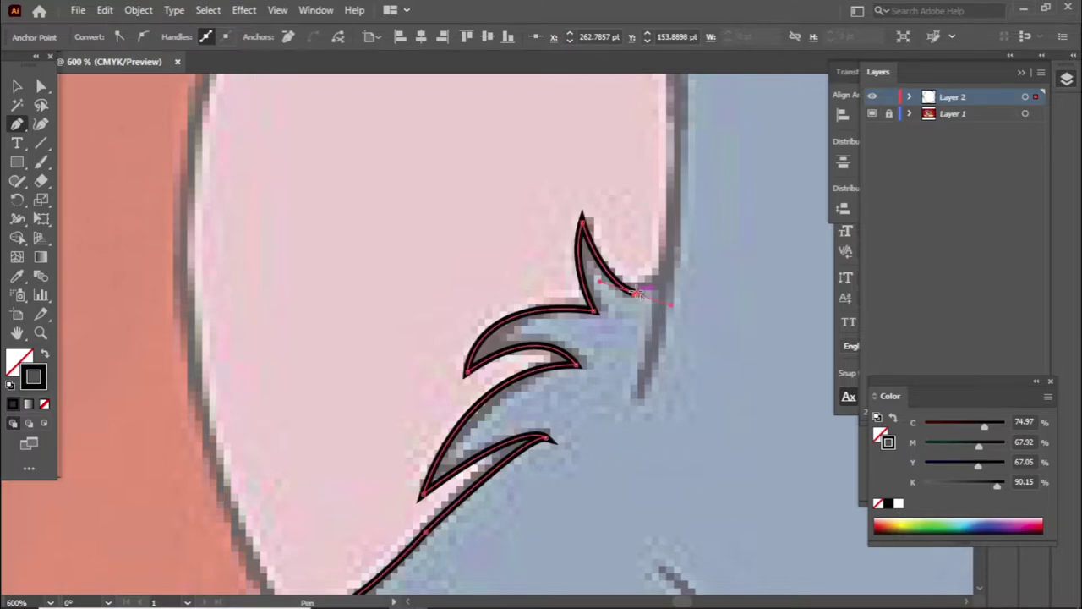
scroll(668, 274, down, 2)
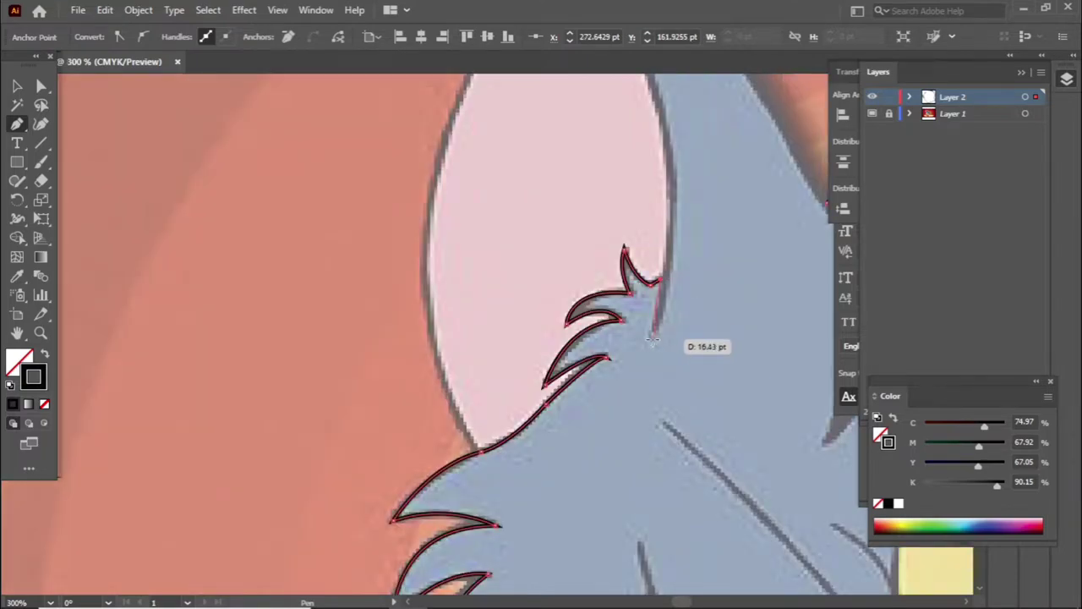
scroll(657, 270, up, 3)
Step: Attempt anchors toward the left ear tip, undoing the misplaced ones
scroll(463, 85, up, 2)
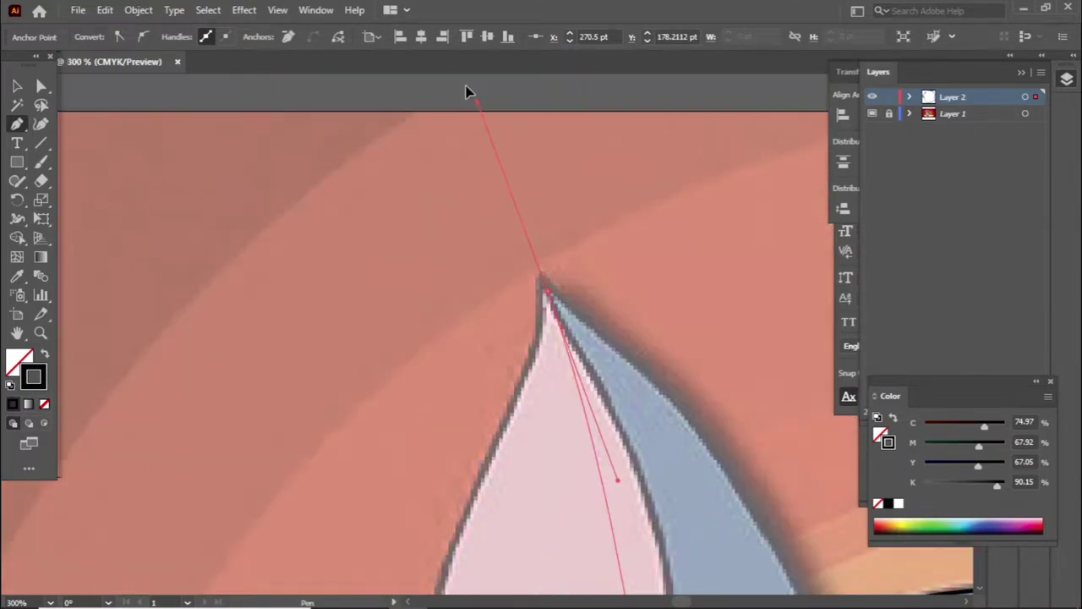
scroll(422, 105, up, 2)
scroll(508, 211, down, 4)
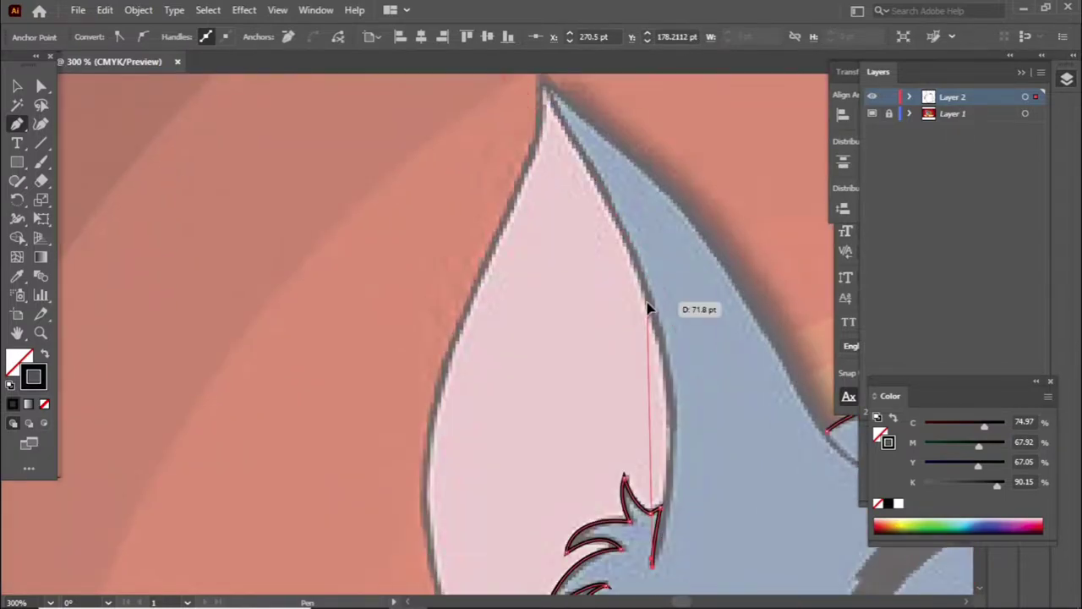
drag(646, 302, 613, 197)
scroll(613, 197, up, 1)
key(ctrl+z)
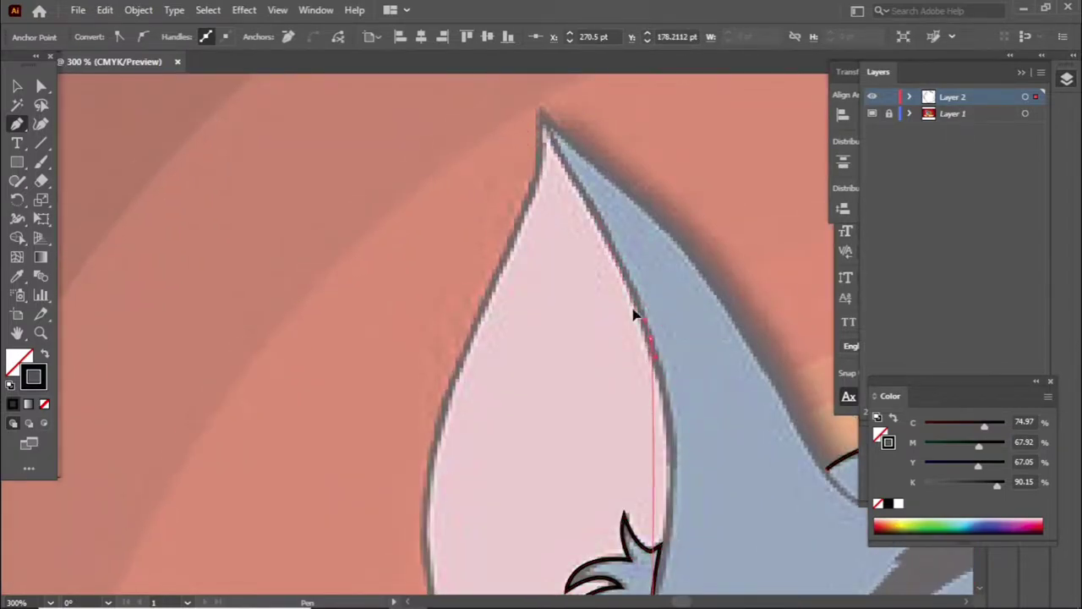
scroll(606, 230, up, 3)
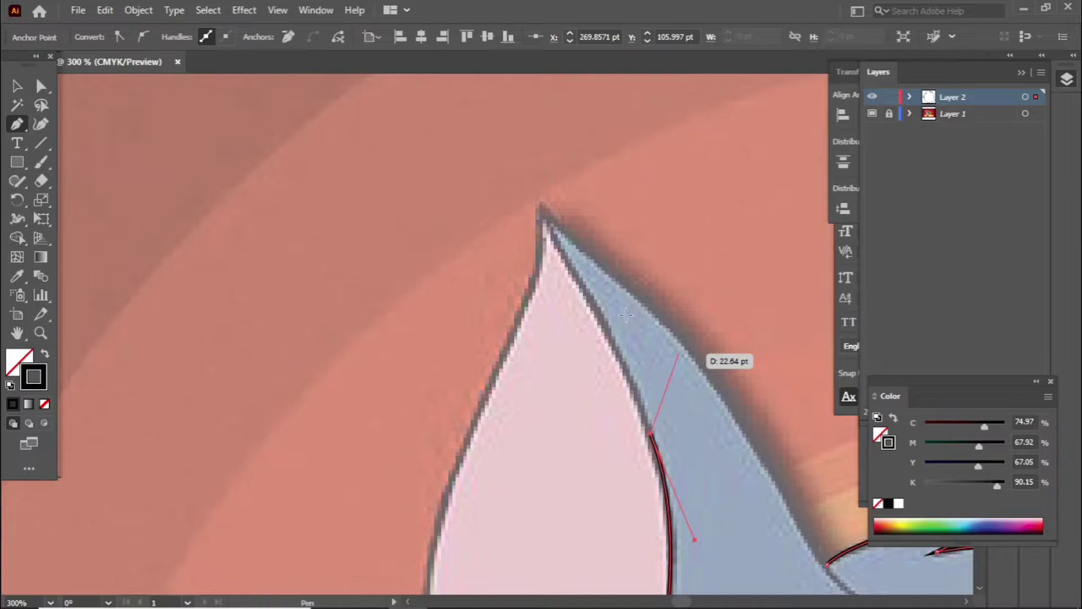
mouse_move(546, 220)
mouse_down()
mouse_move(769, 510)
mouse_move(749, 439)
mouse_move(790, 465)
mouse_up()
key(ctrl+z)
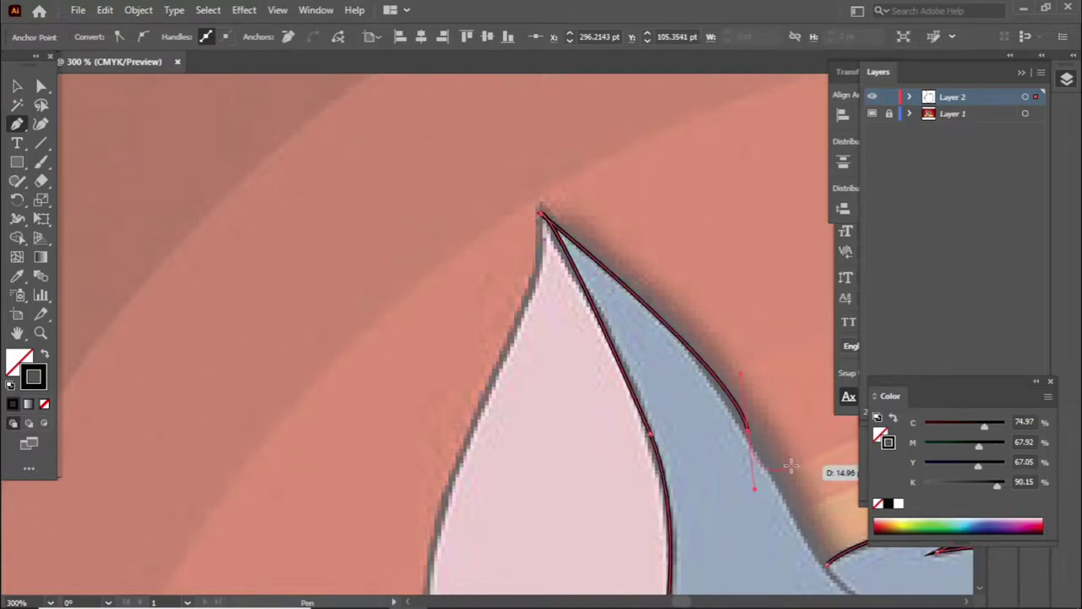
key(ctrl+z)
scroll(431, 328, up, 5)
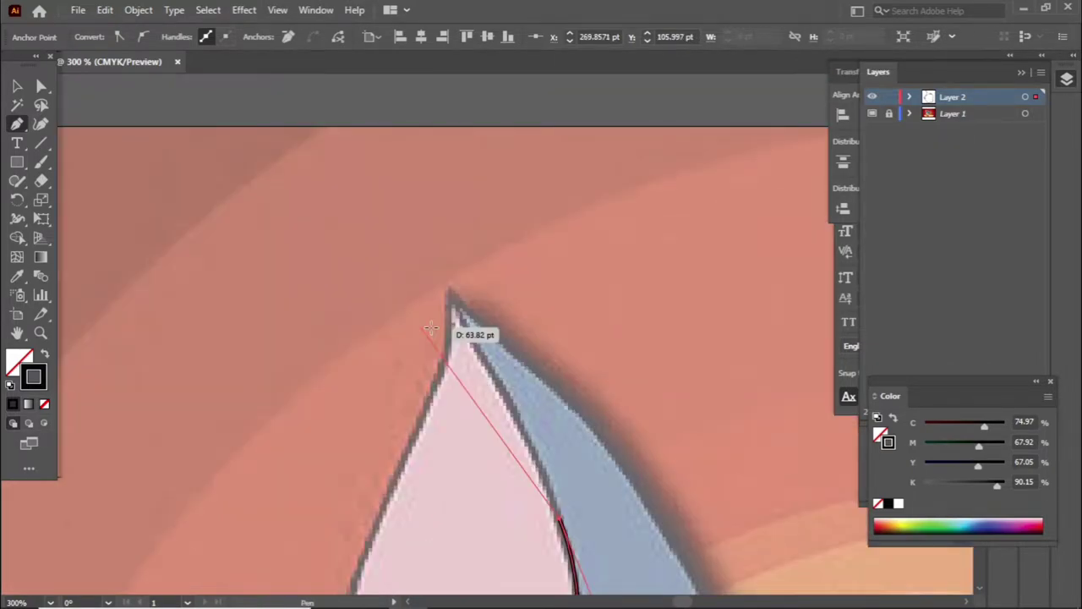
Step: Anchor the ear tip, its outer edge, and the point where ear meets head
mouse_move(455, 311)
mouse_down()
mouse_move(555, 381)
mouse_move(504, 366)
mouse_move(519, 402)
mouse_up()
click(583, 425)
scroll(514, 372, down, 5)
click(515, 372)
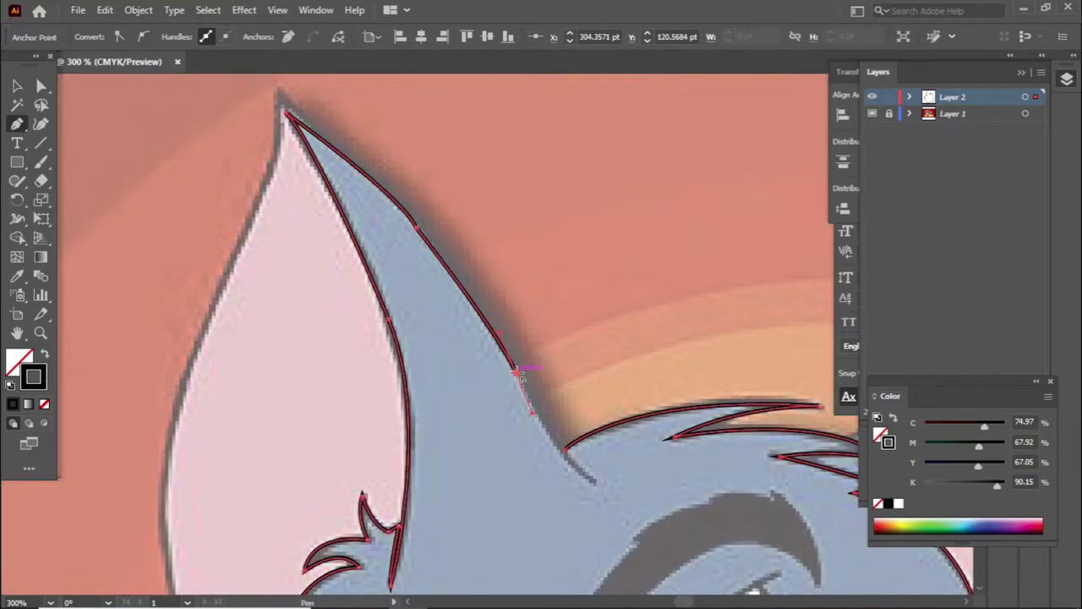
drag(594, 482, 623, 490)
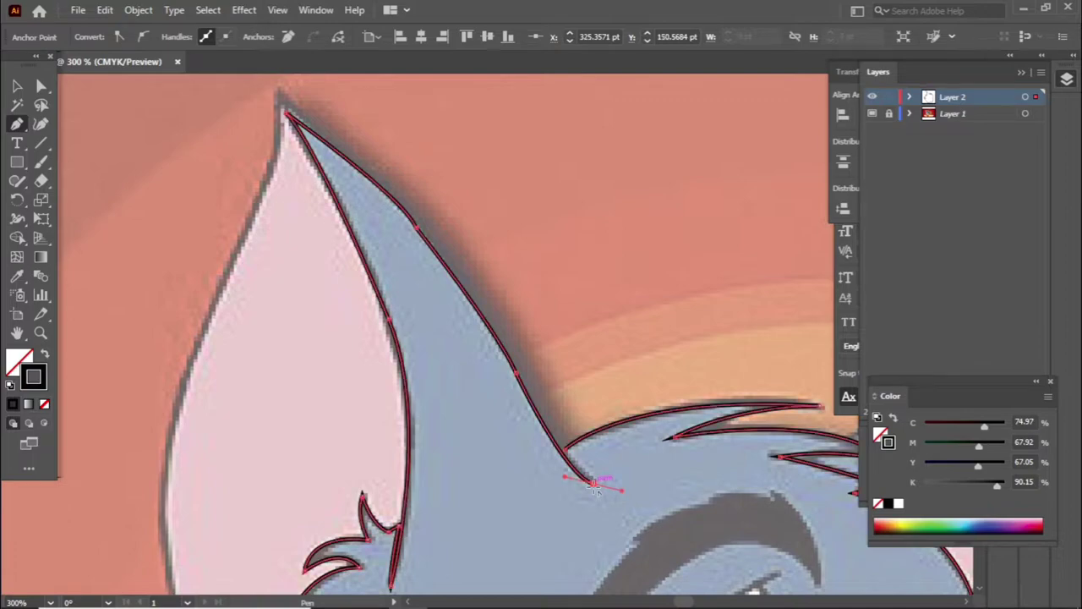
Step: Fill the closed head outline with Tom's sampled blue, deselect it, and add Layer 3
key(ctrl+0)
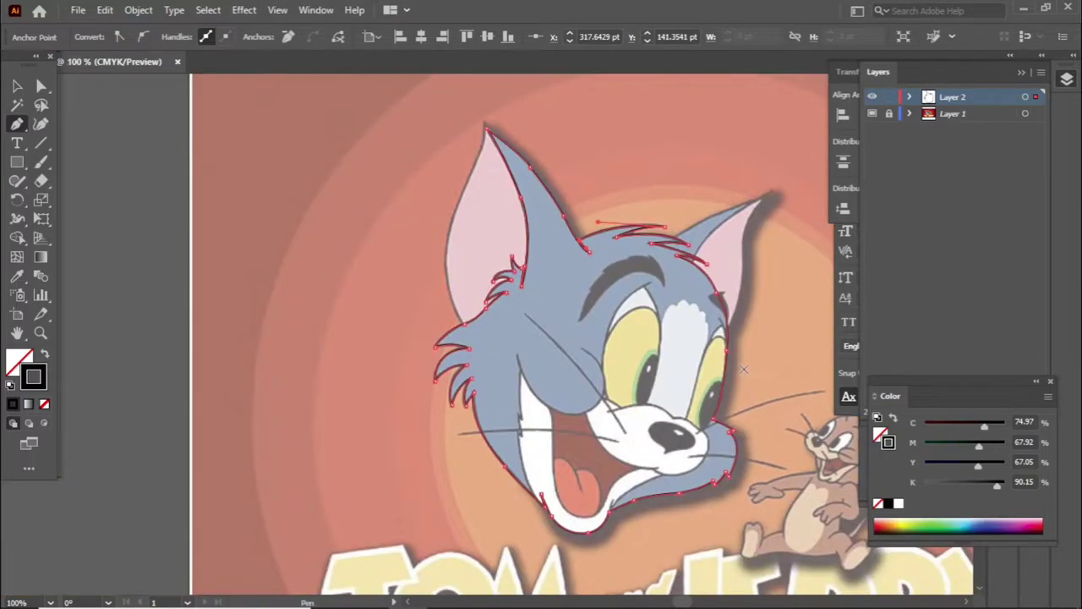
key(ctrl+plus)
key(ctrl+plus)
click(480, 283)
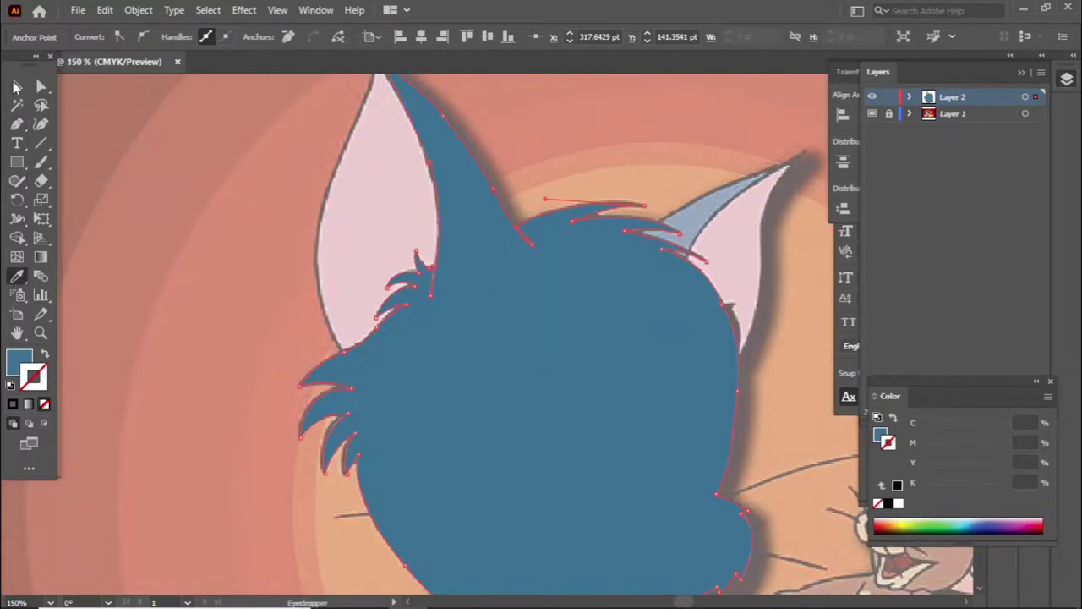
key(v)
click(581, 159)
Step: Hide Layer 2 and start an outline-only Pen path on Tom's right ear
click(871, 113)
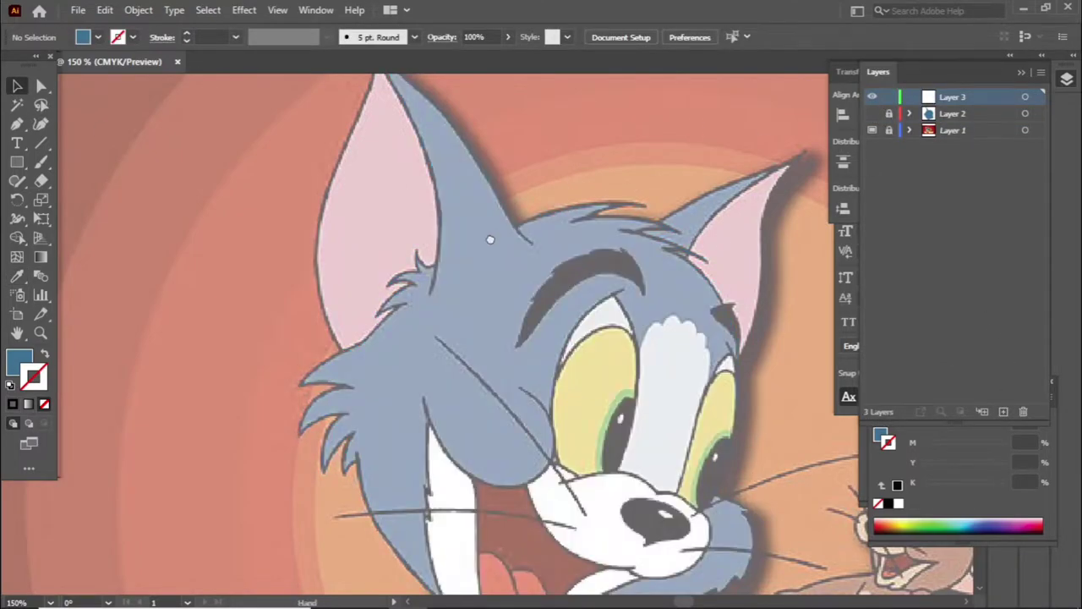
drag(491, 240, 283, 340)
click(17, 123)
key(ctrl+plus)
key(ctrl+plus)
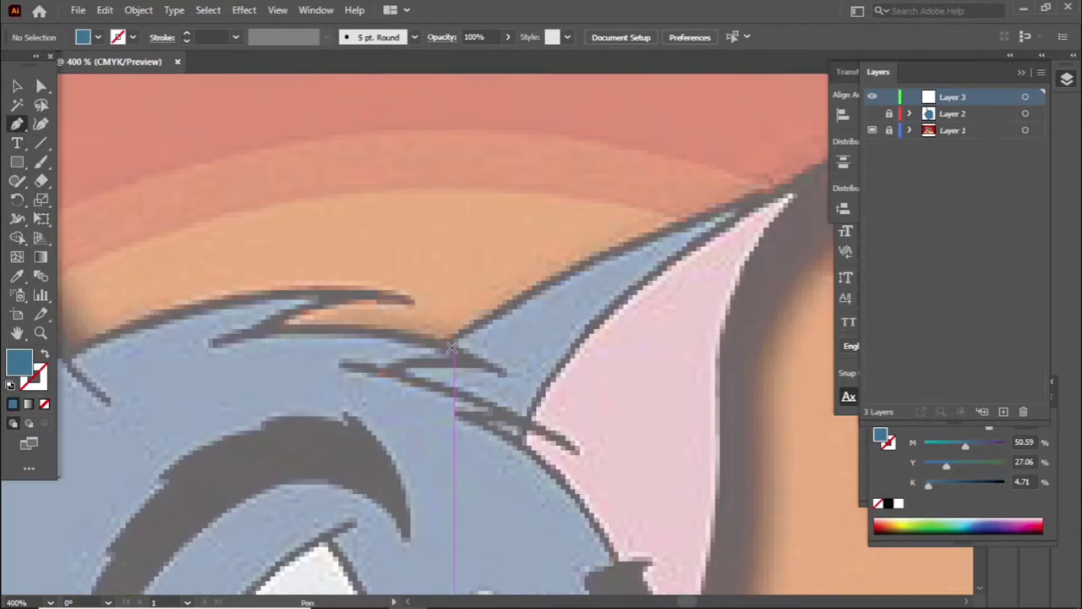
click(454, 343)
key(ctrl+plus)
key(shift+x)
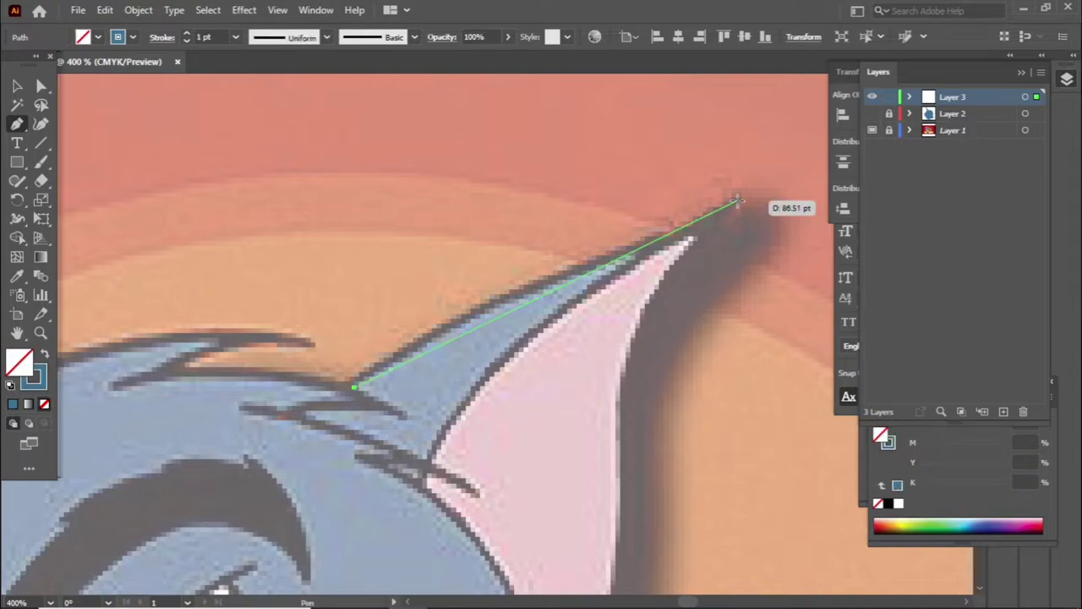
Step: Trace the right ear's edge through its tip and fur spike, closing the path
drag(737, 201, 924, 141)
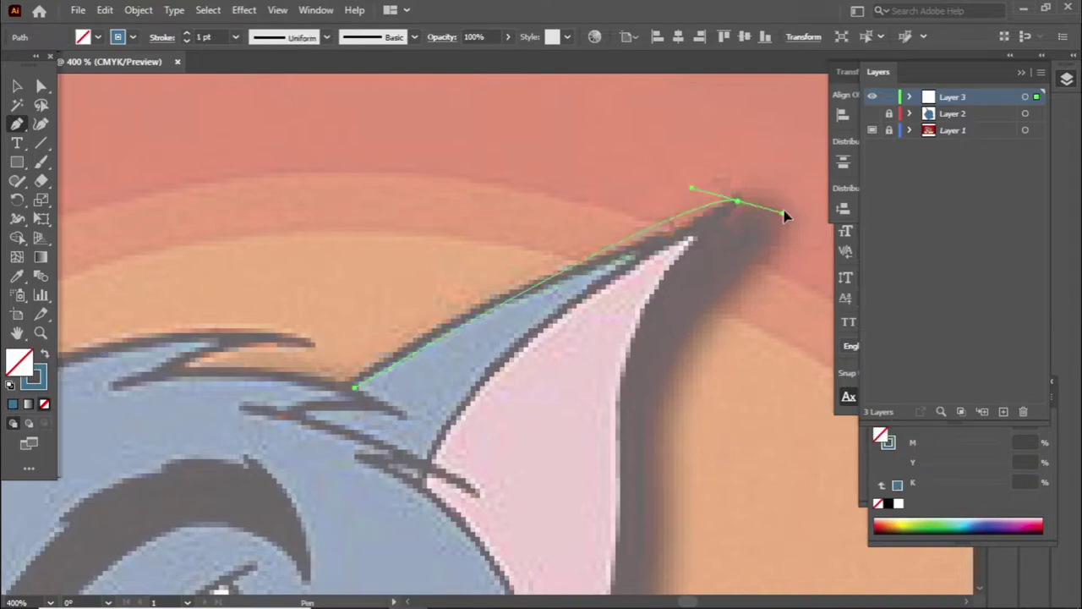
click(737, 201)
scroll(423, 414, down, 2)
mouse_move(422, 412)
mouse_down()
mouse_move(423, 475)
mouse_move(433, 408)
mouse_up()
click(431, 388)
mouse_move(245, 338)
mouse_down()
mouse_move(376, 326)
mouse_move(417, 353)
mouse_up()
click(402, 343)
click(354, 312)
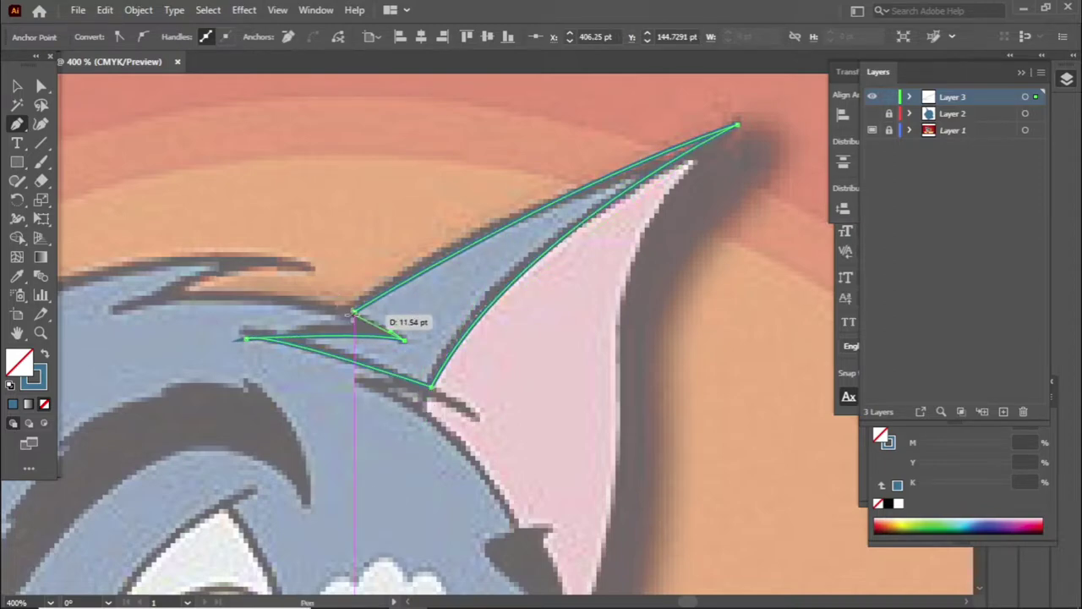
Step: Fill the ear shape blue, deselect it, show Layer 2 again, and zoom to 100%
key(shift+x)
key(v)
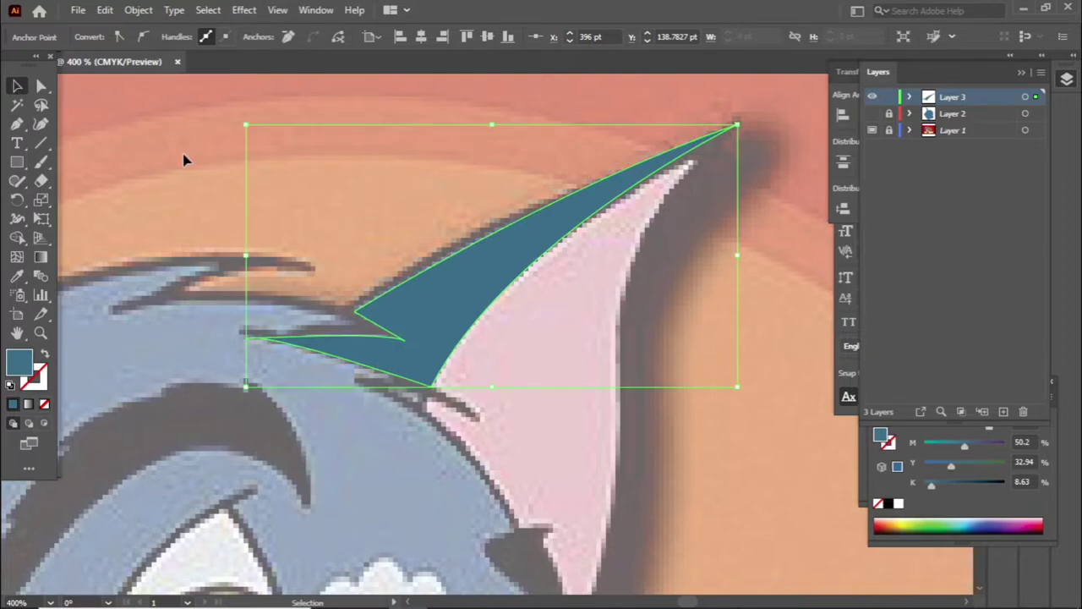
key(ctrl+plus)
click(275, 232)
key(ctrl+minus)
key(ctrl+minus)
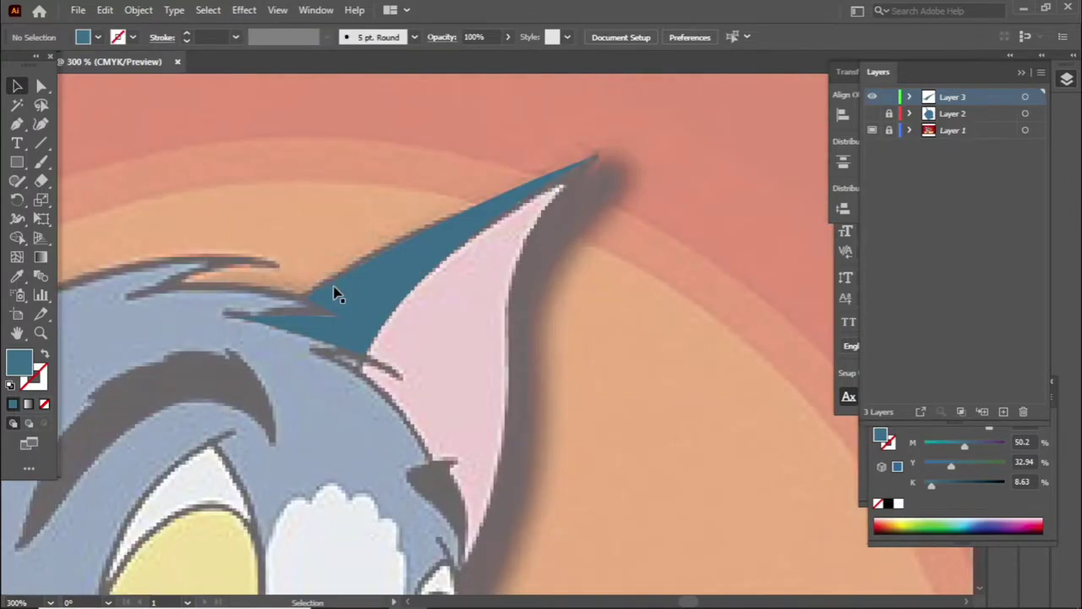
click(872, 113)
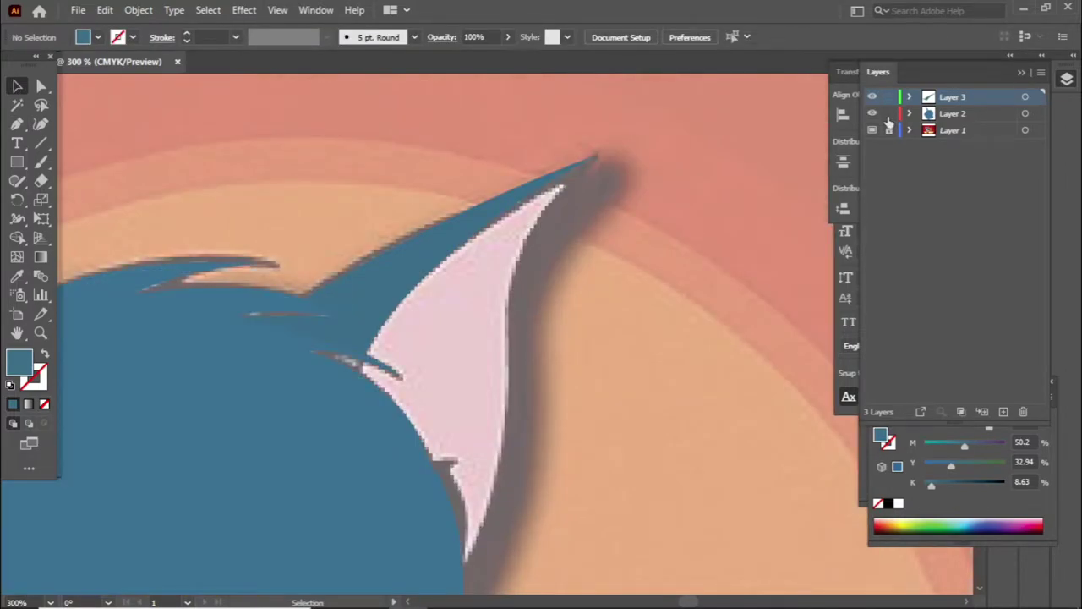
key(ctrl+minus)
key(ctrl+minus)
key(ctrl+minus)
key(ctrl+1)
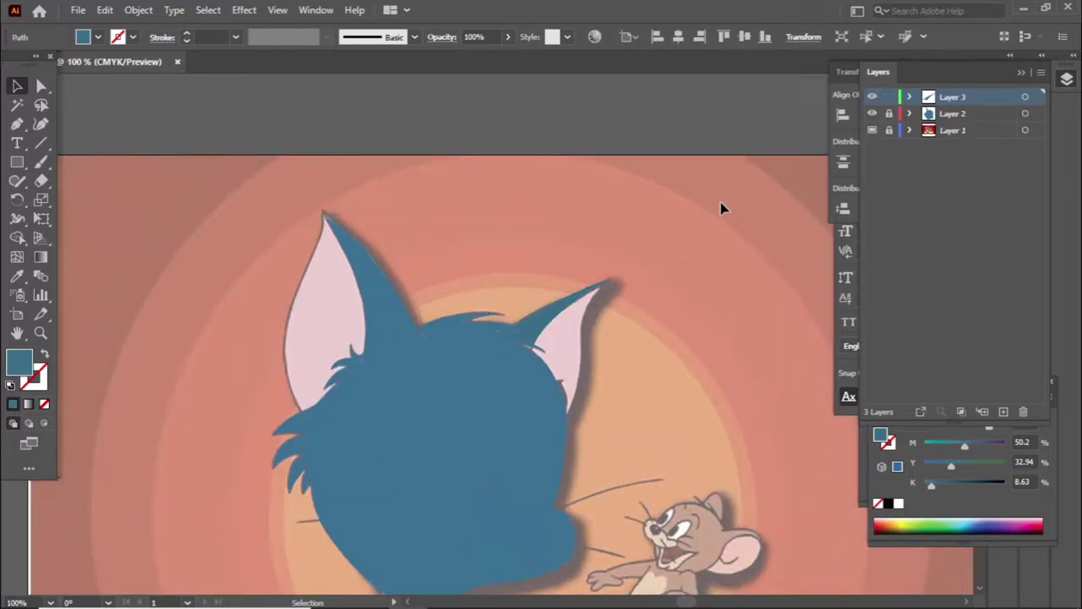
Step: Hide the blue silhouettes and start the inner-ear outline down the left ear's outer edge
scroll(383, 349, up, 2)
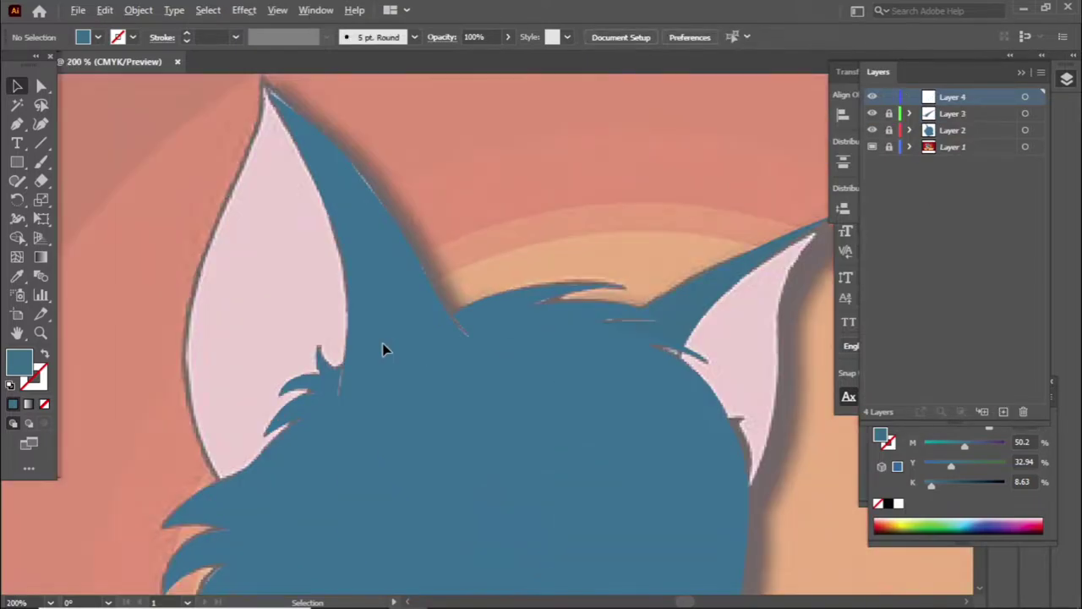
key(ctrl+minus)
scroll(587, 303, down, 3)
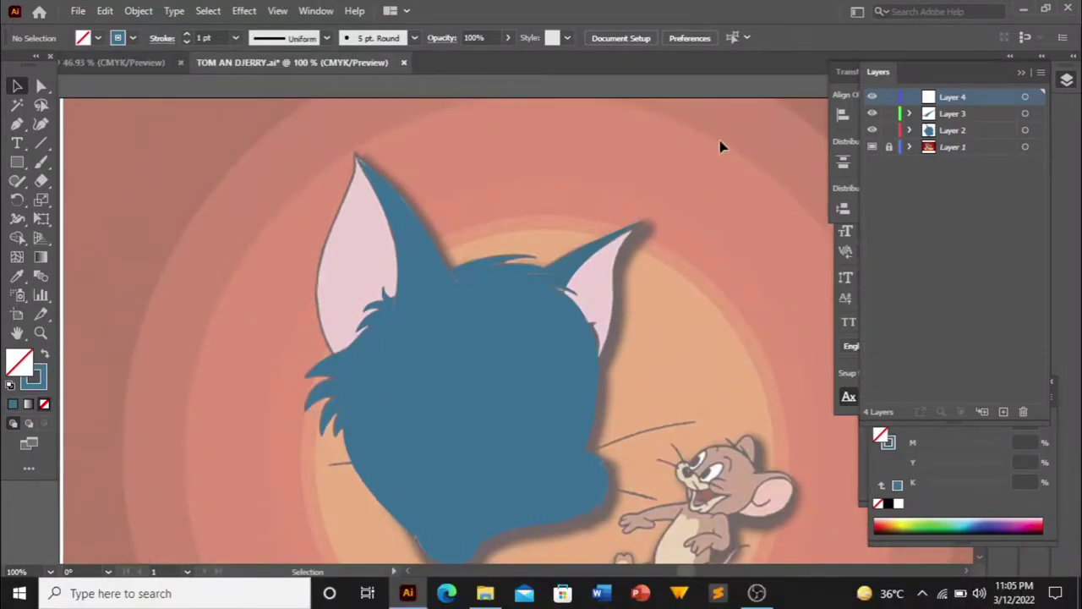
click(872, 130)
scroll(499, 180, up, 2)
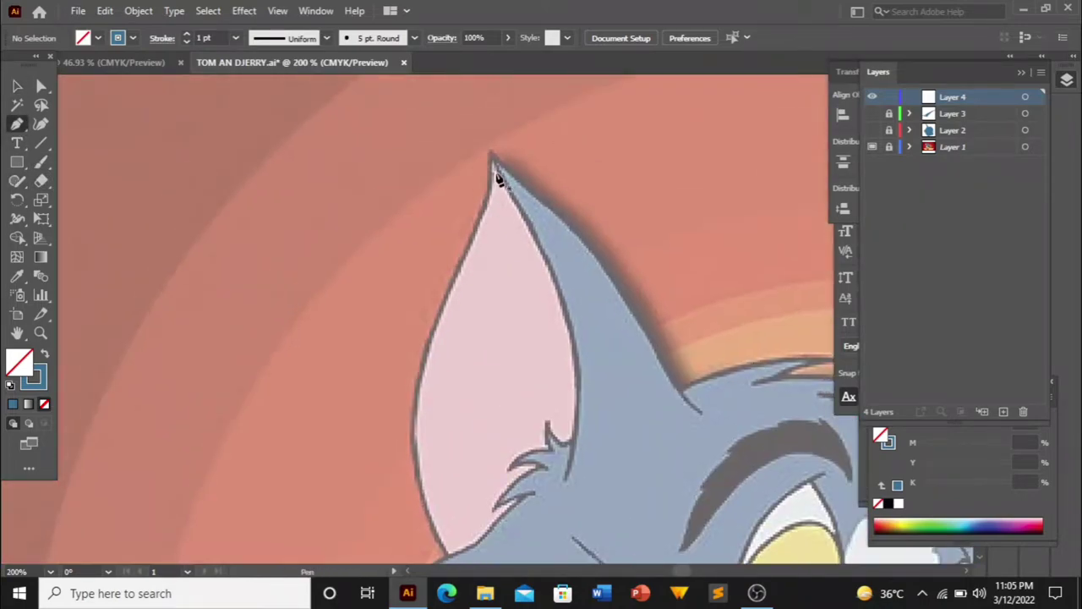
click(483, 218)
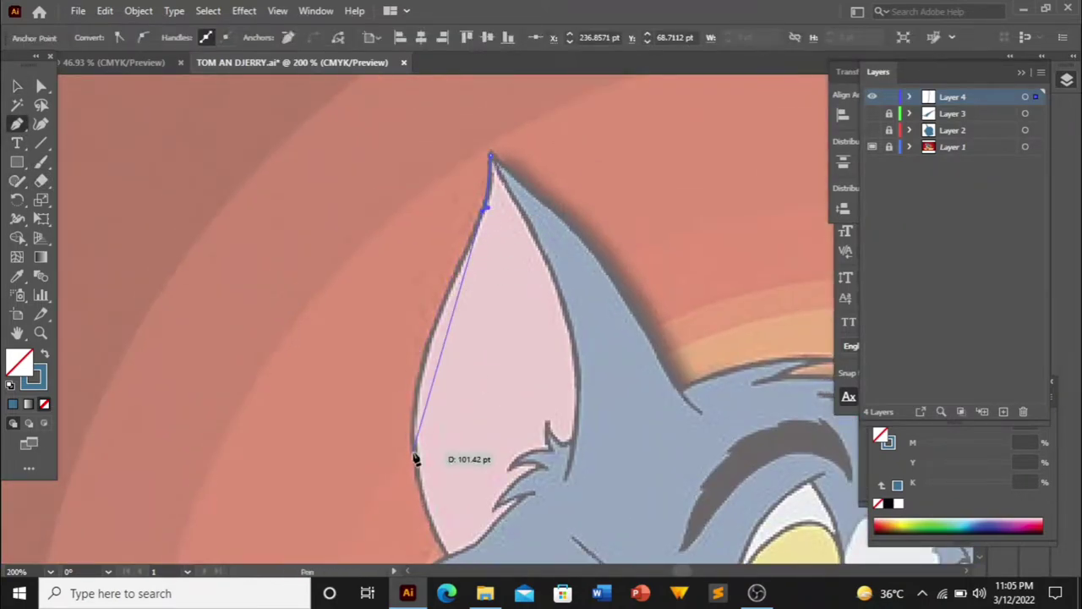
drag(414, 454, 419, 541)
scroll(418, 473, down, 5)
drag(447, 399, 482, 394)
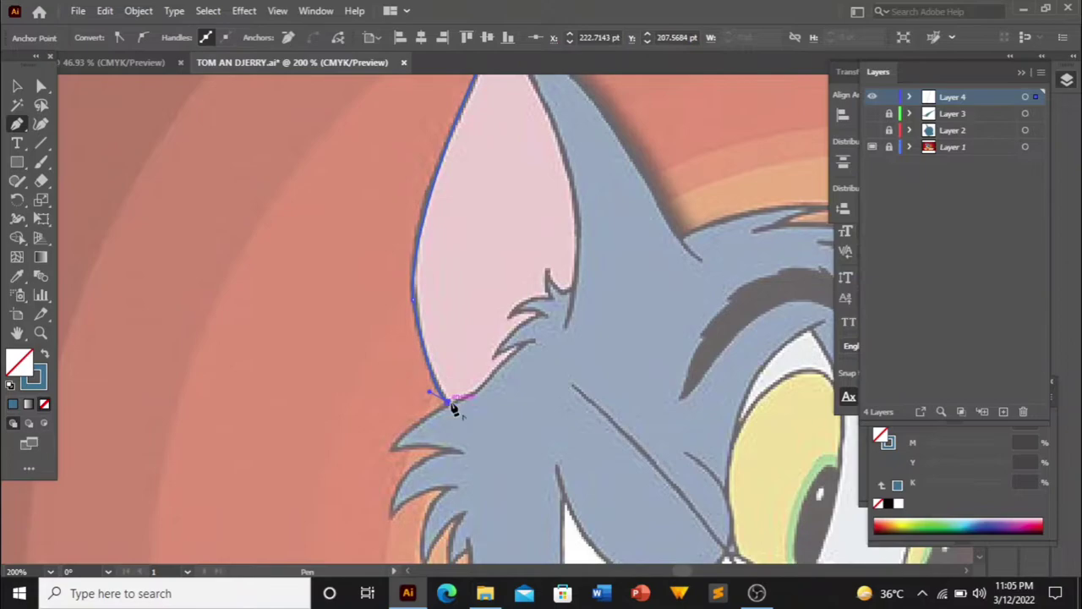
Step: Trace the inner ear's fur tuft, spike tip, base and ear tip with curved anchors
drag(527, 339, 542, 351)
scroll(480, 372, up, 3)
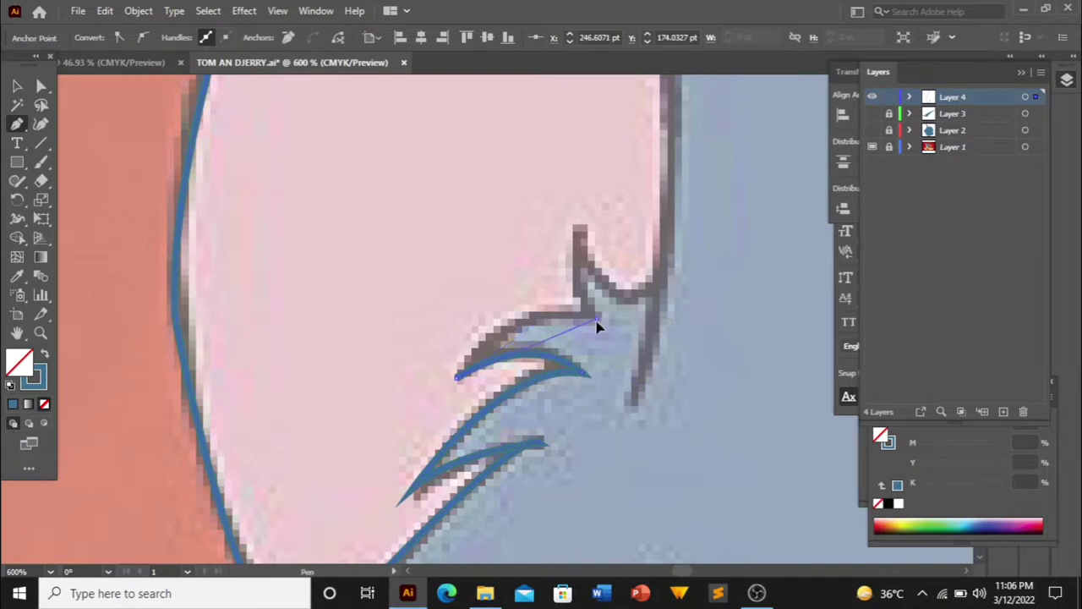
drag(596, 319, 701, 350)
scroll(592, 321, up, 2)
drag(592, 321, 603, 296)
mouse_move(630, 369)
mouse_down()
mouse_move(640, 334)
mouse_move(662, 358)
mouse_up()
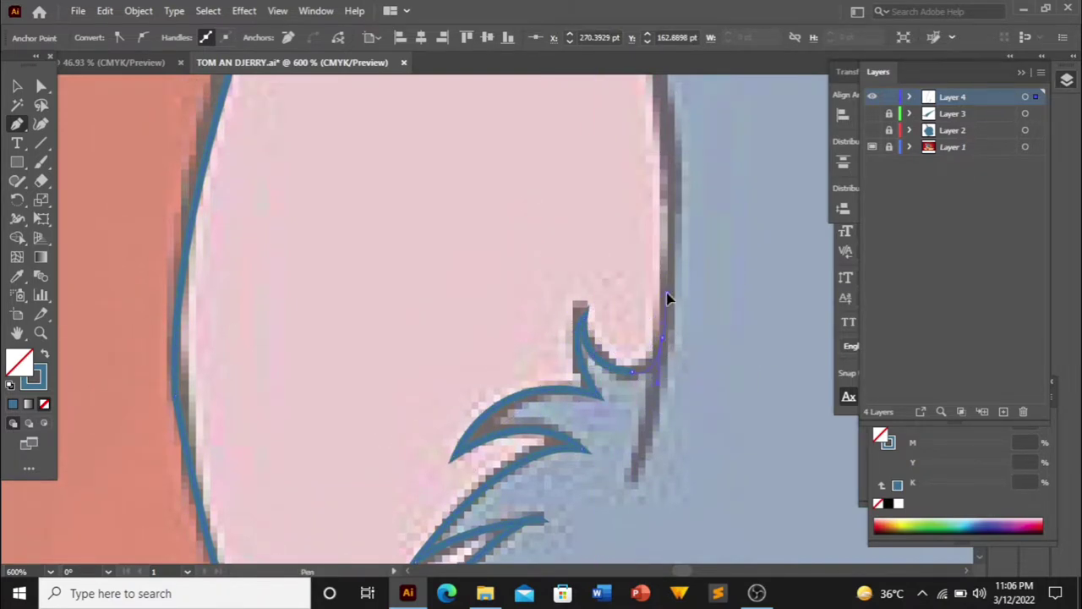
scroll(664, 343, down, 2)
scroll(546, 169, up, 3)
drag(530, 291, 445, 154)
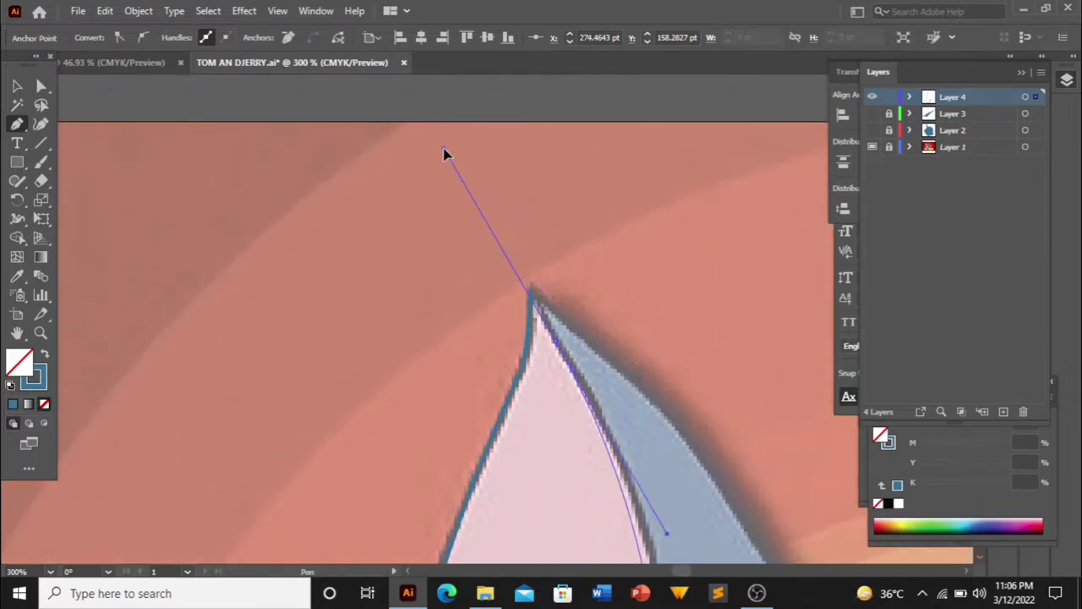
Step: Close the inner-ear path, fill it pink, and deselect it
scroll(551, 314, up, 2)
scroll(567, 339, down, 2)
scroll(563, 363, up, 4)
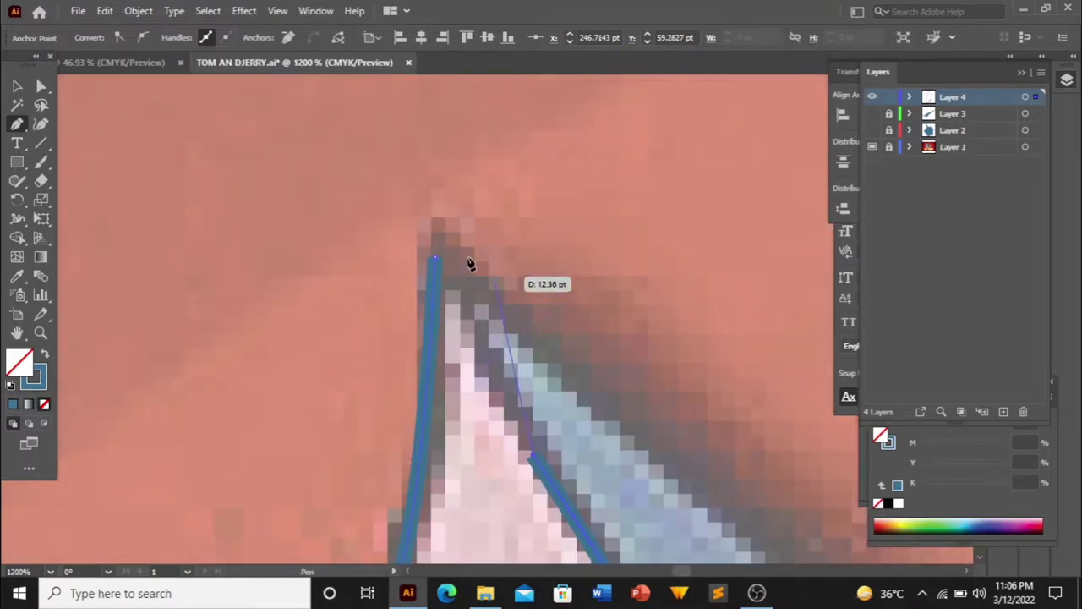
drag(470, 264, 474, 267)
scroll(592, 364, down, 6)
key(i)
click(558, 381)
click(18, 88)
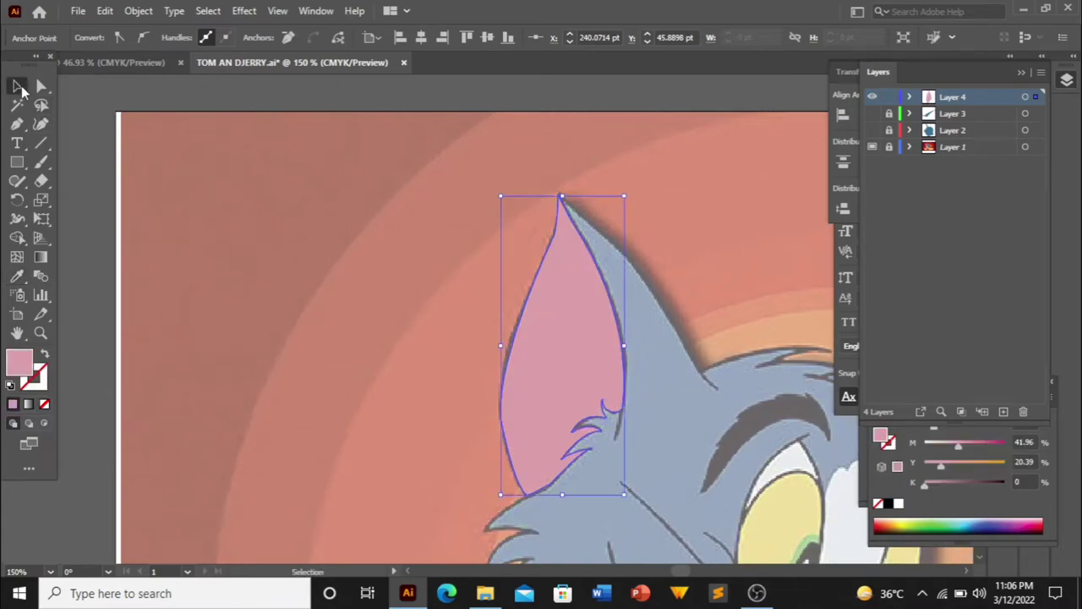
key(ctrl+shift+a)
scroll(422, 338, right, 10)
click(17, 124)
Step: Start the Pen outline of Tom's right inner ear, curving down its inner and lower edges
scroll(465, 347, up, 1)
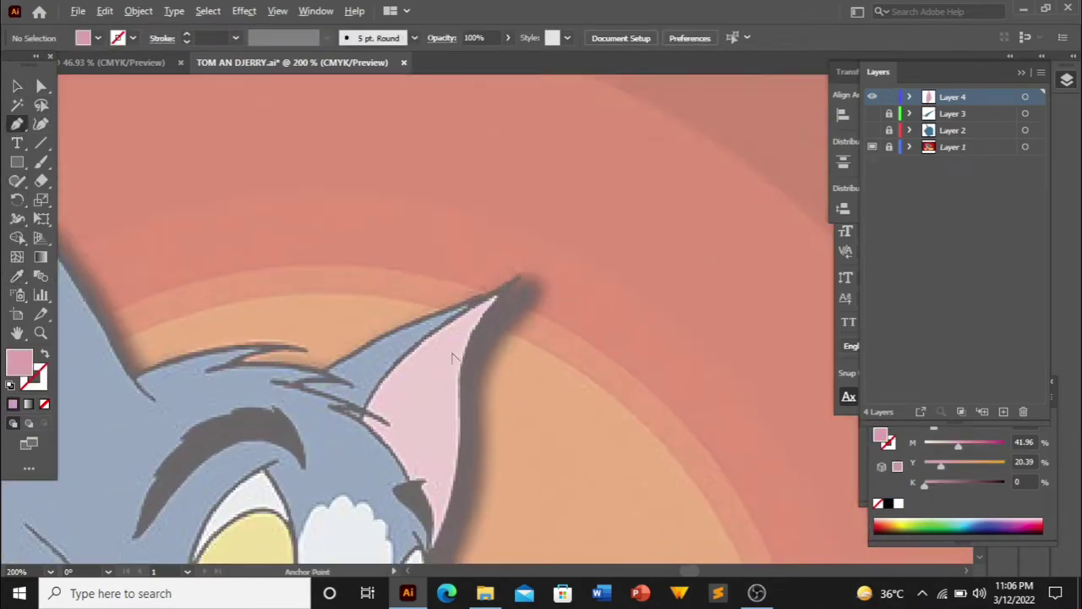
scroll(491, 296, up, 1)
click(547, 245)
drag(327, 439, 274, 551)
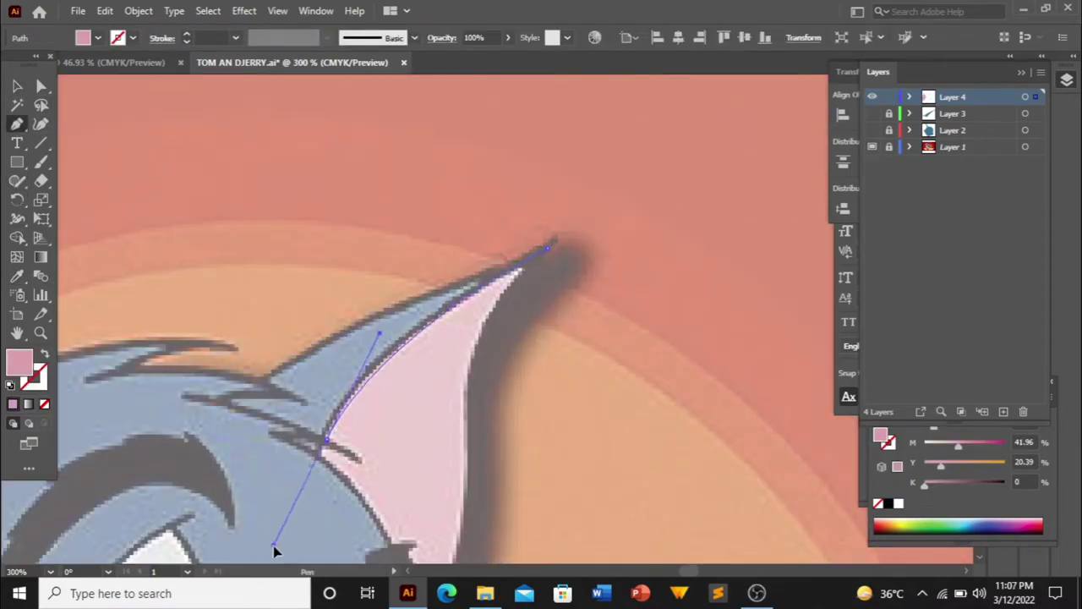
key(shift+x)
click(359, 465)
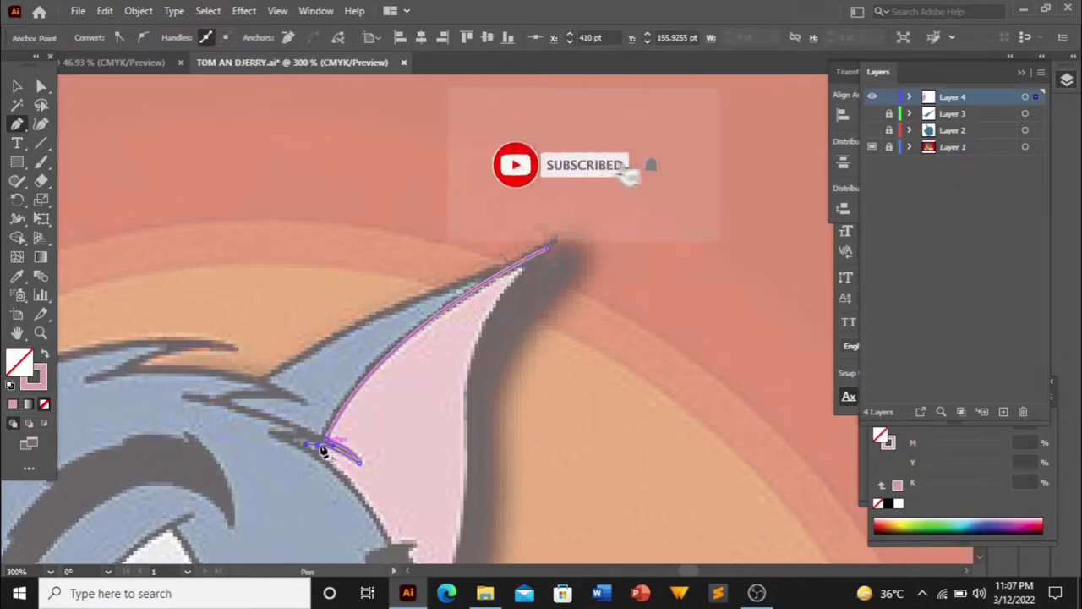
mouse_move(322, 444)
mouse_down()
mouse_move(340, 475)
mouse_move(416, 490)
mouse_move(420, 534)
mouse_up()
Step: Continue the ear outline up its outer and right edges and close it at the tip
scroll(340, 475, down, 2)
scroll(440, 511, down, 4)
scroll(428, 477, up, 3)
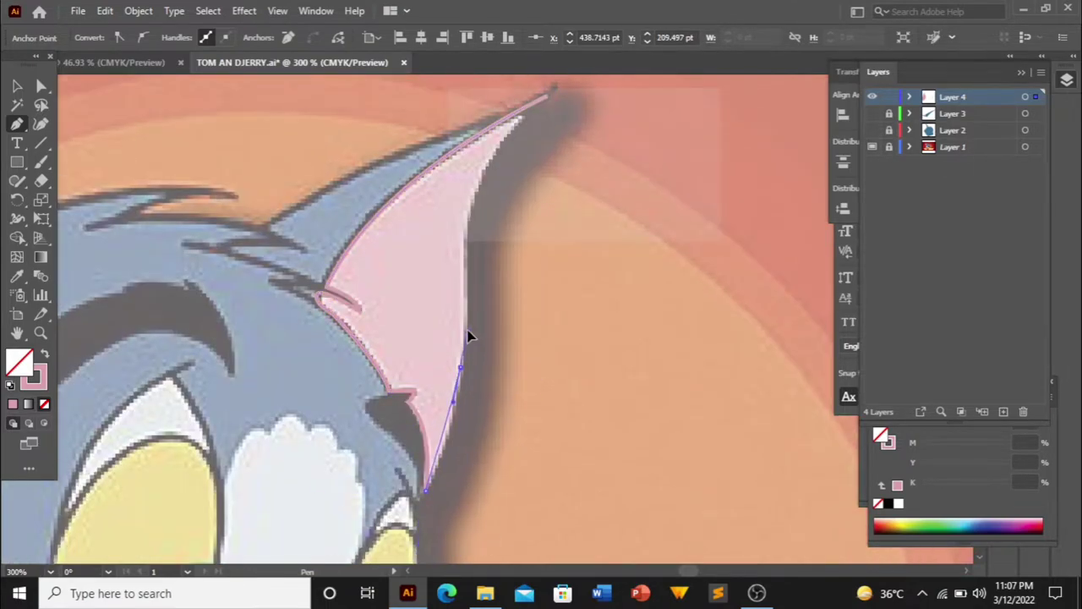
mouse_move(460, 441)
mouse_down()
mouse_move(459, 286)
mouse_move(463, 310)
mouse_up()
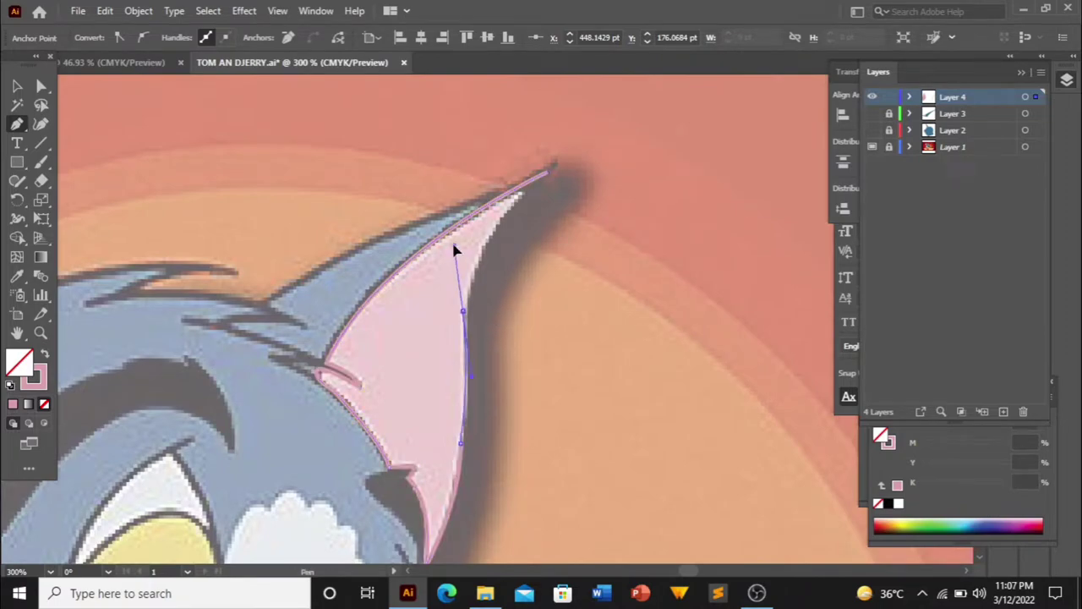
drag(547, 174, 596, 188)
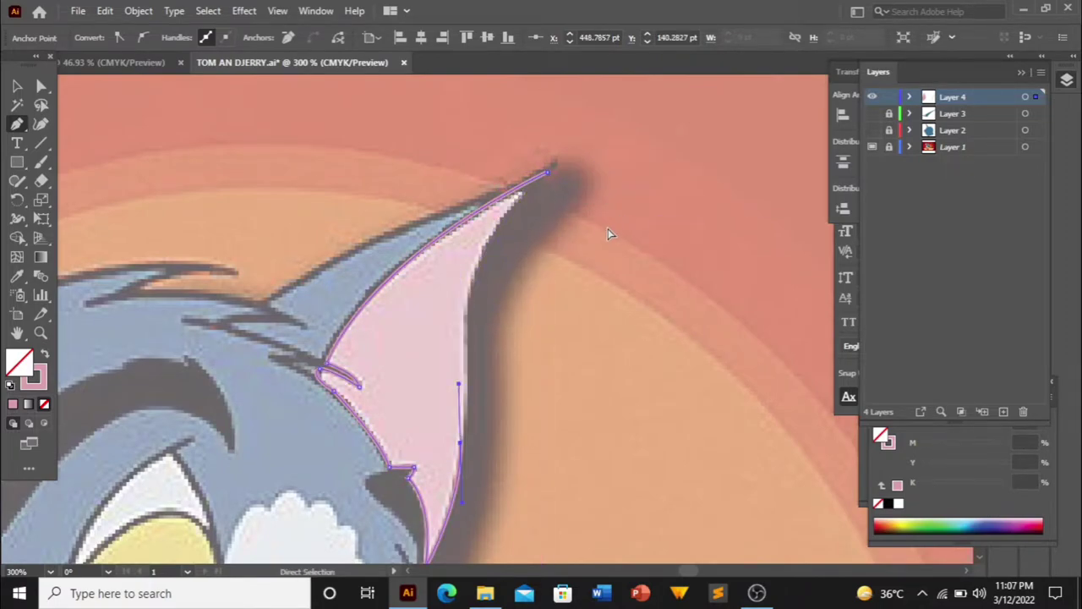
drag(463, 322, 459, 290)
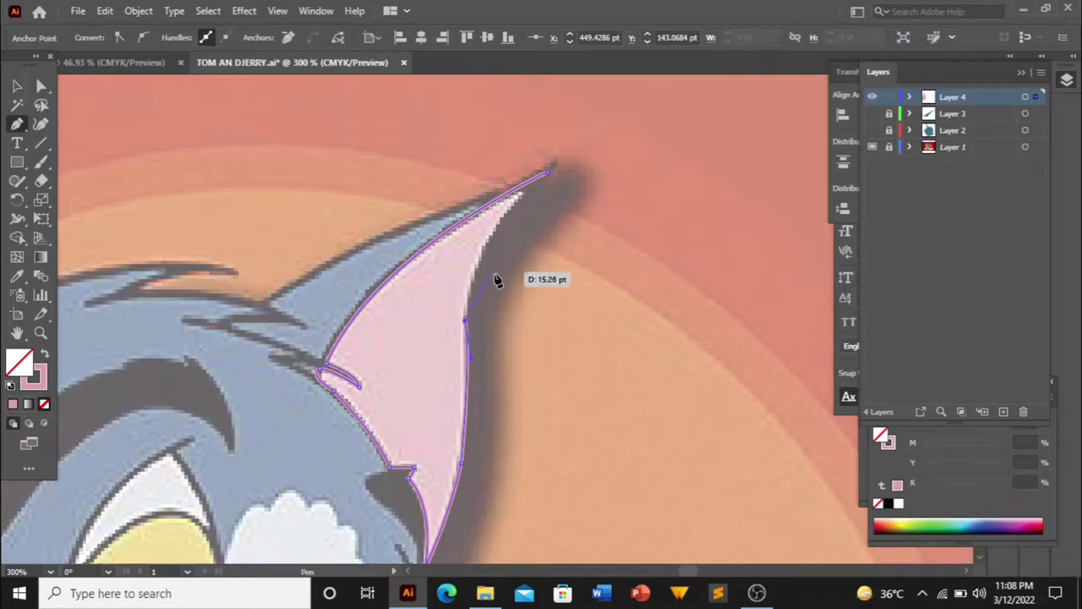
scroll(496, 278, down, 1)
click(510, 183)
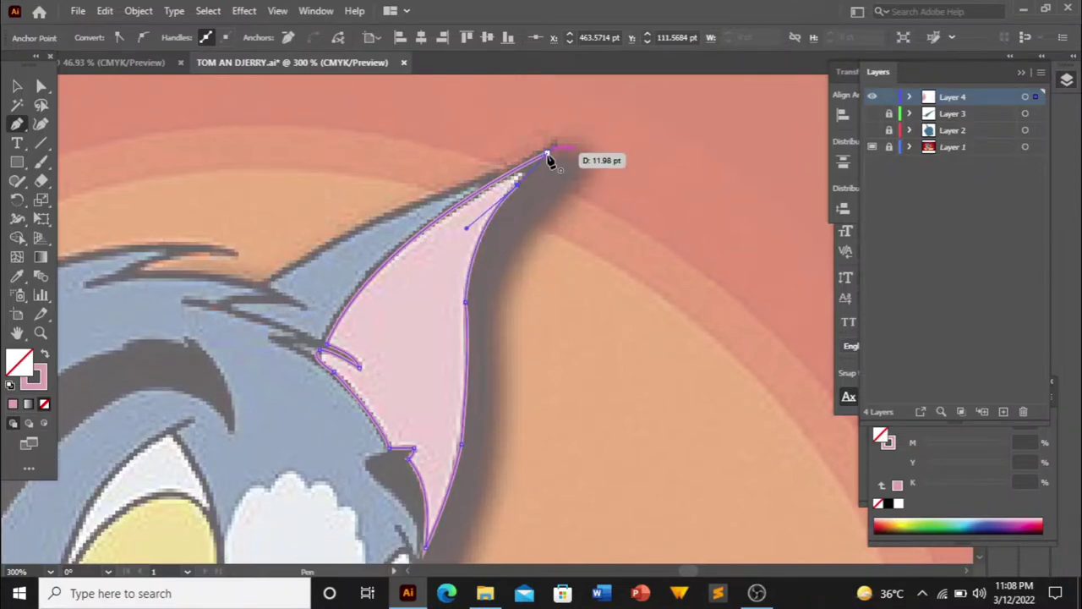
click(548, 155)
Step: Fill the right inner ear with pink sampled from the other ear, deselect, and fit the artboard
click(17, 275)
click(293, 313)
key(ctrl+minus)
key(ctrl+minus)
key(v)
key(ctrl+shift+a)
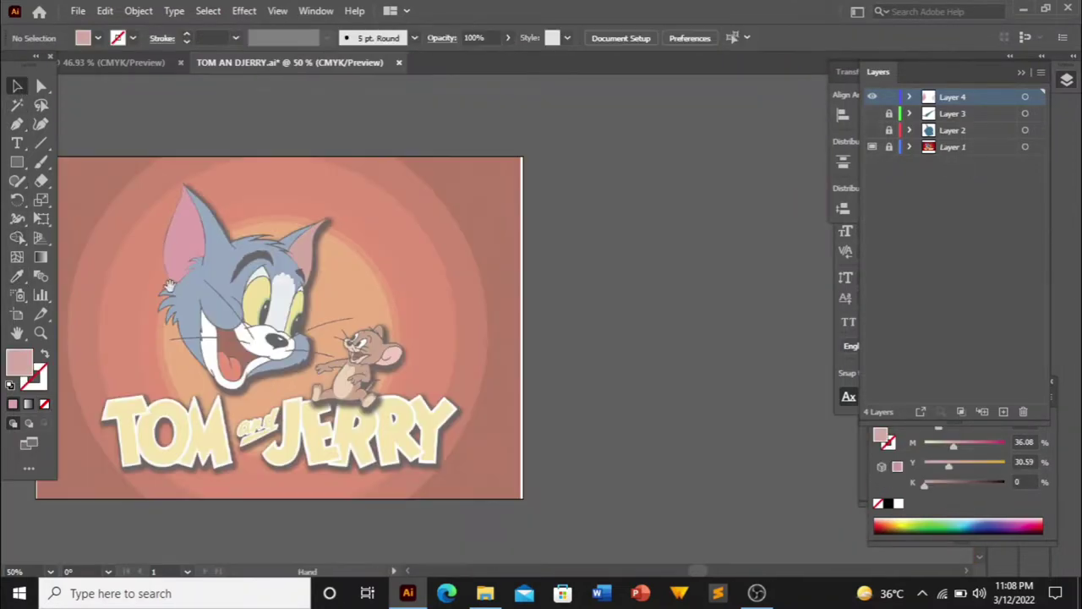
scroll(662, 220, down, 2)
scroll(662, 220, down, 1)
Step: Make Layers 3 and 2 visible again
click(872, 113)
click(872, 130)
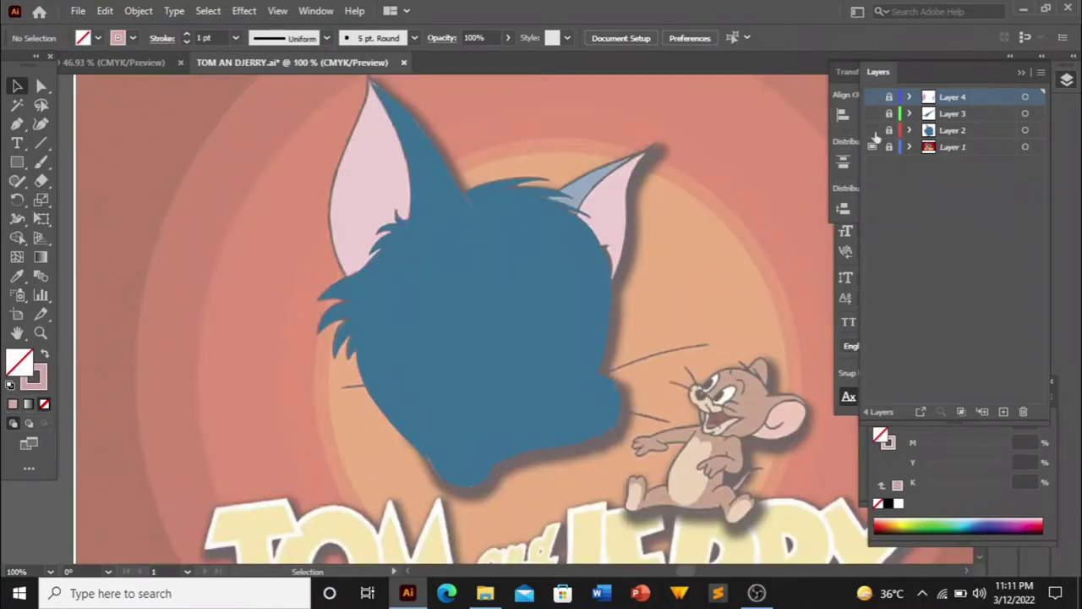
scroll(548, 248, up, 2)
Step: Begin the Pen outline of Tom's eyebrow along its top edge and notch
key(p)
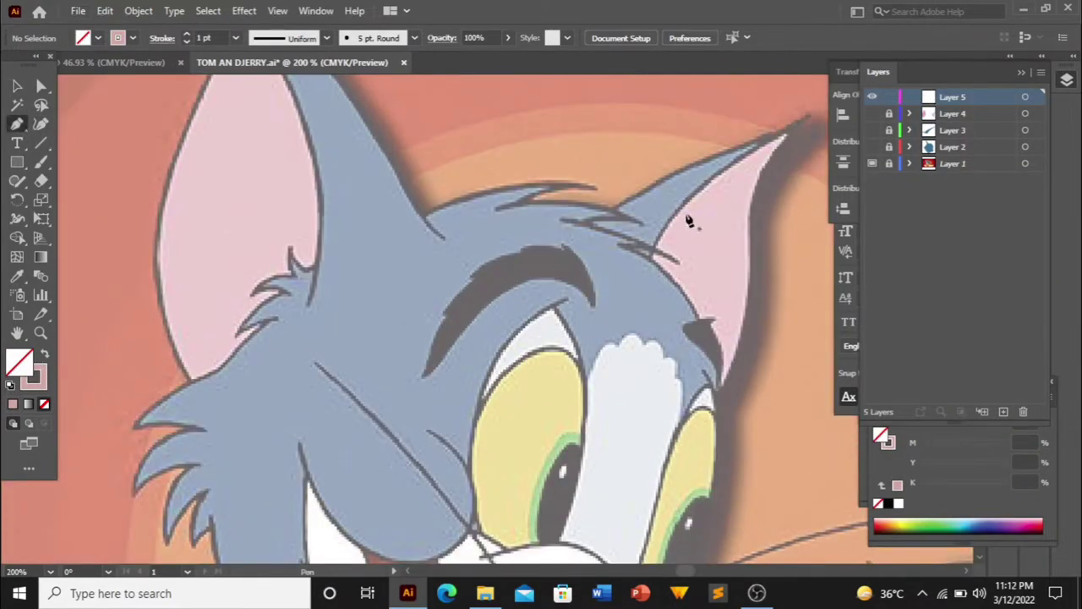
click(596, 316)
scroll(572, 250, up, 3)
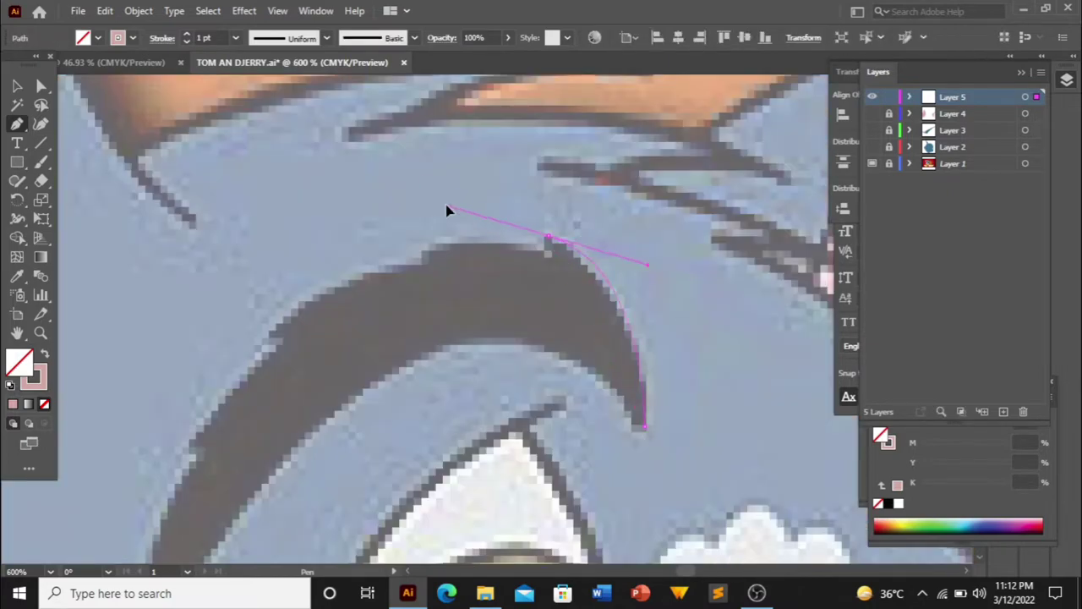
drag(549, 239, 550, 262)
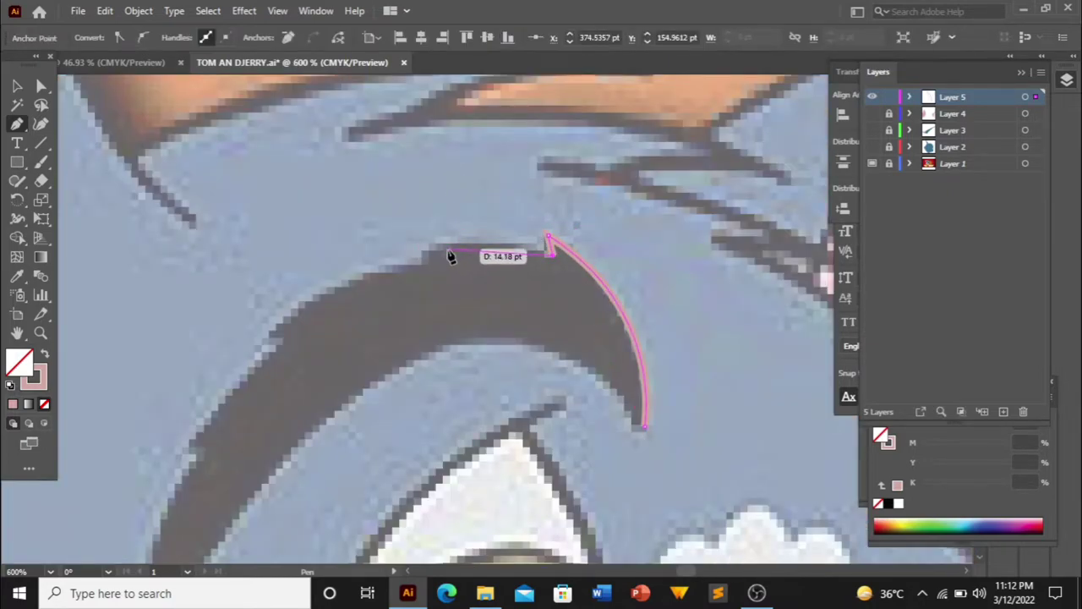
drag(433, 245, 437, 270)
click(268, 342)
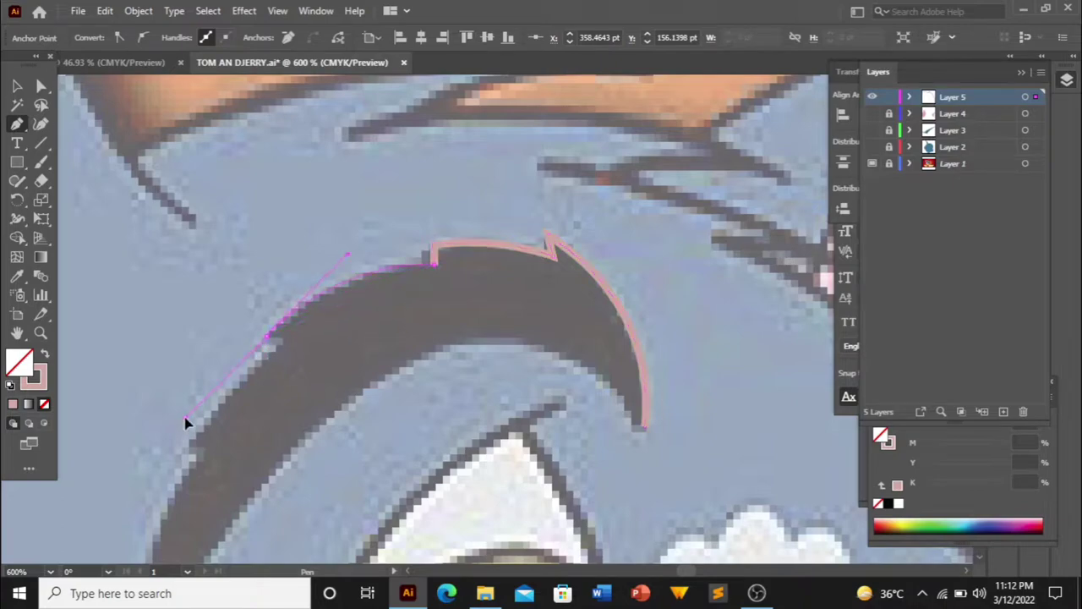
click(293, 338)
Step: Continue the eyebrow outline down its left side and along the underside back to the start
mouse_move(191, 439)
mouse_down()
mouse_move(167, 503)
mouse_move(100, 553)
mouse_move(101, 567)
mouse_up()
scroll(206, 446, down, 5)
scroll(140, 447, up, 2)
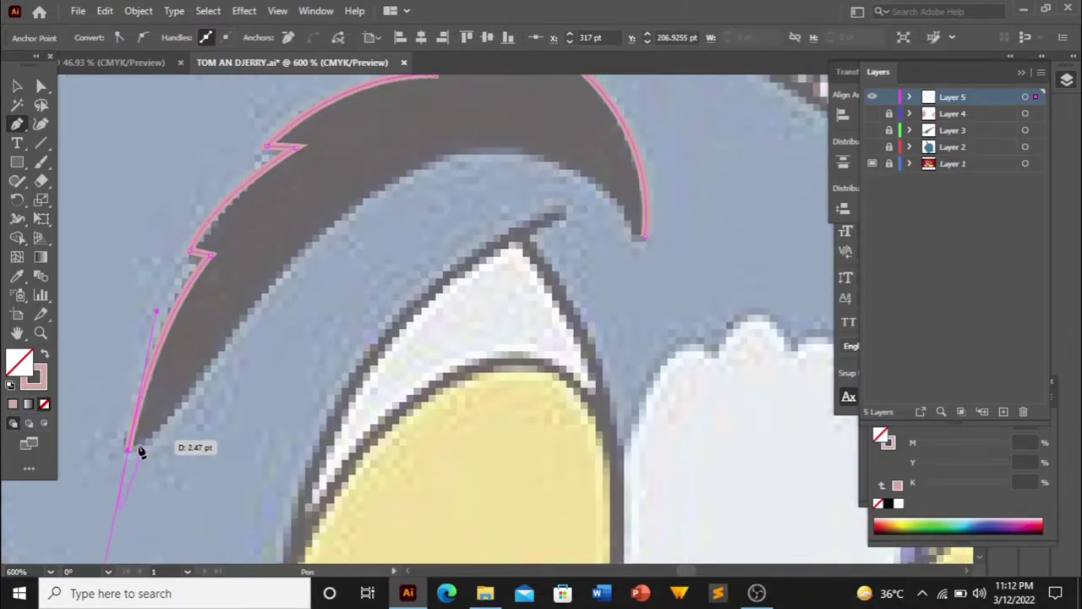
drag(292, 275, 262, 293)
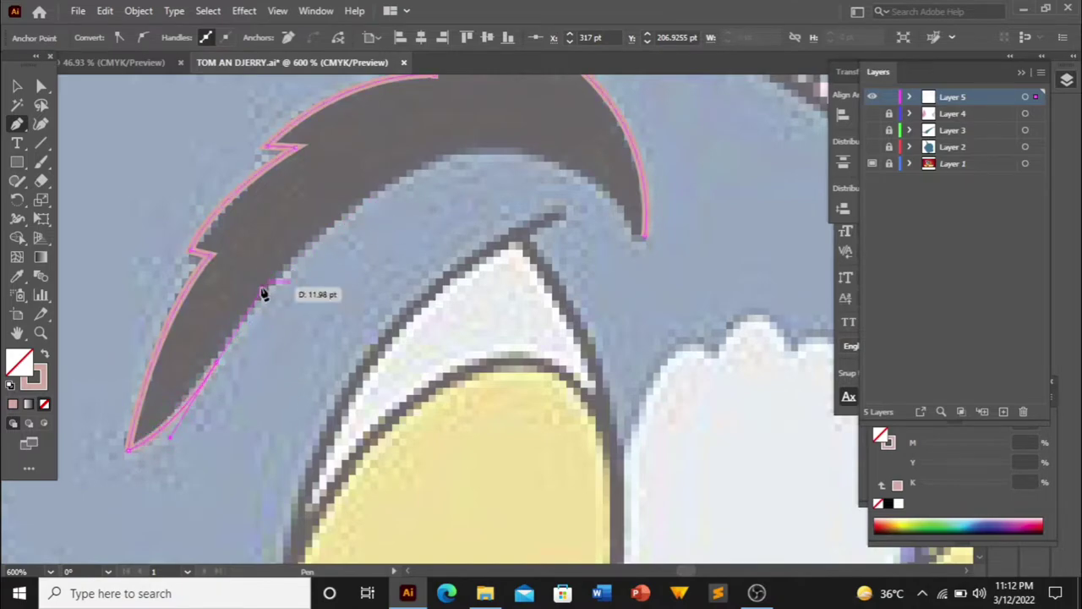
drag(428, 185, 165, 440)
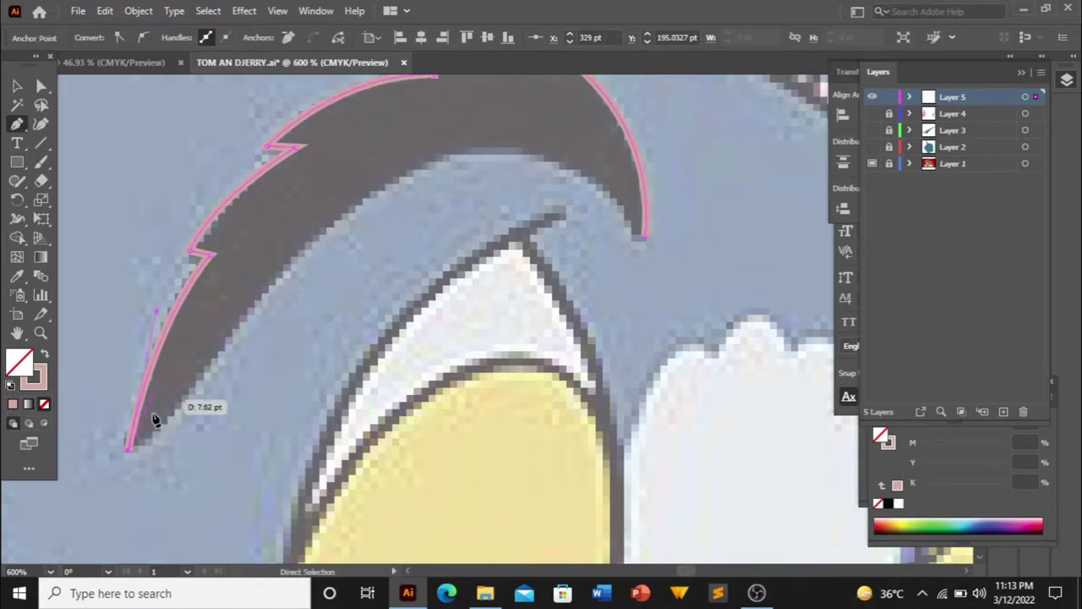
click(438, 158)
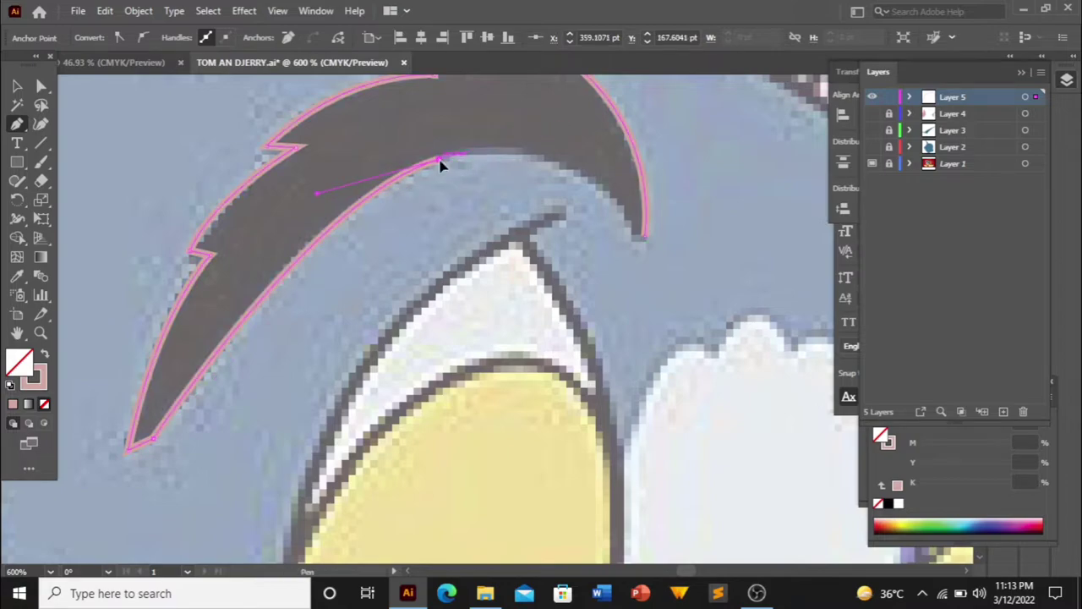
drag(644, 237, 679, 351)
Step: Fill the eyebrow with the dark colour and deselect it
key(i)
click(657, 363)
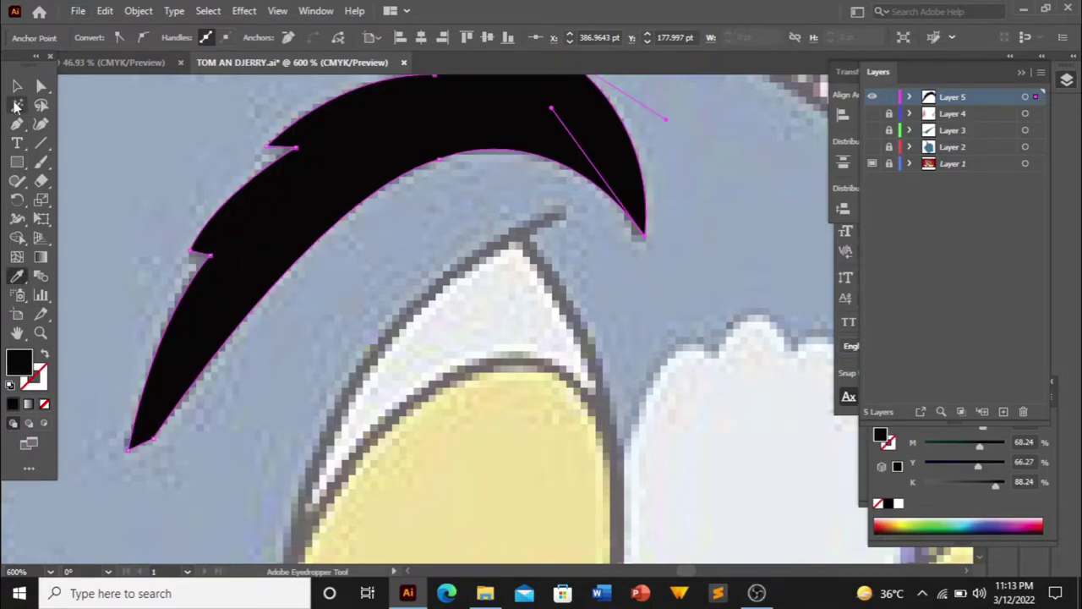
key(v)
key(ctrl+shift+a)
scroll(657, 363, down, 3)
scroll(402, 317, down, 4)
scroll(418, 313, up, 4)
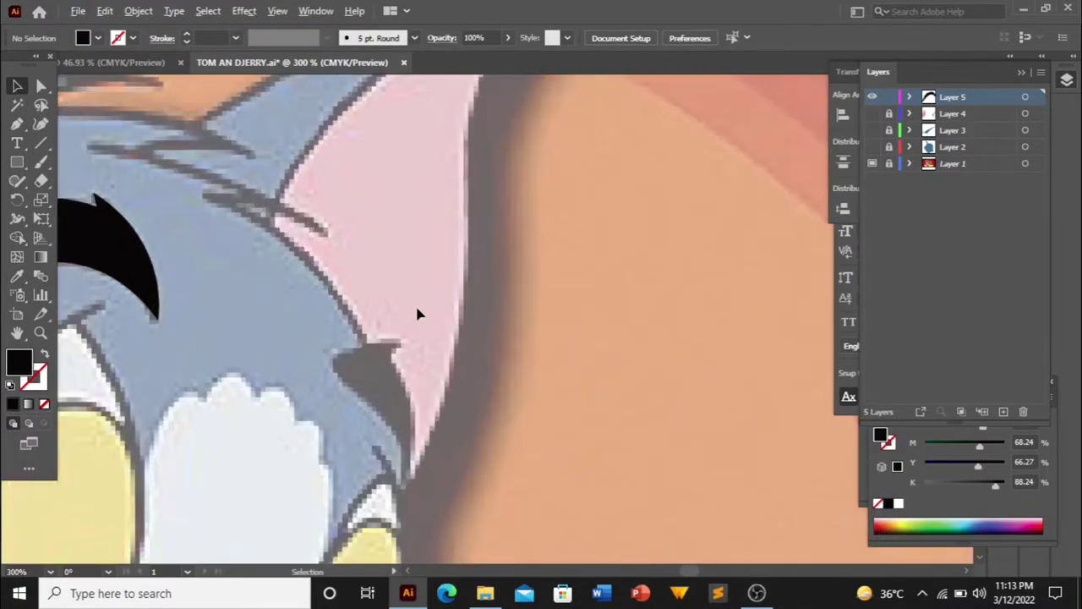
scroll(390, 253, up, 3)
Step: Trace the dark ear-base mark as an unfilled outline down to its bottom tip and up the right edge
key(i)
key(shift+x)
click(17, 125)
scroll(338, 211, down, 2)
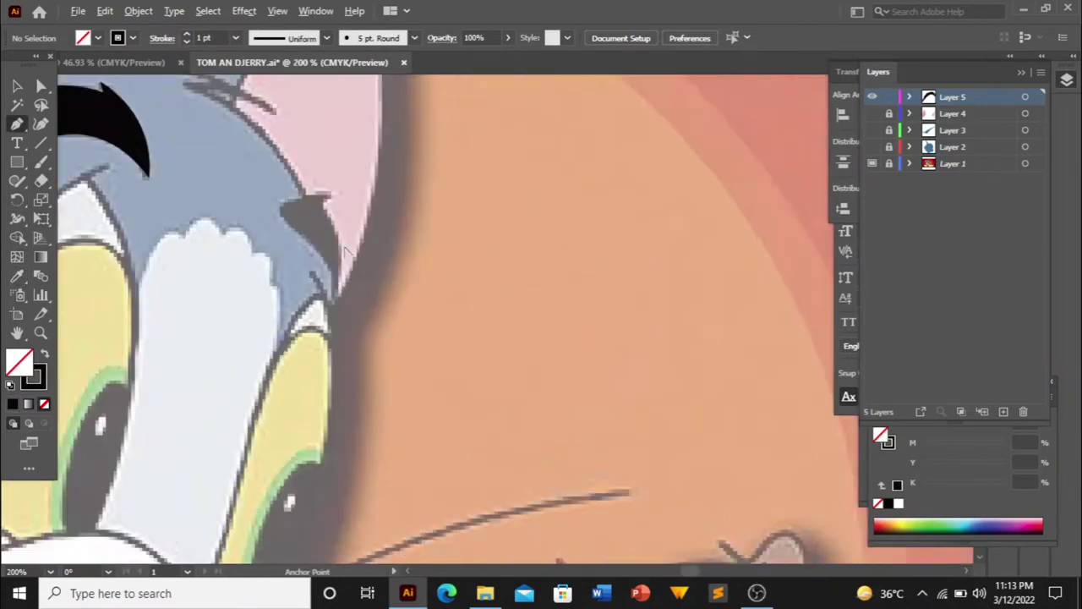
scroll(350, 206, up, 3)
click(327, 203)
drag(228, 233, 234, 246)
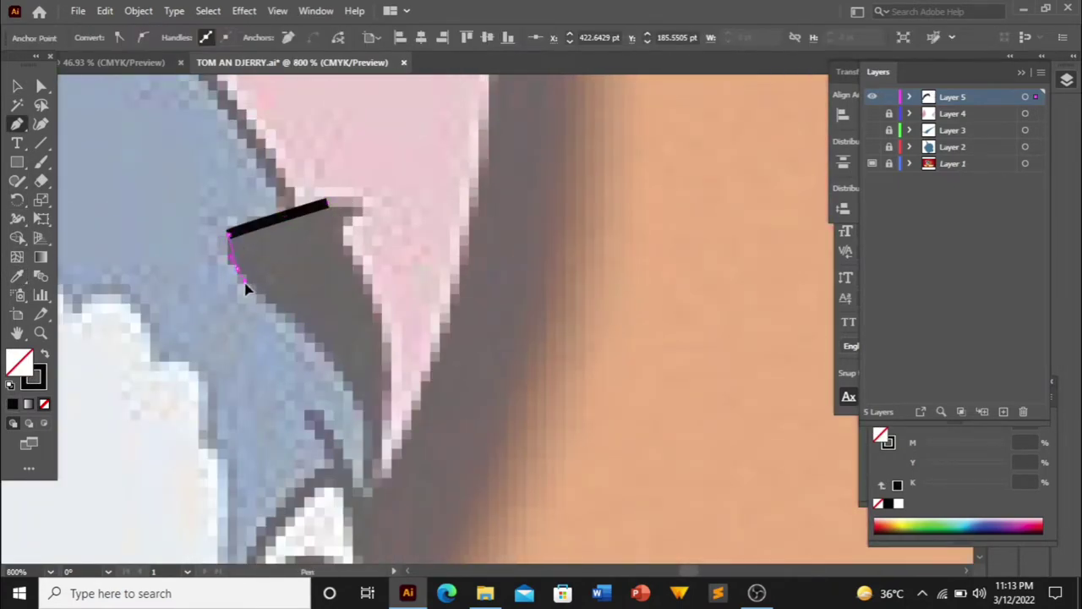
click(365, 420)
click(369, 461)
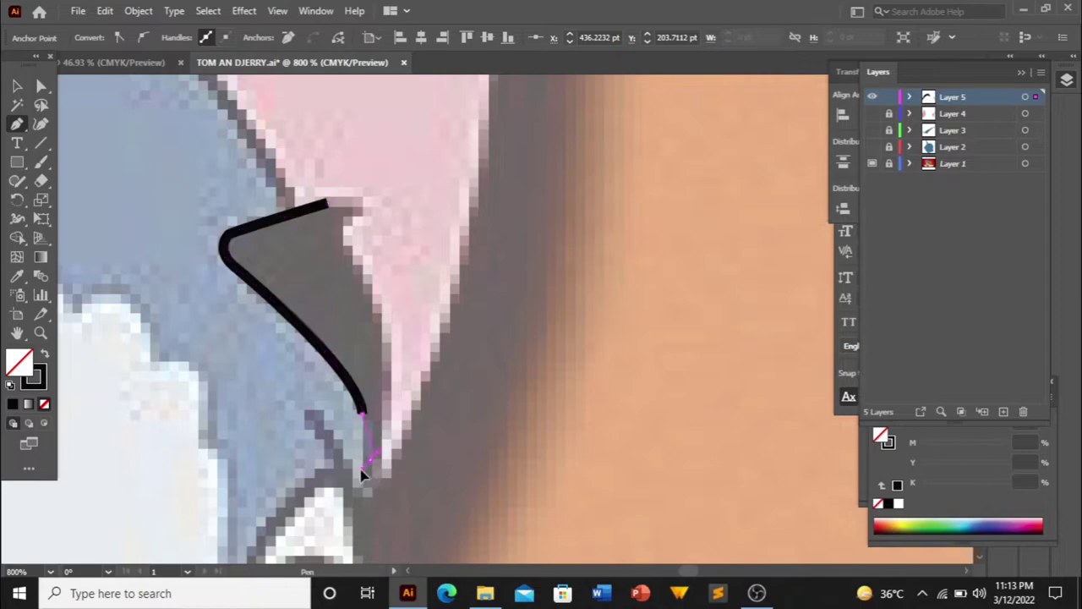
drag(377, 312, 387, 285)
Step: Close the dark mark outline, fill it black, and deselect
scroll(387, 284, up, 2)
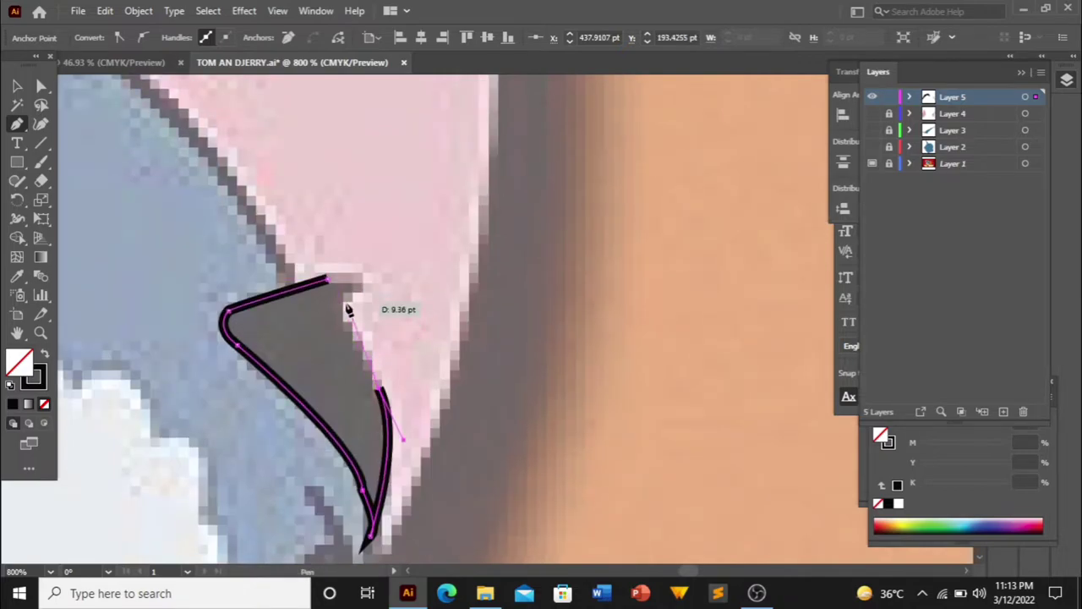
click(346, 305)
click(347, 286)
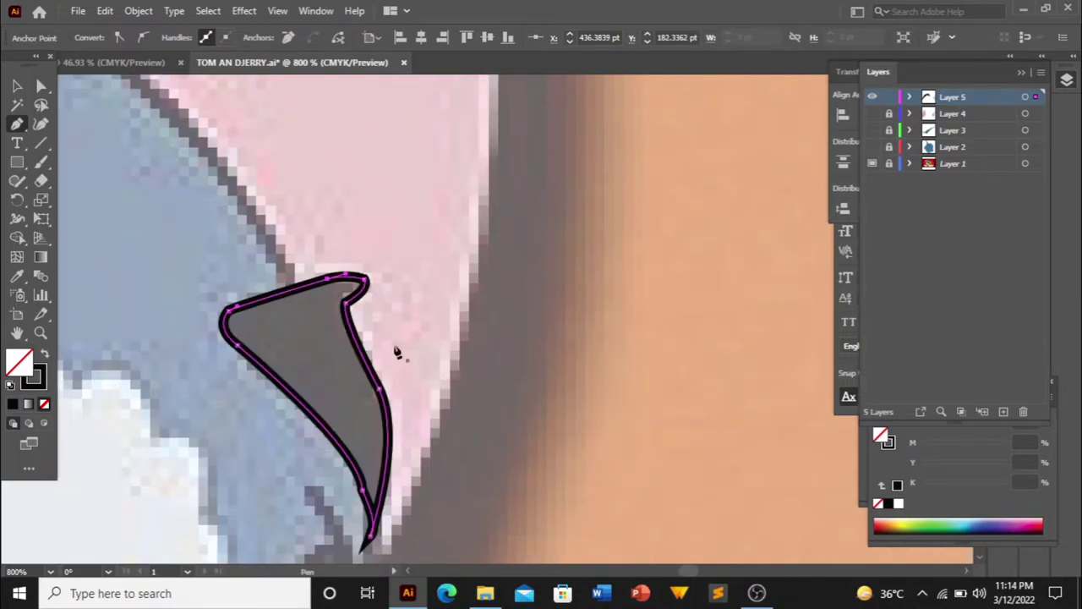
scroll(395, 355, down, 5)
key(shift+x)
key(v)
key(ctrl+shift+a)
scroll(586, 291, down, 2)
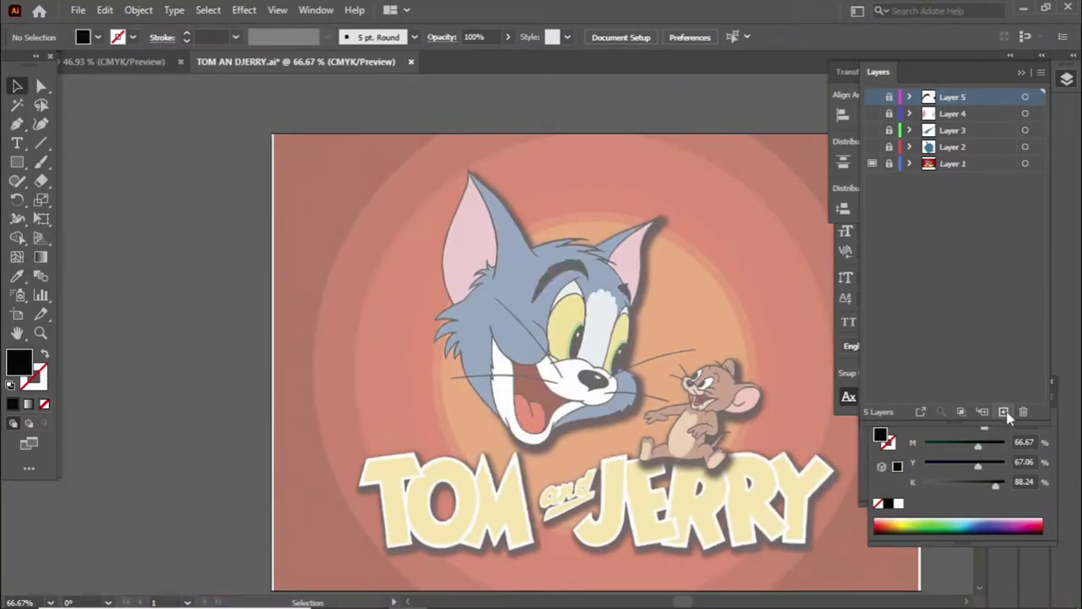
Step: Add a new layer and start the muzzle outline along the white cheek's zigzag edge
click(1003, 411)
key(p)
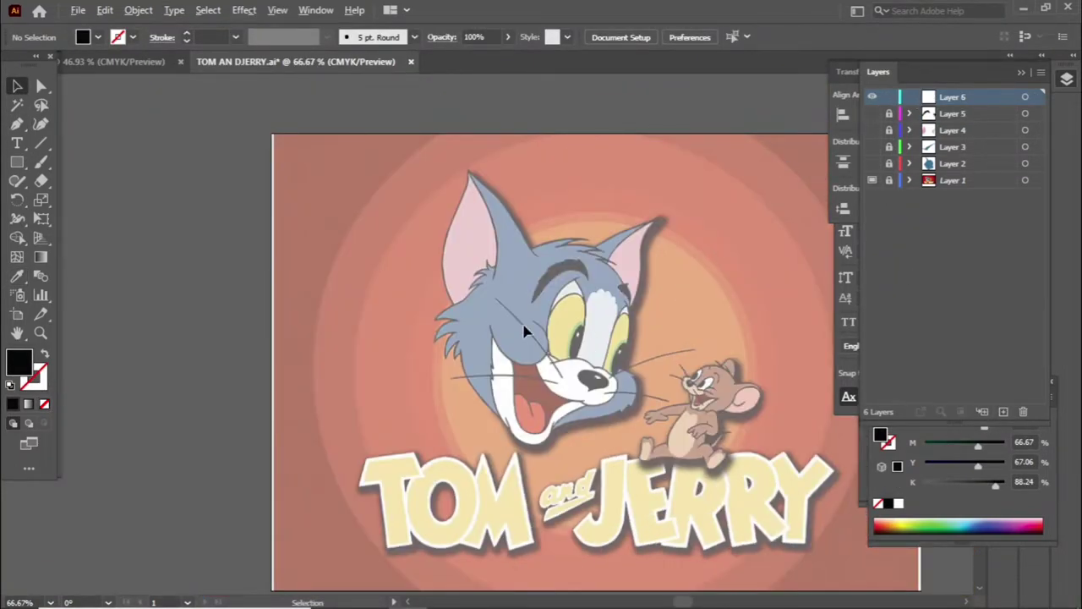
scroll(526, 330, up, 5)
click(304, 191)
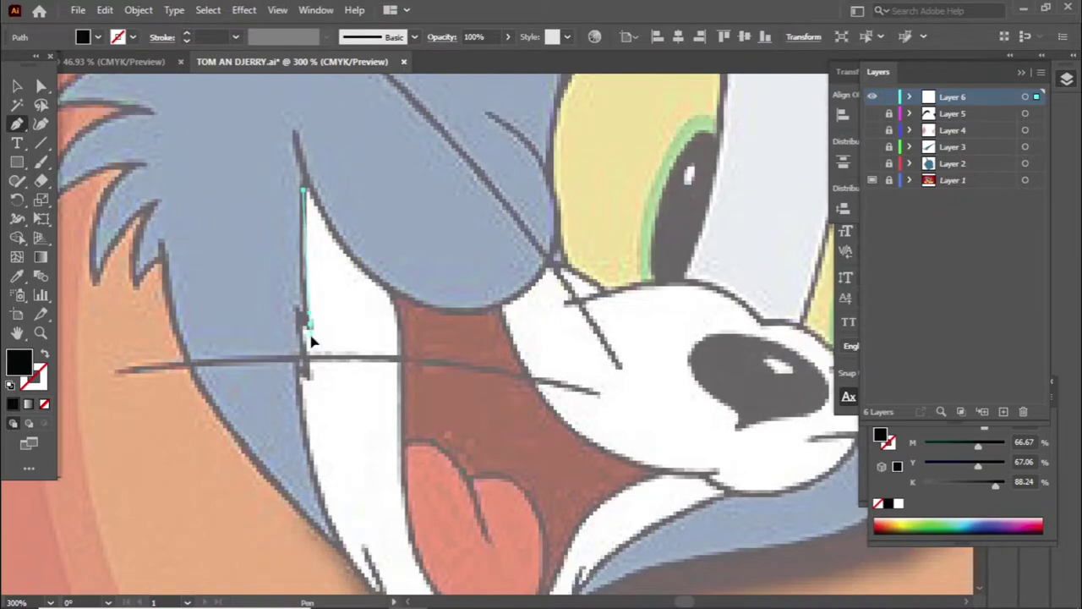
click(309, 324)
click(310, 374)
Step: Continue the outline down the cheek zigzag to the chin's lower curve
scroll(301, 379, down, 2)
click(372, 494)
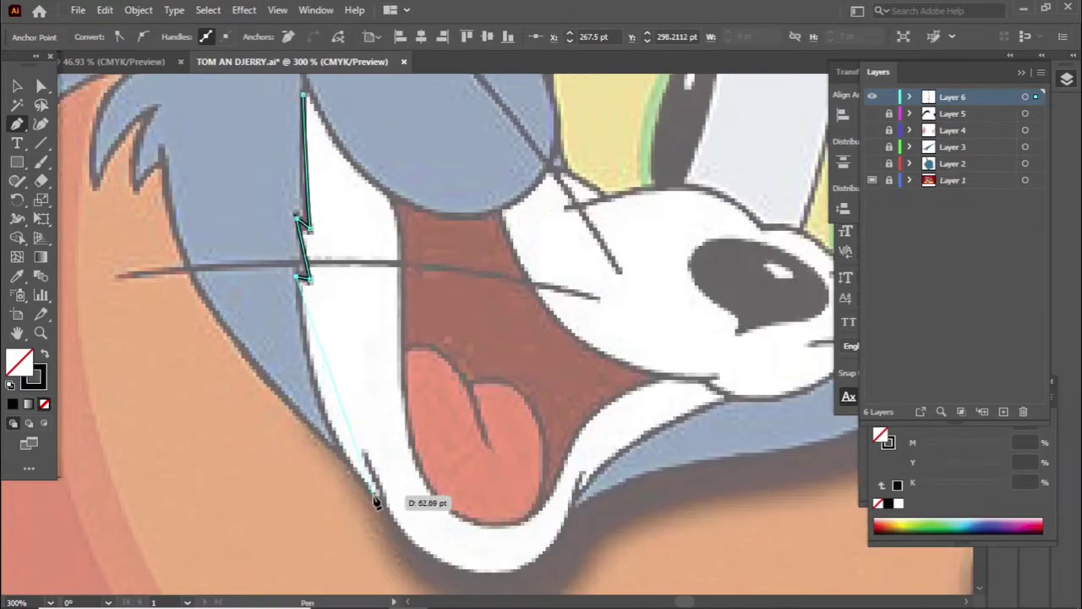
click(362, 450)
click(374, 495)
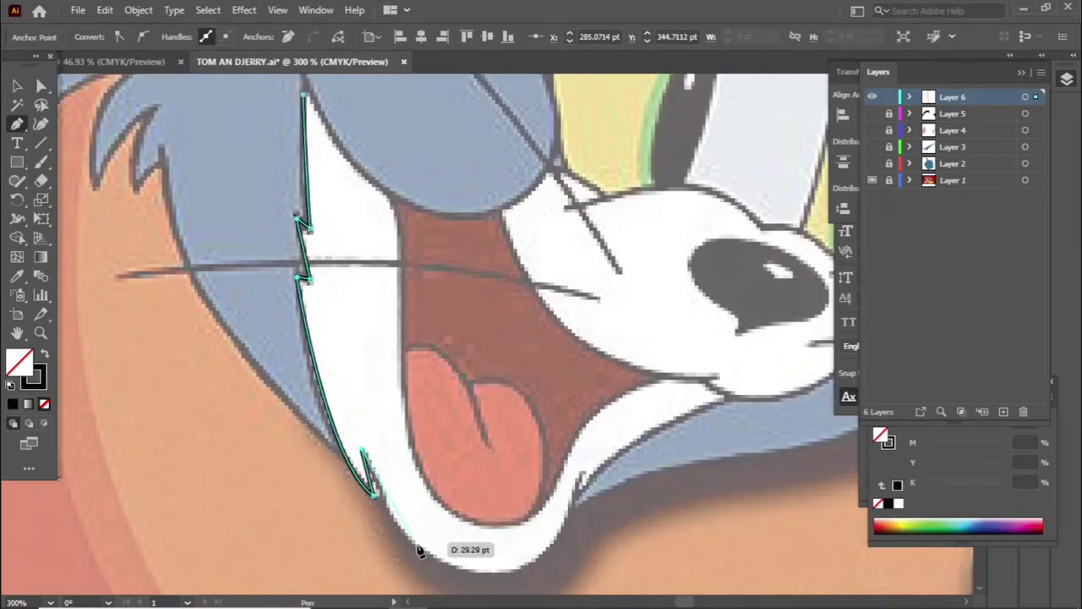
scroll(465, 541, down, 1)
scroll(478, 507, right, 1)
mouse_move(468, 511)
mouse_down()
mouse_move(518, 502)
mouse_move(530, 414)
mouse_up()
click(468, 511)
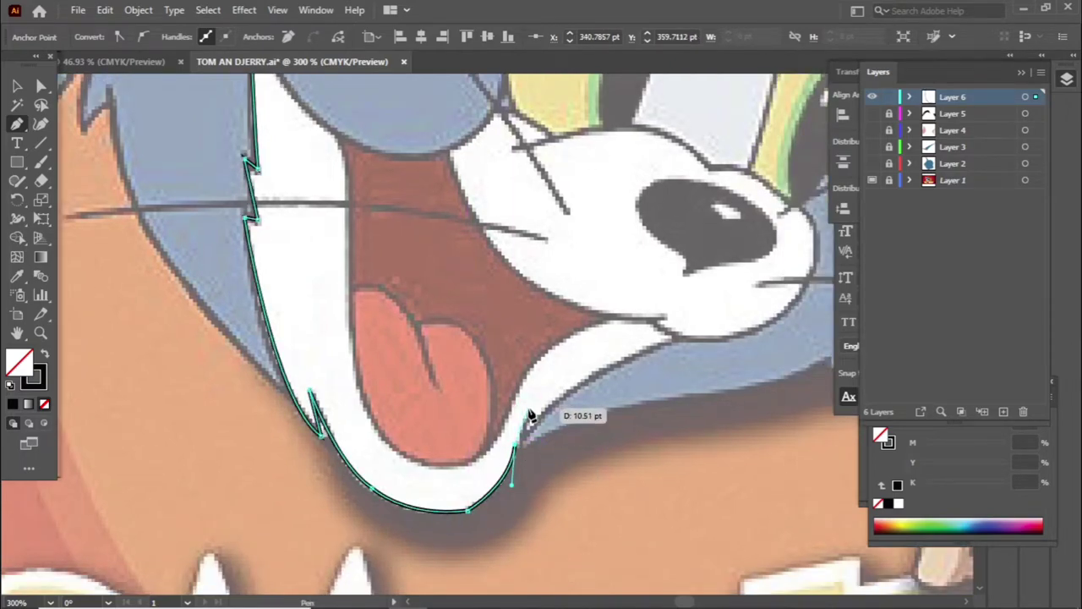
Step: Carry the outline along the muzzle's lower edge and around the nose to its top
click(674, 342)
scroll(674, 350, right, 3)
scroll(673, 350, up, 1)
drag(546, 370, 582, 351)
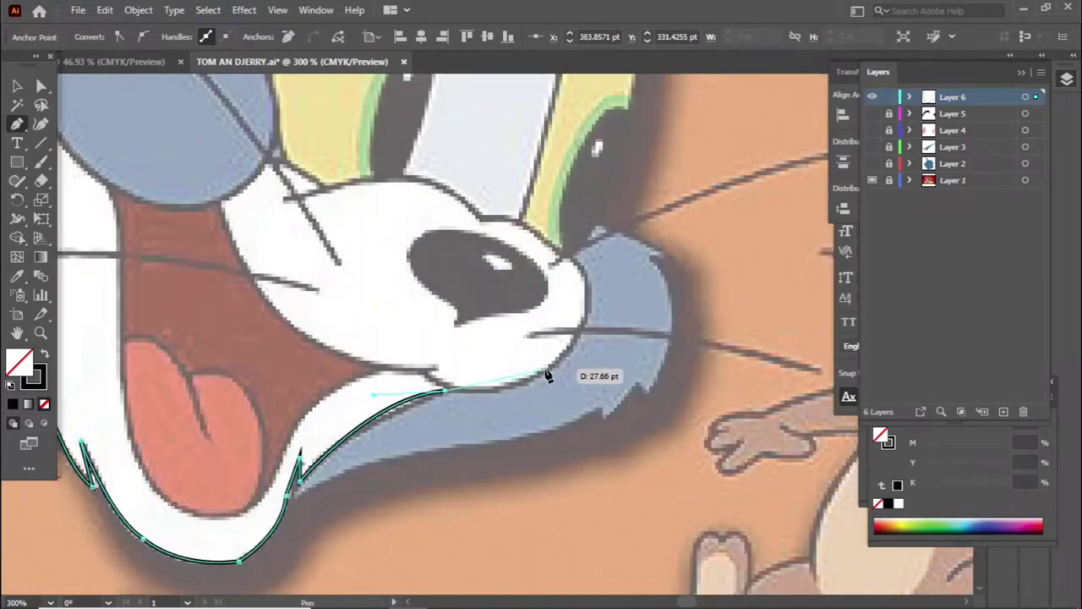
scroll(482, 350, down, 2)
mouse_move(496, 345)
mouse_down()
mouse_move(507, 364)
mouse_move(398, 339)
mouse_up()
scroll(508, 363, up, 2)
click(385, 332)
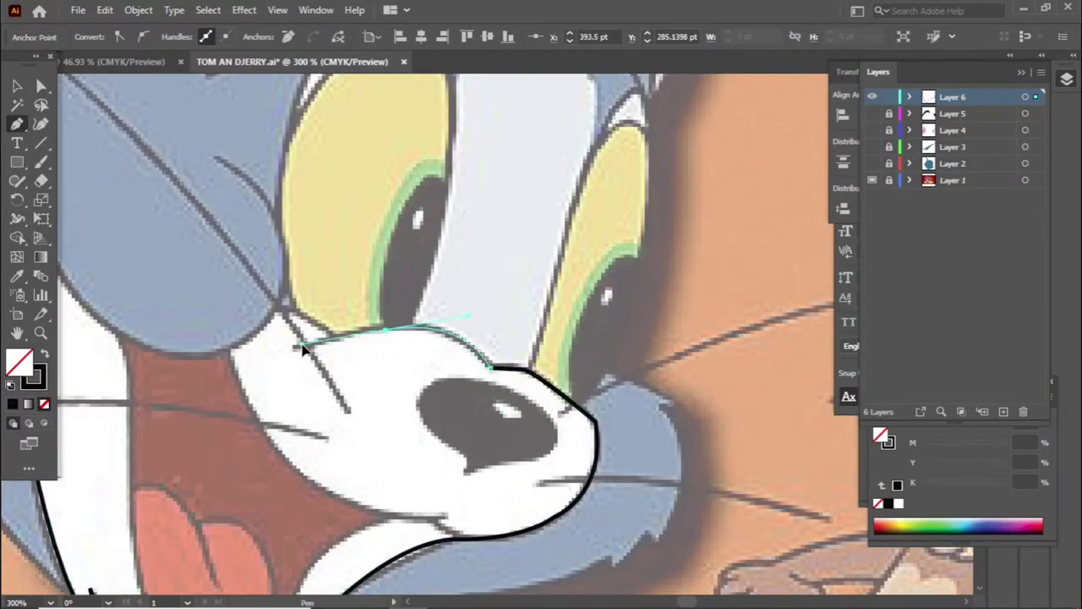
Step: Trace the muzzle's upper edge and up under the cheek fur
drag(301, 362, 452, 401)
click(451, 400)
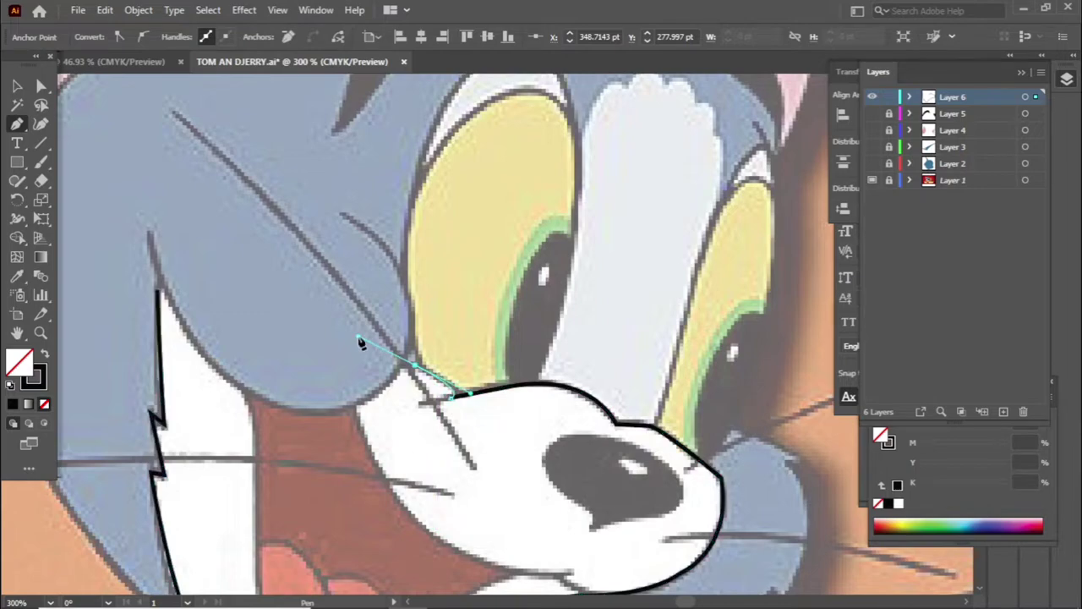
mouse_move(399, 364)
mouse_down()
mouse_move(375, 406)
mouse_move(437, 459)
mouse_up()
click(354, 408)
drag(335, 419, 314, 374)
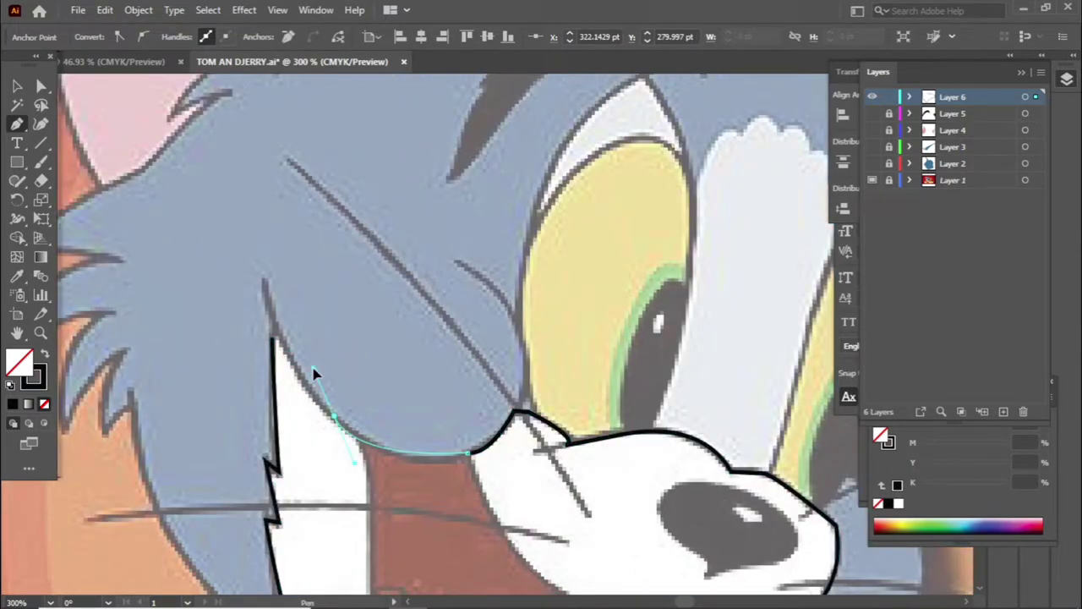
drag(266, 288, 276, 250)
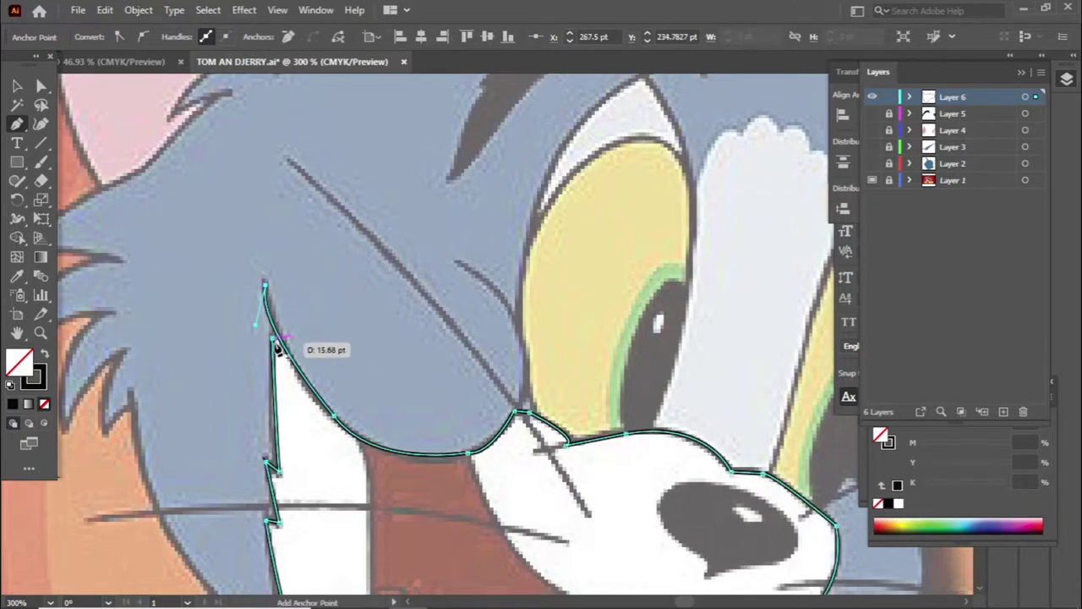
drag(272, 343, 266, 332)
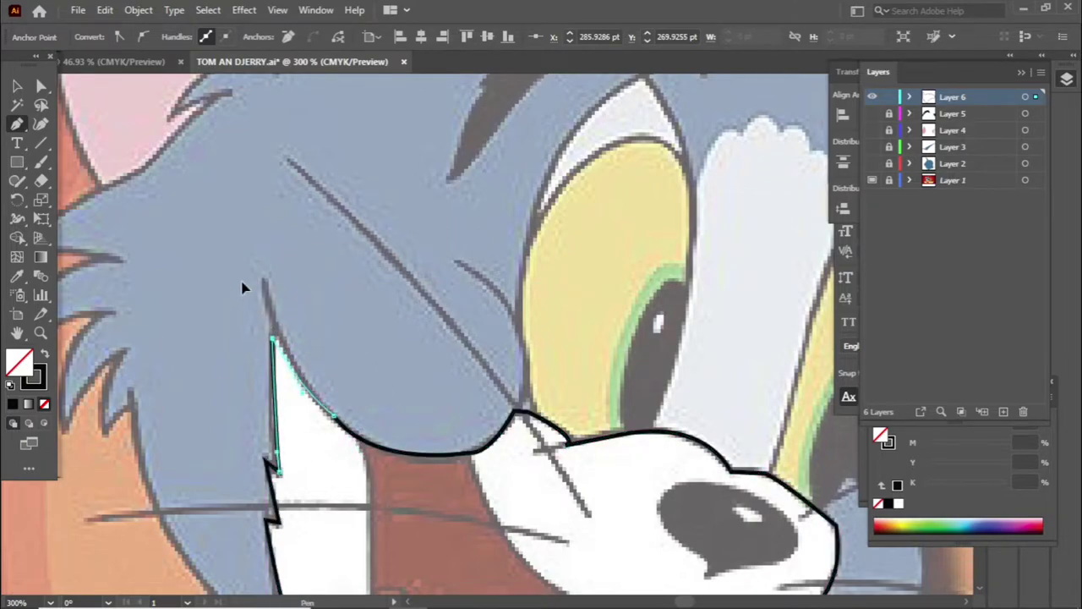
Step: Close the muzzle outline, give it the sampled white fill, and add Layer 7
key(i)
click(333, 545)
key(v)
key(ctrl+minus)
key(ctrl+minus)
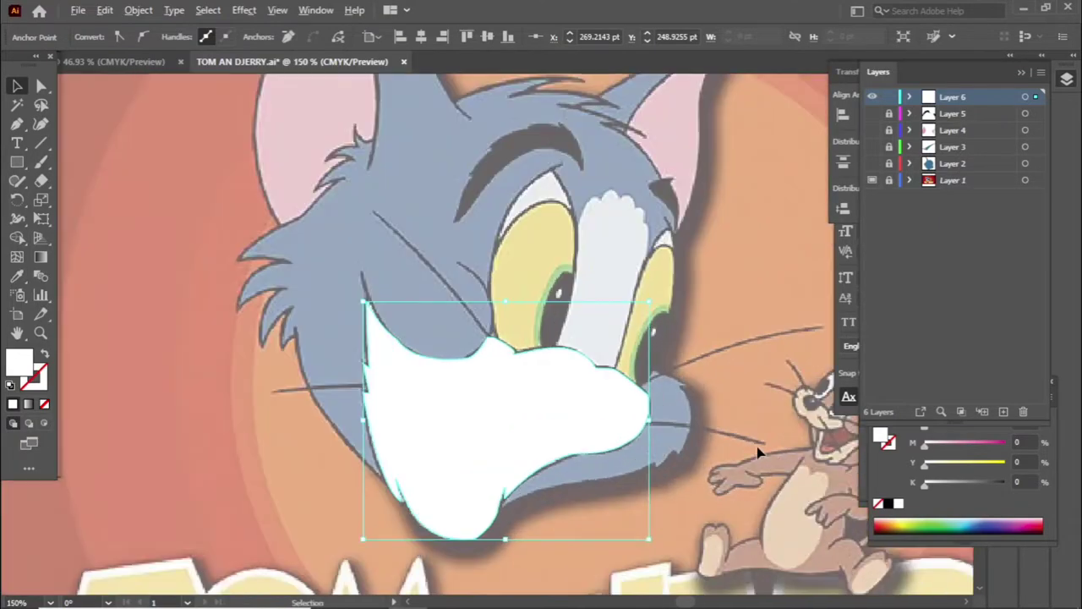
key(ctrl+minus)
click(1003, 411)
Step: Hide the white muzzle layer, zoom into the mouth, and set the stroke to black
click(872, 113)
key(ctrl+plus)
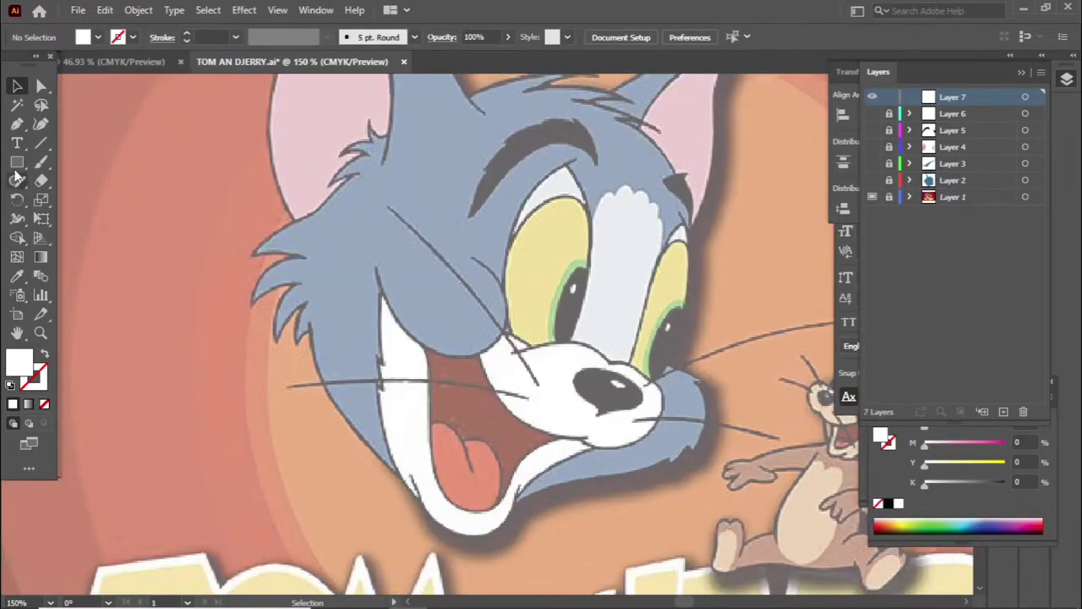
double_click(34, 373)
key(Return)
key(ctrl+plus)
Step: Trace and close the outline of Tom's open mouth interior
click(430, 350)
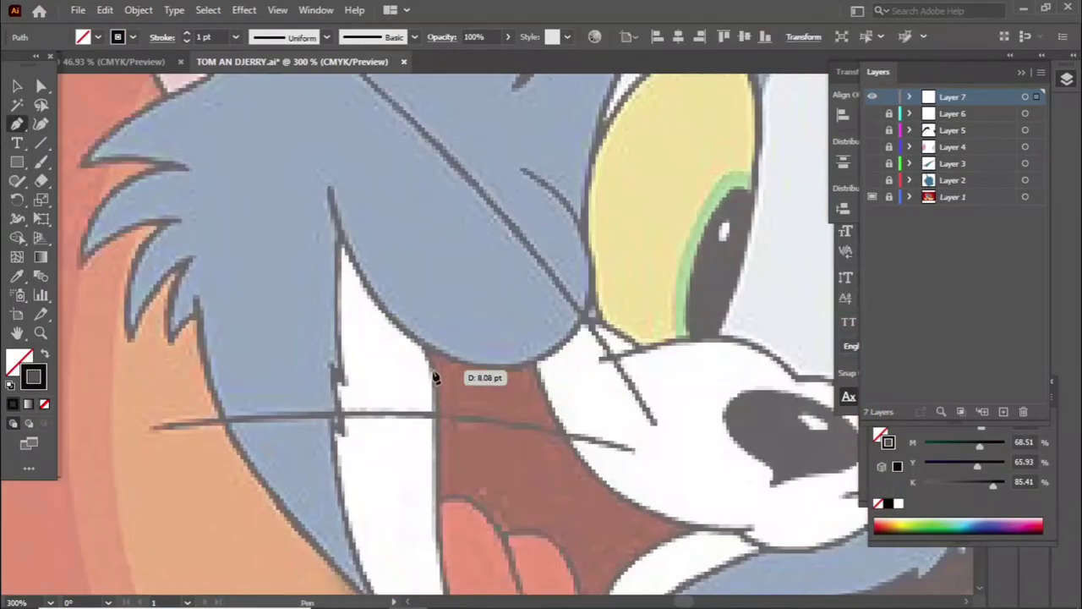
scroll(449, 410, down, 2)
click(444, 378)
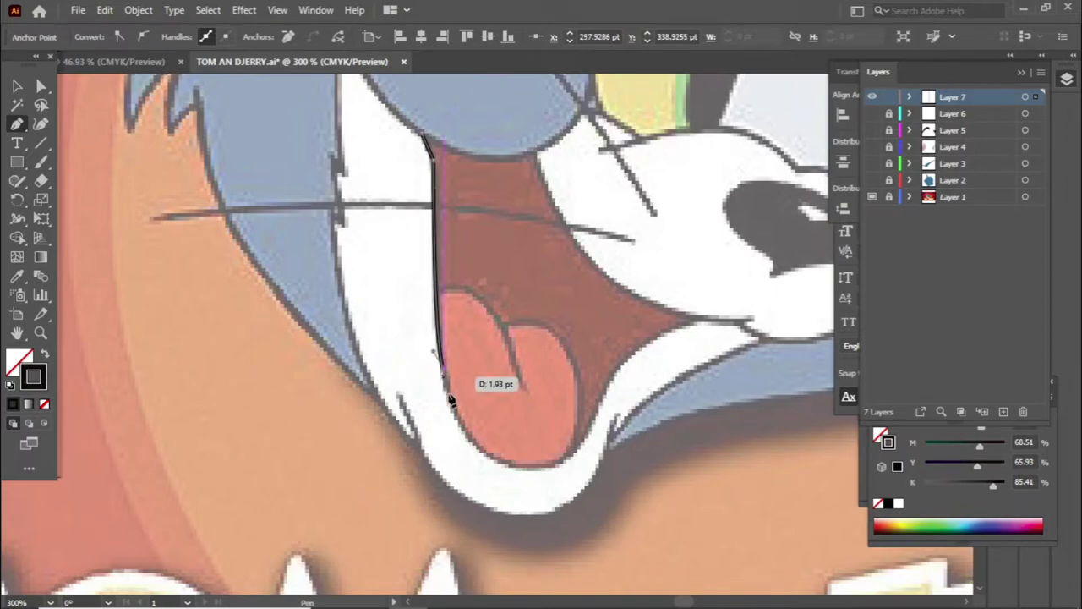
drag(596, 424, 621, 355)
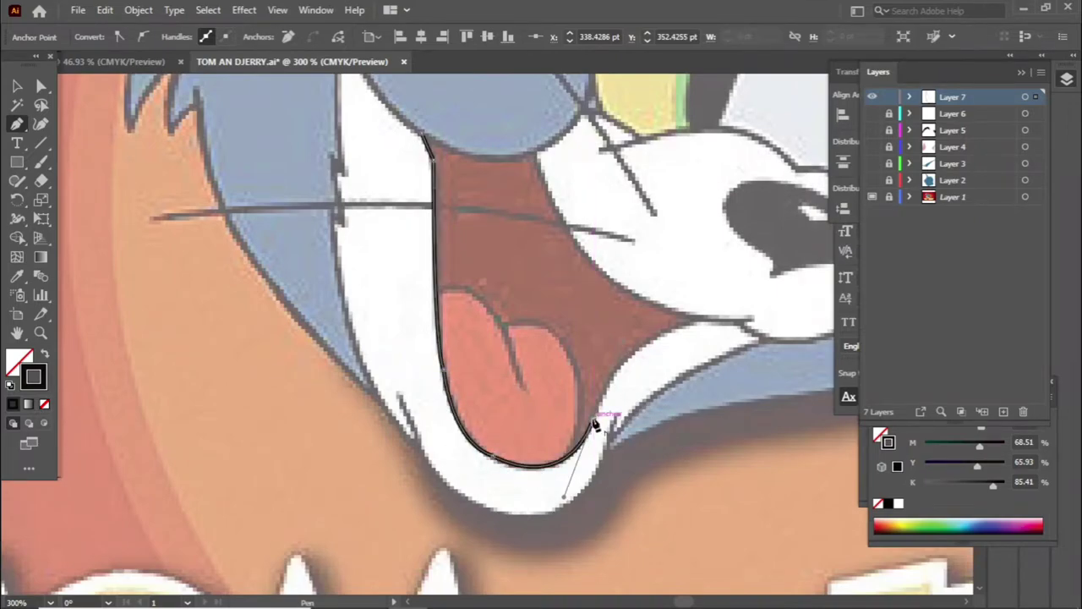
scroll(643, 372, up, 1)
scroll(643, 372, right, 1)
scroll(643, 364, up, 2)
scroll(642, 364, left, 2)
scroll(561, 379, right, 2)
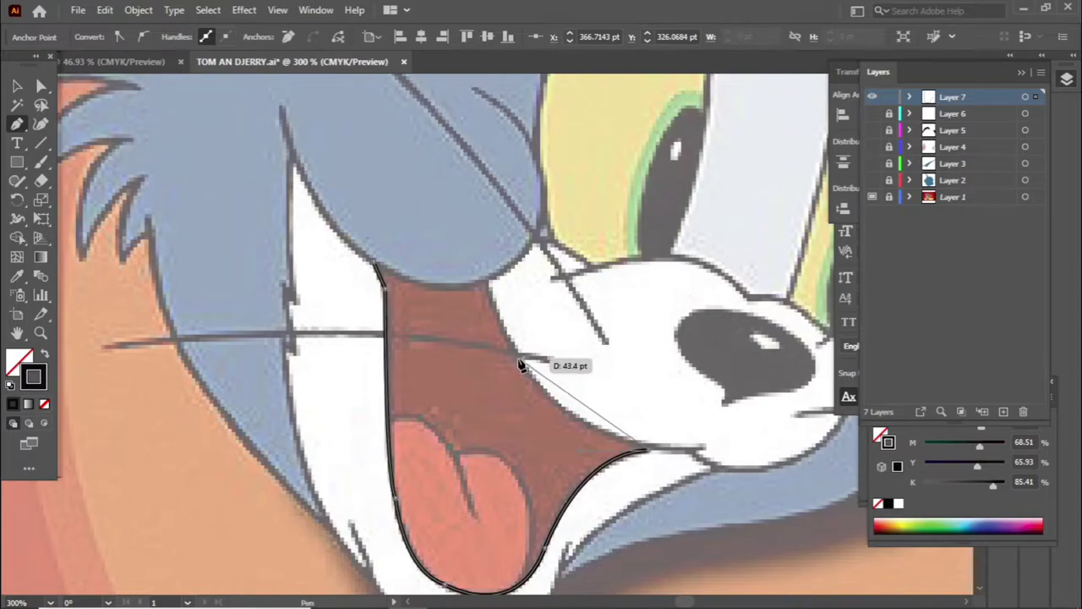
click(487, 281)
click(377, 264)
Step: Fill the mouth shape with the reference's dark red, remove its outline, and add Layer 8
key(ctrl+minus)
key(ctrl+minus)
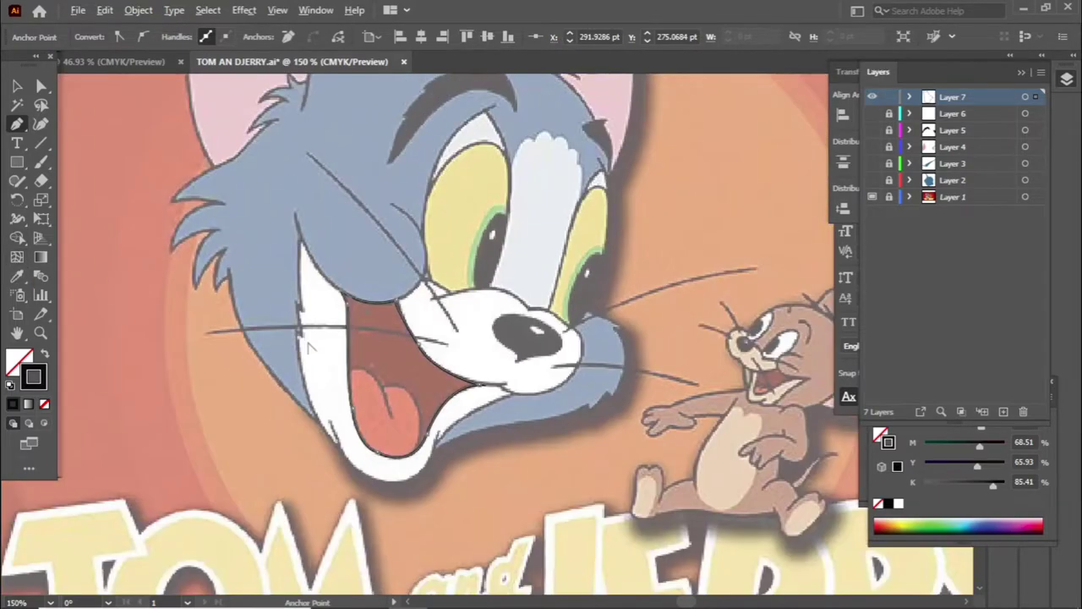
key(shift+x)
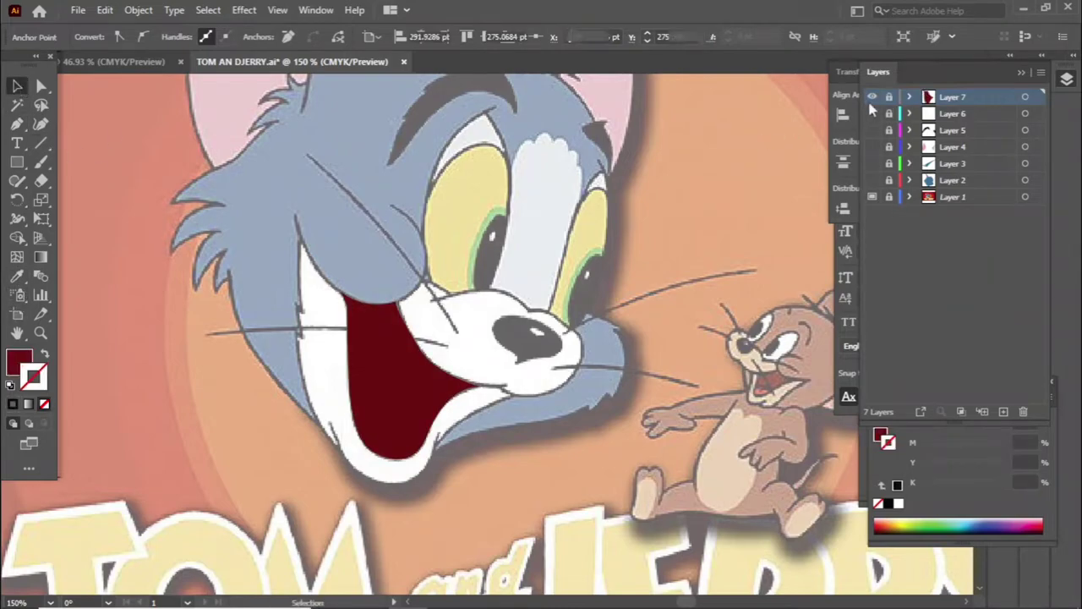
key(ctrl+shift+a)
click(1004, 411)
key(ctrl+plus)
key(v)
key(shift+x)
Step: Pen-trace Tom's two-lobed tongue outline with a notch at its centre
key(p)
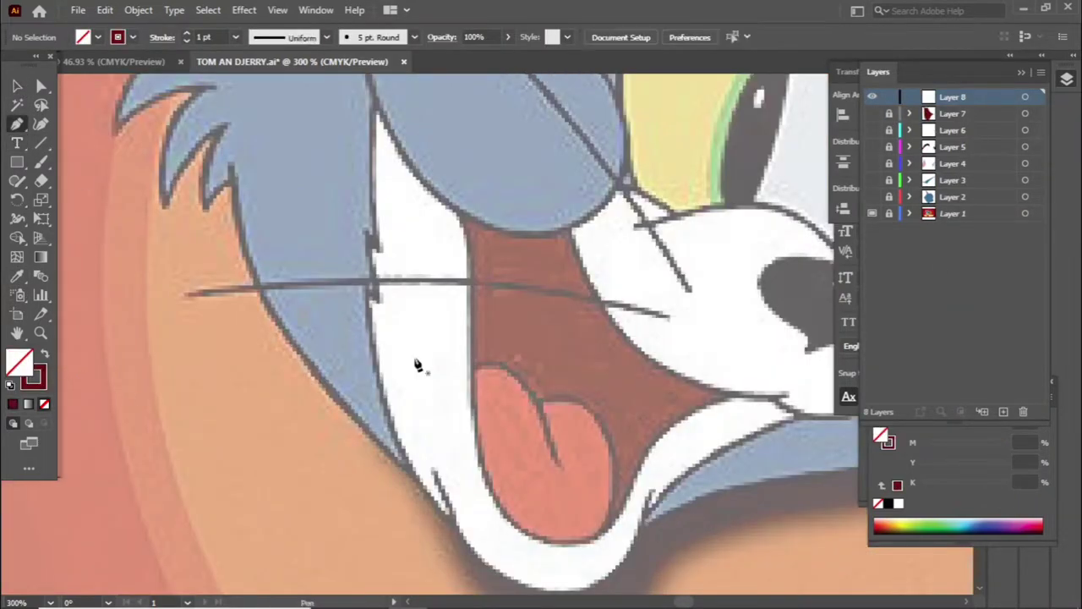
click(472, 369)
drag(554, 463, 590, 596)
click(541, 398)
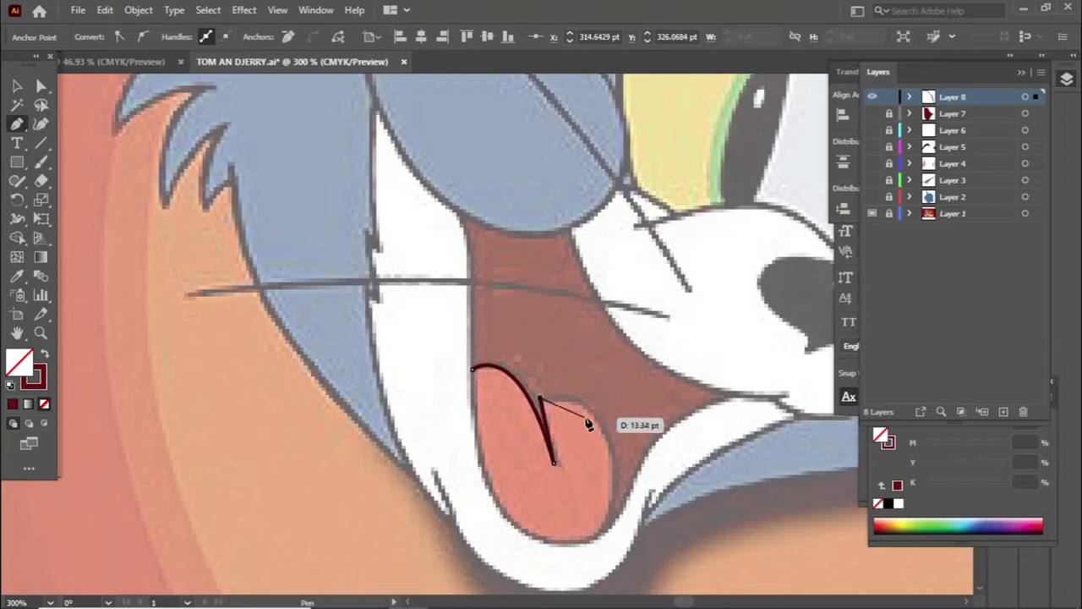
mouse_move(611, 467)
mouse_down()
mouse_move(616, 556)
mouse_move(602, 543)
mouse_up()
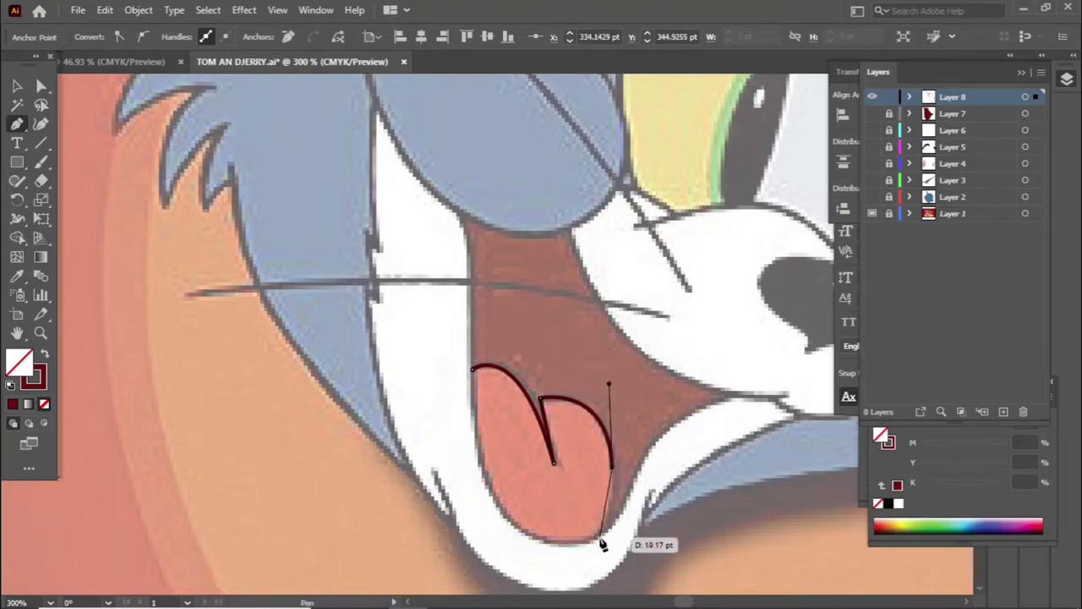
drag(473, 499, 479, 399)
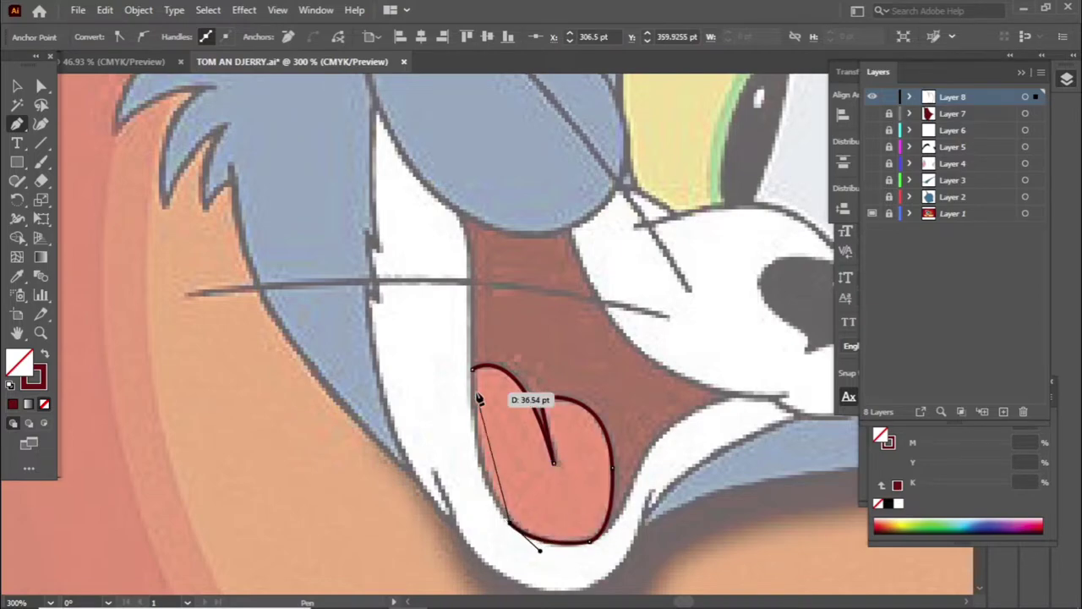
drag(478, 441, 476, 454)
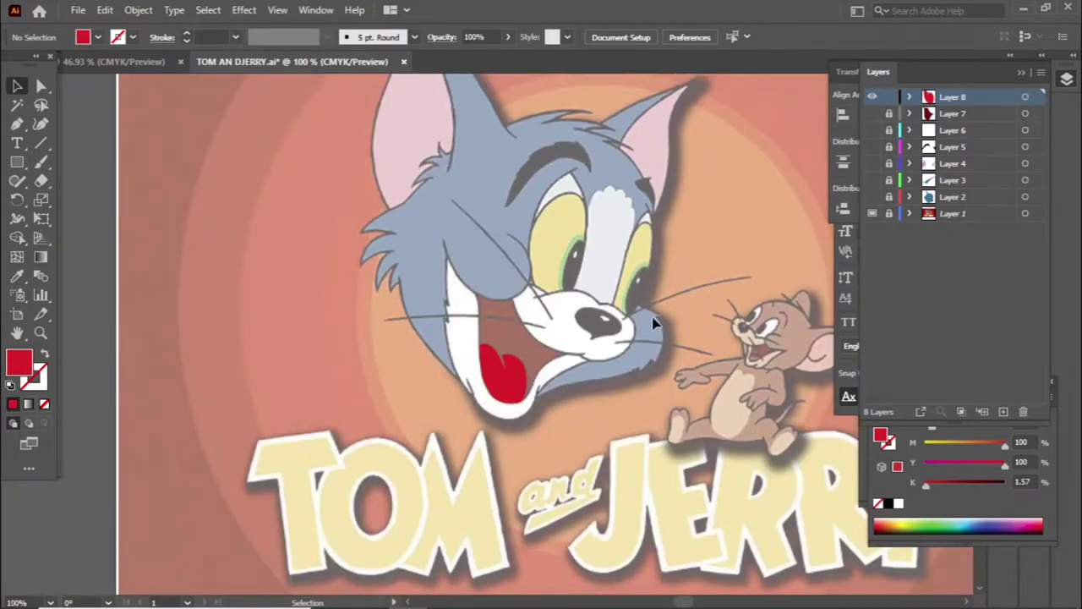
Step: Trace a closed outline of Tom's nose ending in a pointed tip
scroll(653, 321, up, 2)
scroll(652, 321, up, 1)
key(p)
key(shift+x)
scroll(491, 446, up, 1)
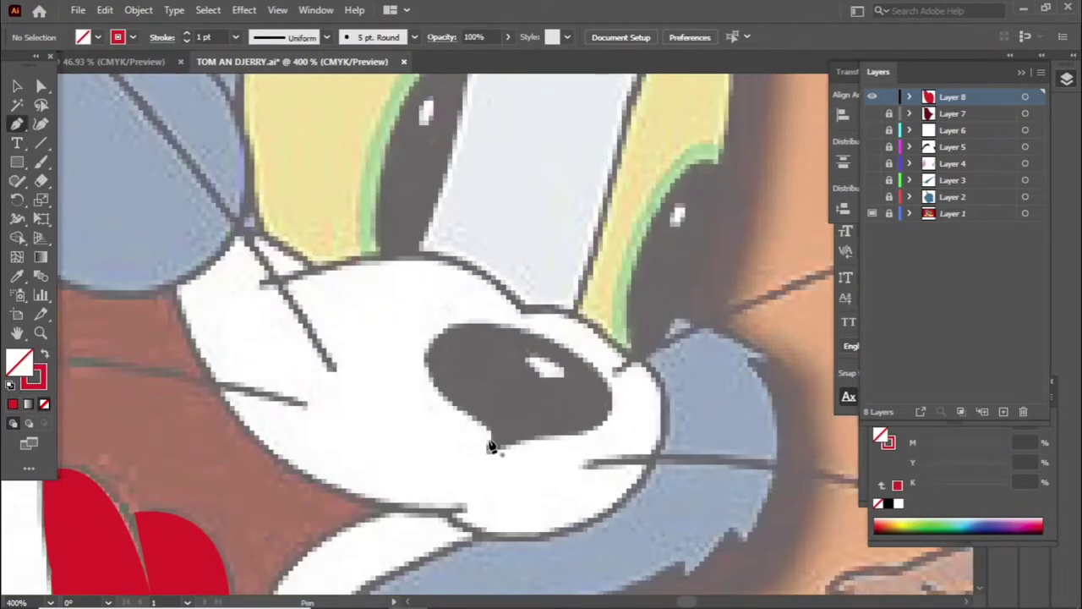
click(469, 416)
drag(539, 332, 623, 369)
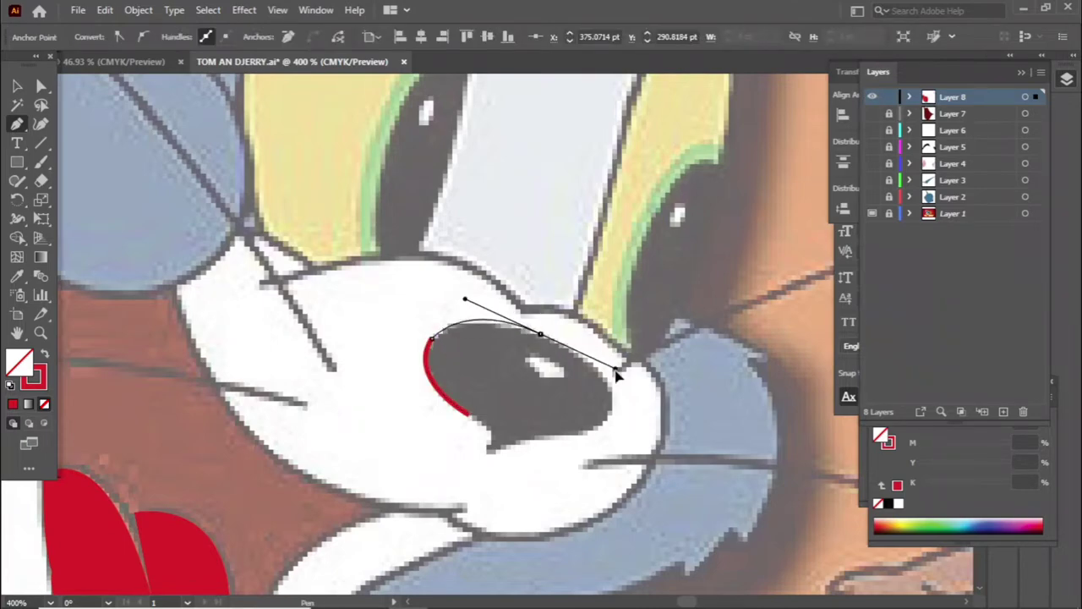
drag(609, 414, 586, 451)
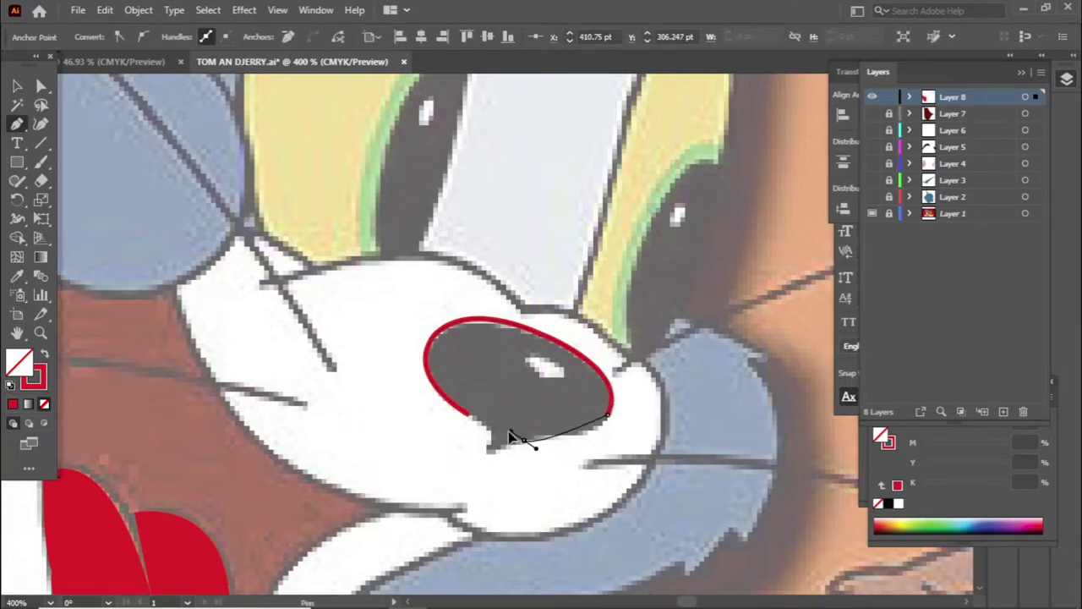
mouse_move(523, 439)
mouse_down()
mouse_move(443, 456)
mouse_move(487, 474)
mouse_move(487, 447)
mouse_up()
drag(434, 396, 604, 462)
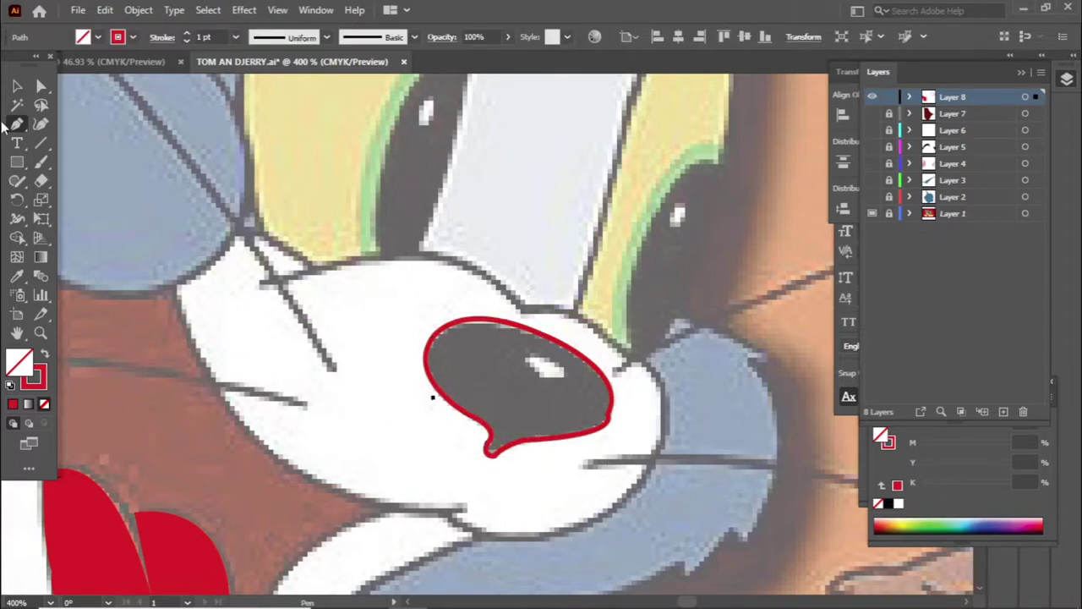
Step: Fill the nose shape with black sampled from the reference
click(17, 85)
click(283, 375)
click(501, 322)
key(v)
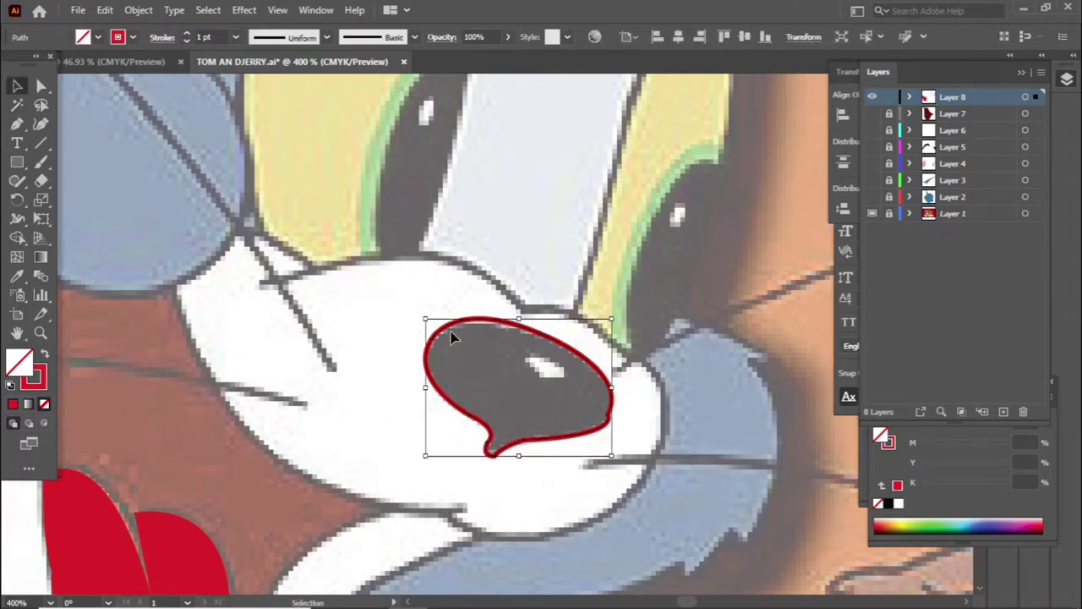
key(i)
click(479, 358)
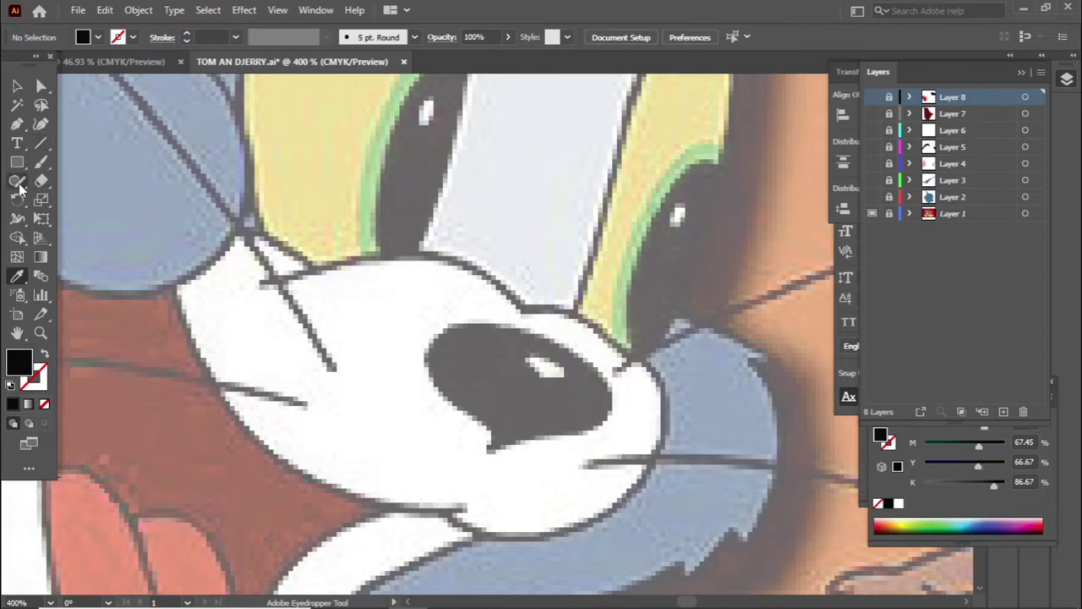
Step: On a new layer, draw a small highlight ellipse on the nose
key(ctrl+l)
drag(16, 161, 68, 189)
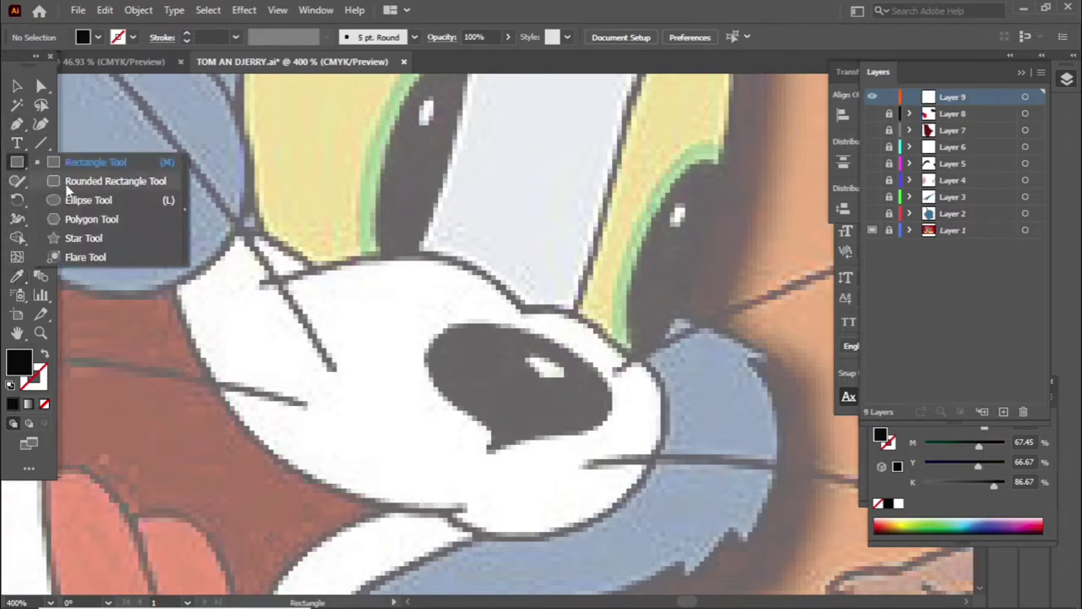
click(76, 199)
drag(497, 346, 544, 369)
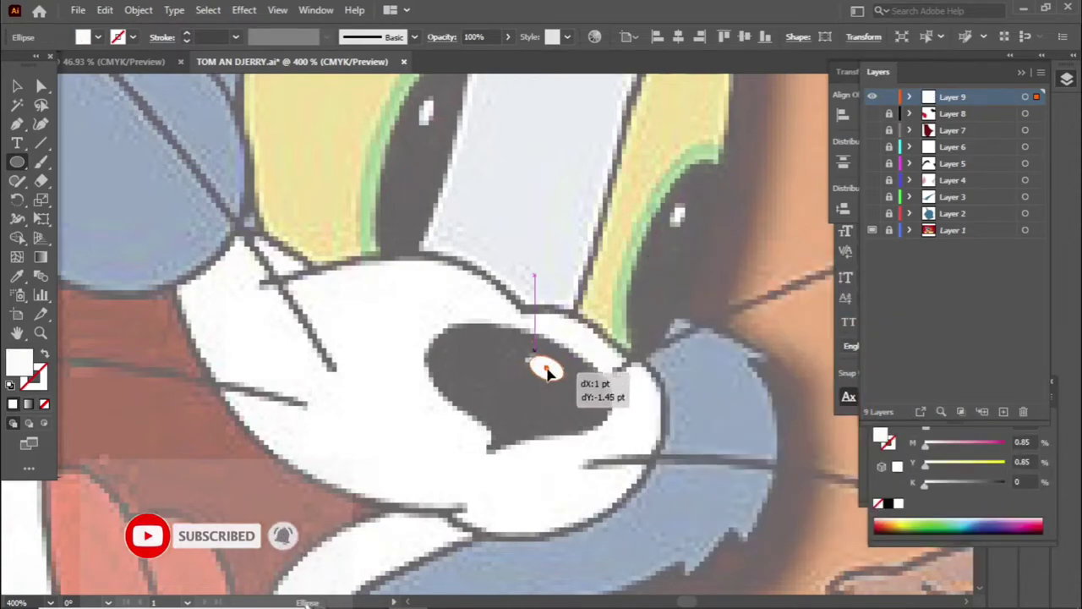
key(v)
key(ctrl+shift+a)
key(ctrl+minus)
key(ctrl+minus)
key(ctrl+minus)
key(ctrl+minus)
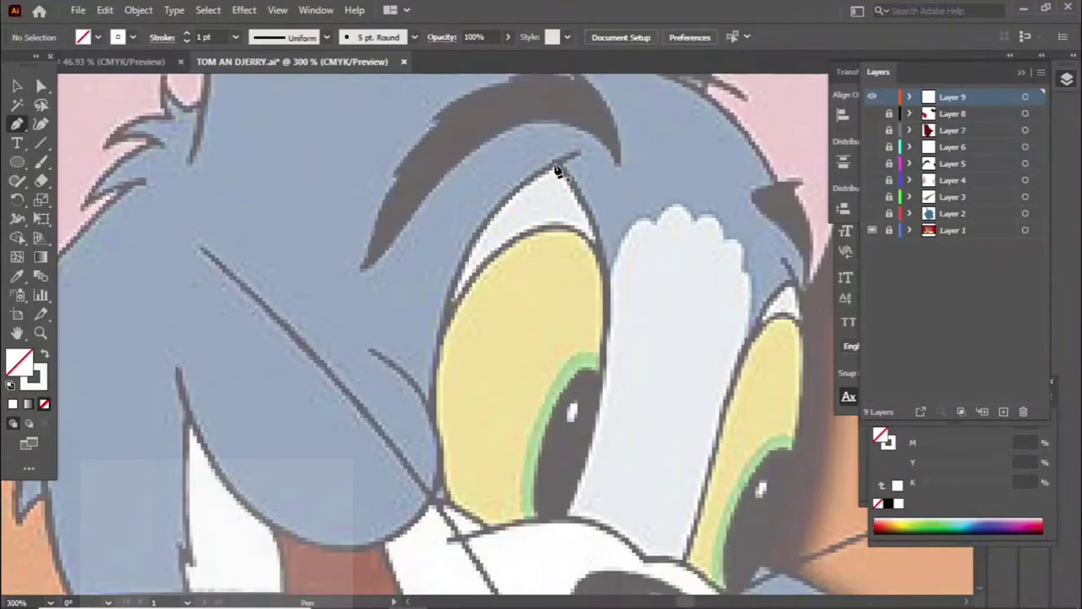
Step: Trace the eye-white outline around Tom's left eye and close it at its start
click(556, 166)
drag(437, 355, 443, 384)
scroll(436, 500, down, 3)
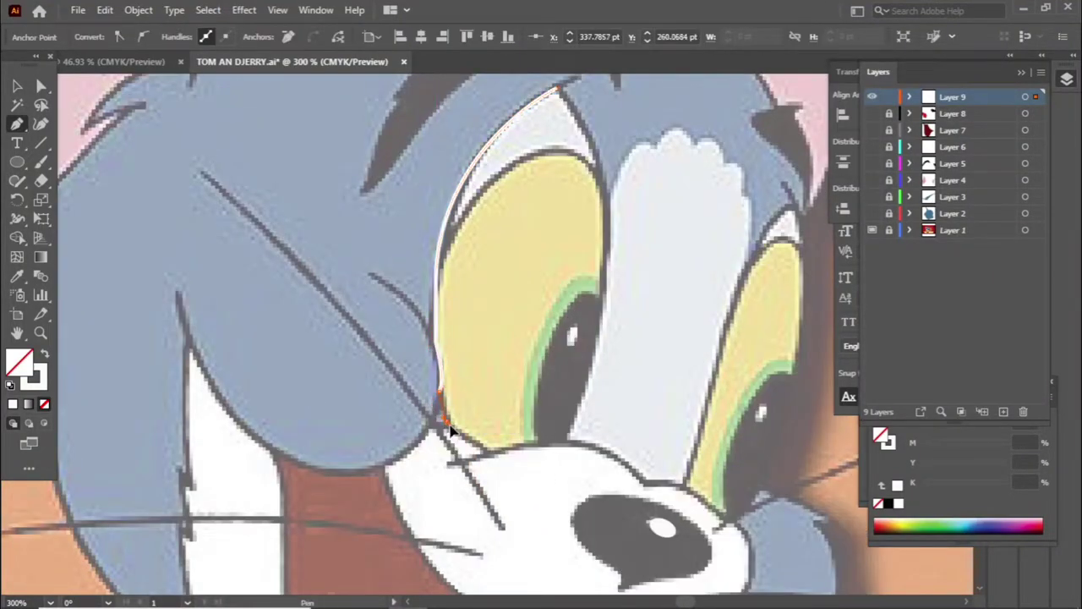
drag(488, 459, 490, 452)
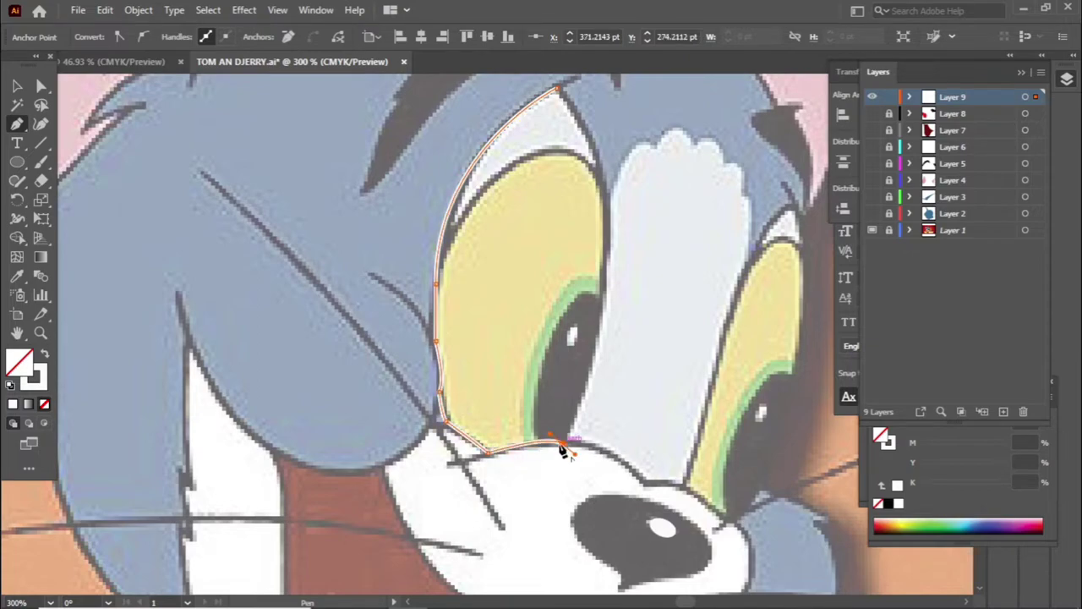
drag(561, 442, 601, 336)
scroll(603, 270, up, 2)
scroll(607, 333, up, 3)
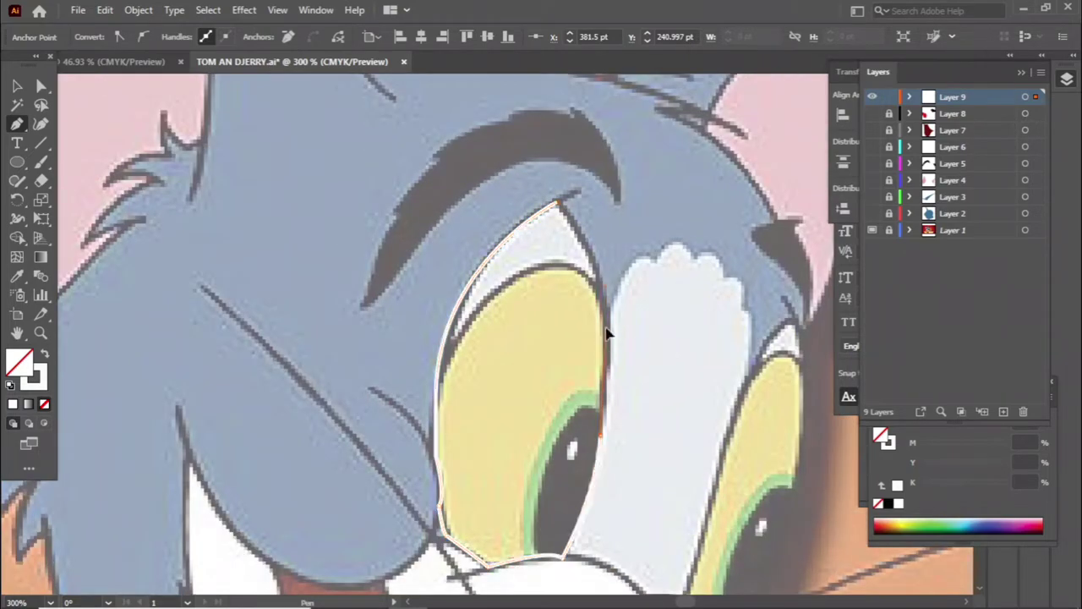
scroll(605, 302, up, 3)
drag(580, 311, 594, 323)
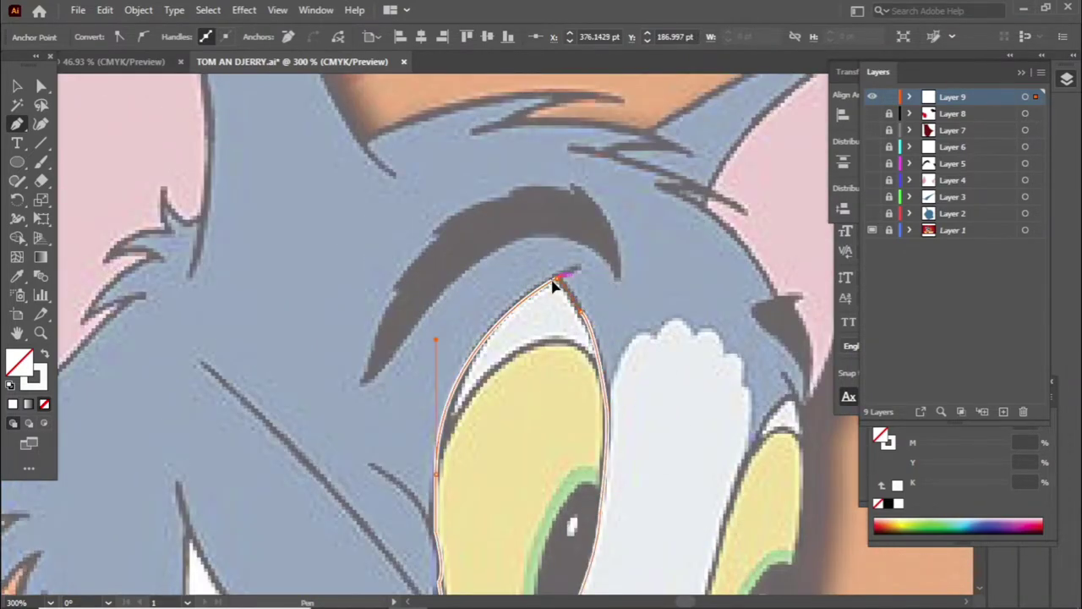
click(554, 280)
Step: Fill the eye white with the sampled pale blue and lock its layer
key(i)
click(656, 332)
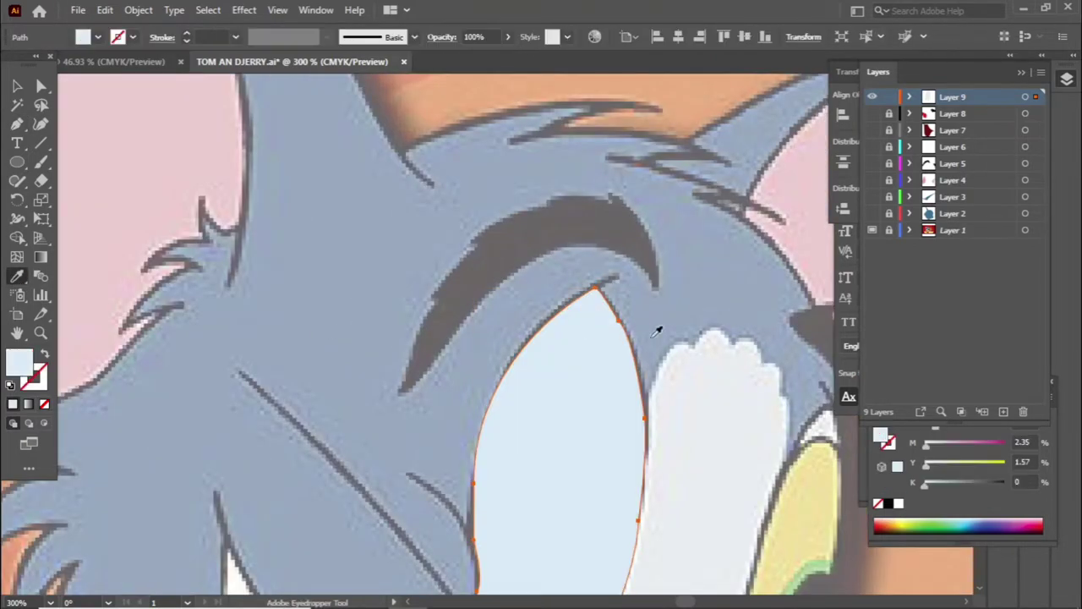
key(ctrl+shift+a)
key(ctrl+l)
Step: On a new layer, Pen-trace the iris outline around its left, bottom and right edges
key(t)
scroll(558, 265, down, 1)
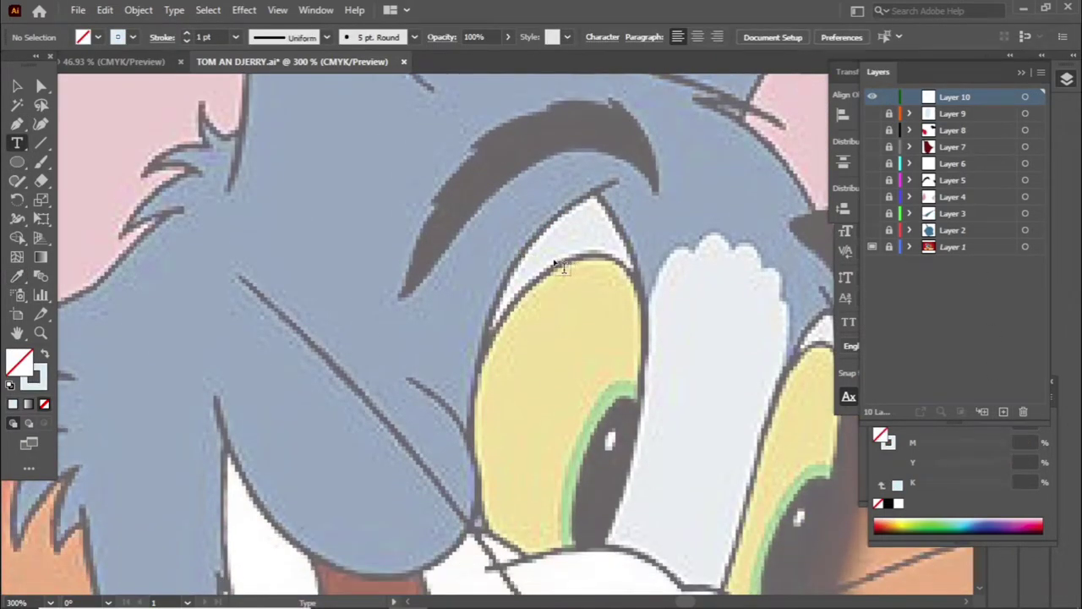
key(p)
click(571, 262)
scroll(476, 390, down, 3)
drag(476, 390, 476, 372)
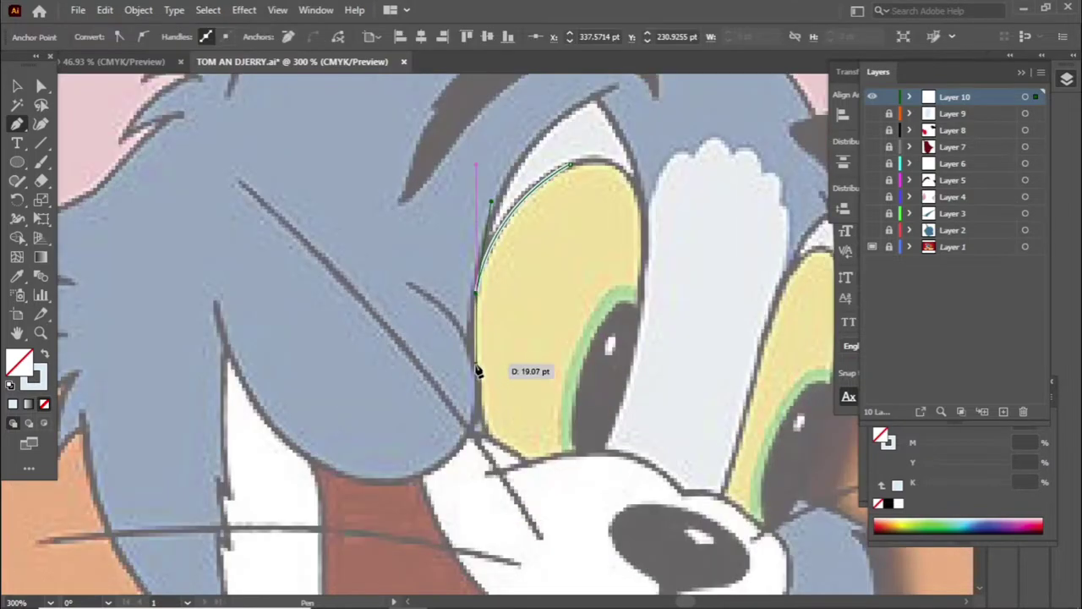
click(476, 365)
click(482, 422)
click(526, 459)
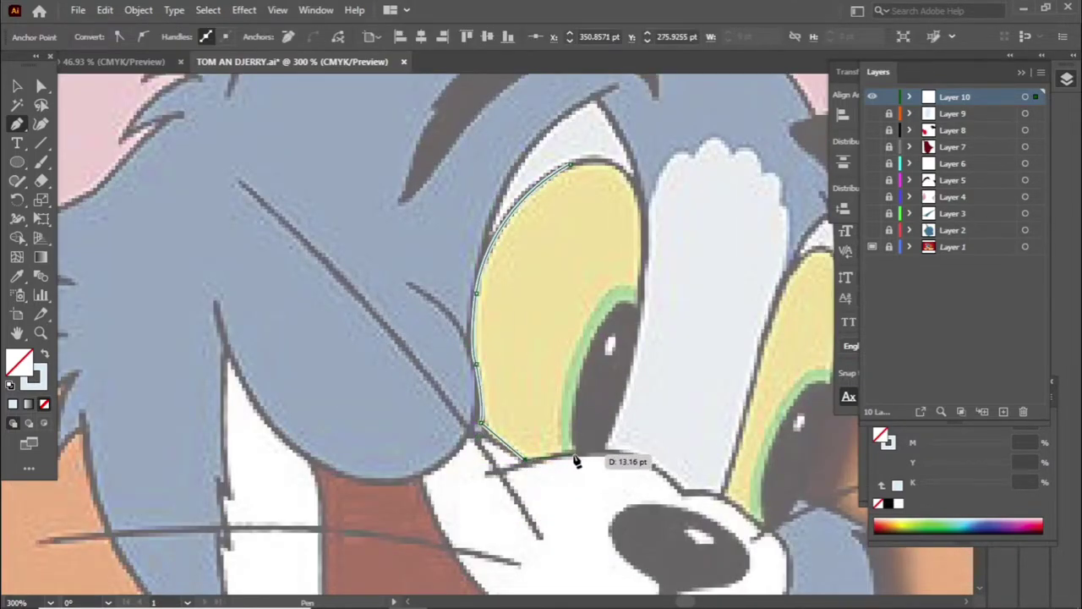
click(603, 449)
click(639, 361)
click(639, 330)
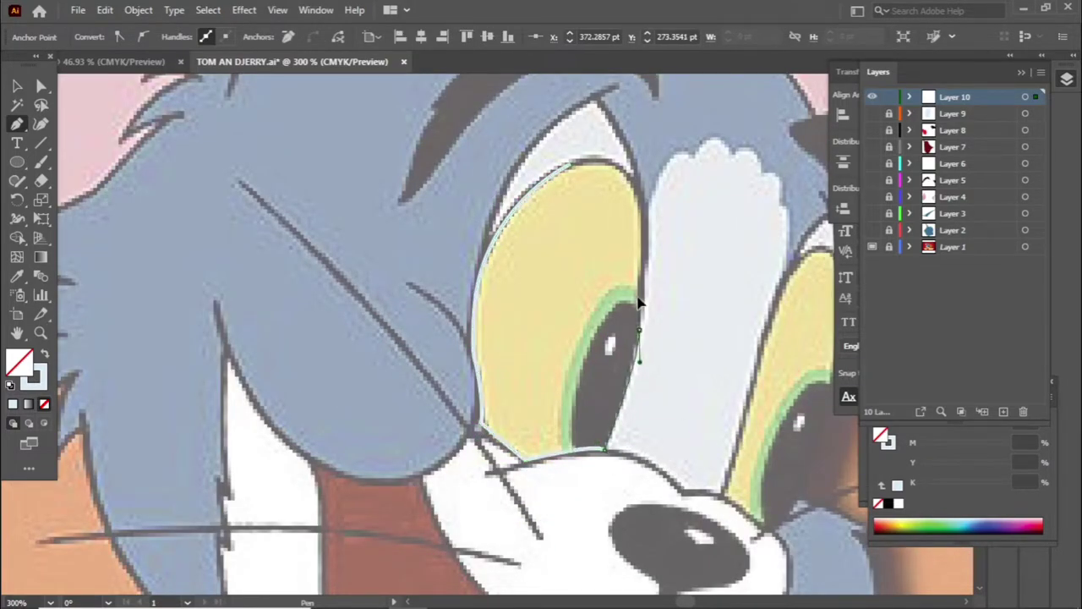
Step: Finish the iris outline at its top and fill it with sampled yellow
scroll(642, 296, up, 1)
scroll(648, 290, up, 1)
click(640, 254)
drag(571, 222, 526, 250)
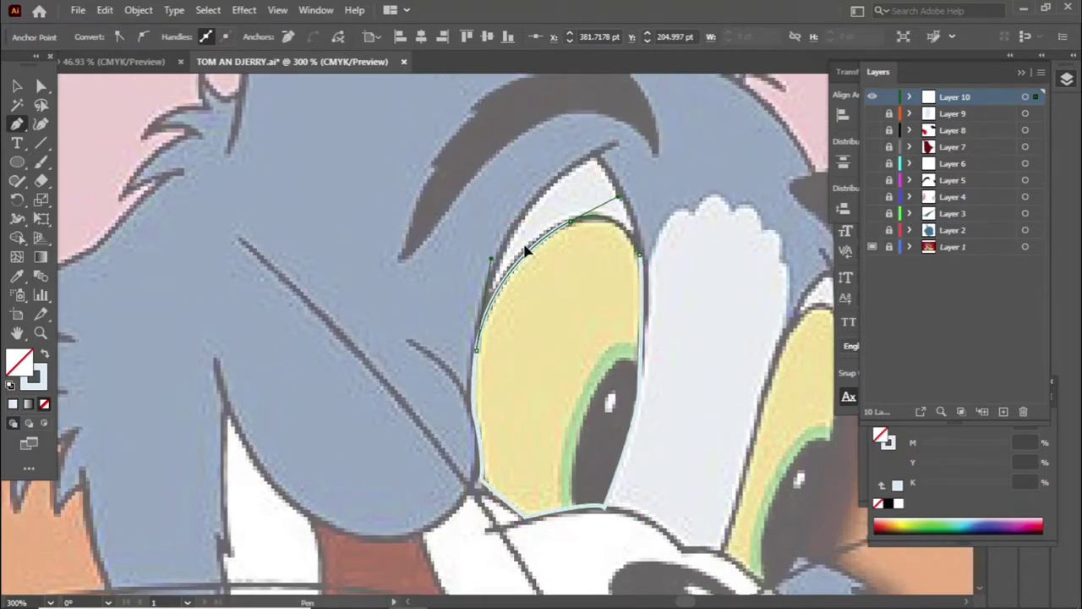
click(551, 328)
key(ctrl+shift+a)
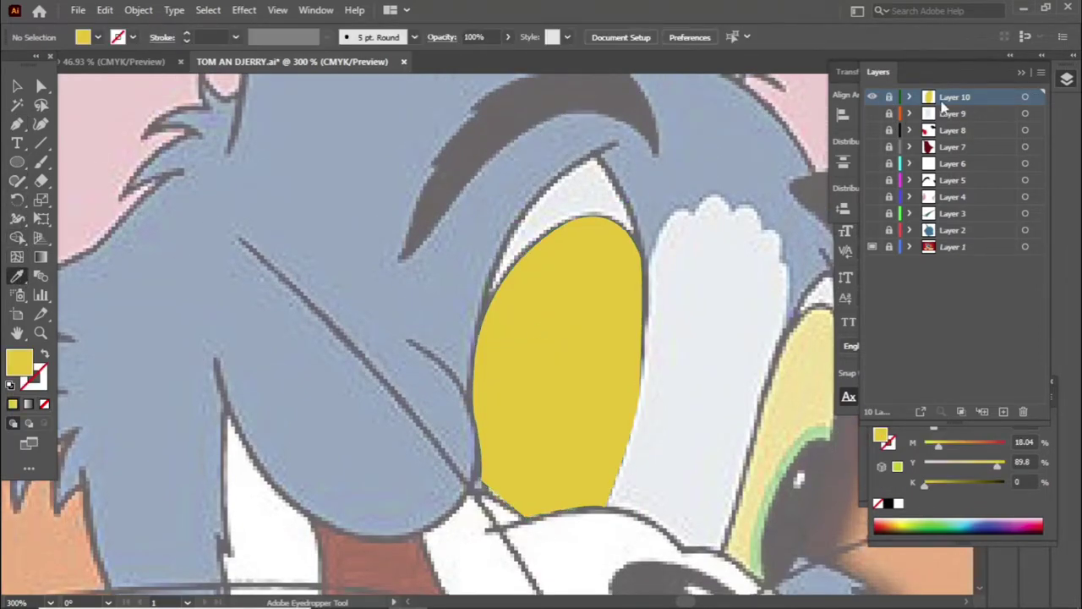
Step: On a new layer, trace the rim along the lower eye edge and fill it green
click(1004, 411)
click(16, 123)
click(45, 353)
click(639, 352)
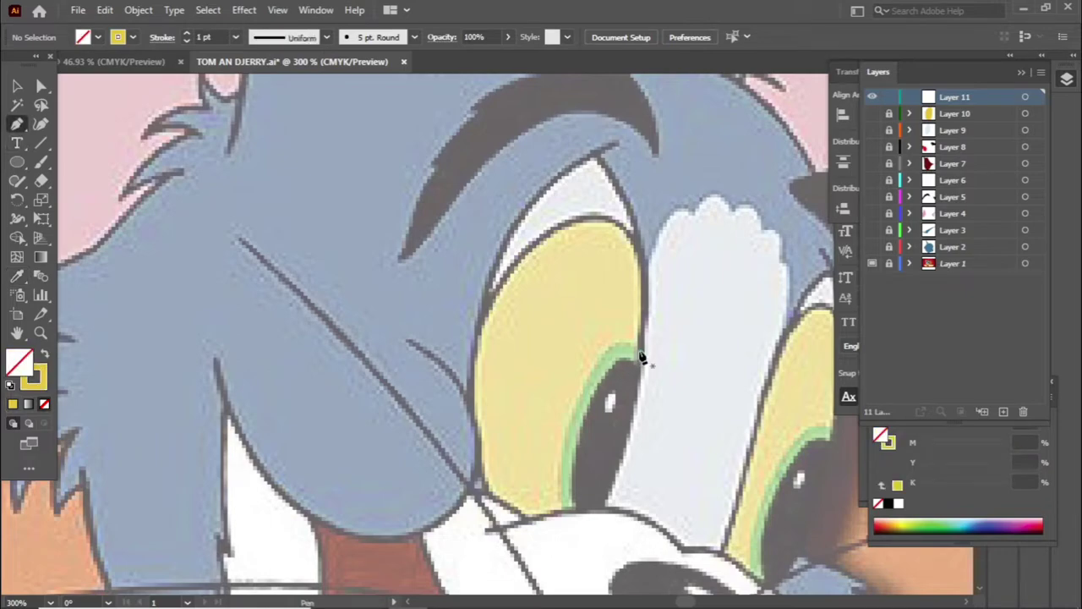
click(572, 412)
click(541, 469)
drag(533, 517, 567, 519)
click(606, 511)
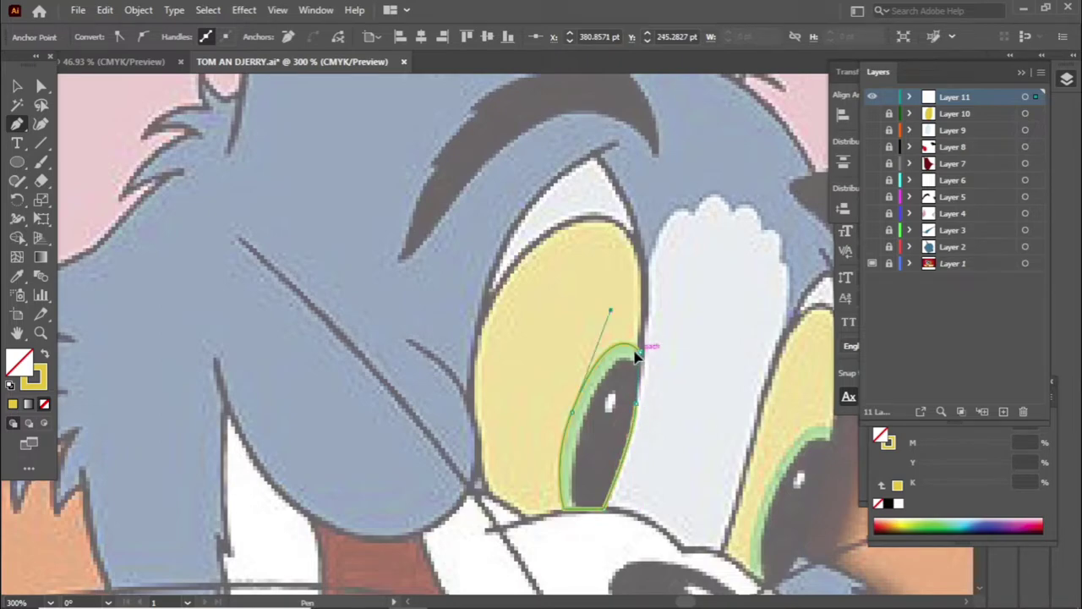
click(612, 361)
key(ctrl+shift+a)
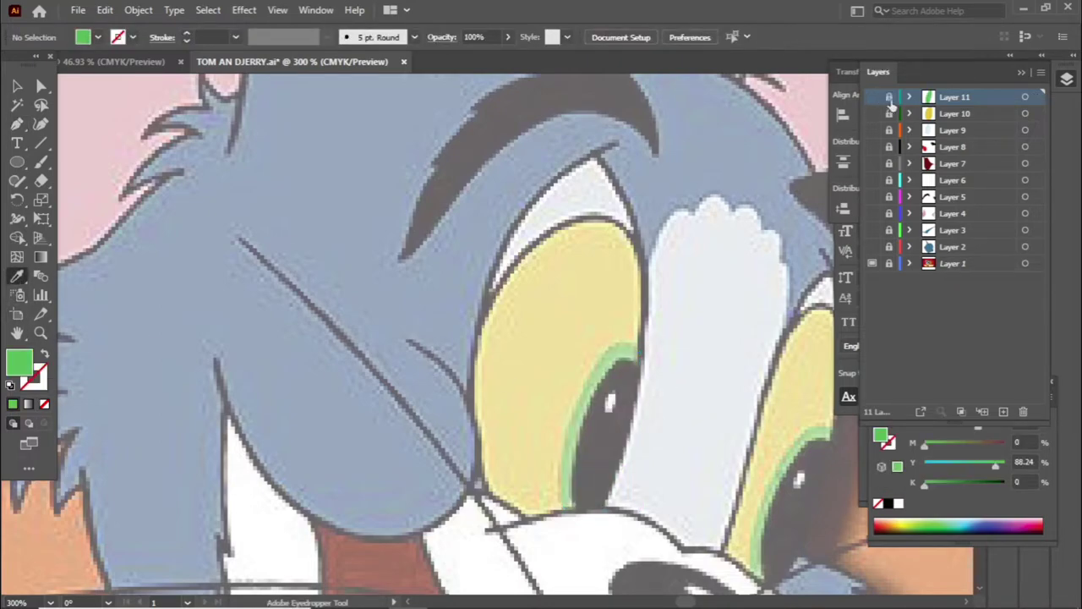
click(1003, 411)
Step: On a new layer, trace the pupil and fill it with the sampled dark colour
click(17, 142)
click(17, 124)
click(630, 360)
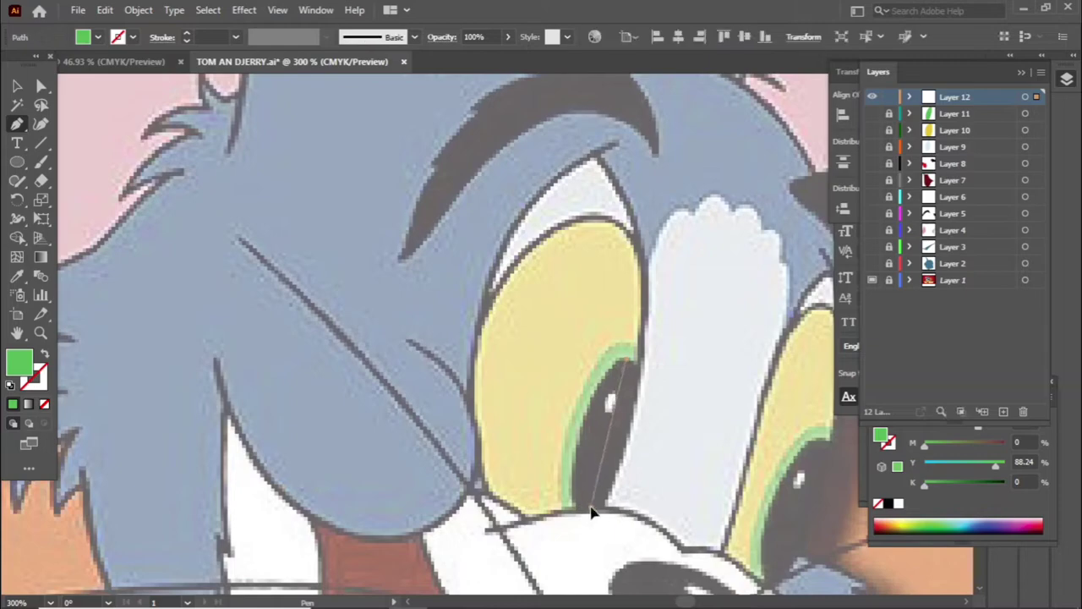
scroll(582, 567, down, 3)
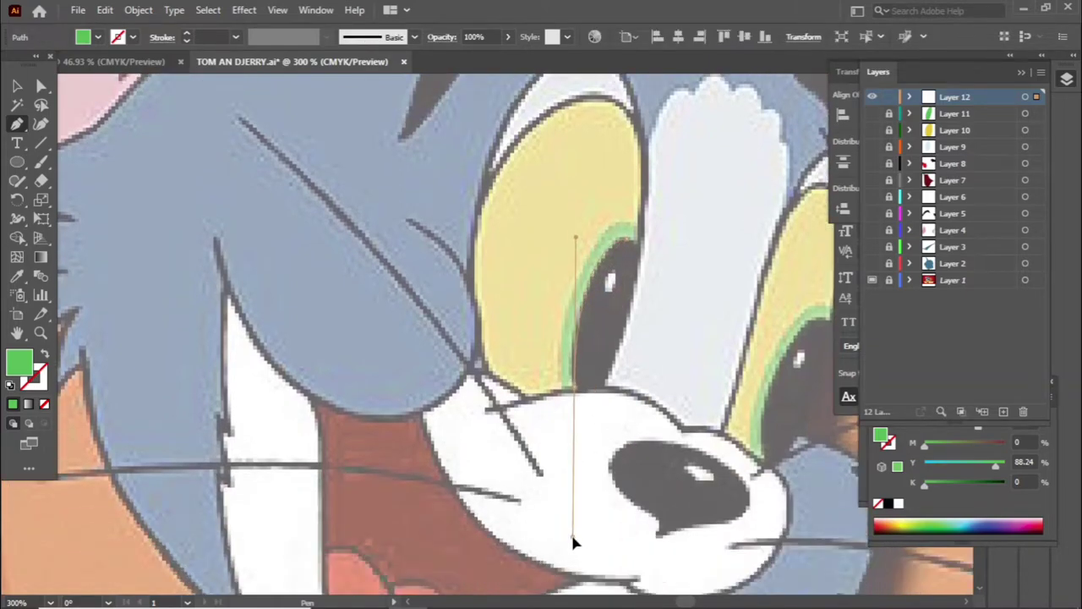
scroll(574, 507, up, 2)
key(shift+x)
click(574, 448)
click(604, 451)
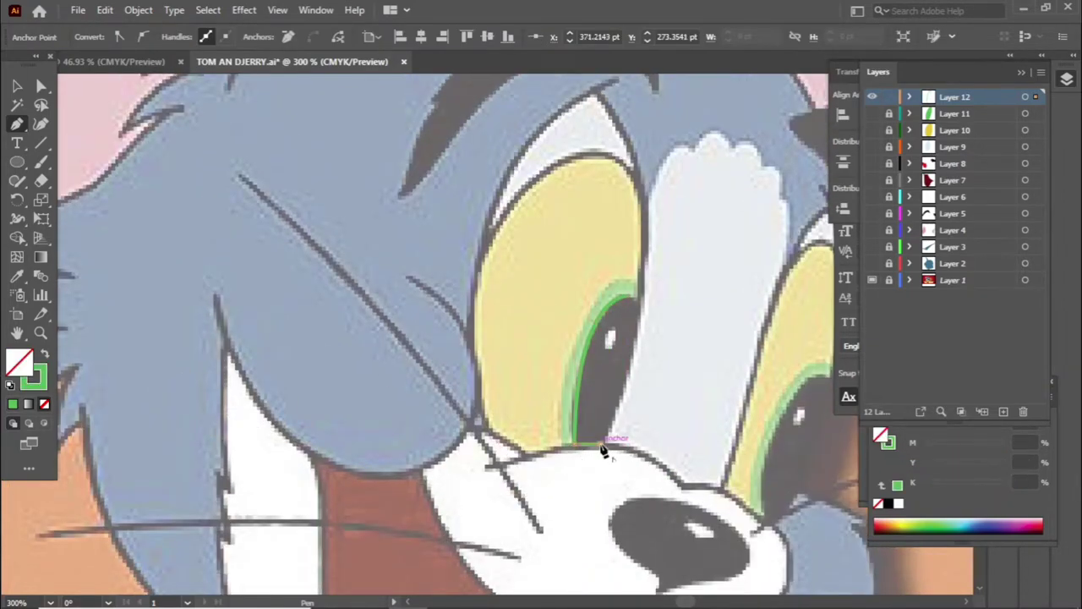
click(606, 452)
ctrl+click(638, 345)
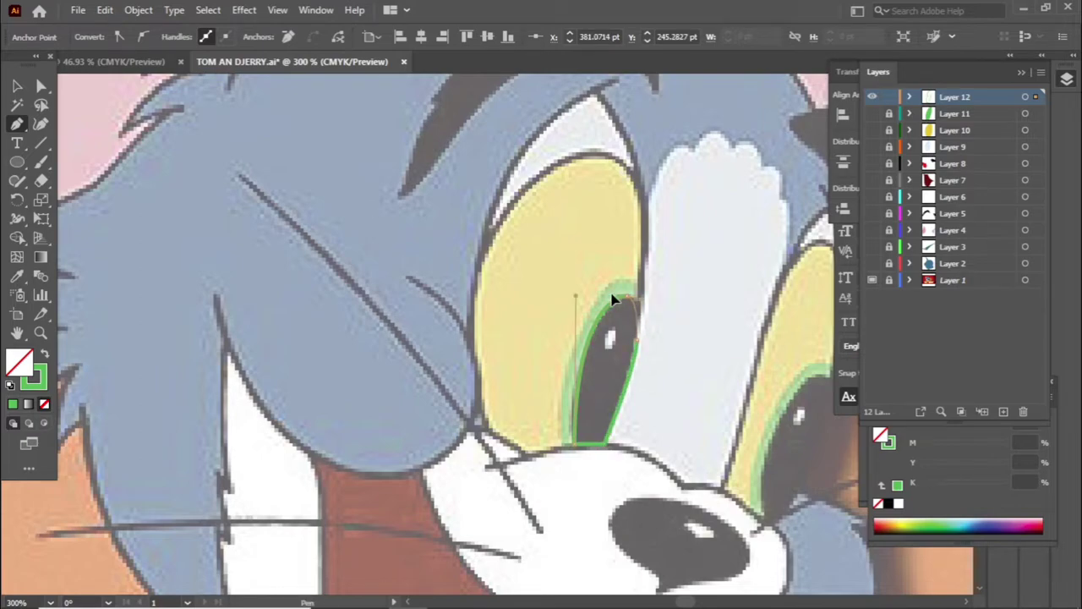
click(17, 275)
click(600, 397)
key(v)
click(344, 332)
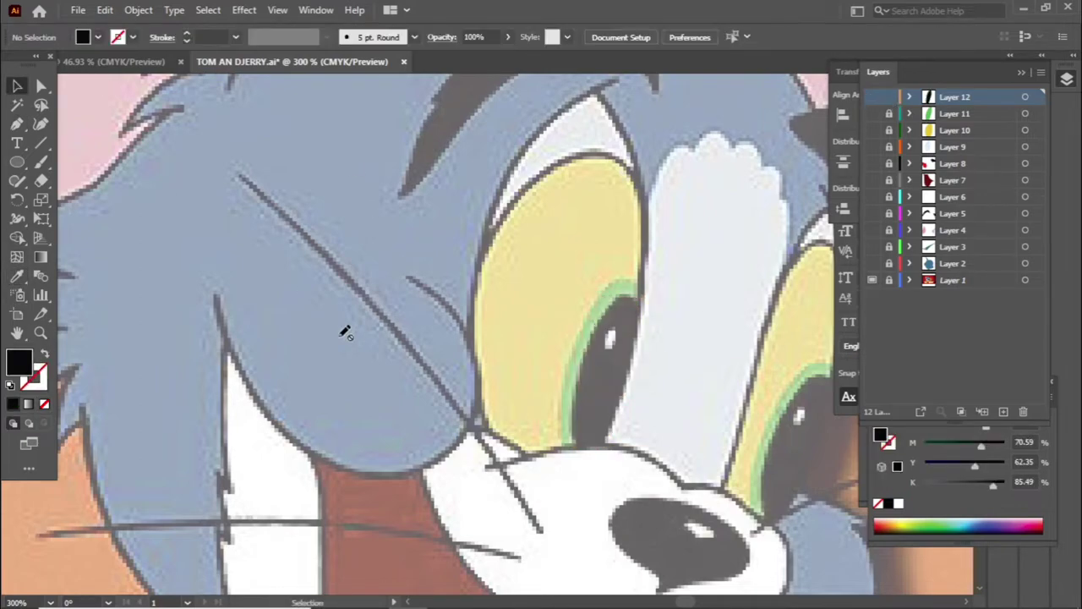
Step: On a new layer, draw a small highlight ellipse on the pupil and set its fill to white
click(1003, 411)
click(17, 163)
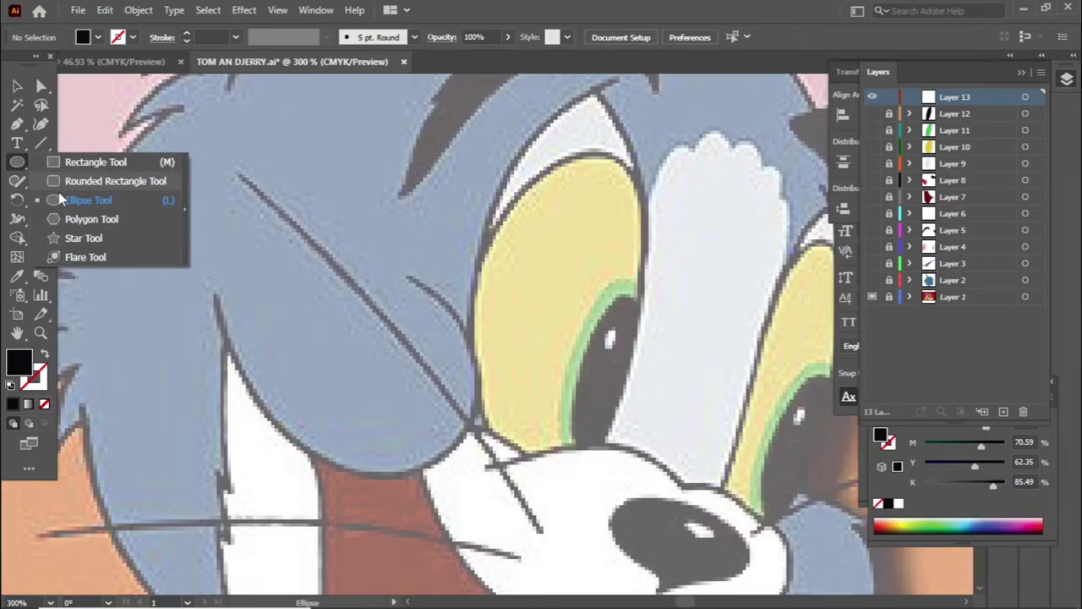
click(84, 203)
drag(598, 326, 614, 351)
key(v)
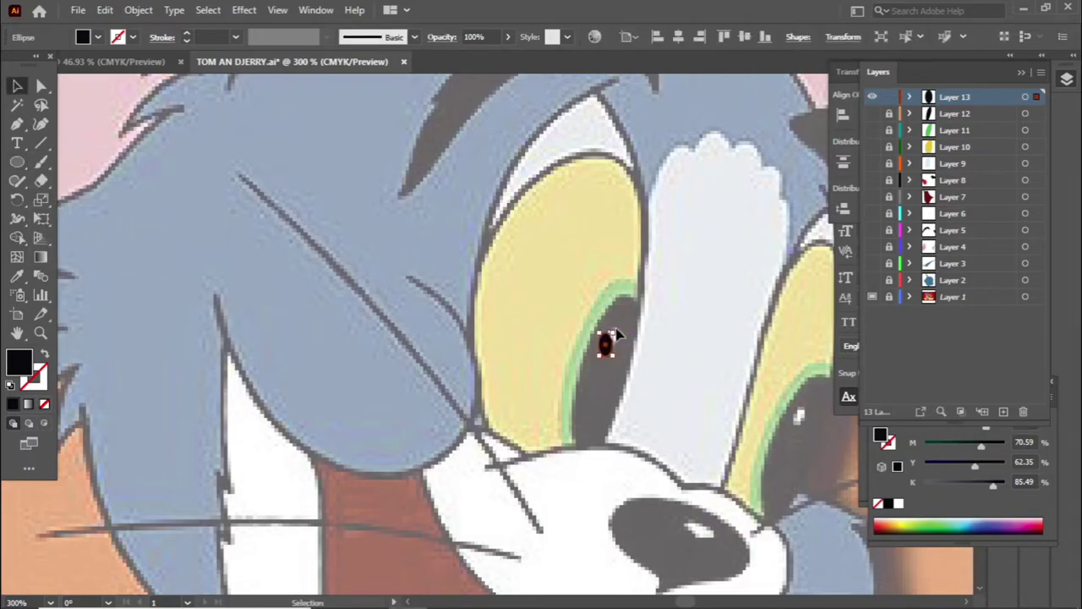
key(ctrl+plus)
key(ctrl+plus)
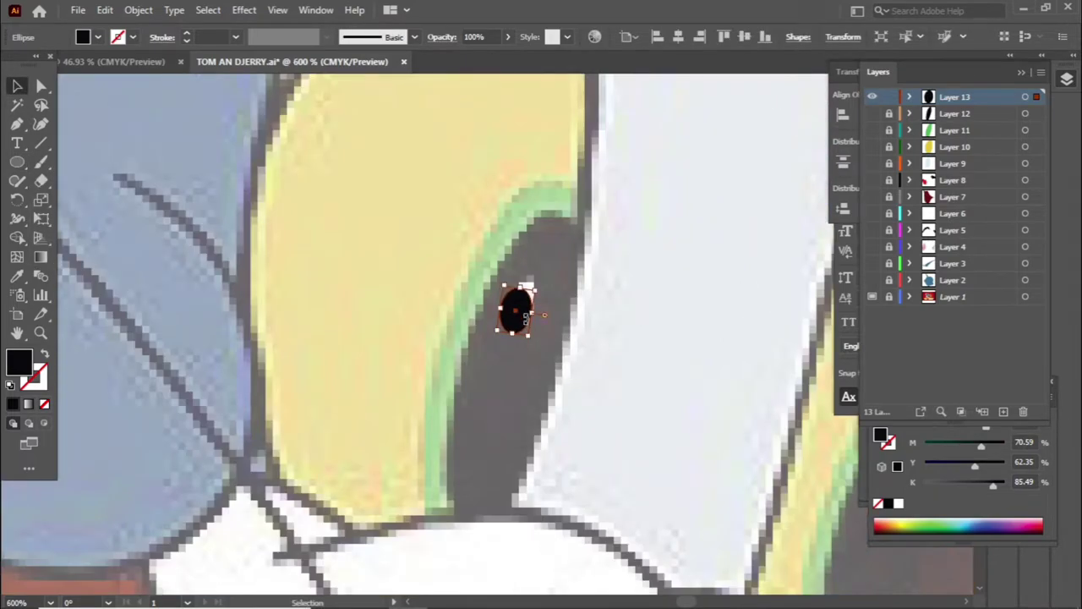
double_click(18, 362)
Step: Apply the white fill, then set the Pen tool to an unfilled blue outline stroke
click(1034, 319)
key(ctrl+minus)
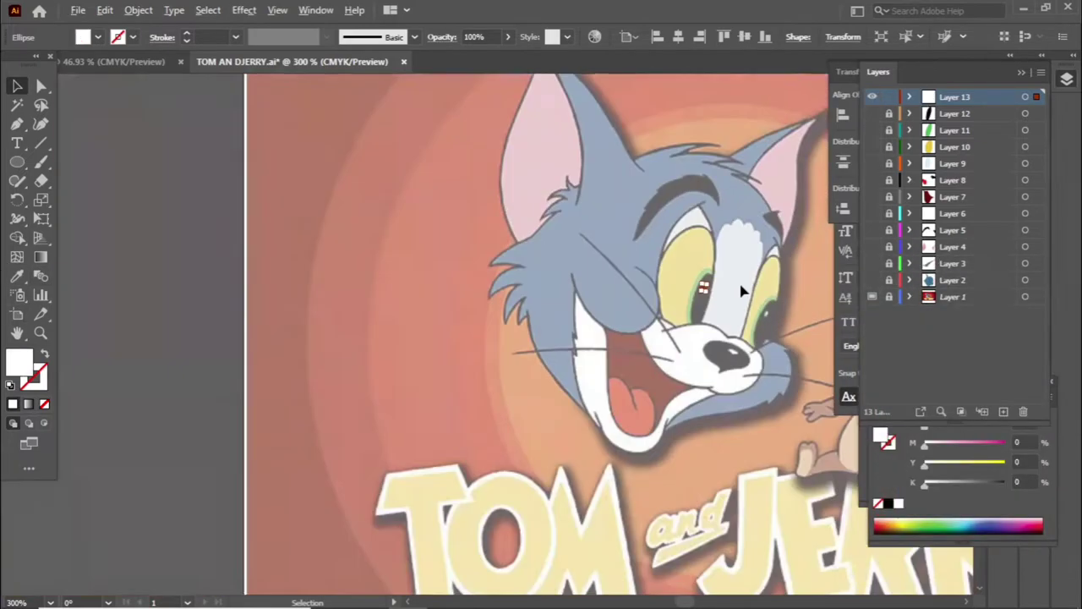
scroll(694, 286, right, 5)
alt+scroll(592, 304, up, 2)
key(p)
key(ctrl+plus)
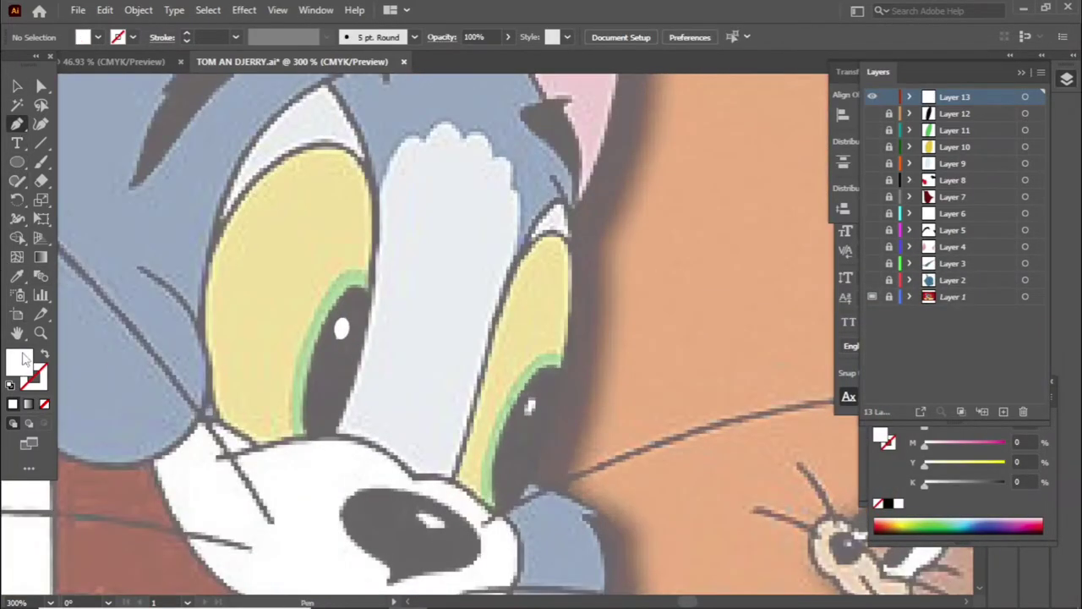
key(shift+x)
double_click(32, 377)
click(1034, 319)
Step: Pen-trace the right eye-white outline and fill it with a colour sampled from the reference
click(454, 479)
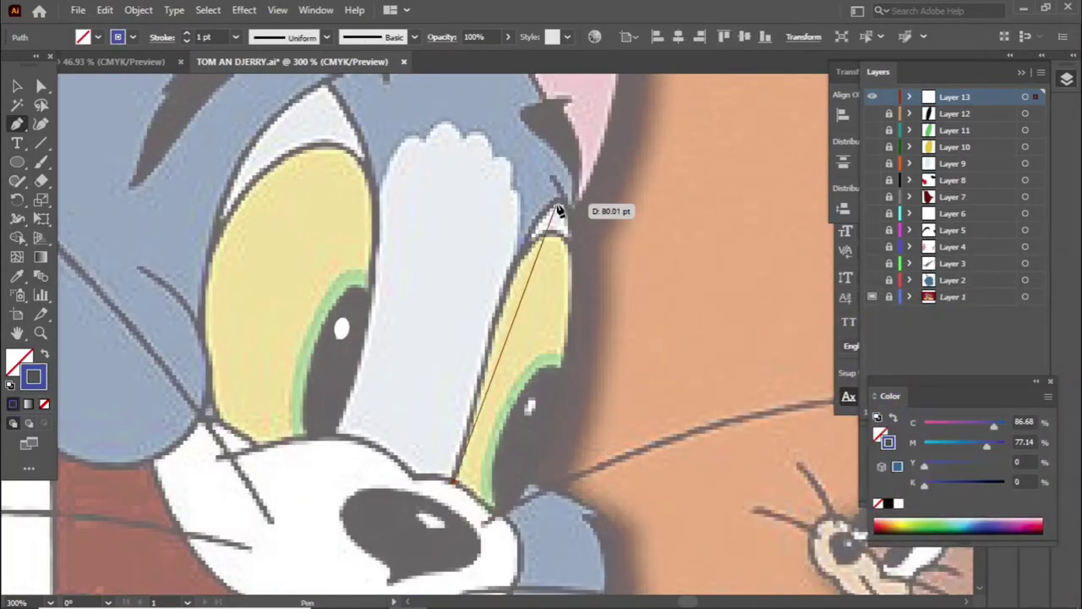
drag(558, 201, 511, 207)
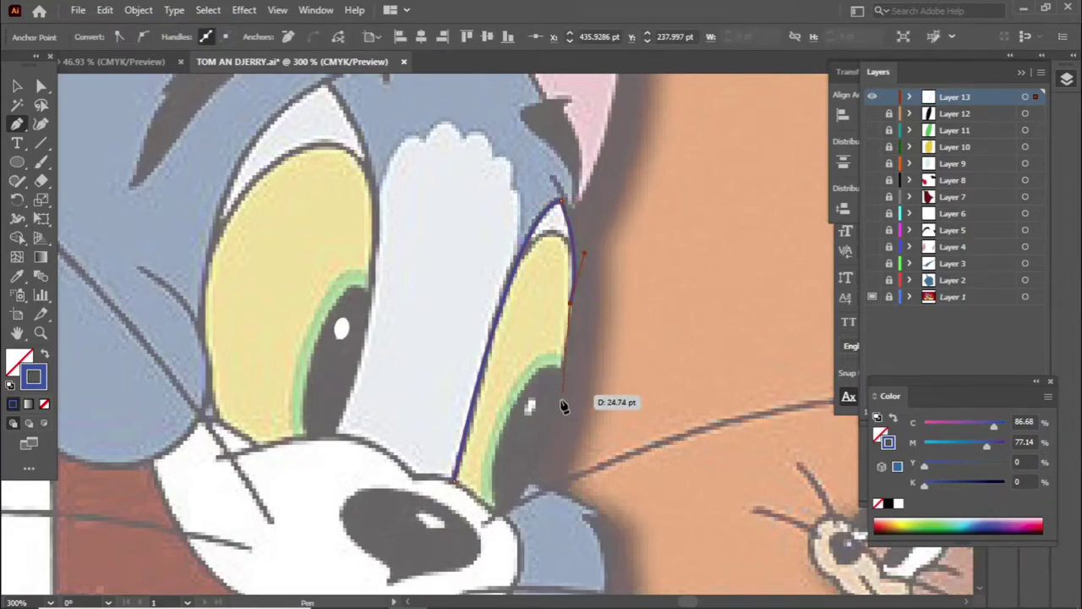
scroll(558, 423, down, 3)
drag(522, 376, 500, 414)
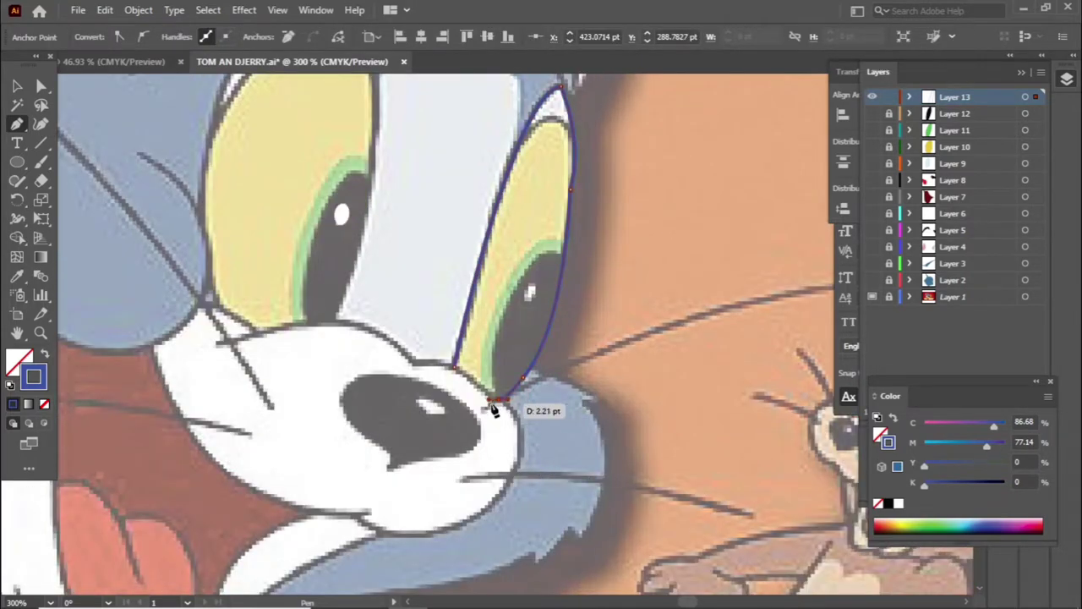
click(492, 403)
scroll(499, 355, up, 2)
key(i)
click(560, 180)
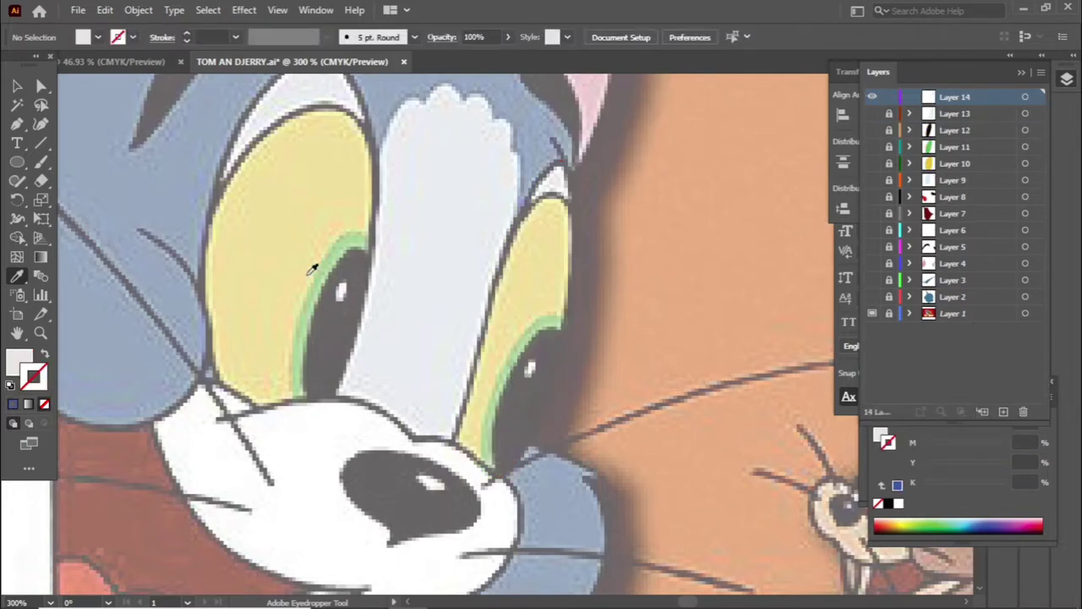
Step: Pen-trace the right iris and fill it with the reference yellow
key(p)
click(454, 439)
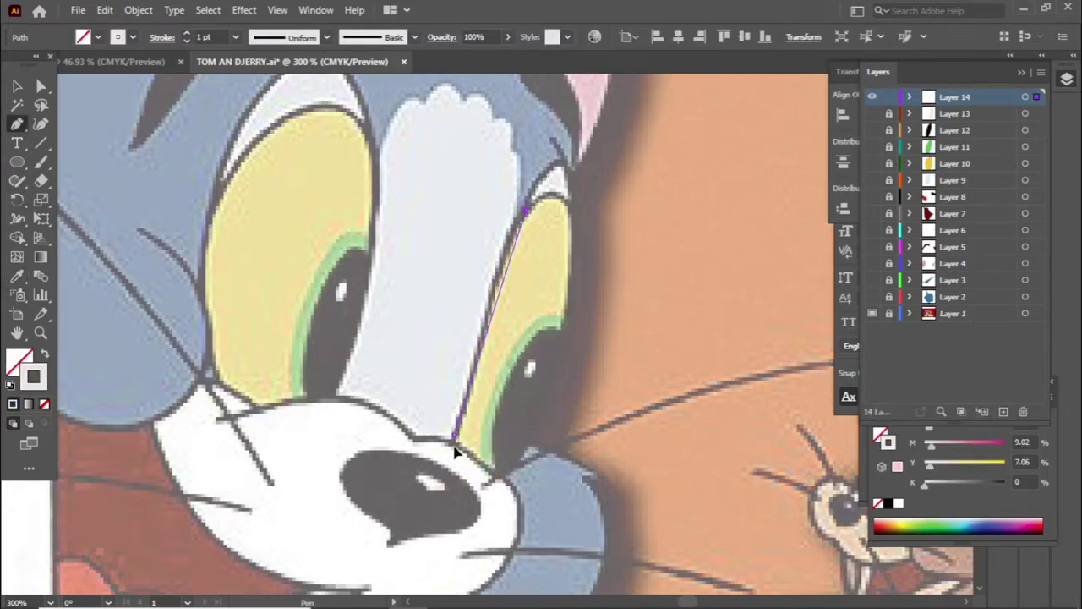
drag(454, 438, 541, 502)
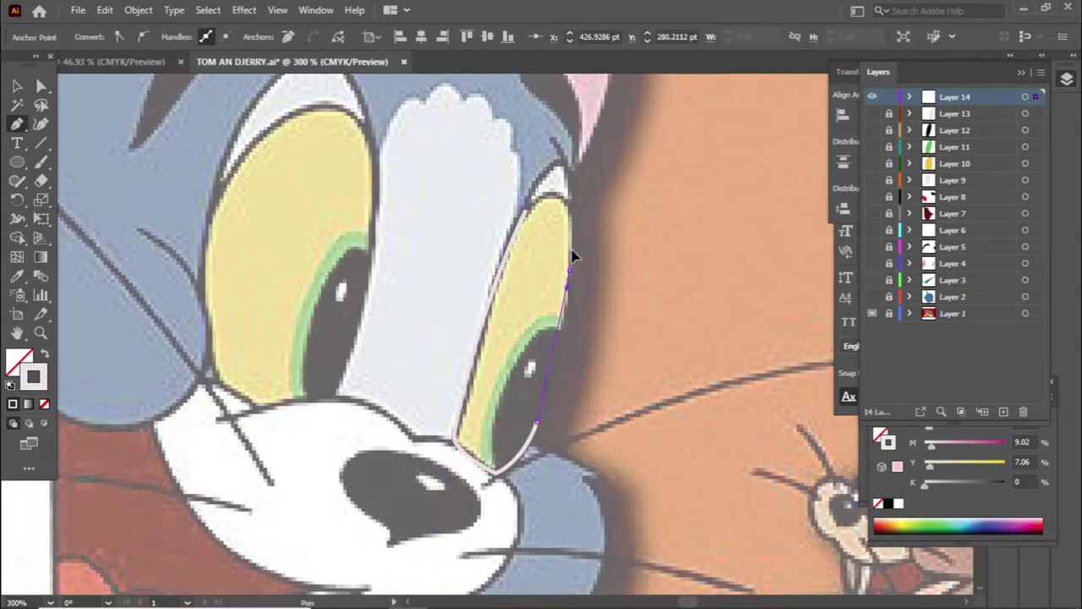
drag(569, 270, 572, 279)
click(526, 208)
key(i)
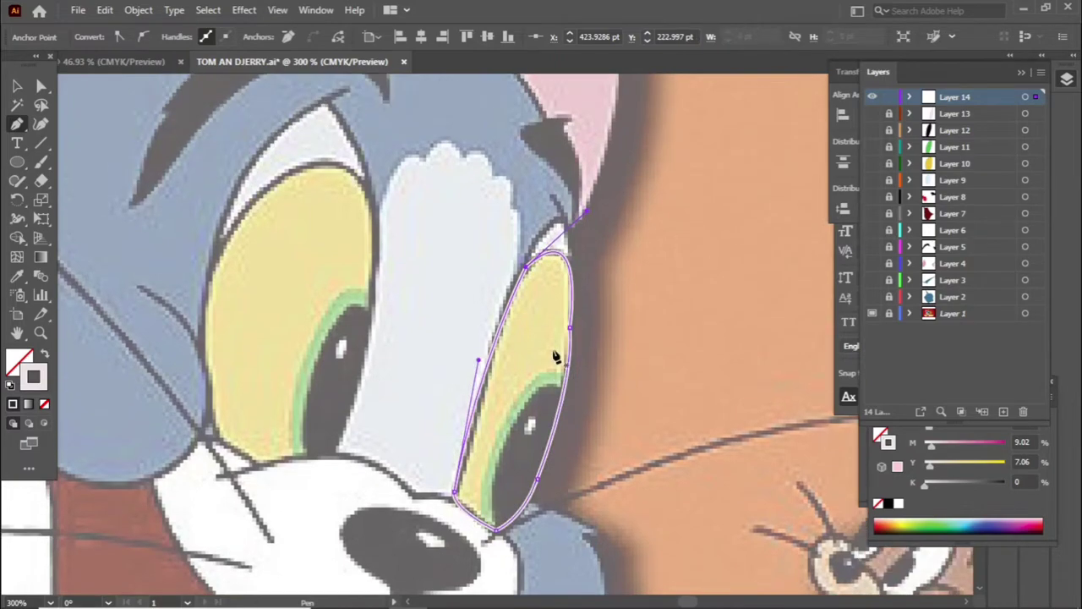
click(536, 331)
key(ctrl+shift+a)
Step: Lock the iris layer, then pen-trace the eye rim on a new layer and fill it green
click(889, 96)
key(ctrl+l)
key(shift+x)
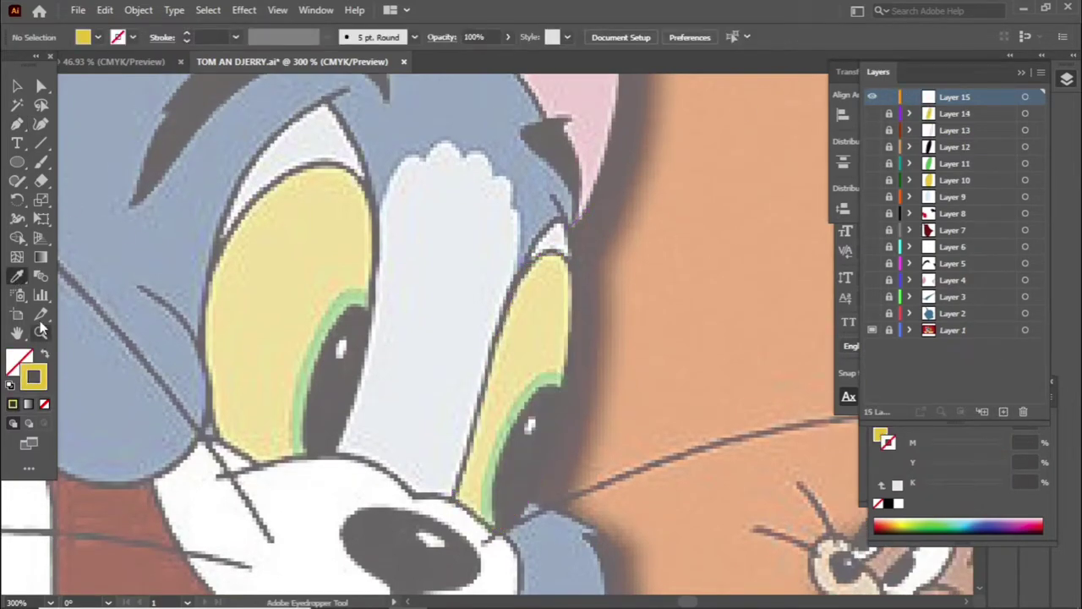
key(p)
drag(508, 413, 483, 465)
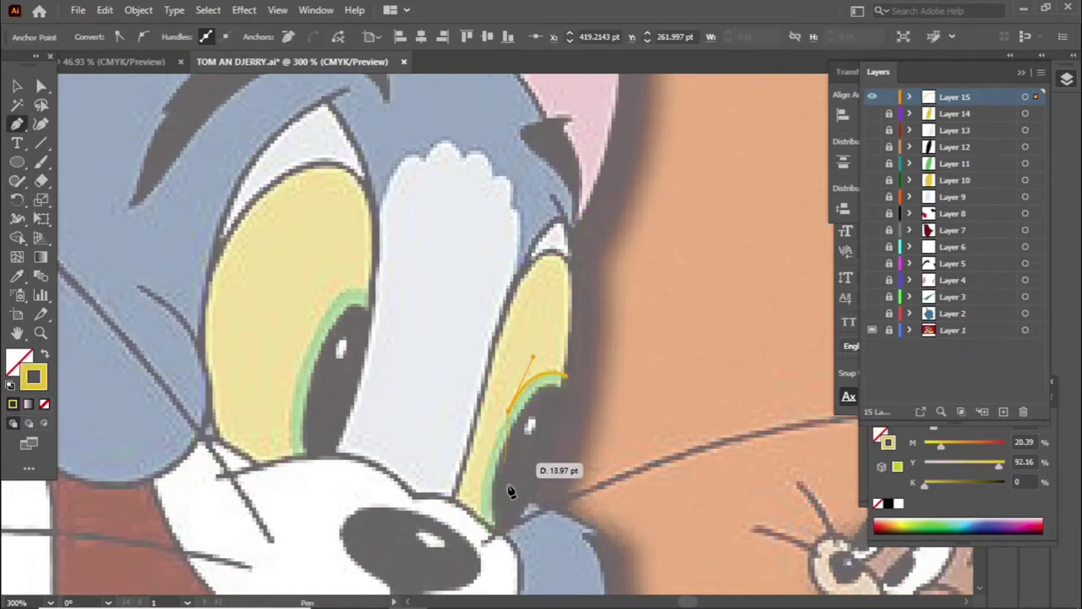
drag(486, 517, 505, 542)
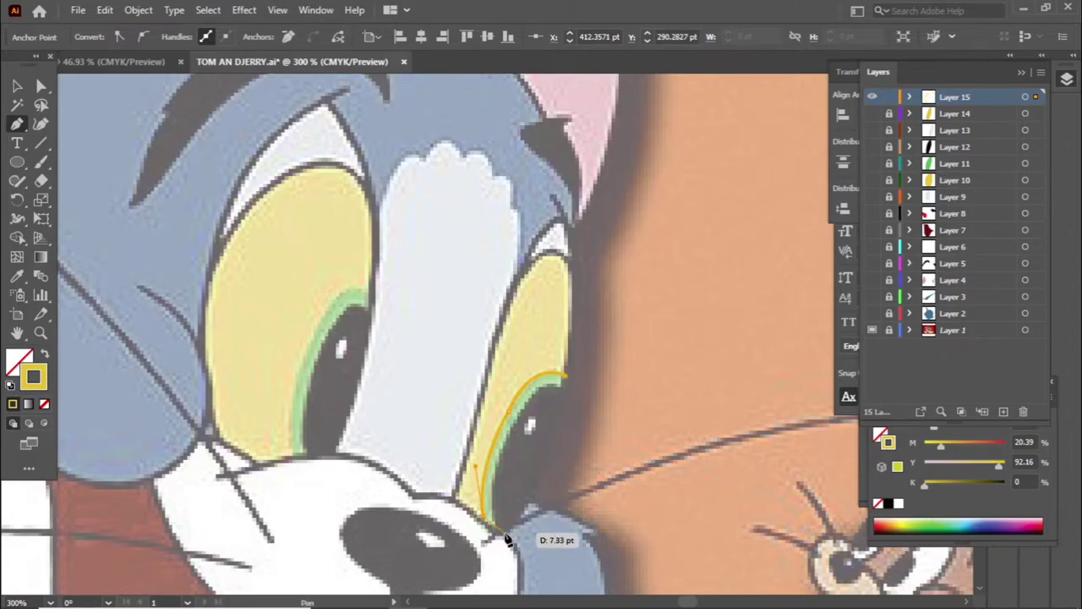
click(565, 376)
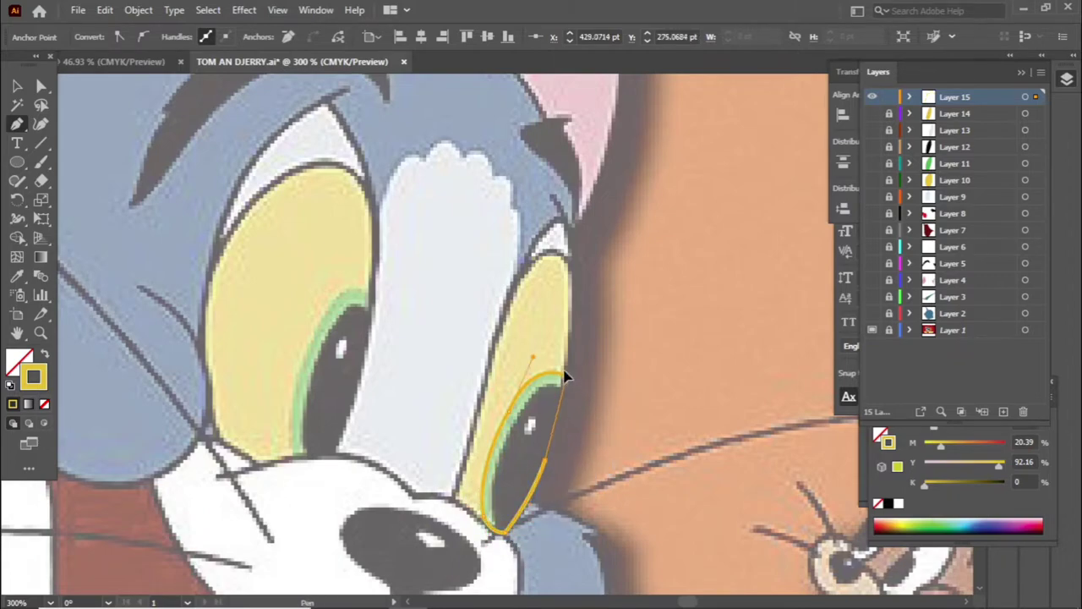
click(17, 274)
click(550, 372)
key(ctrl+shift+a)
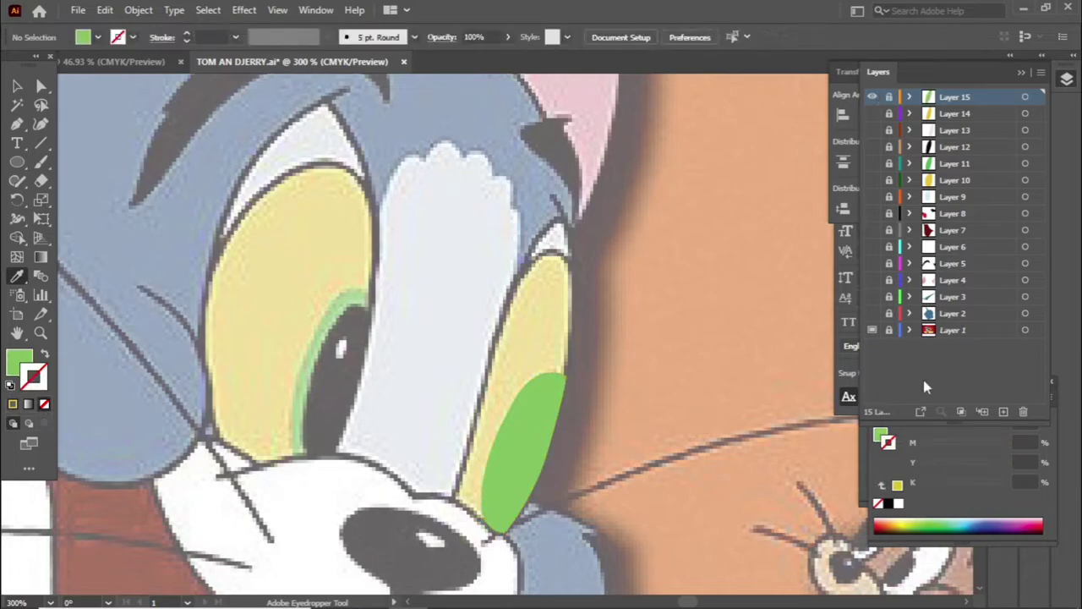
Step: On another new layer with the rim hidden, pen-trace the pupil and fill it black
key(ctrl+l)
click(872, 114)
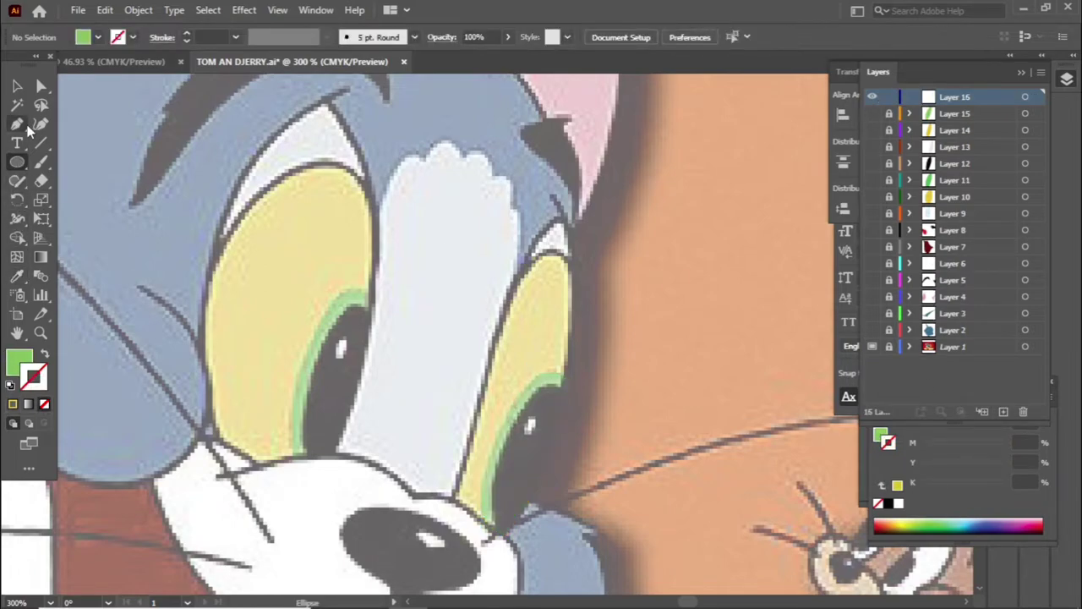
click(558, 388)
click(504, 443)
click(482, 497)
click(497, 524)
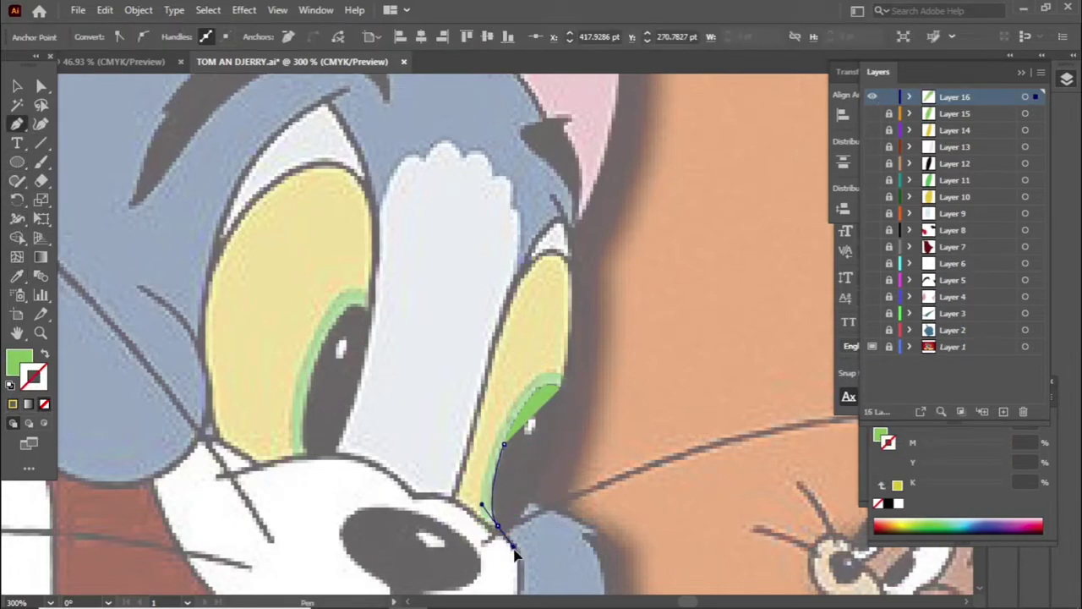
mouse_move(558, 388)
mouse_down()
mouse_move(531, 432)
mouse_move(554, 415)
mouse_up()
key(shift+x)
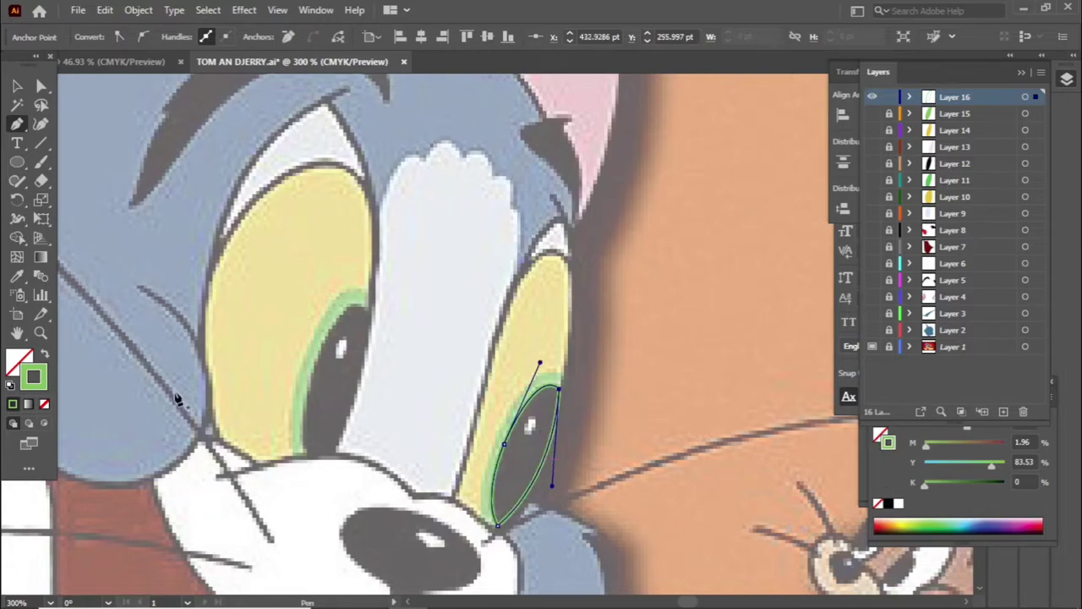
click(17, 275)
click(330, 398)
key(ctrl+shift+a)
Step: Draw a small oval highlight on a new layer, move it onto the pupil and make it white
click(15, 165)
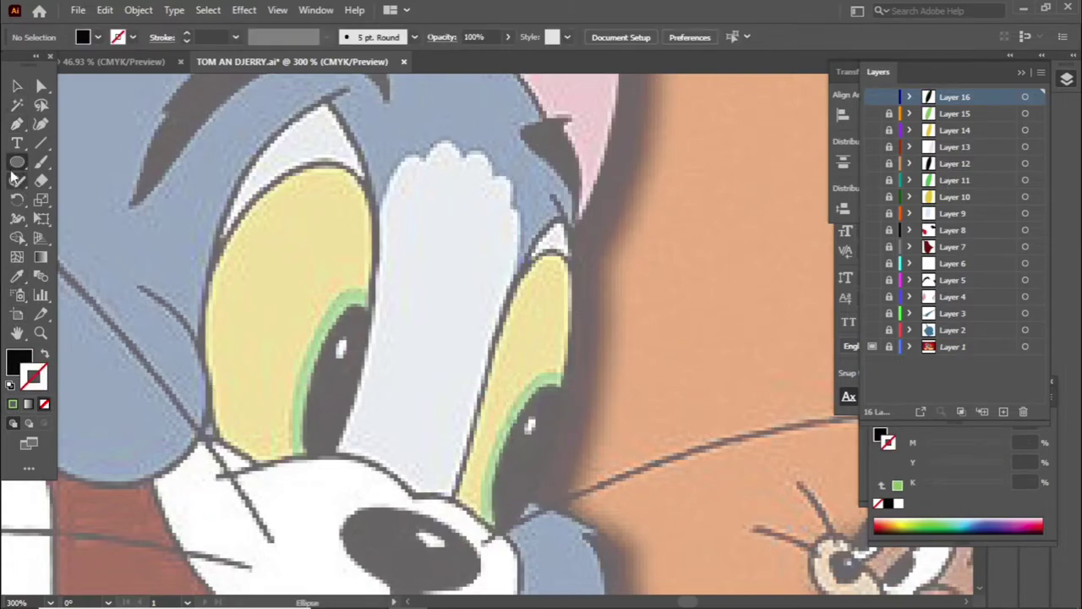
click(1003, 412)
key(ctrl+plus)
drag(529, 430, 508, 452)
key(v)
key(ctrl+plus)
drag(252, 465, 269, 413)
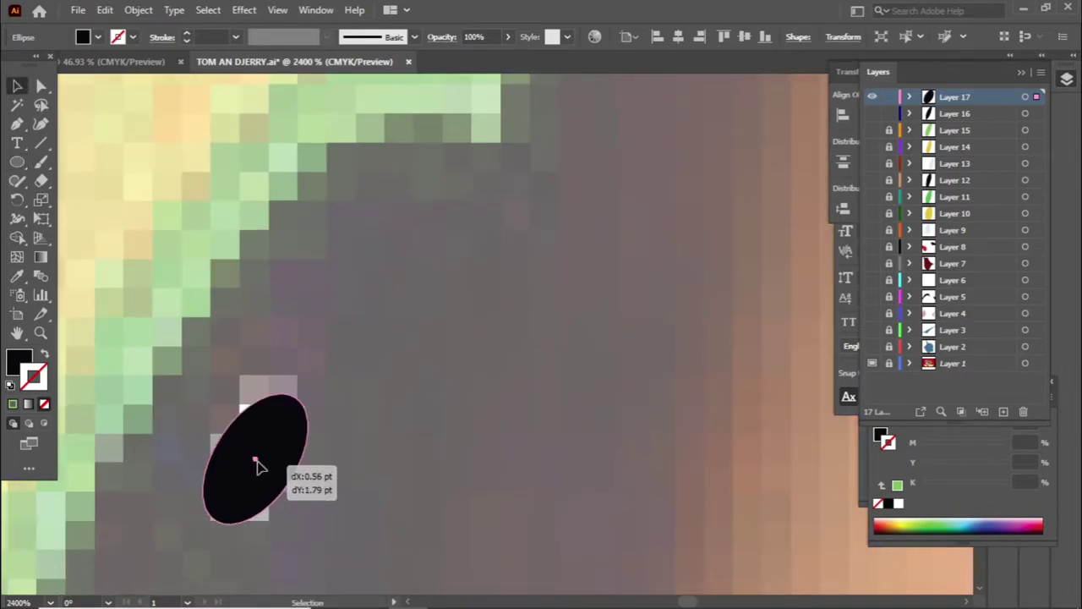
key(ctrl+minus)
key(ctrl+minus)
key(ctrl+minus)
double_click(20, 362)
click(1036, 321)
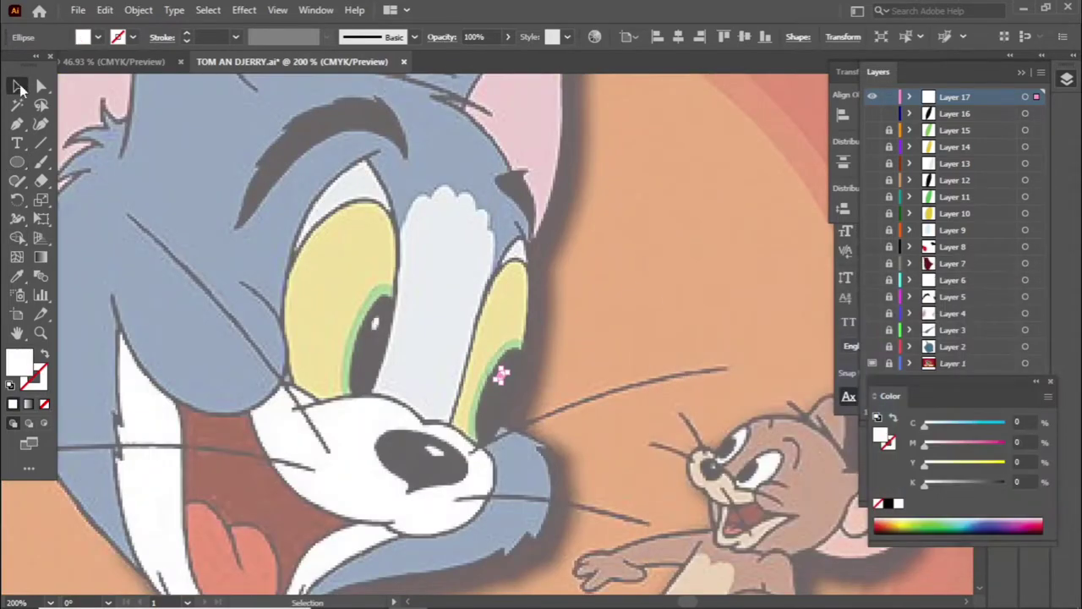
key(ctrl+minus)
key(ctrl+minus)
key(ctrl+minus)
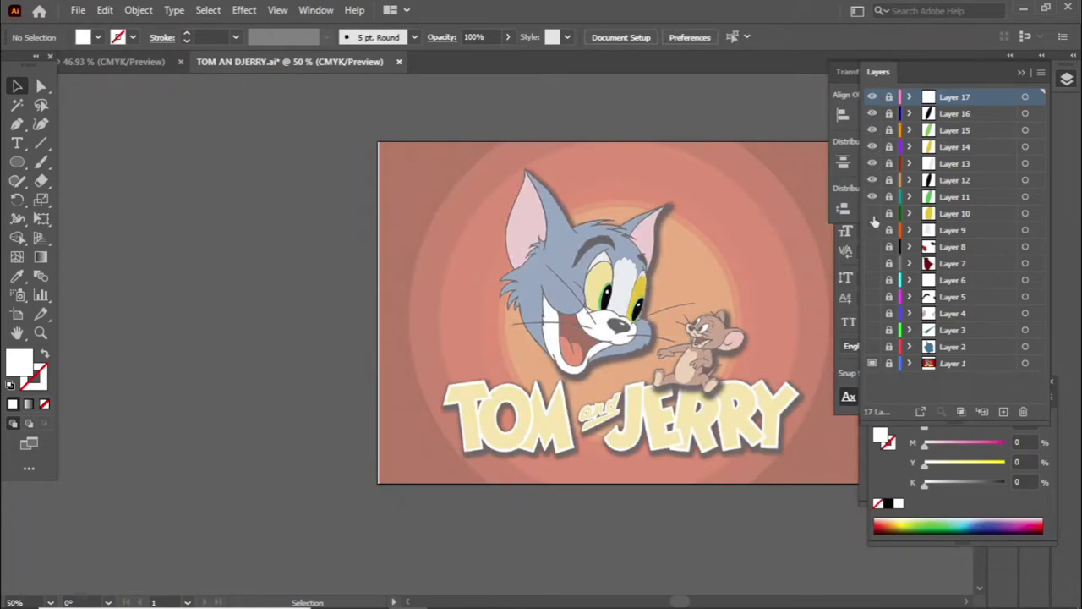
drag(874, 250, 871, 347)
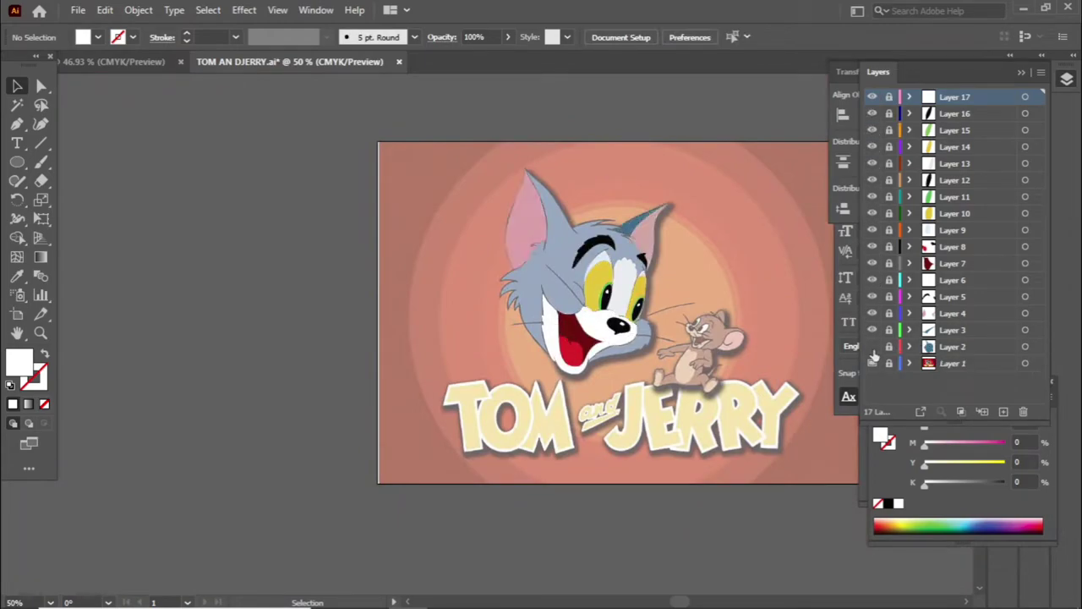
scroll(614, 212, up, 2)
scroll(589, 240, up, 3)
key(ctrl+minus)
key(ctrl+minus)
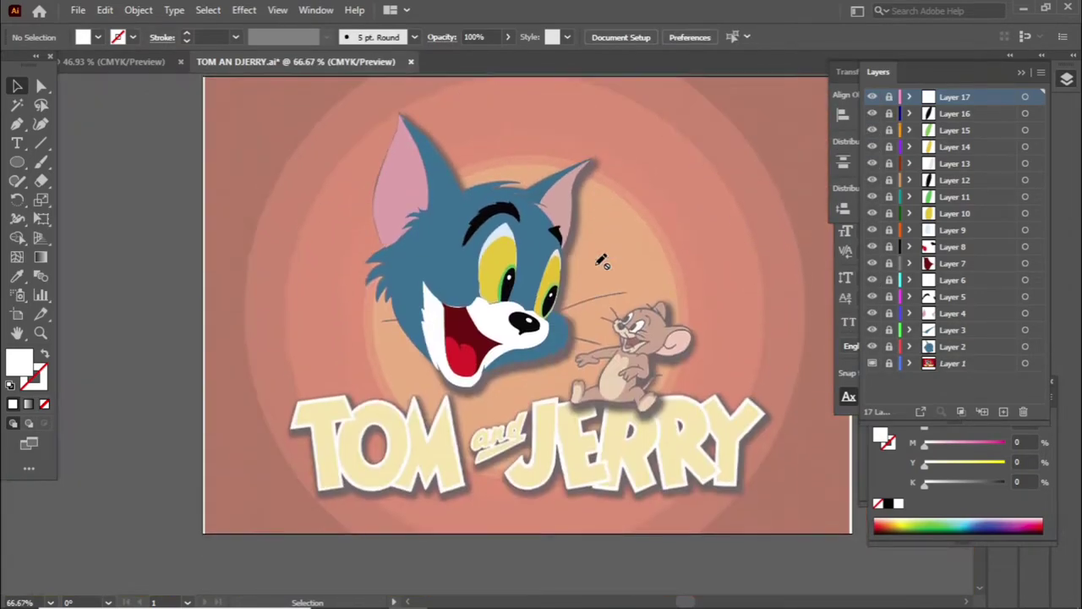
drag(871, 146, 871, 113)
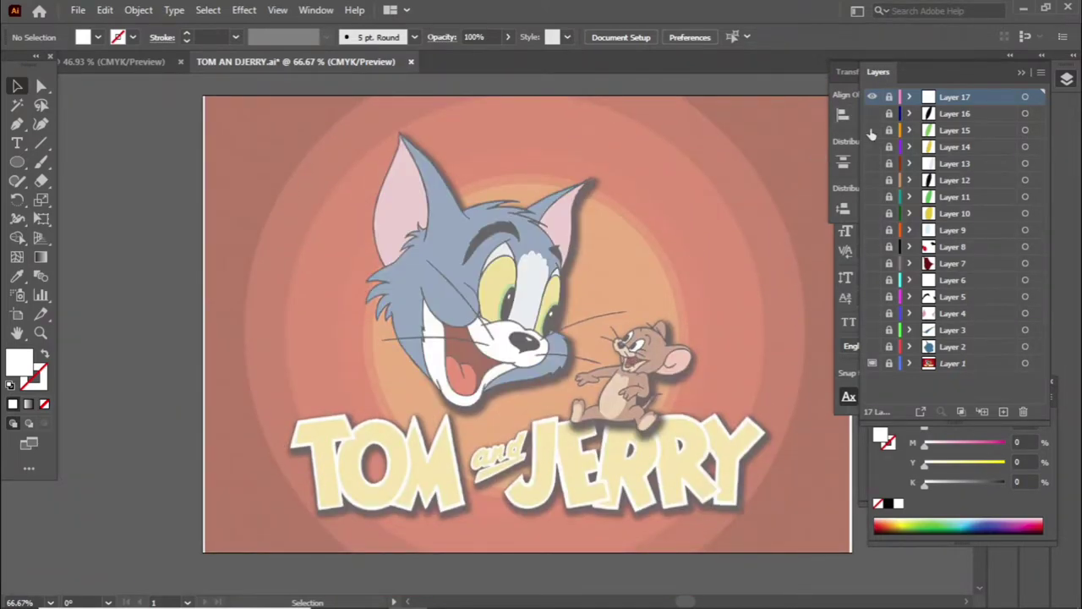
scroll(351, 245, up, 2)
scroll(351, 245, up, 1)
Step: Set the Pen tool's stroke colour to blue #0000FF
click(17, 124)
double_click(18, 362)
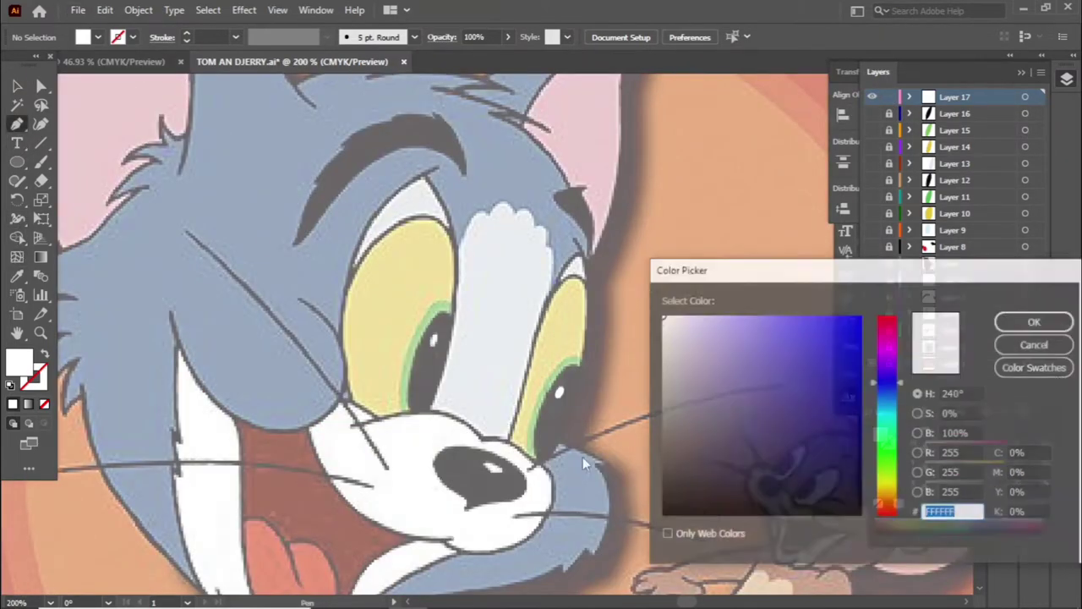
click(1035, 344)
key(shift+x)
double_click(33, 376)
text(0000FF)
click(1035, 322)
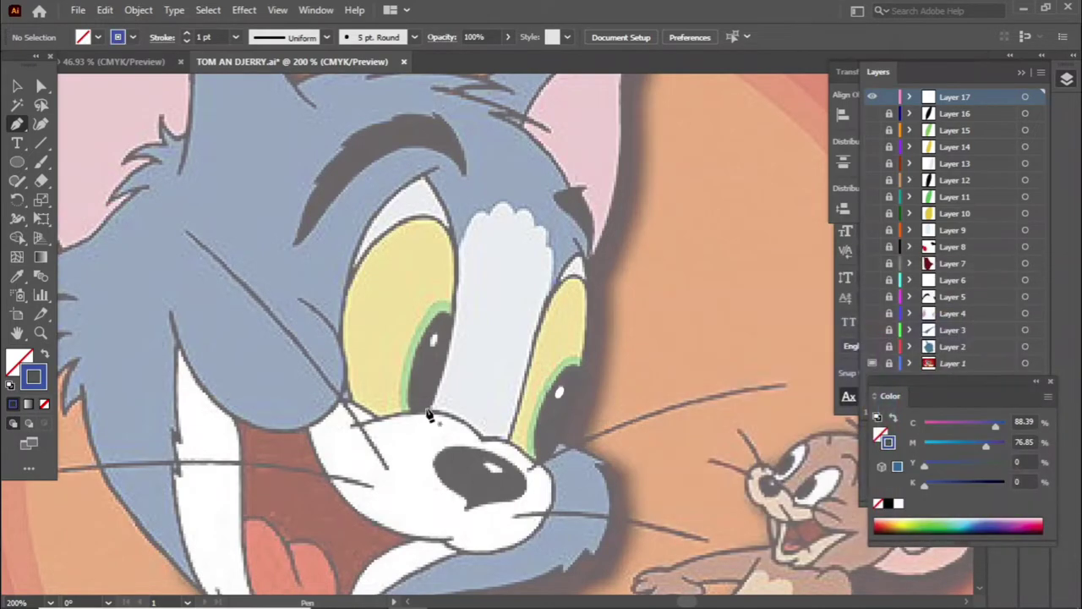
Step: Trace the scalloped pale patch between the eyes, close it and give it a light fill
click(431, 408)
drag(456, 246, 449, 176)
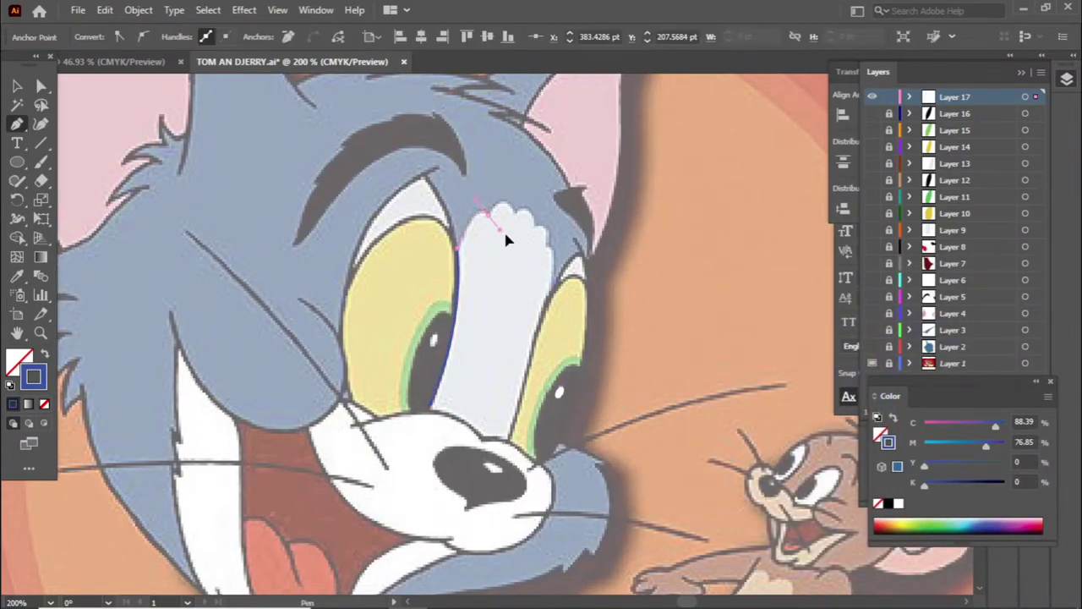
drag(499, 227, 541, 245)
scroll(538, 338, up, 2)
mouse_move(518, 289)
mouse_down()
mouse_move(538, 308)
mouse_move(546, 342)
mouse_move(542, 403)
mouse_move(558, 406)
mouse_move(522, 479)
mouse_move(484, 408)
mouse_up()
scroll(533, 439, down, 1)
scroll(476, 599, down, 2)
click(421, 377)
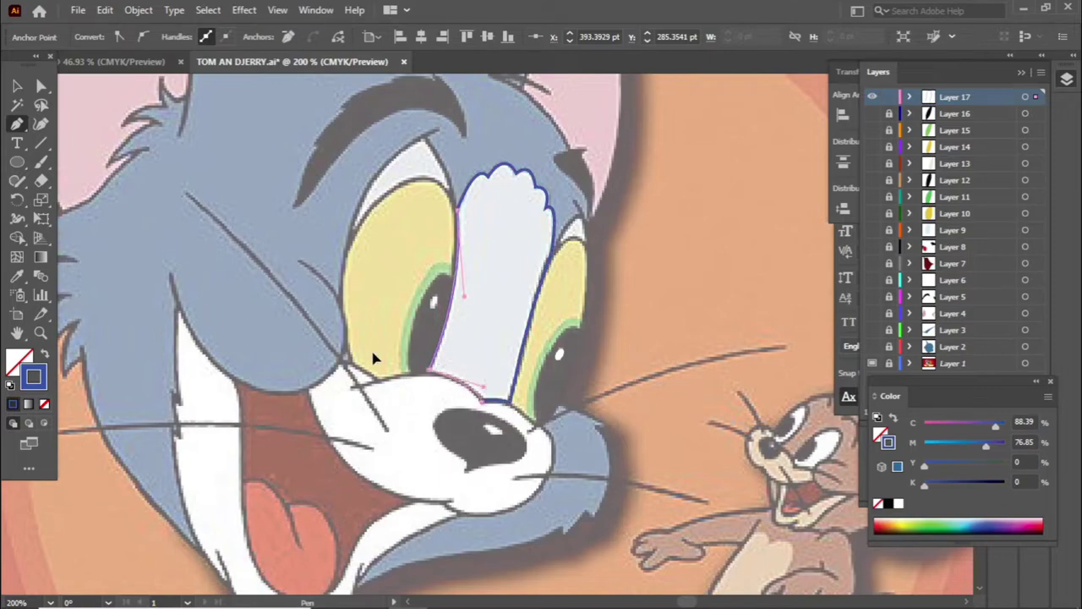
click(16, 85)
key(ctrl+0)
Step: On a new layer, start Jerry's pen outline over his head
key(ctrl+shift+a)
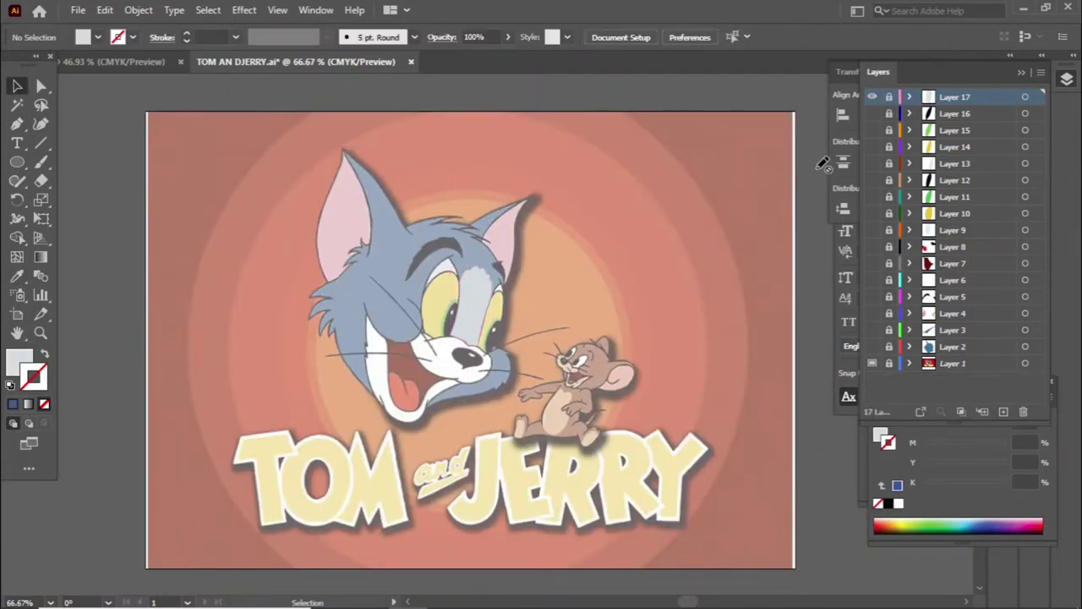
click(1004, 411)
key(ctrl+equal)
key(ctrl+equal)
click(17, 124)
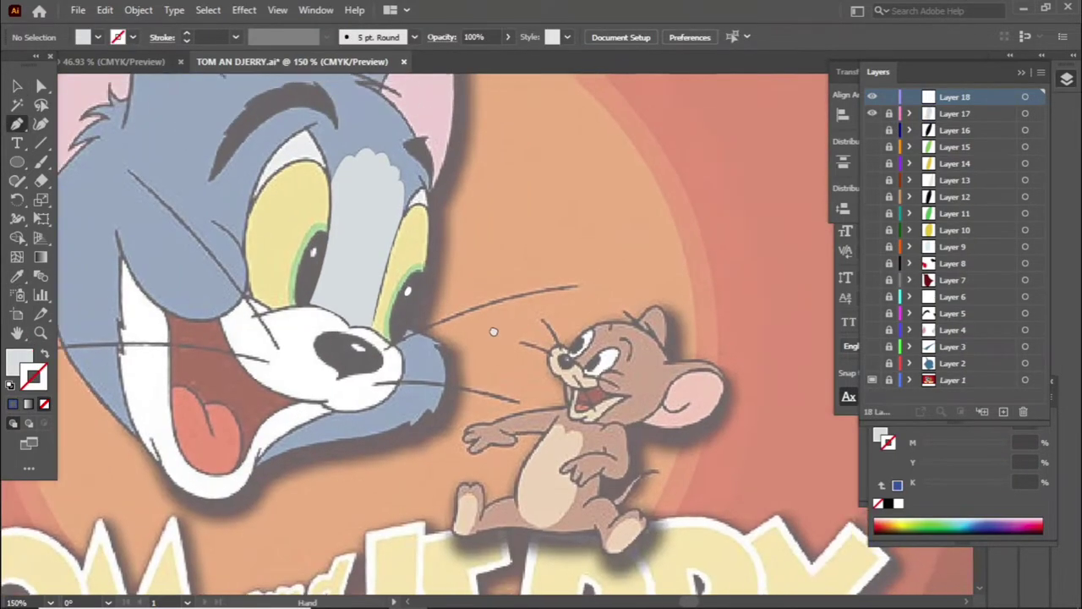
click(584, 331)
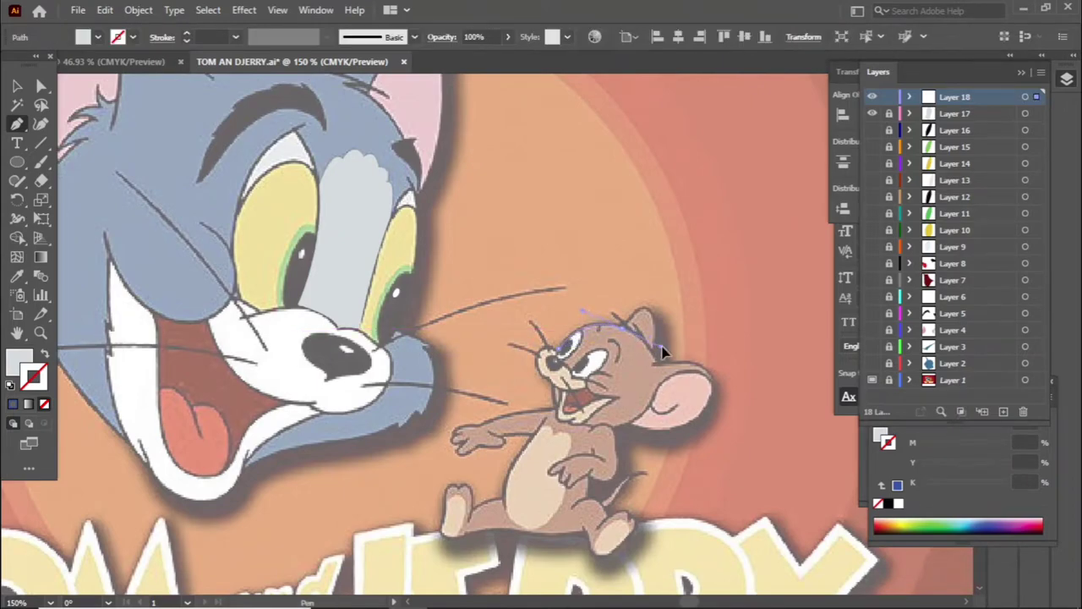
mouse_move(655, 349)
mouse_down()
mouse_move(645, 436)
mouse_move(647, 423)
mouse_up()
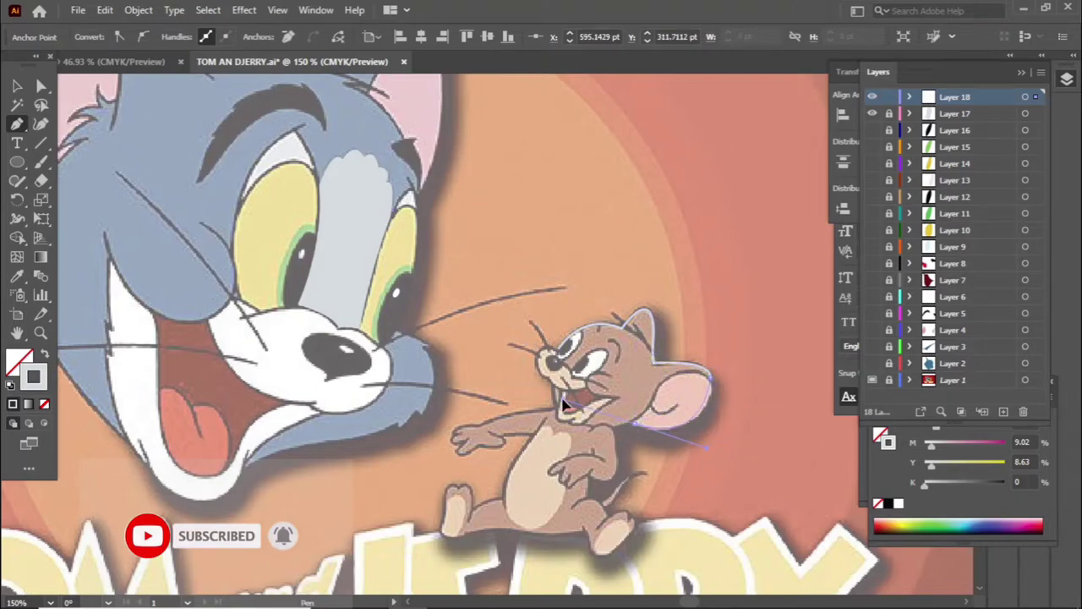
scroll(562, 410, up, 4)
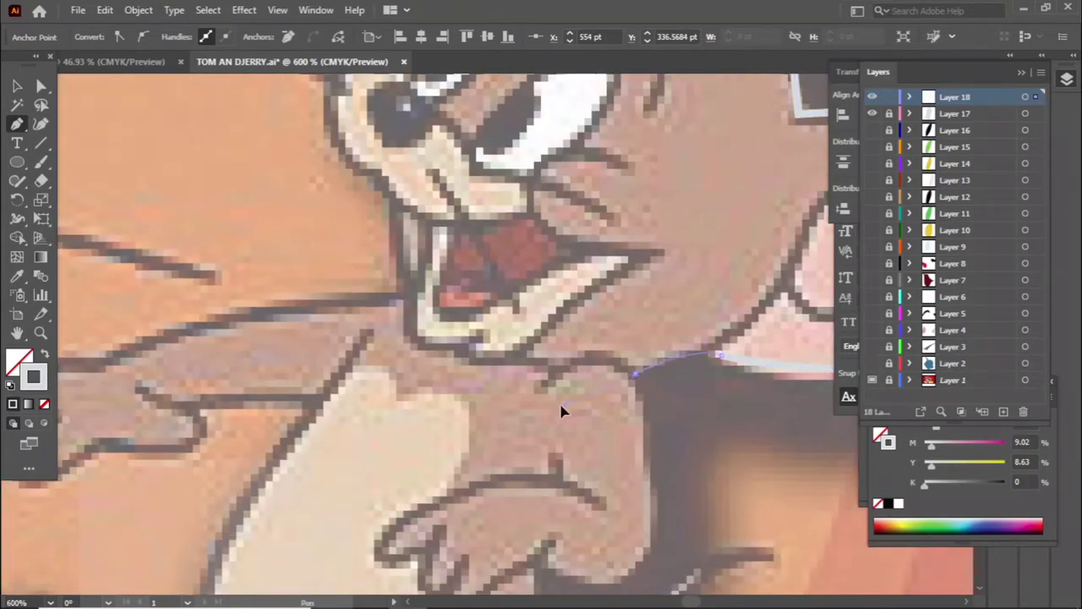
scroll(562, 411, down, 3)
Step: Extend Jerry's outline down his arm, around the hand and along the tail
drag(650, 393, 635, 415)
scroll(634, 415, down, 2)
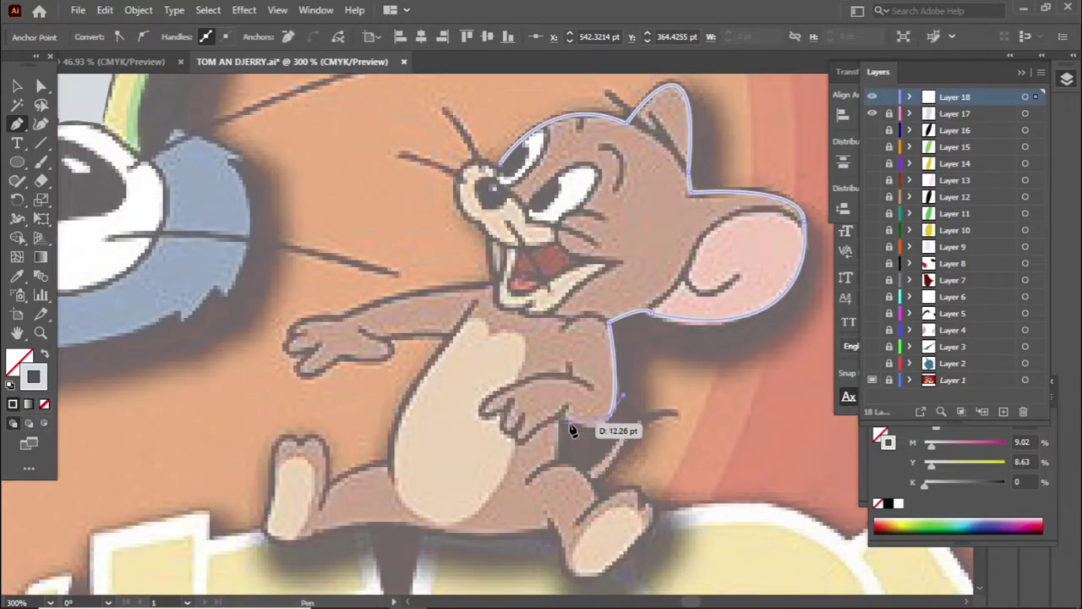
drag(566, 423, 527, 394)
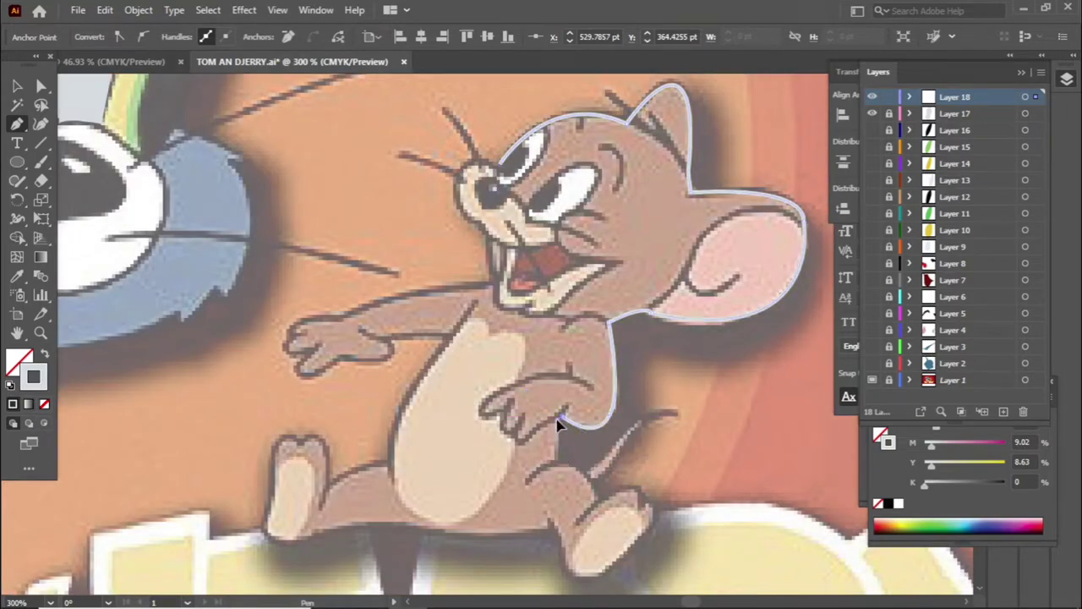
click(555, 461)
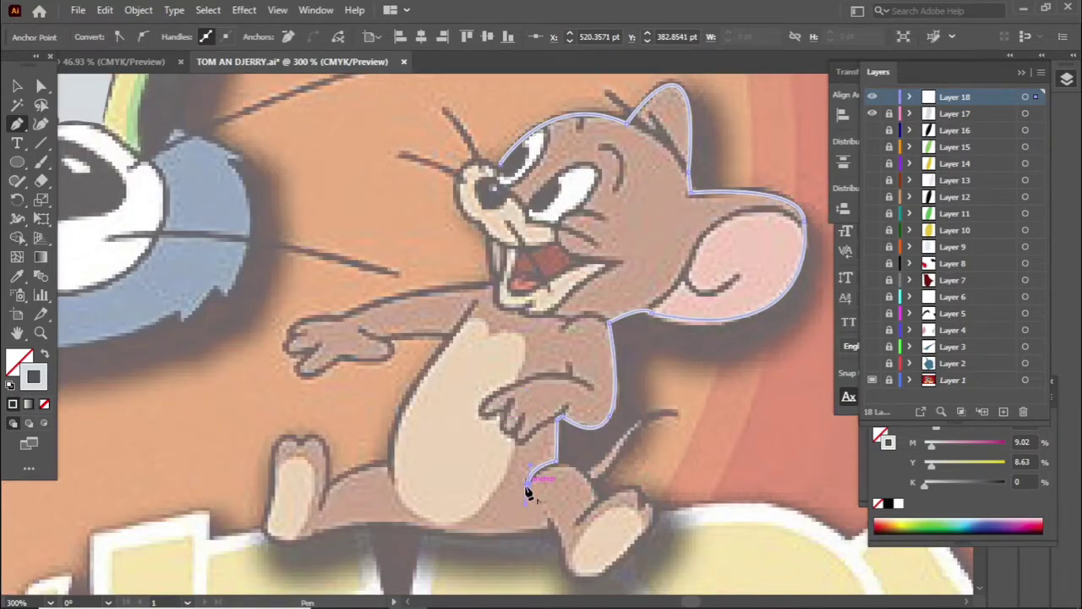
drag(527, 482, 596, 484)
click(582, 472)
mouse_move(633, 421)
mouse_down()
mouse_move(643, 434)
mouse_move(629, 479)
mouse_move(667, 417)
mouse_up()
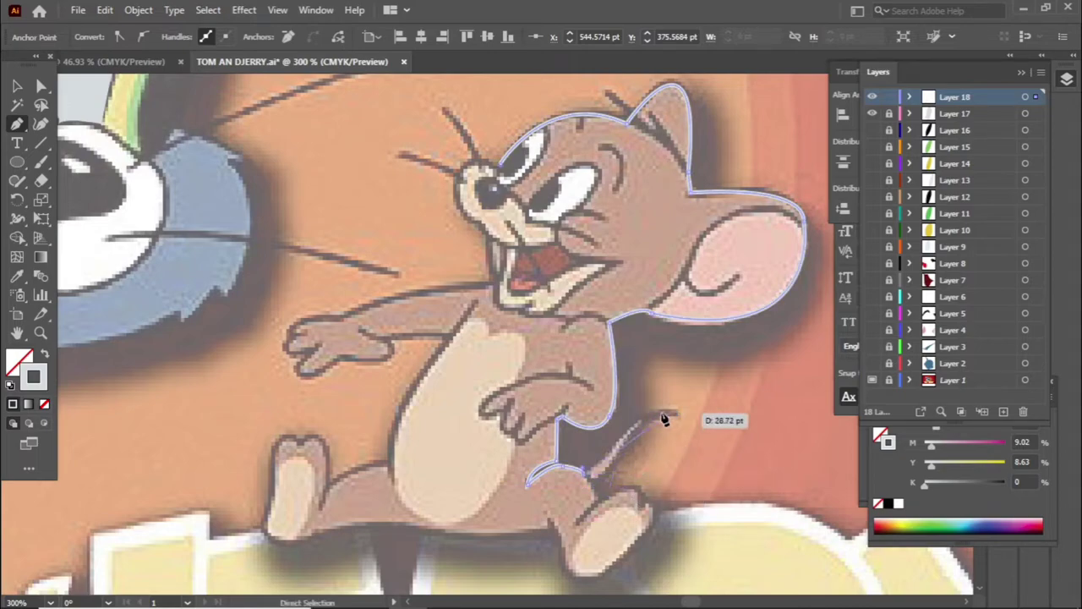
click(676, 413)
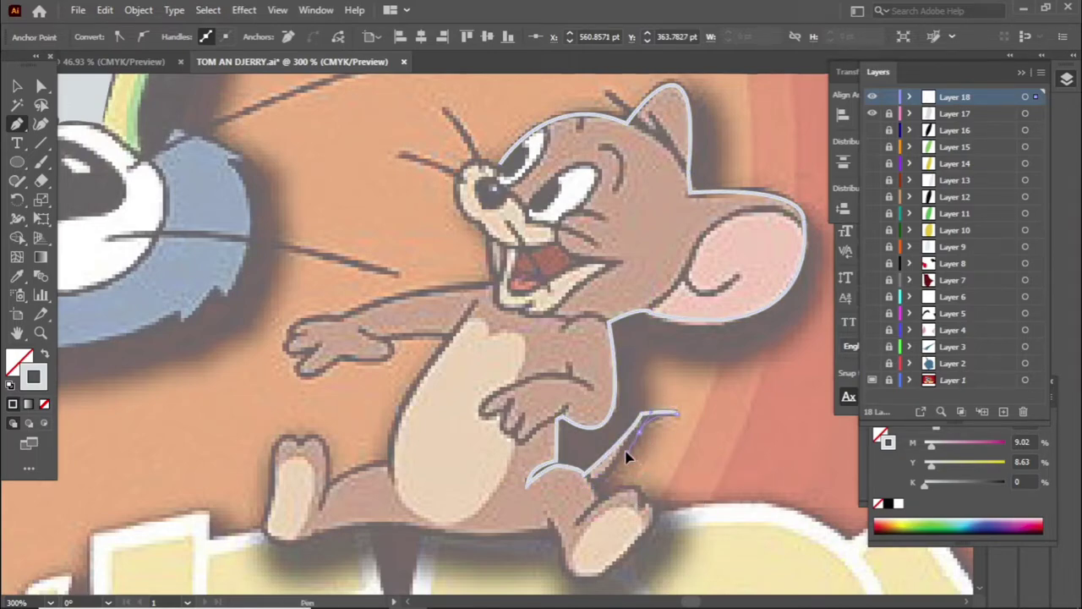
drag(594, 487, 626, 473)
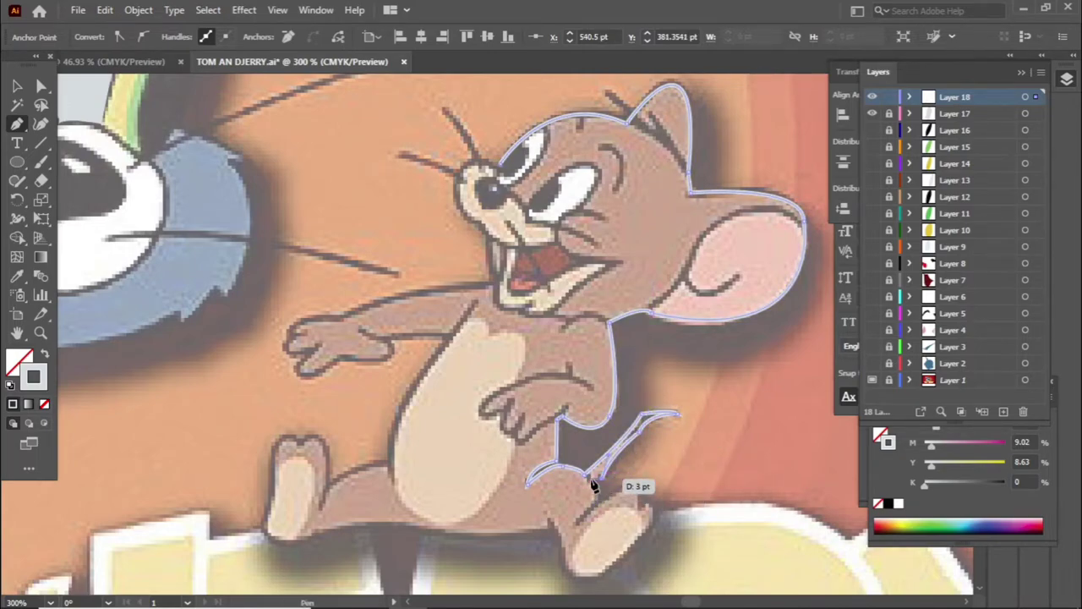
Step: Carry the outline out to the tail tip and back to the leg, then pause the path
scroll(655, 507, up, 4)
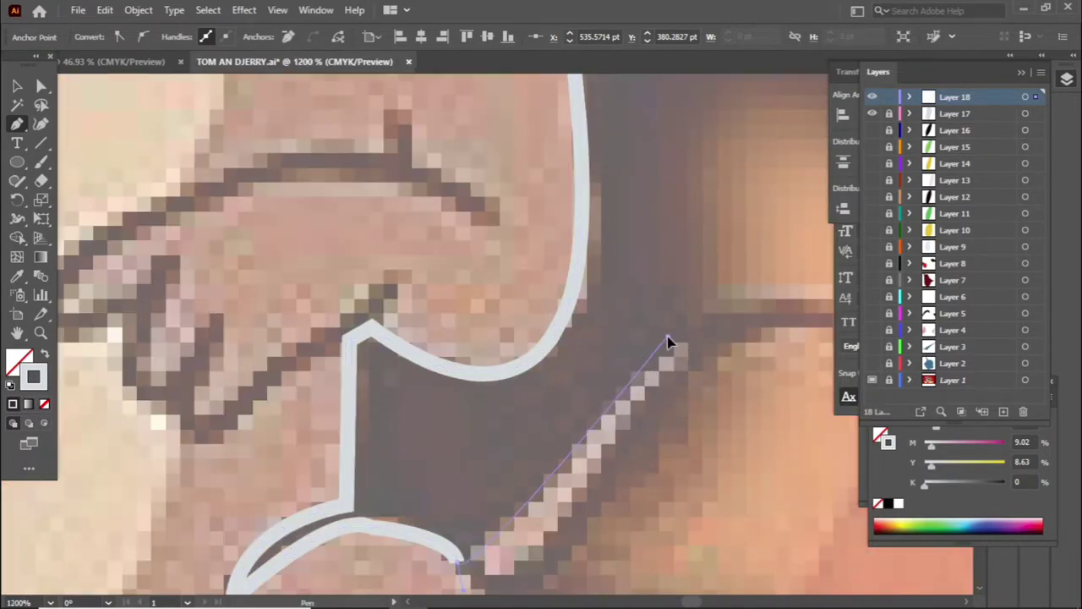
scroll(672, 344, right, 4)
scroll(672, 344, up, 1)
drag(664, 353, 653, 372)
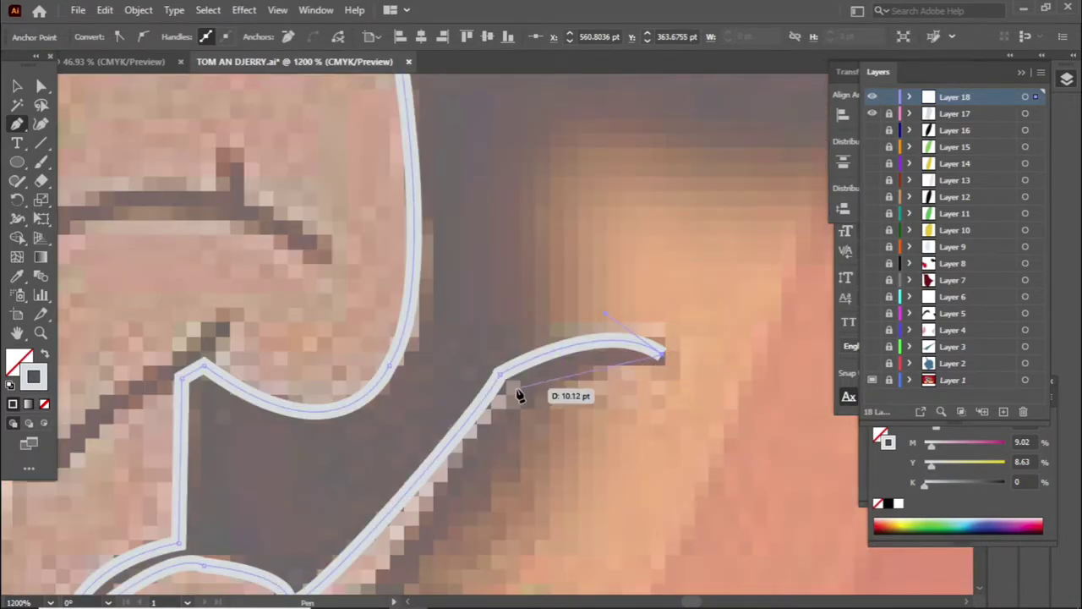
drag(520, 390, 508, 436)
drag(438, 528, 523, 435)
drag(502, 457, 477, 468)
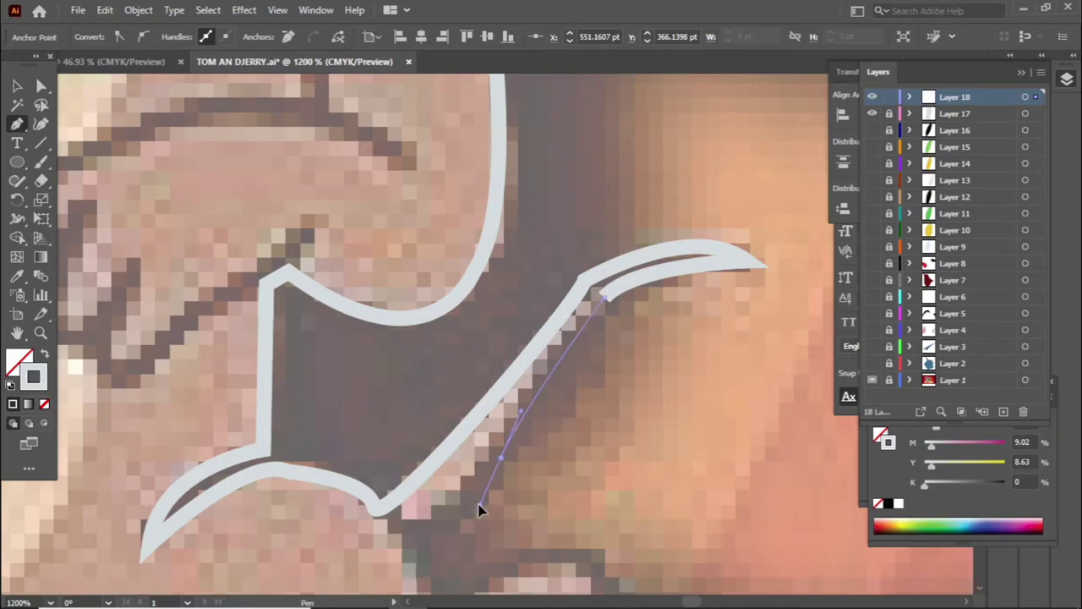
key(Escape)
Step: Continue Jerry's outline around the thumb, the right foot's bottom and the finger edge
scroll(489, 467, down, 4)
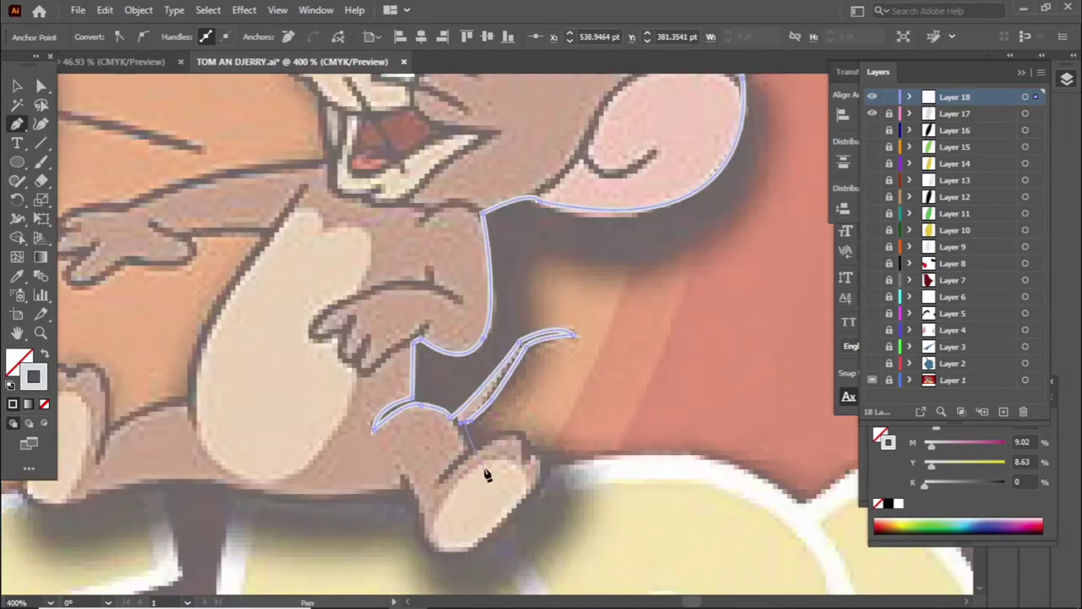
scroll(452, 411, up, 2)
click(452, 446)
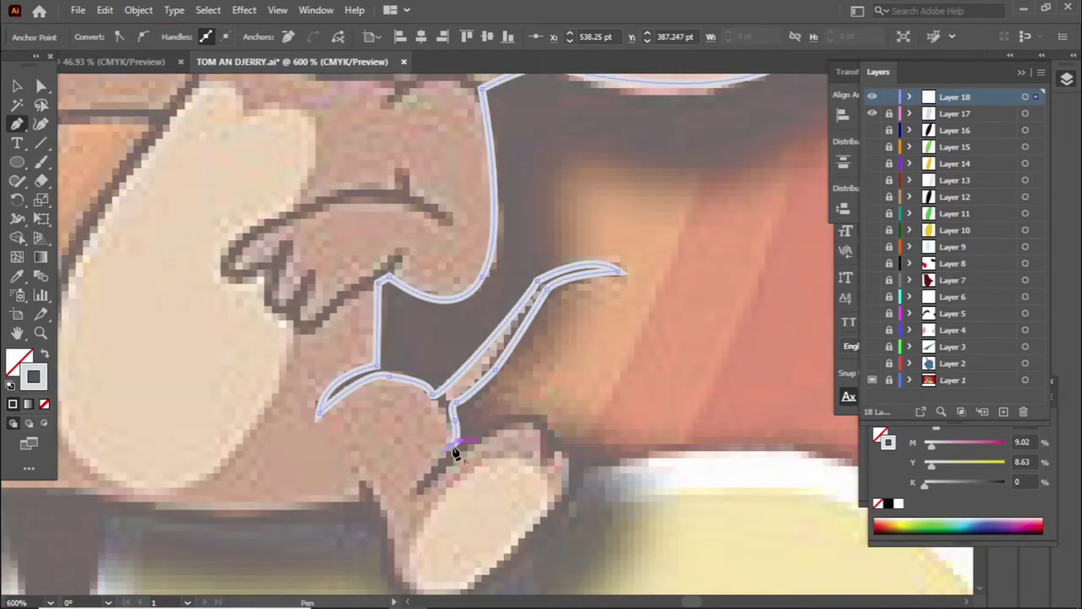
click(415, 487)
click(481, 439)
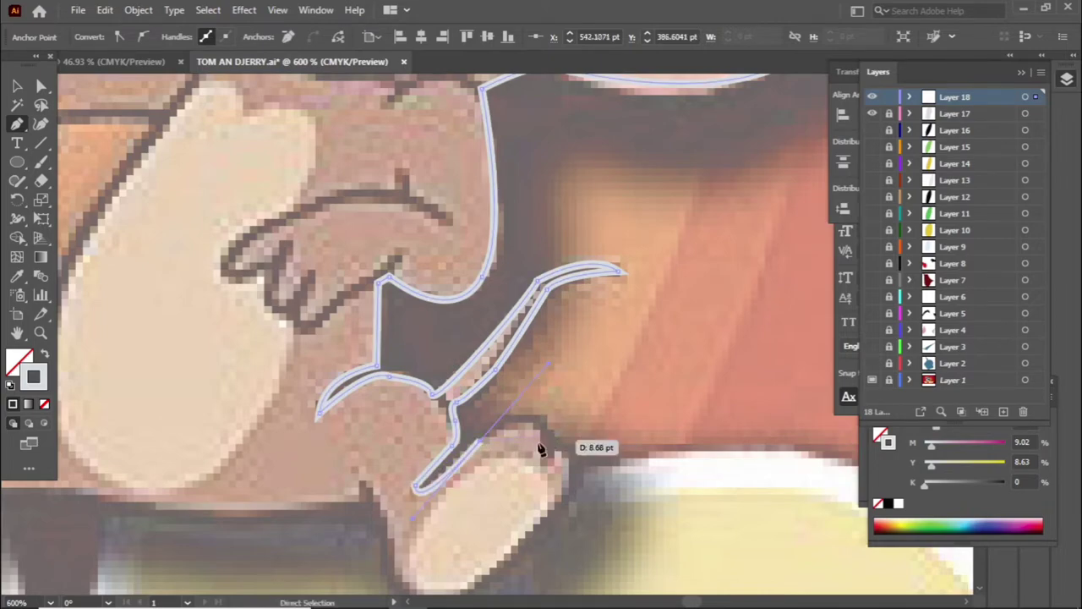
drag(549, 364, 517, 375)
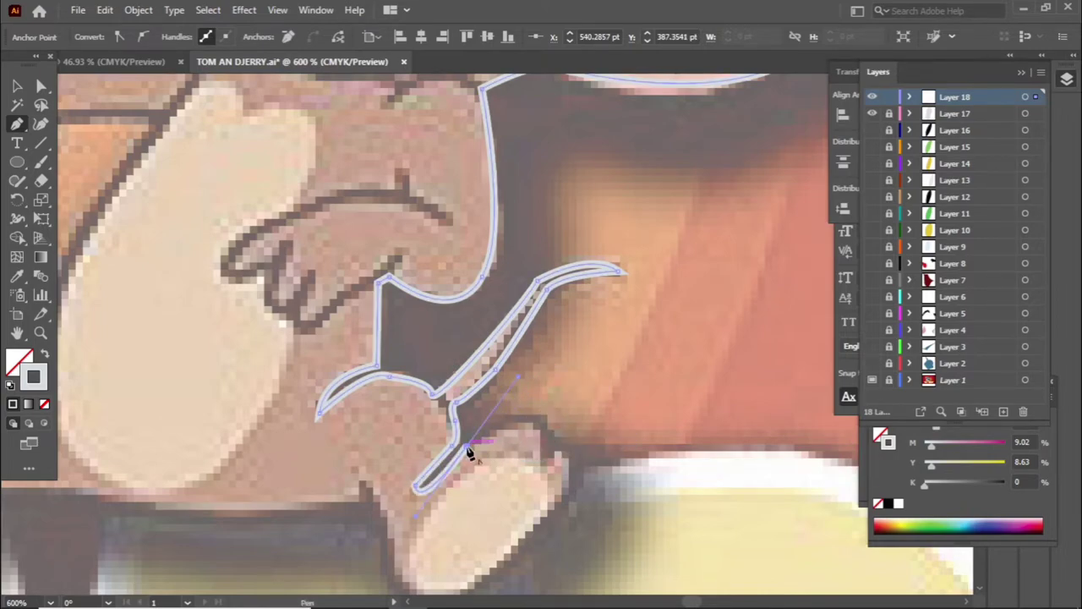
mouse_move(562, 478)
mouse_down()
mouse_move(575, 495)
mouse_move(580, 474)
mouse_up()
scroll(575, 491, down, 3)
scroll(575, 491, left, 2)
drag(491, 444, 495, 415)
click(463, 348)
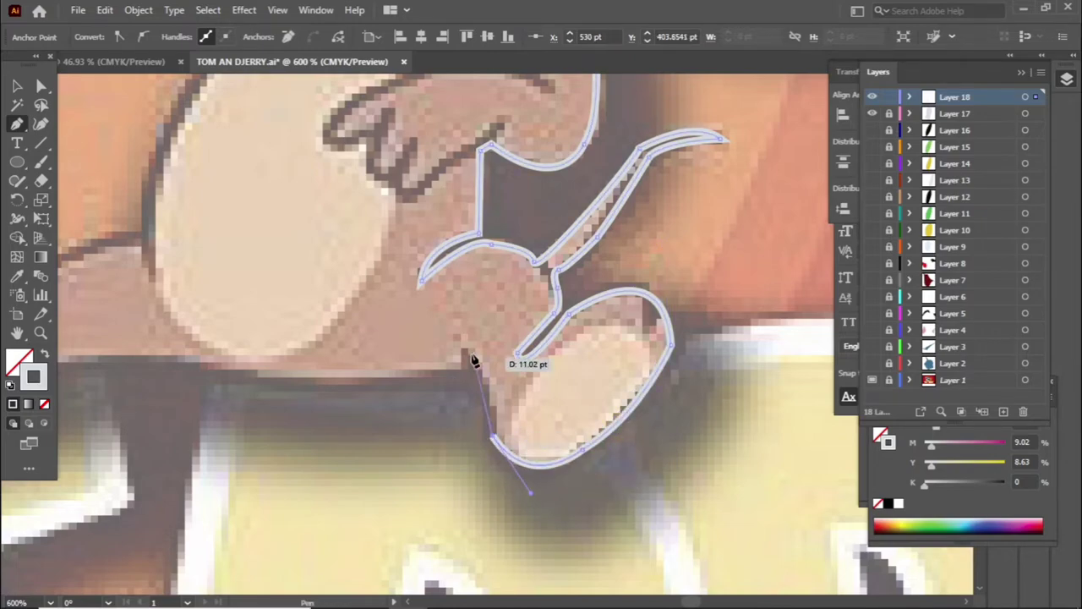
key(ctrl+0)
Step: Trace Jerry's outline along the body bottom, over the left foot and up the belly
scroll(460, 346, up, 5)
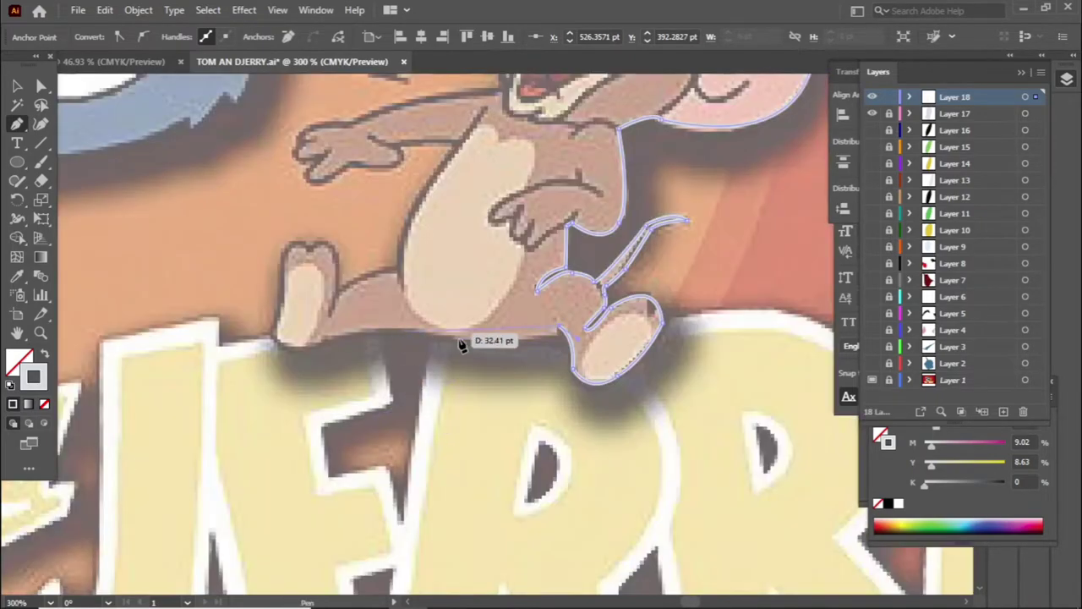
drag(306, 347, 245, 385)
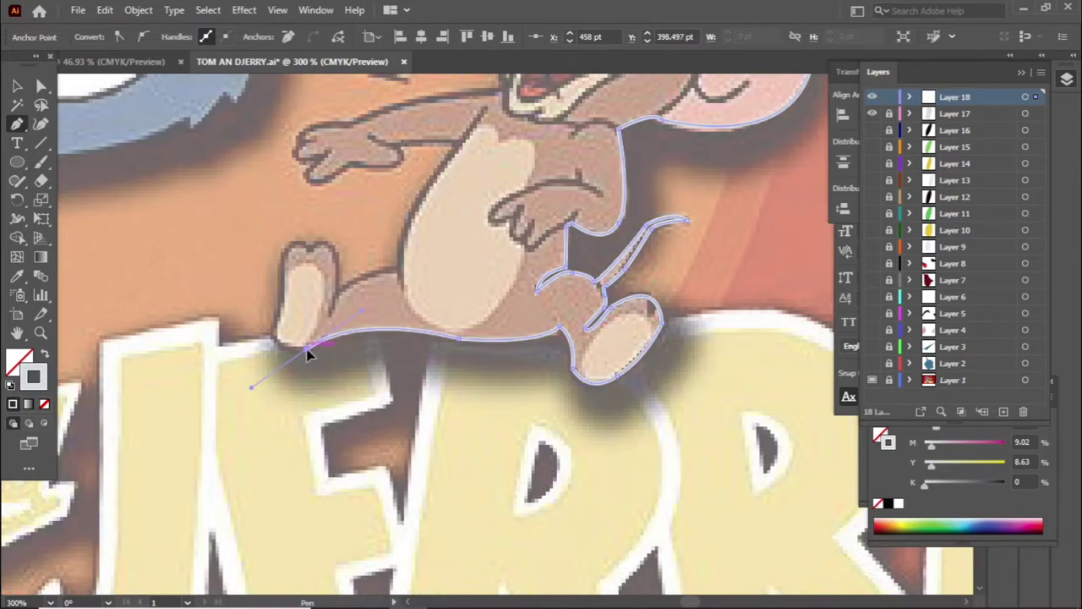
scroll(277, 330, up, 3)
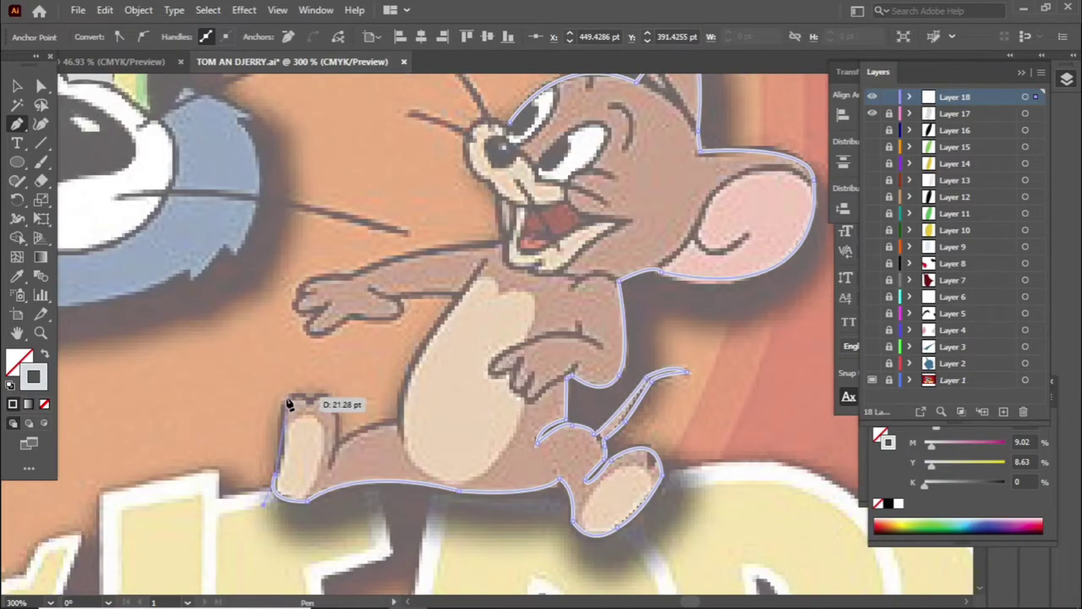
drag(282, 404, 273, 369)
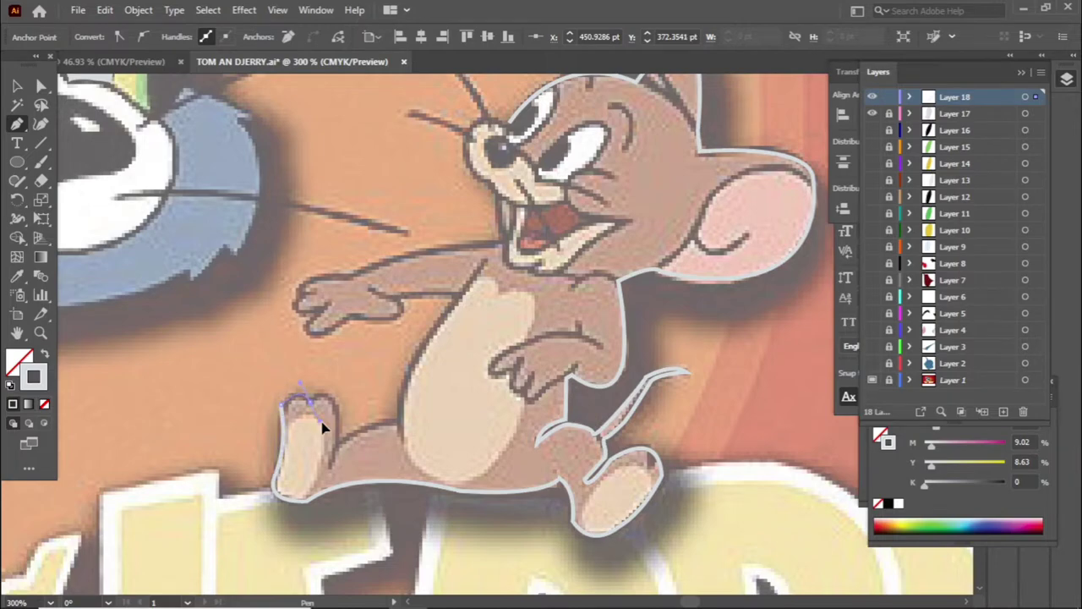
drag(330, 461, 304, 557)
click(330, 461)
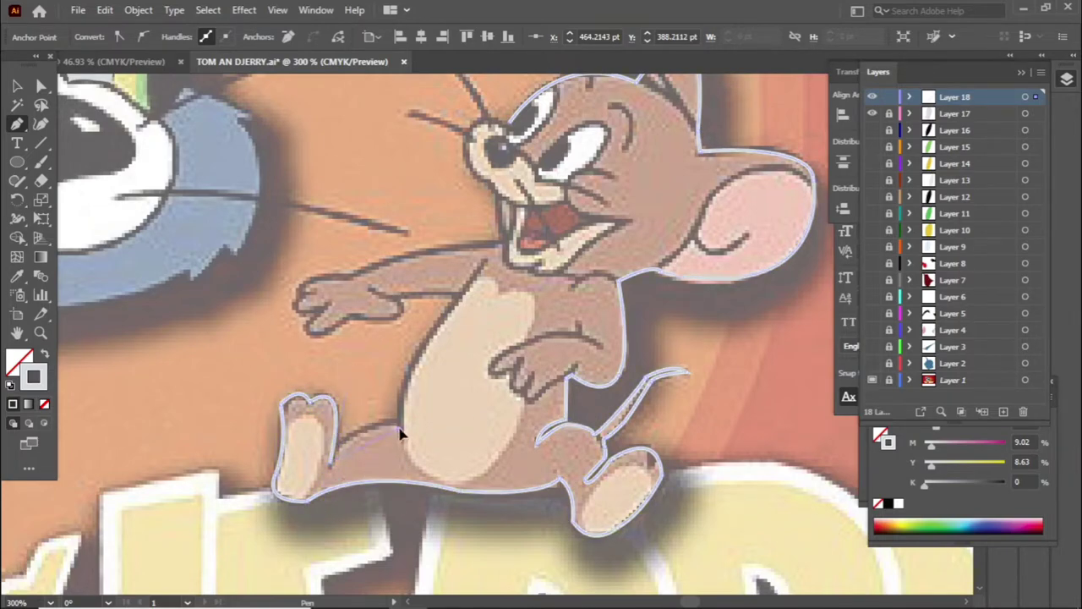
scroll(433, 449, up, 2)
click(484, 340)
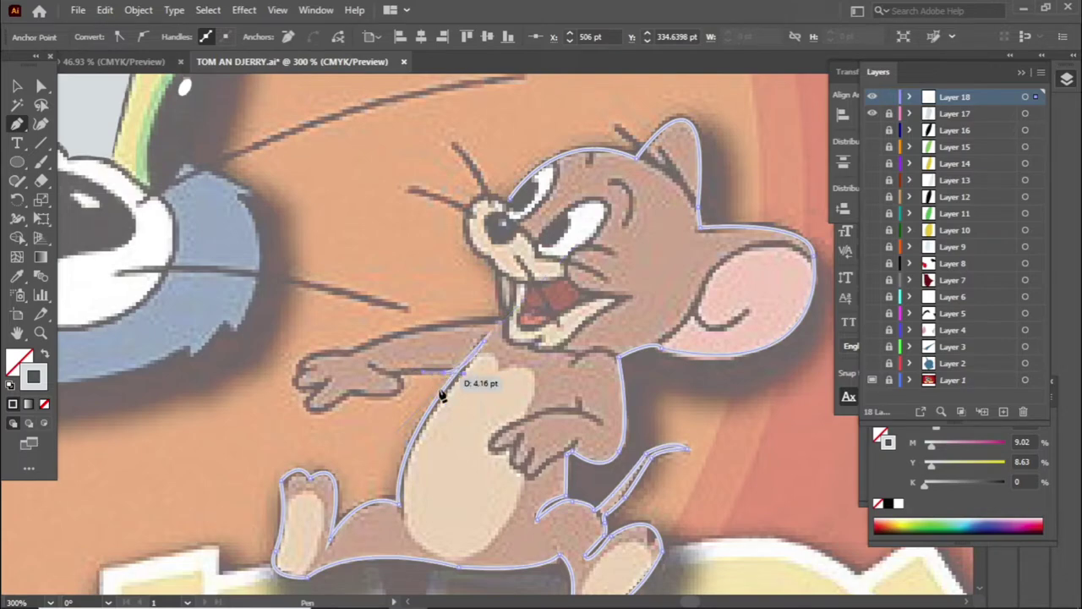
drag(448, 380, 500, 366)
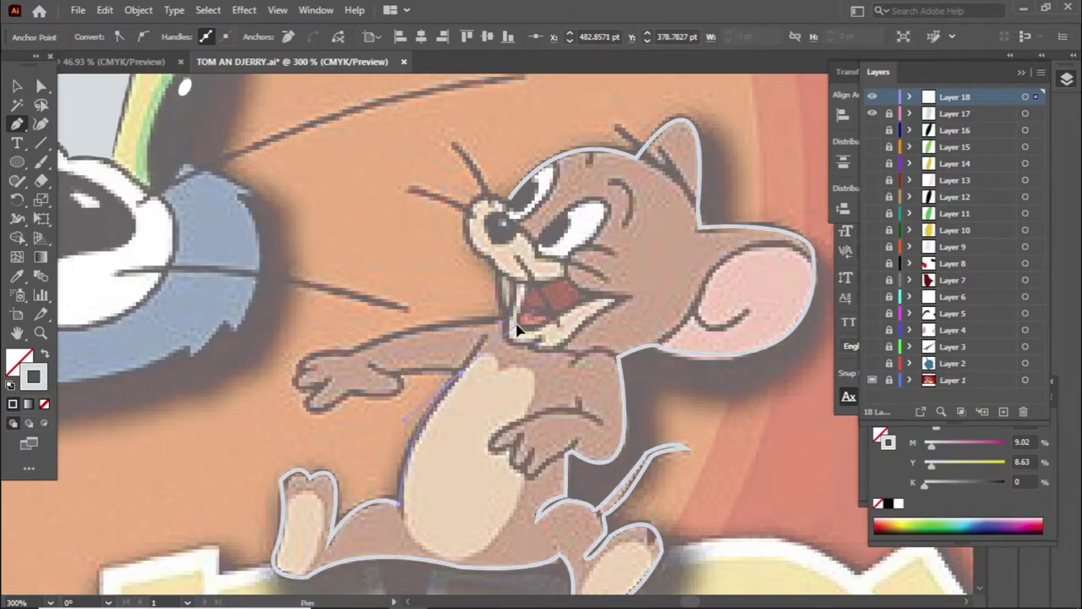
scroll(476, 376, up, 3)
Step: Trace the fingers, hand, mouth and nose, close the path and fill it brown
click(311, 363)
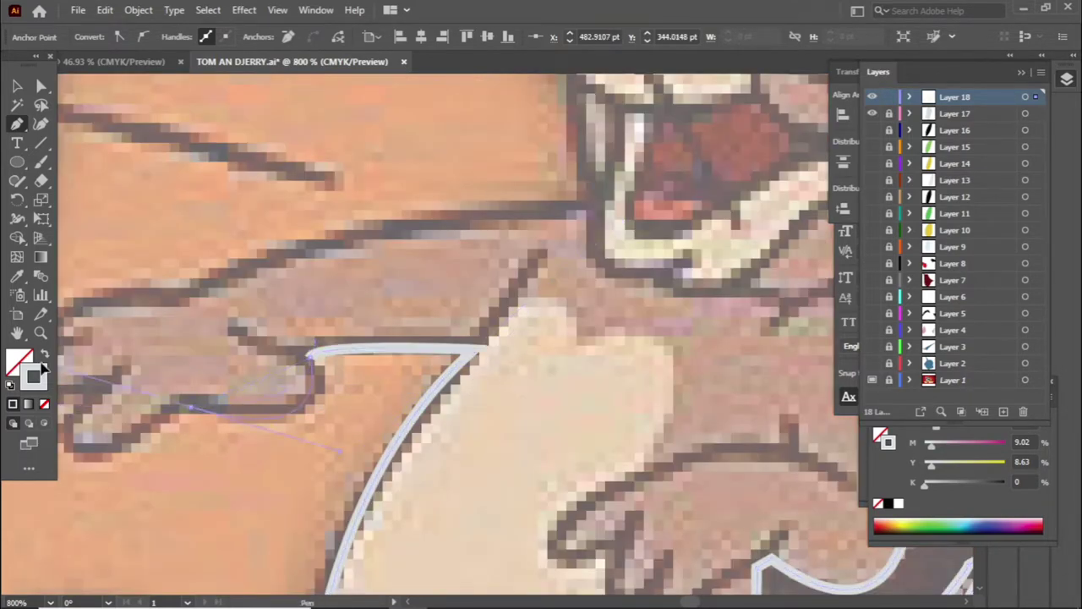
click(229, 398)
scroll(229, 398, down, 3)
scroll(429, 518, up, 1)
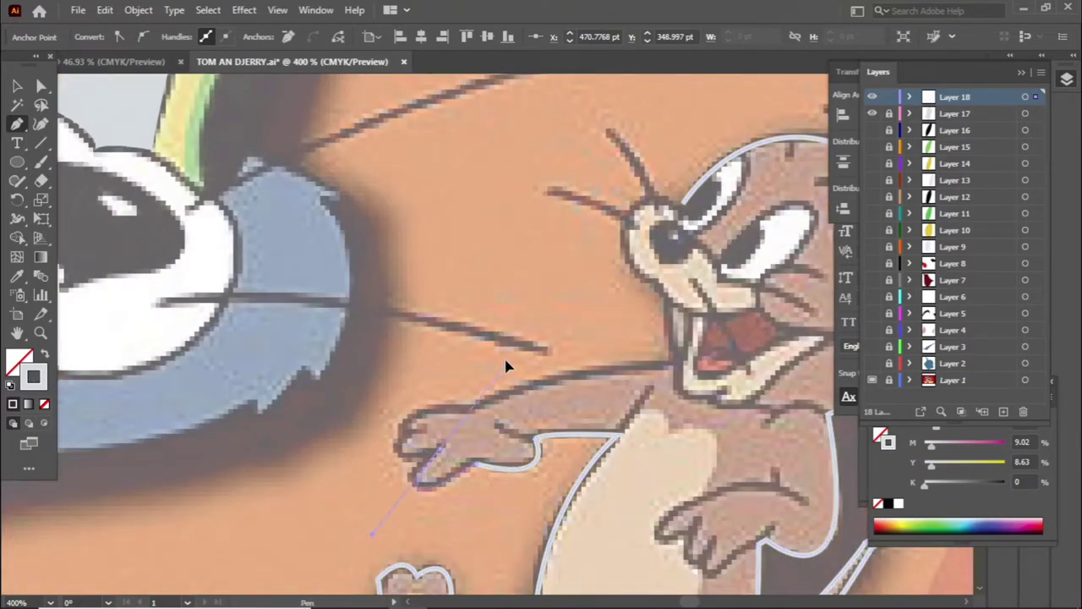
drag(518, 370, 429, 411)
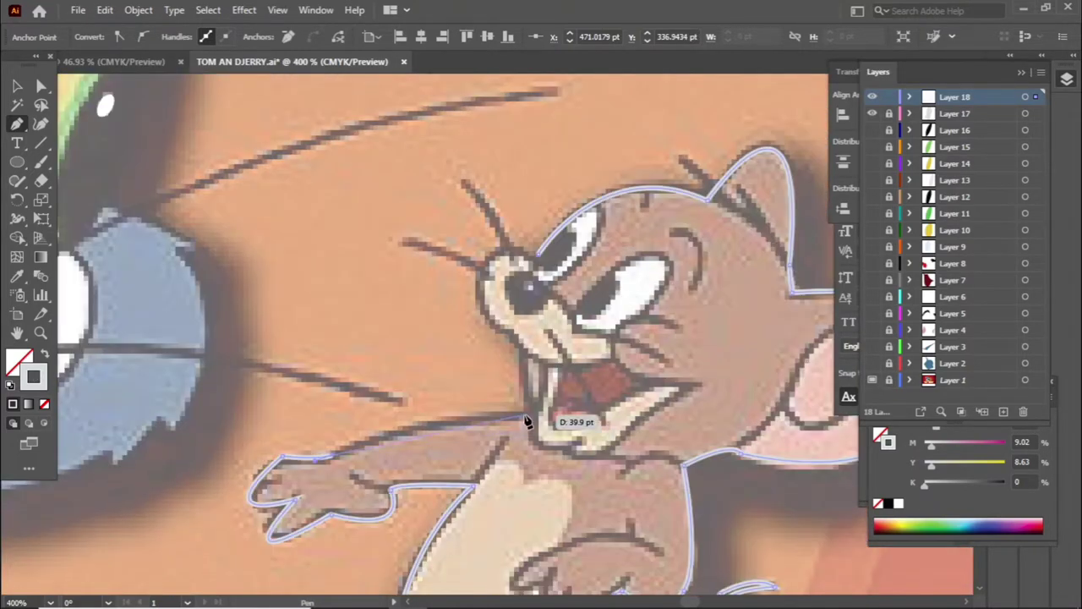
drag(527, 418, 538, 427)
scroll(538, 427, down, 1)
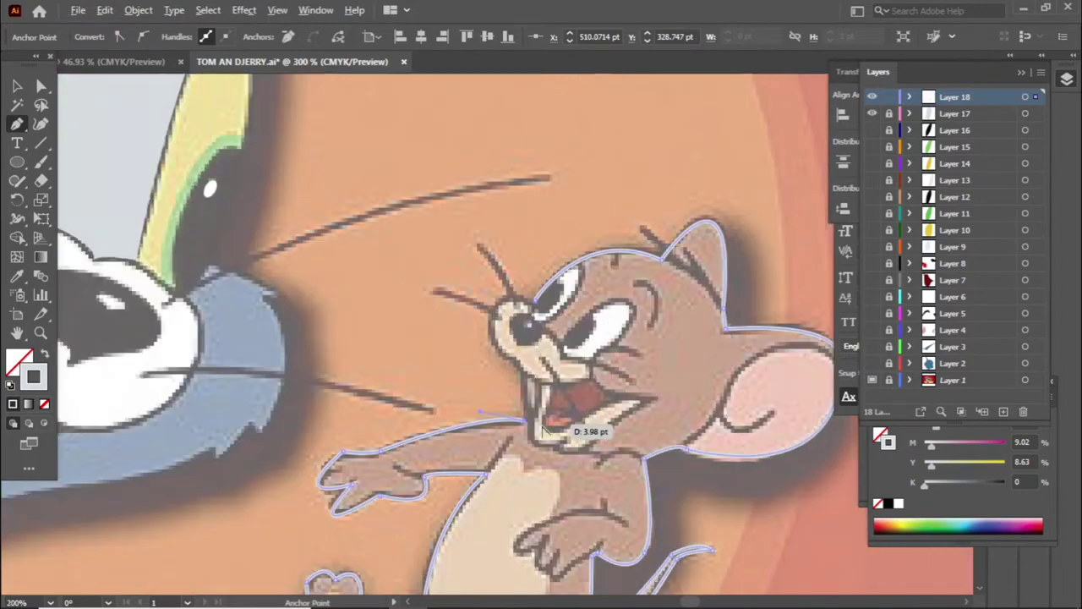
drag(481, 321, 503, 299)
click(522, 369)
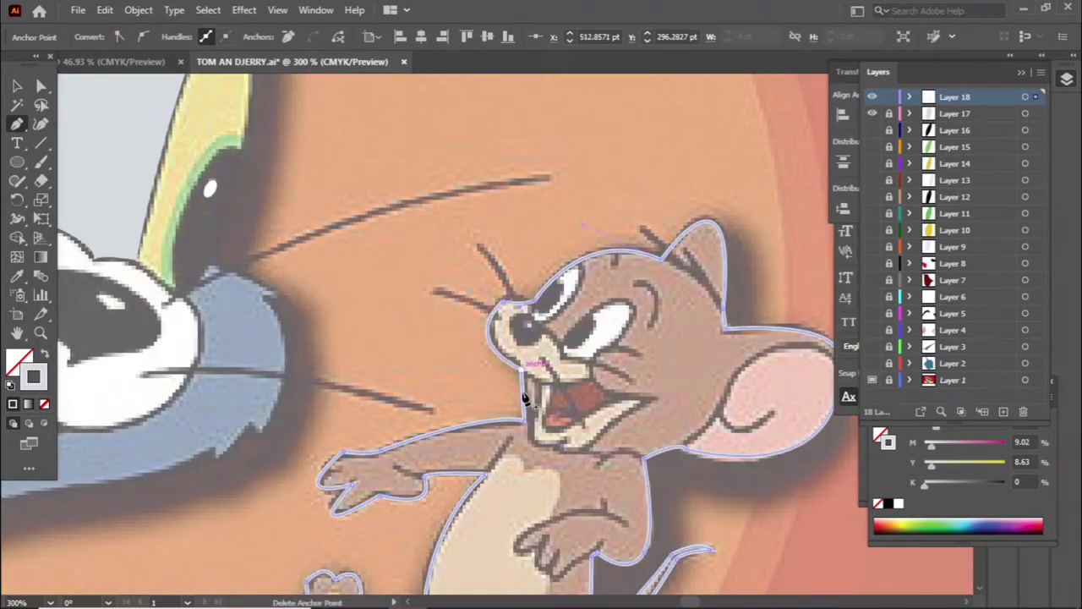
click(575, 279)
key(v)
key(ctrl+1)
Step: Zoom in on Jerry and trace the outer outline of his ear as a closed path
key(ctrl+shift+a)
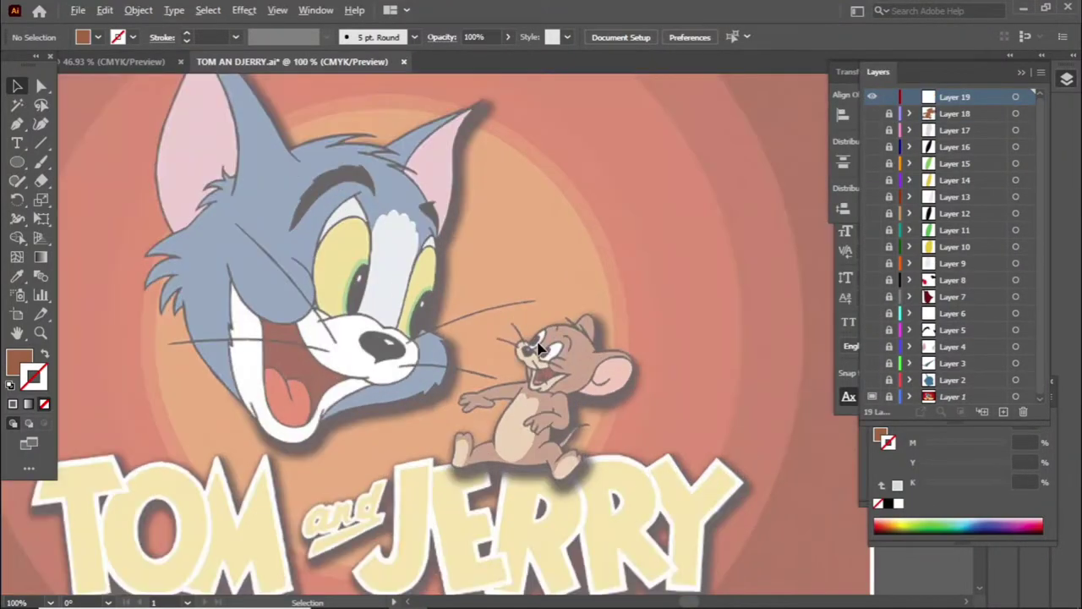
key(ctrl+plus)
key(shift+x)
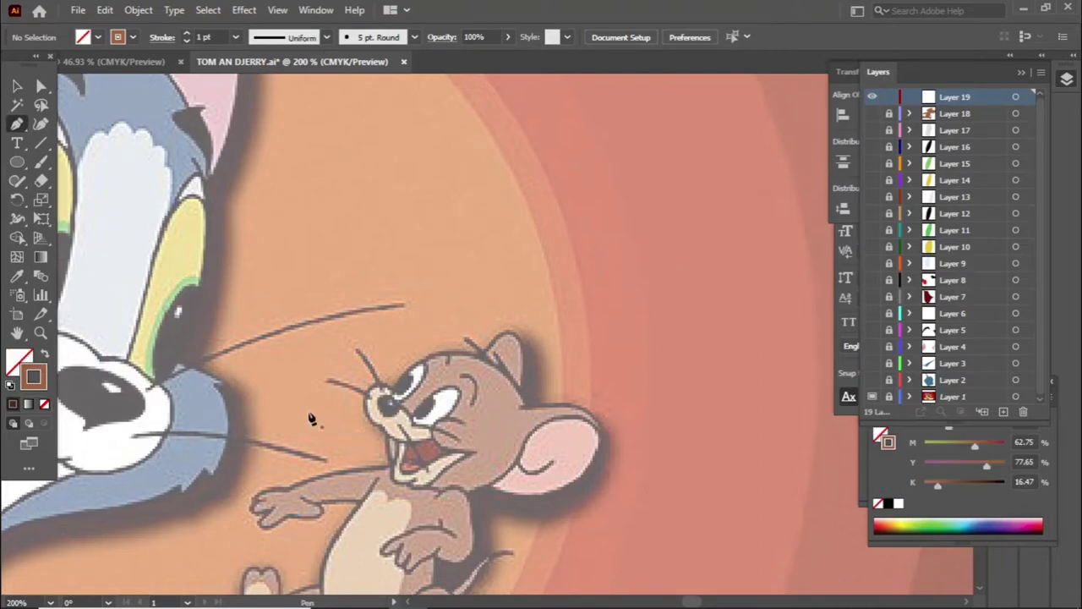
key(ctrl+plus)
click(484, 394)
drag(593, 347, 668, 379)
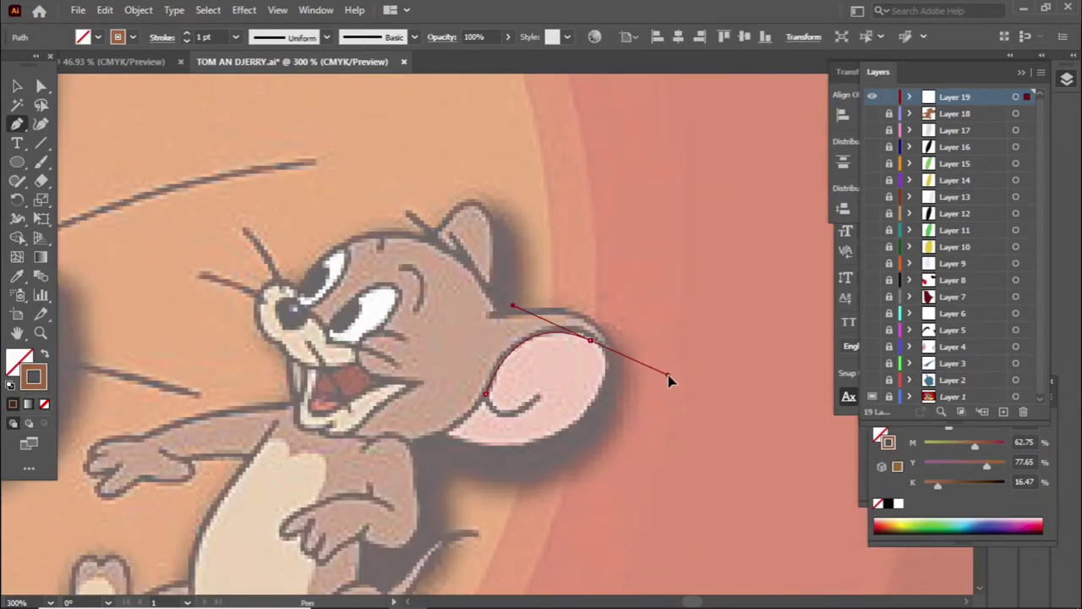
drag(549, 437, 462, 488)
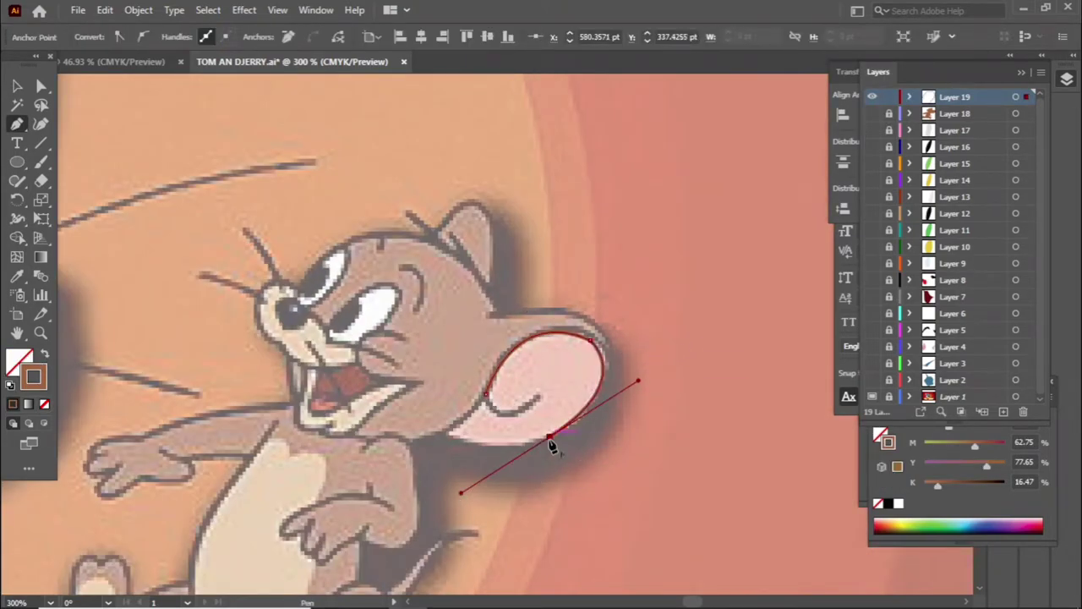
drag(484, 394, 440, 437)
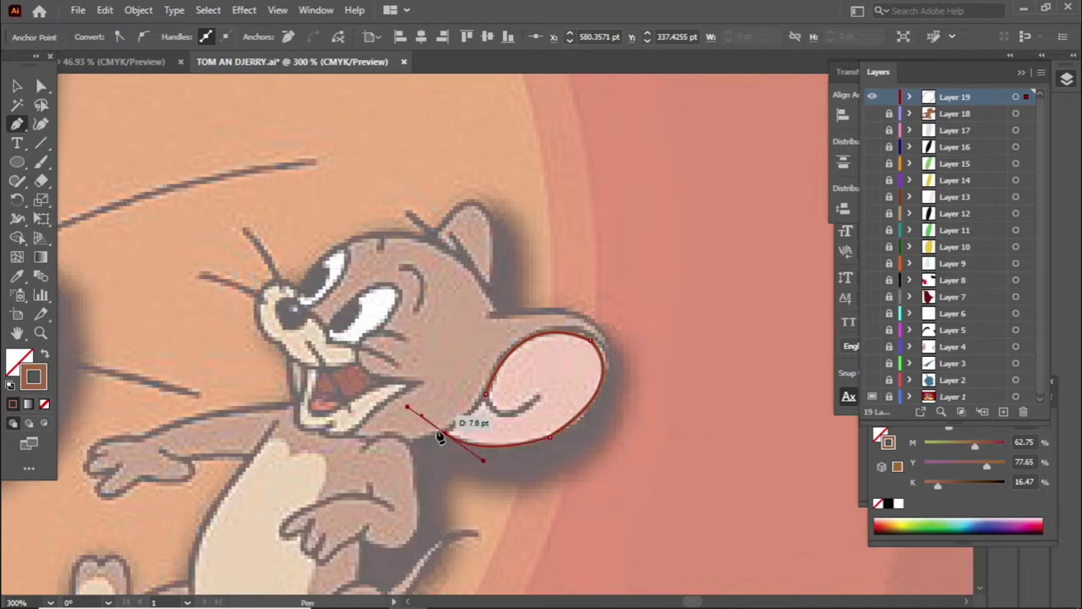
Step: Add the inner ear line and give Jerry's ear a salmon fill
click(485, 396)
drag(525, 404, 544, 400)
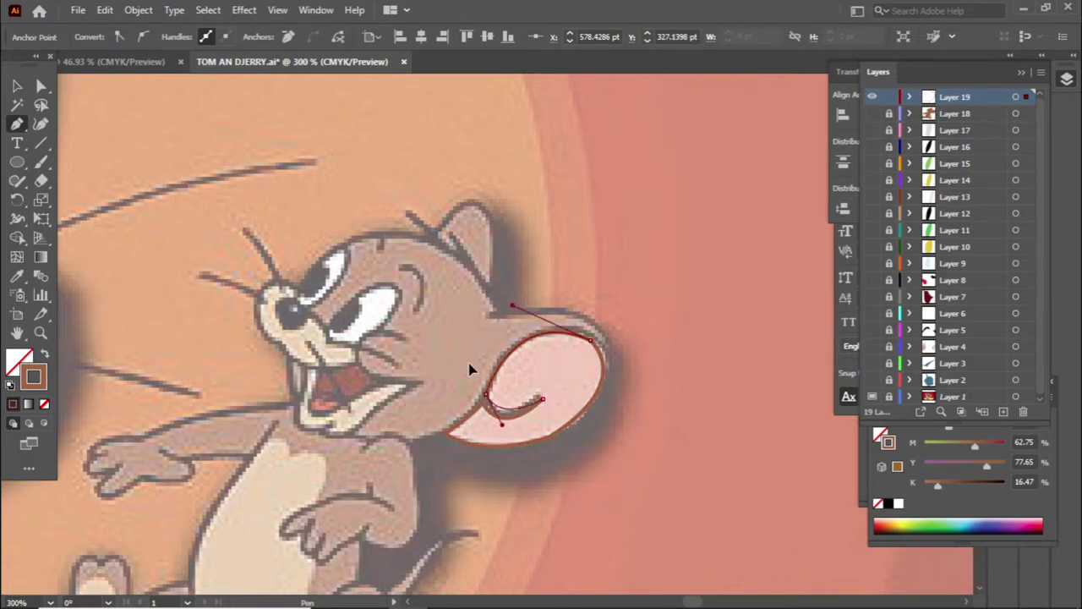
scroll(508, 406, down, 2)
scroll(560, 442, down, 1)
key(i)
click(544, 310)
key(v)
scroll(423, 338, left, 5)
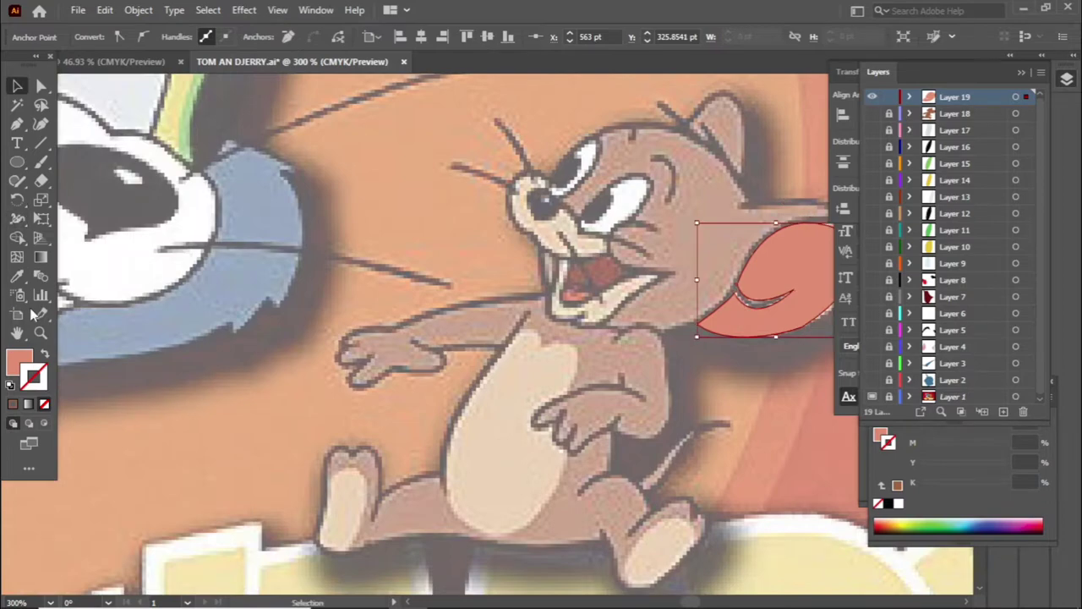
Step: Start tracing the outline of Jerry's light belly patch
key(ctrl+shift+a)
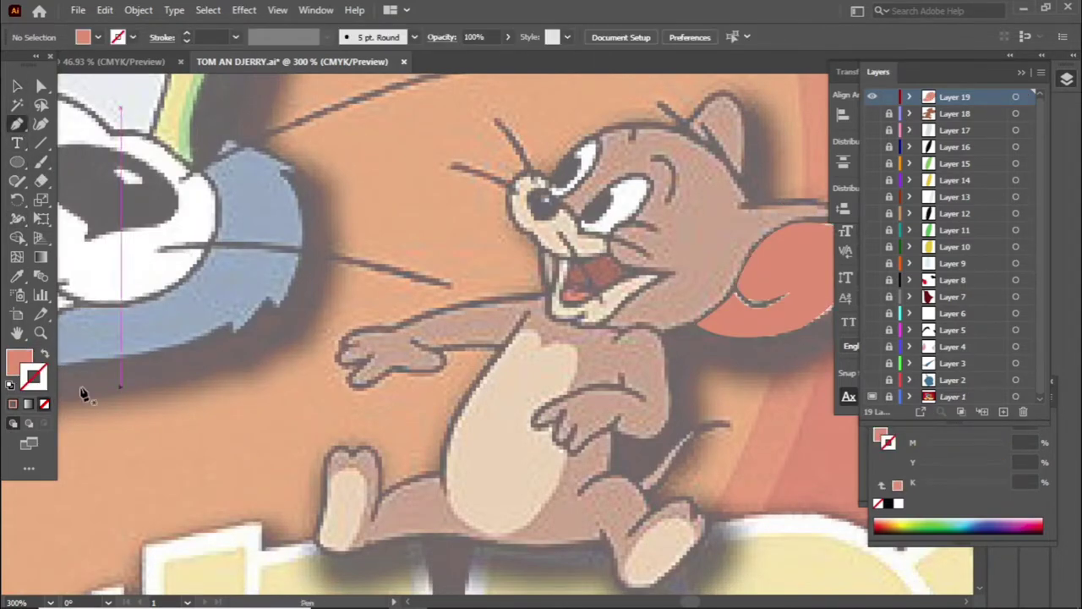
key(shift+x)
click(541, 344)
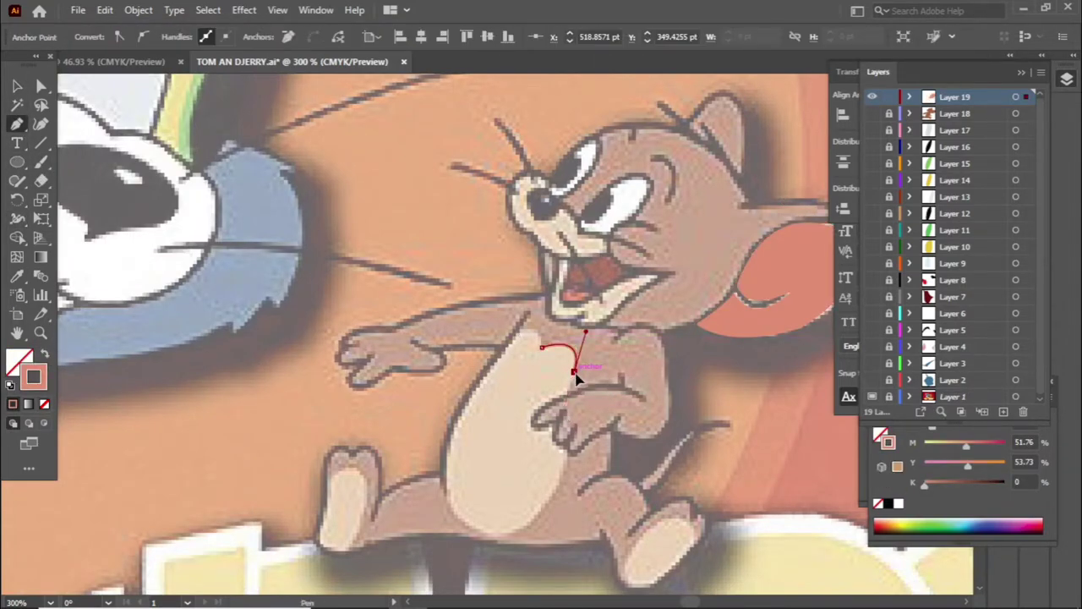
mouse_move(569, 391)
mouse_down()
mouse_move(572, 431)
mouse_move(598, 429)
mouse_up()
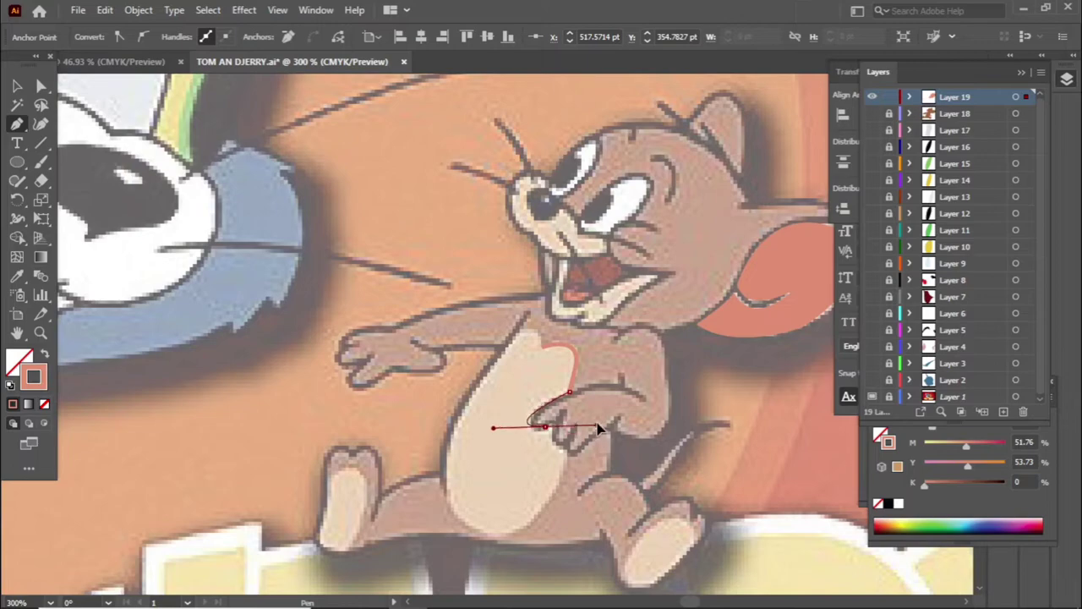
click(566, 455)
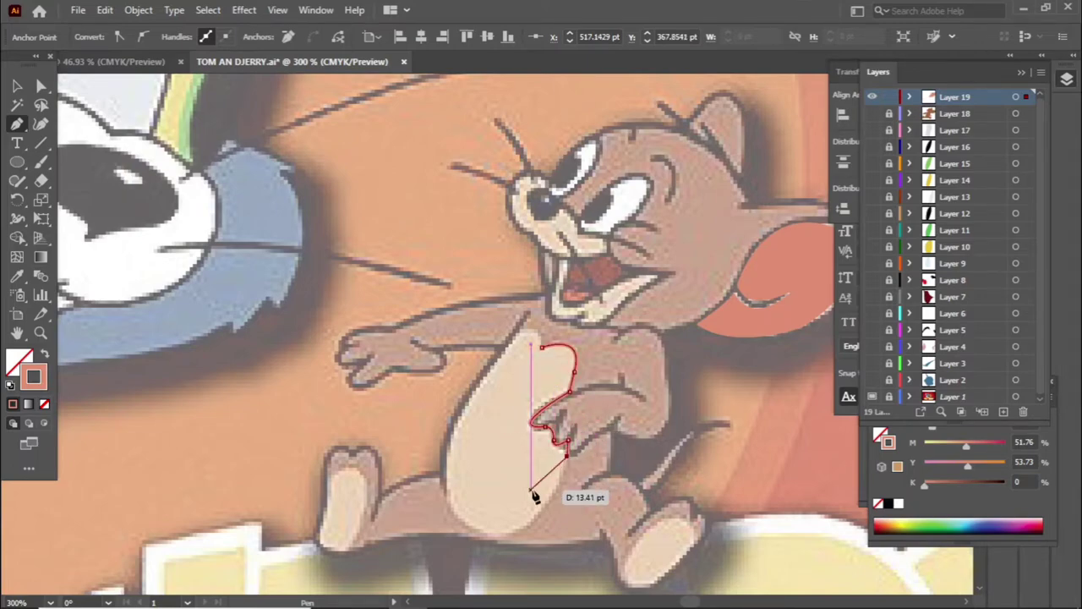
scroll(535, 497, down, 1)
drag(495, 499, 440, 508)
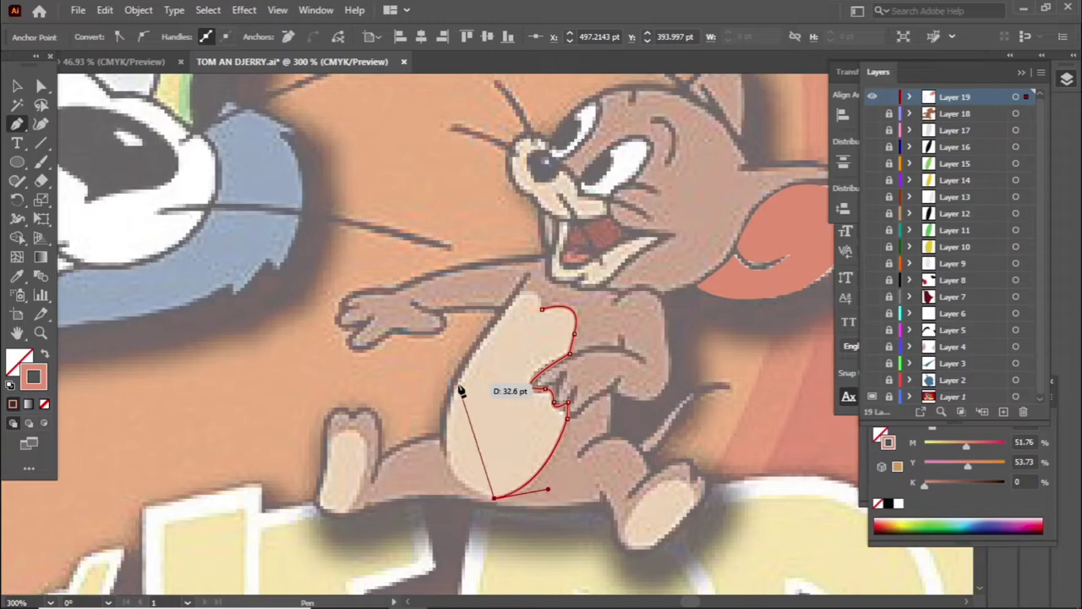
Step: Close the belly outline and fill it with the tan colour
drag(458, 385, 504, 283)
scroll(524, 329, up, 1)
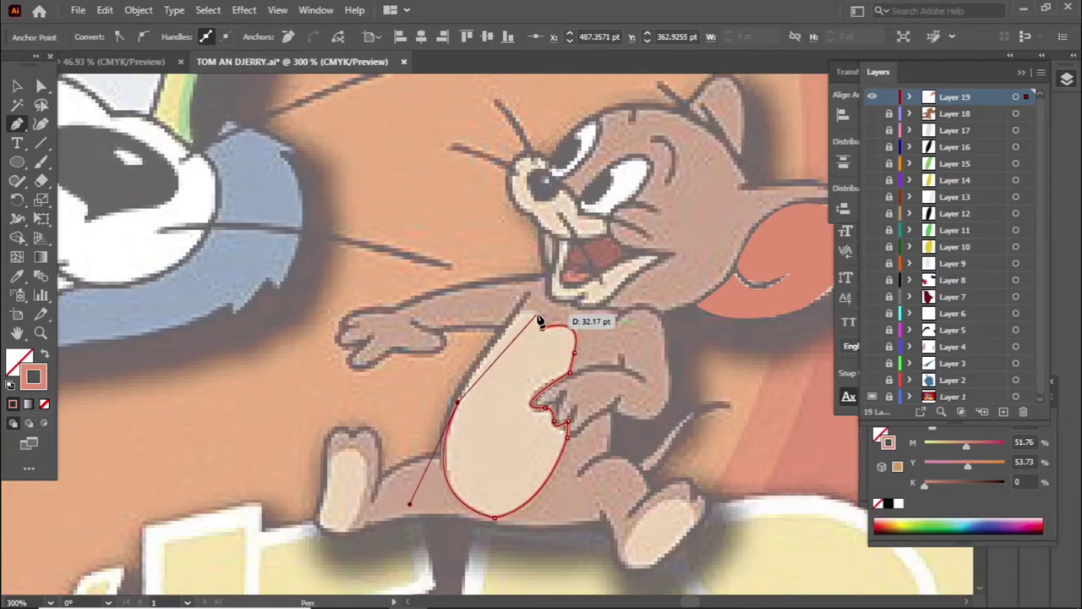
drag(541, 321, 586, 311)
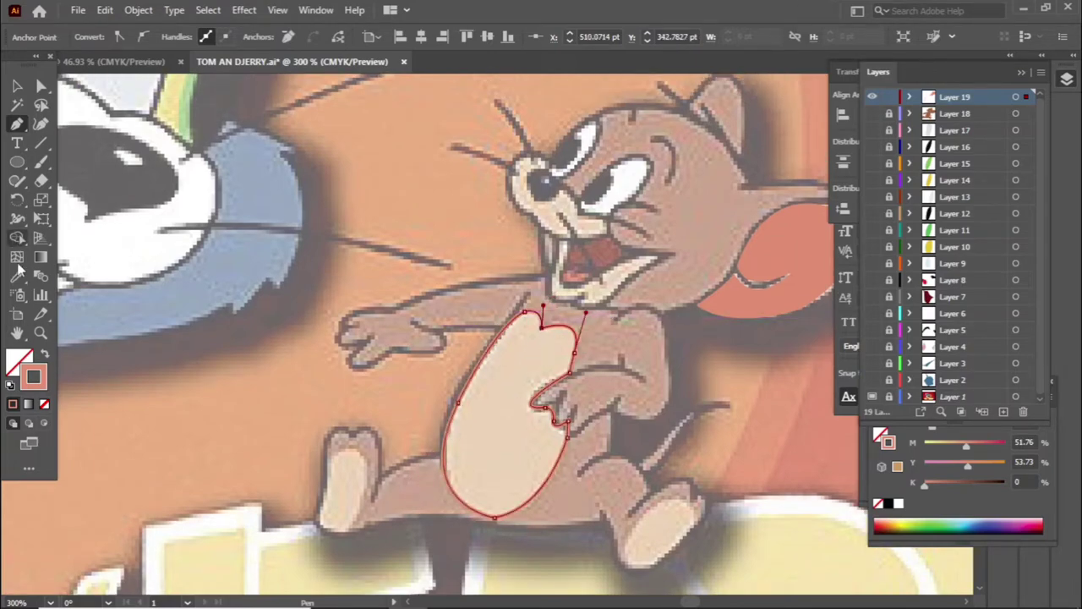
click(350, 341)
key(v)
click(337, 466)
Step: Trace Jerry's left foot pad and fill it with orange-tan
scroll(336, 467, down, 1)
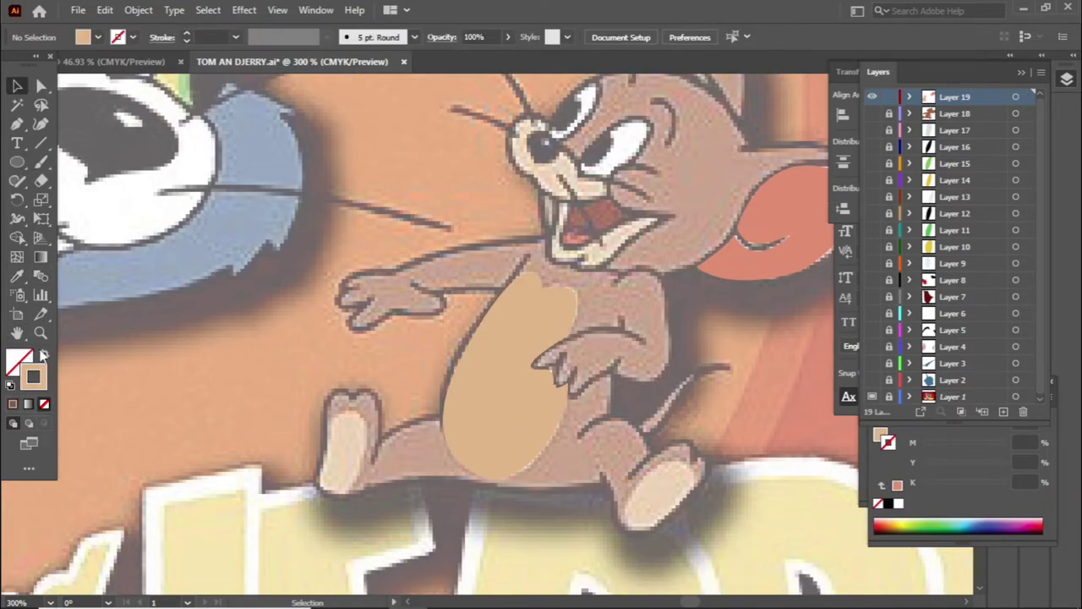
click(18, 125)
drag(366, 446, 388, 519)
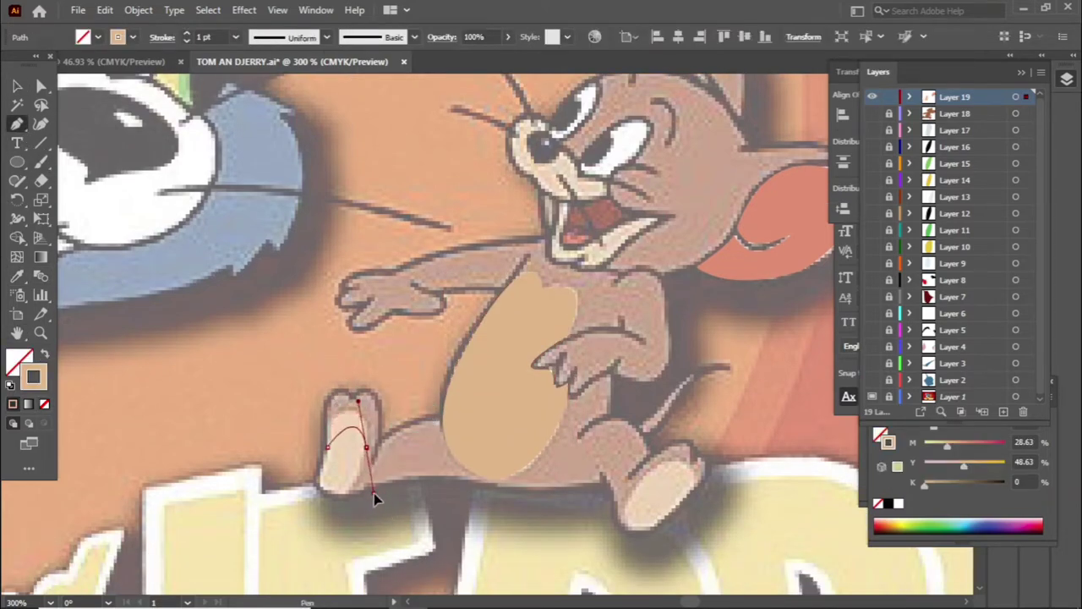
key(ctrl+z)
drag(360, 415, 402, 420)
click(359, 416)
drag(348, 490, 309, 488)
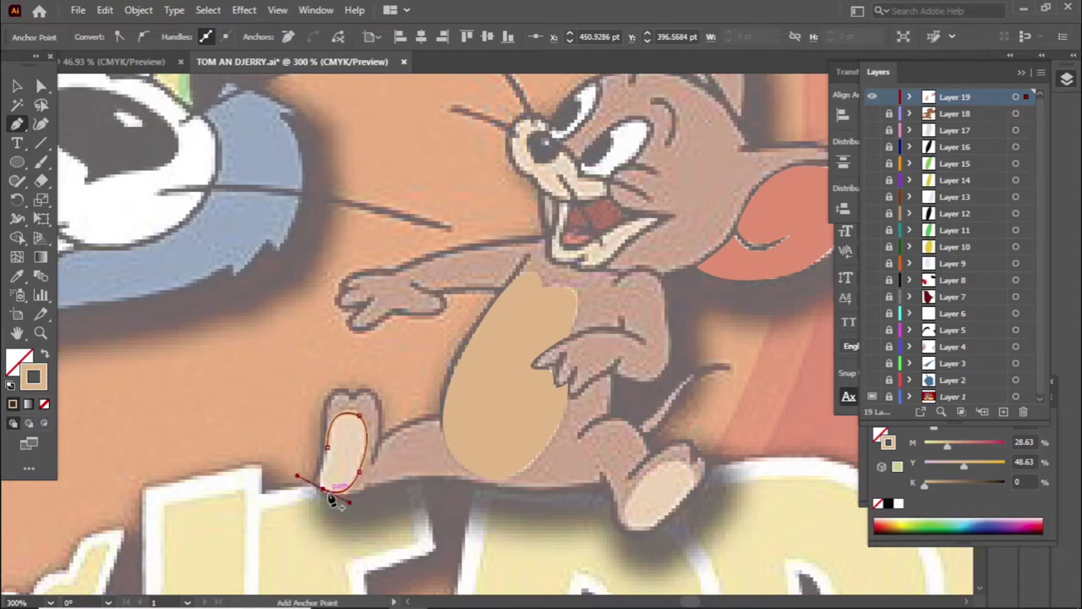
click(84, 324)
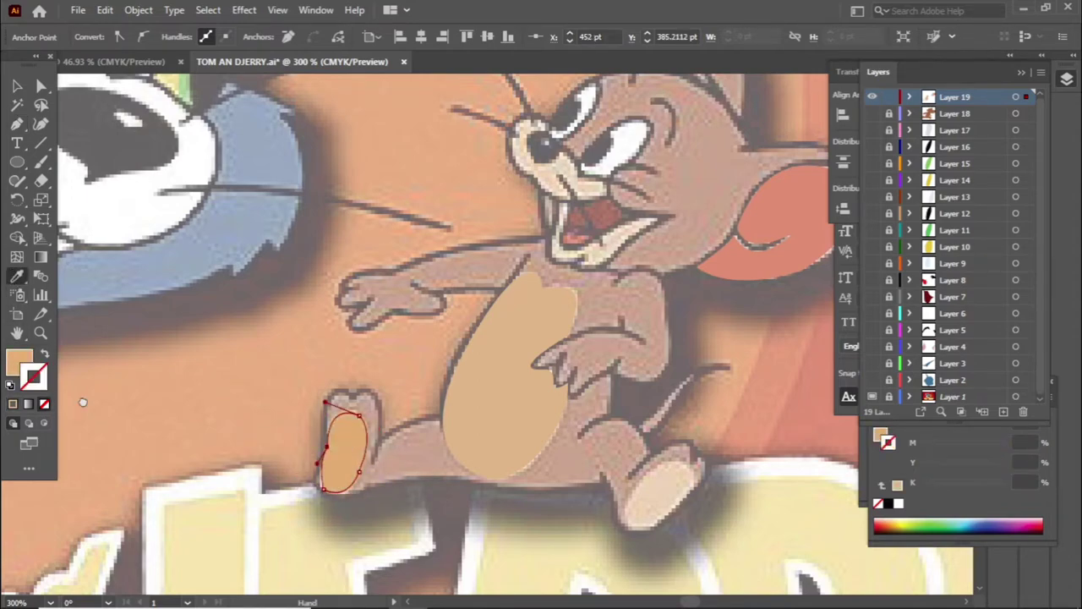
drag(507, 339, 308, 380)
click(305, 423)
Step: Begin tracing Jerry's right foot pad as an outlined path
key(ctrl+shift+a)
key(p)
click(425, 539)
click(490, 531)
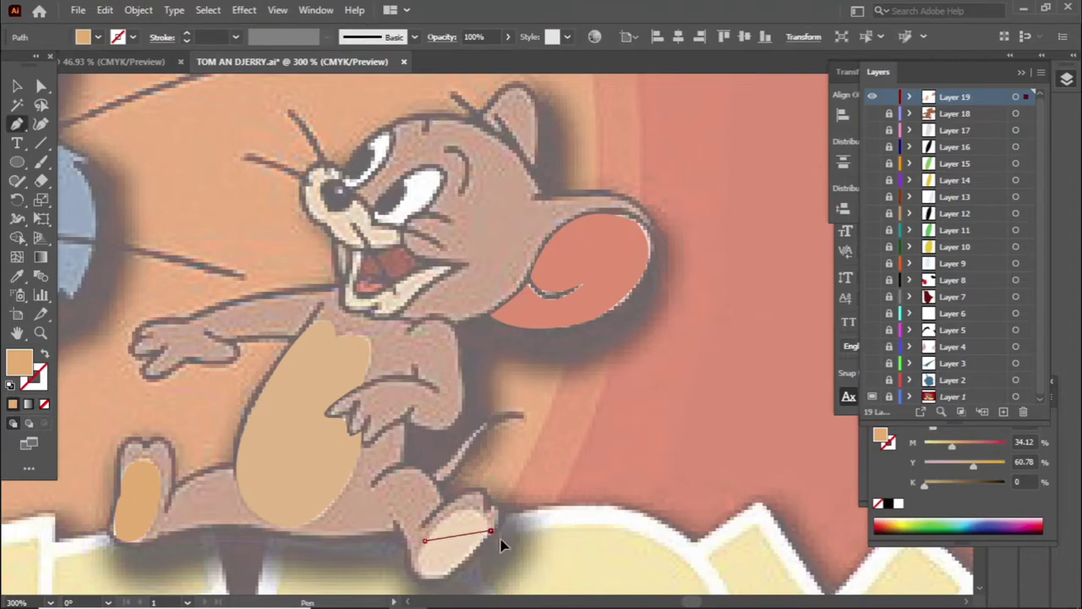
click(491, 533)
click(45, 358)
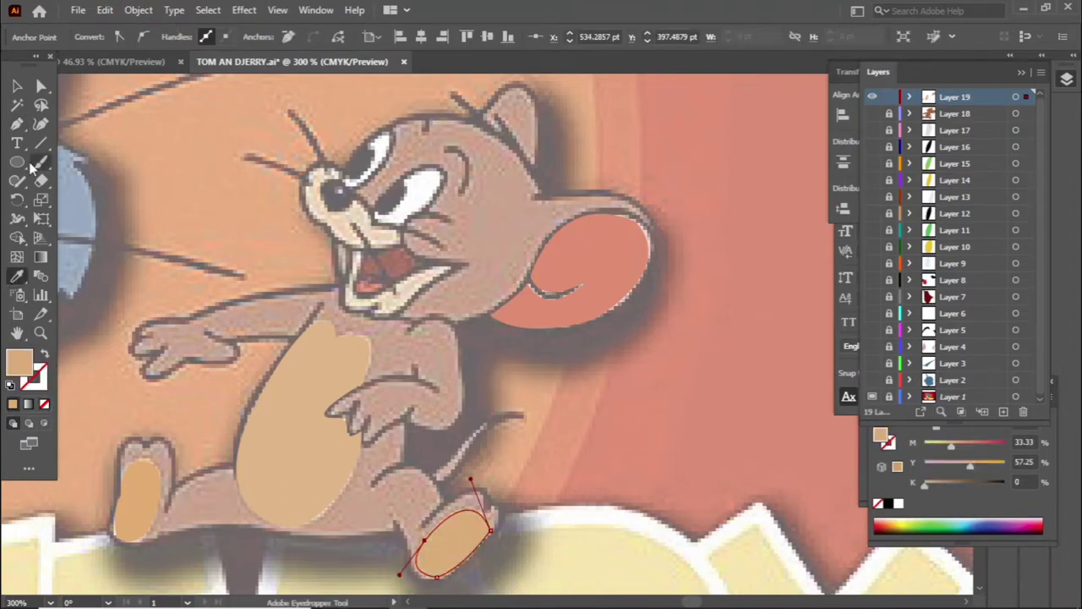
scroll(505, 437, up, 3)
Step: Trace a closed outline around Jerry's lower mouth, snout and snout tip
scroll(472, 410, down, 1)
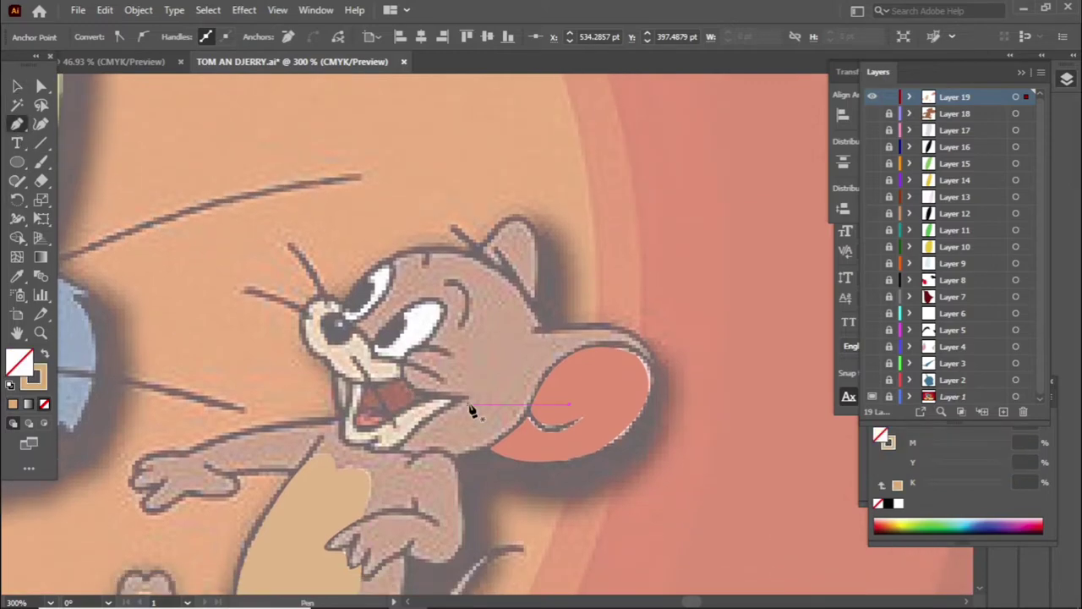
click(467, 404)
drag(389, 457, 386, 454)
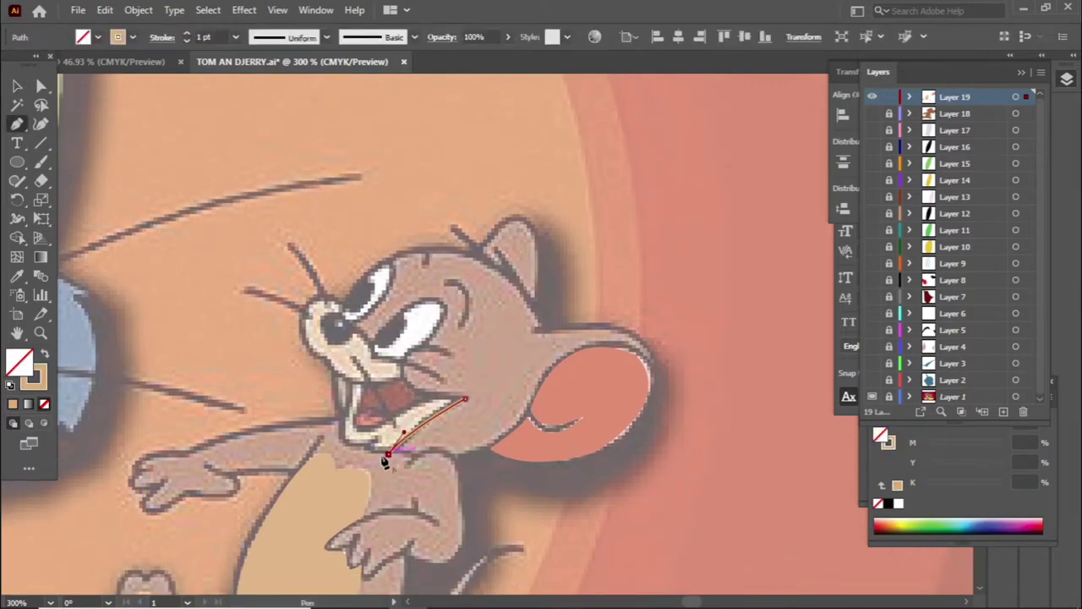
click(338, 452)
drag(351, 414, 368, 417)
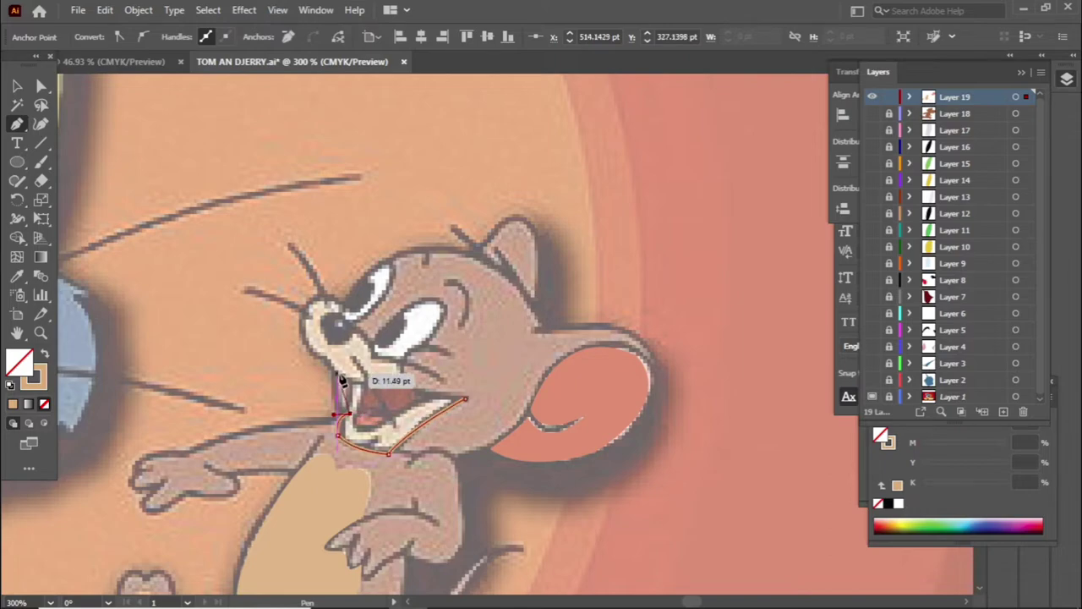
drag(342, 378, 338, 355)
drag(326, 289, 340, 306)
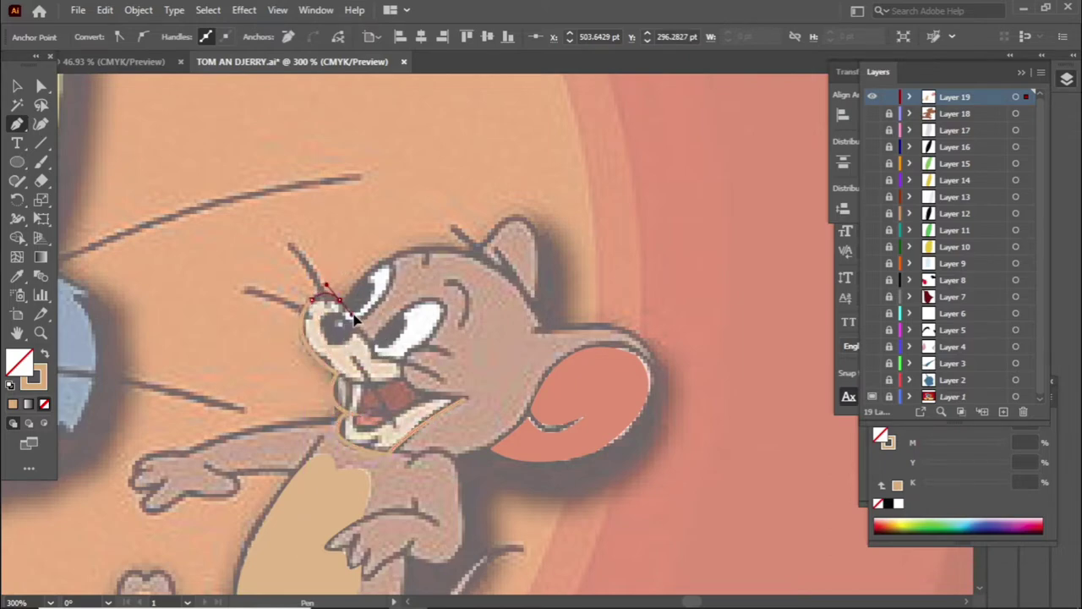
scroll(355, 317, up, 3)
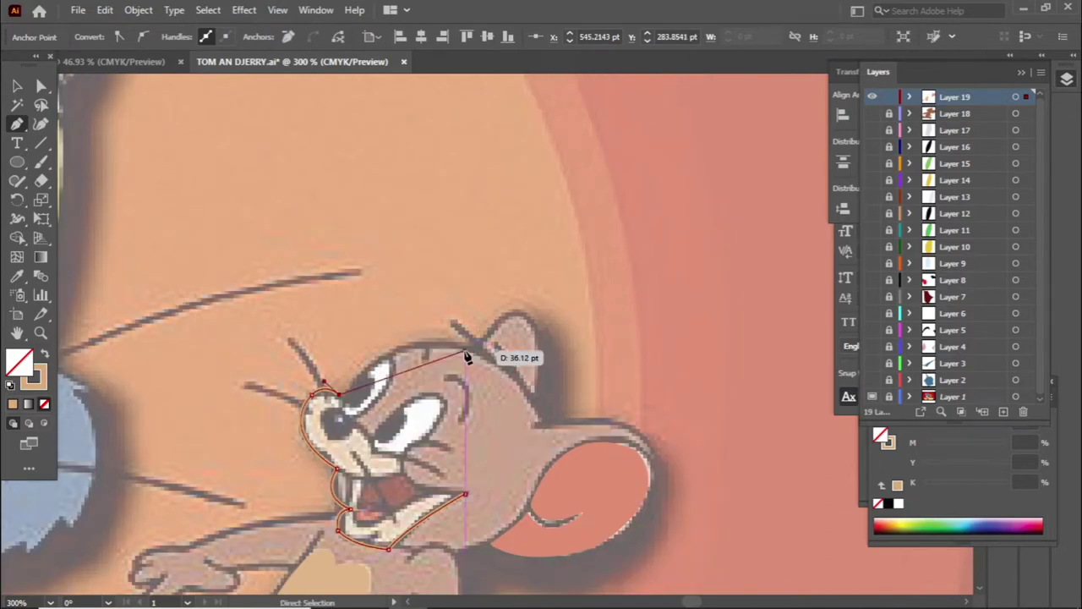
drag(373, 445, 400, 476)
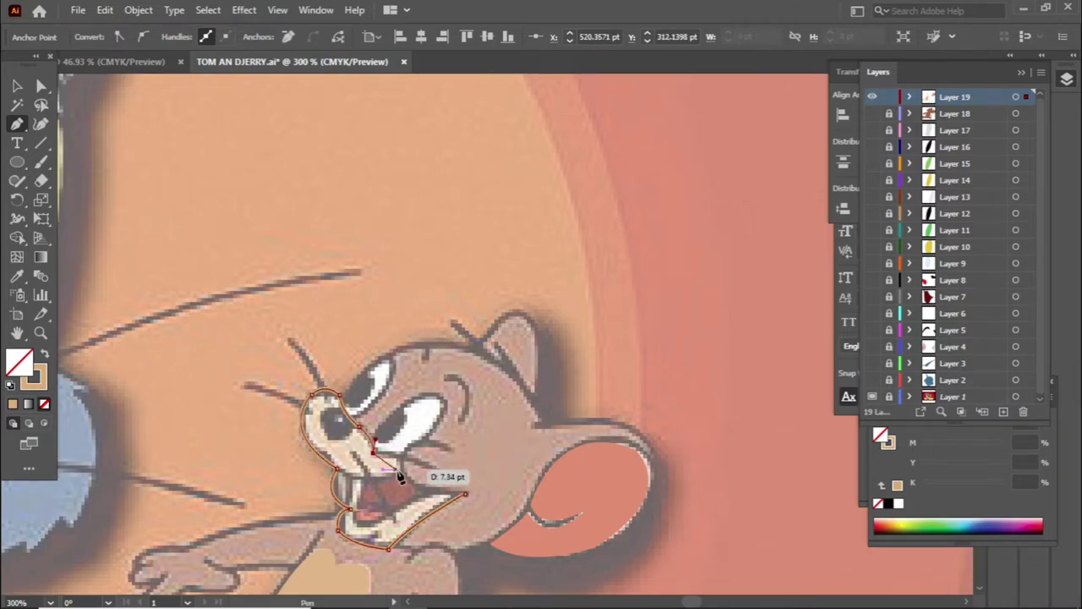
drag(465, 492, 499, 503)
Step: Turn the snout and mouth outline into a beige fill and zoom out
ctrl+click(520, 504)
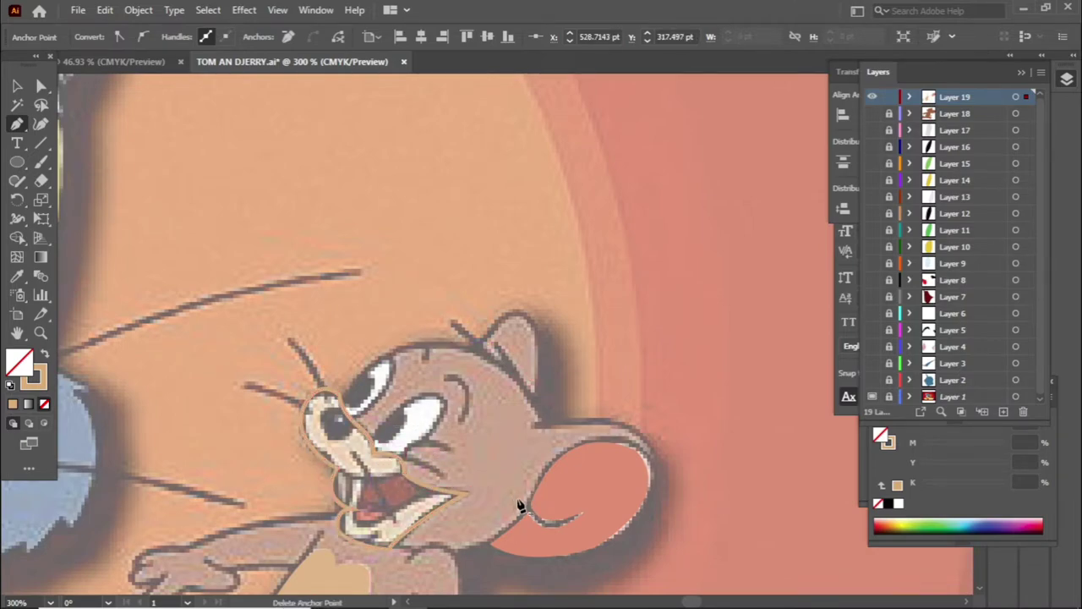
click(17, 86)
click(465, 493)
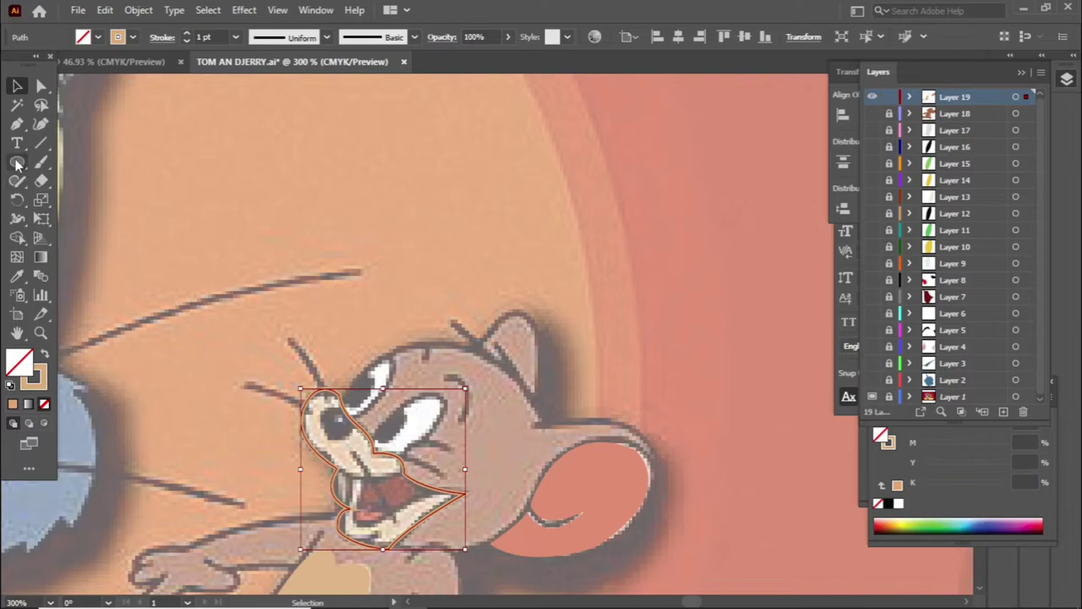
key(ctrl+minus)
key(ctrl+minus)
key(shift+x)
key(ctrl+shift+a)
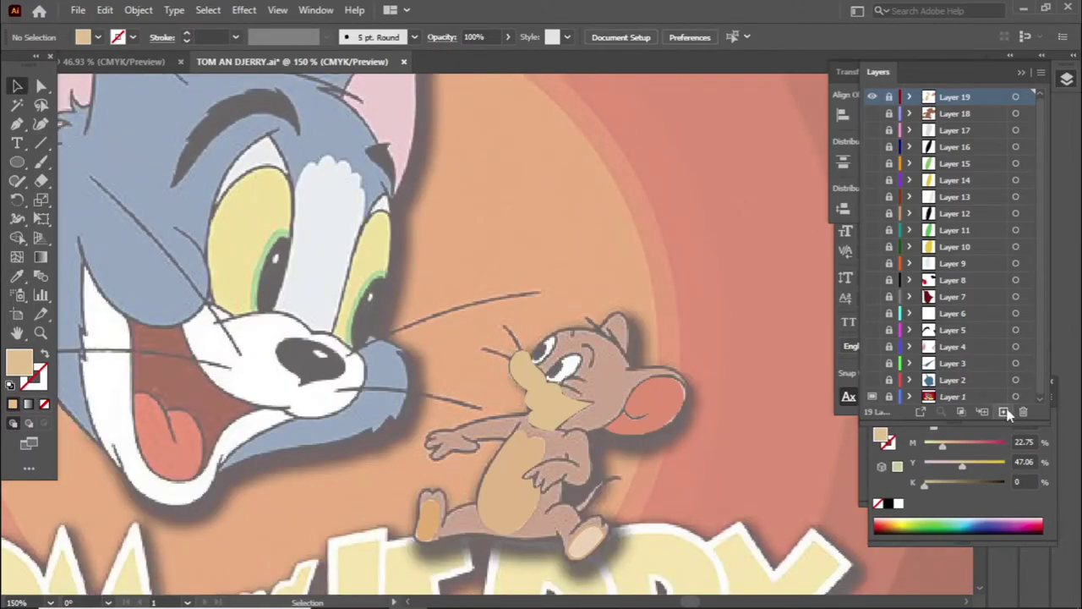
Step: Add a new layer and draw an oval over Jerry's eye
click(1005, 411)
scroll(640, 370, up, 1)
scroll(459, 431, up, 2)
click(17, 164)
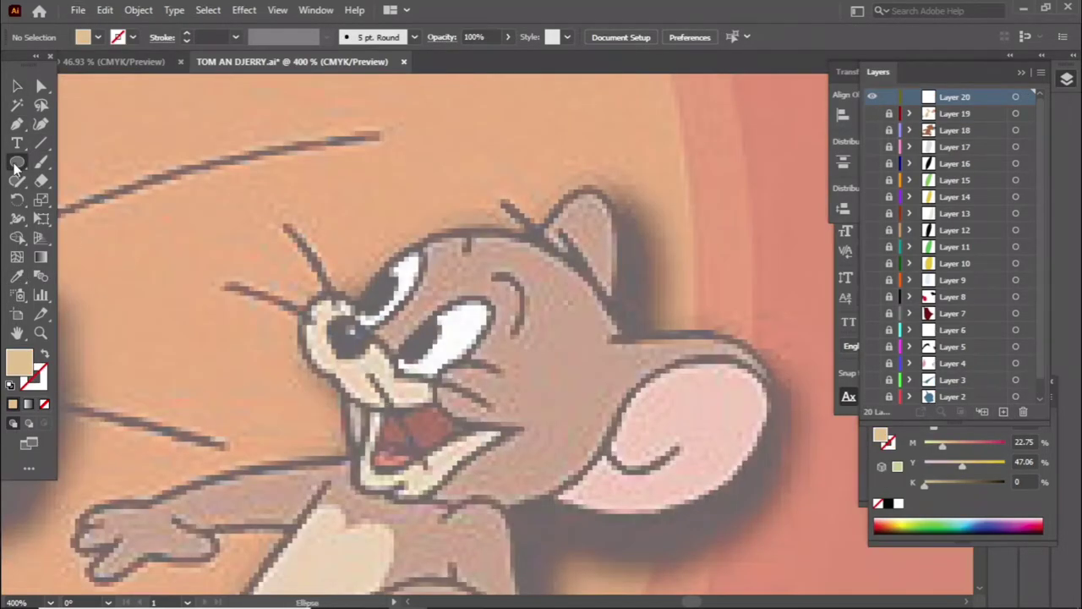
mouse_move(346, 336)
mouse_down()
mouse_move(368, 315)
mouse_move(379, 348)
mouse_move(357, 343)
mouse_up()
key(ctrl+z)
Step: Fill the eye oval with black
double_click(19, 362)
click(668, 512)
click(1034, 316)
key(v)
click(459, 422)
scroll(460, 422, down, 1)
key(t)
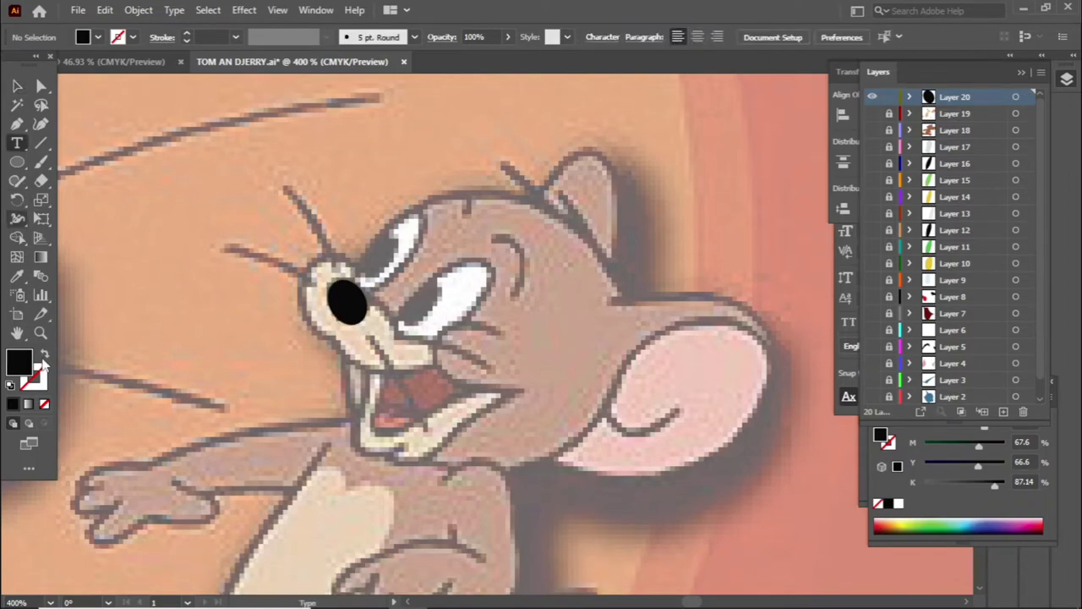
Step: Trace the inside of Jerry's mouth and fill it with sampled red
click(45, 354)
key(p)
click(439, 370)
click(373, 369)
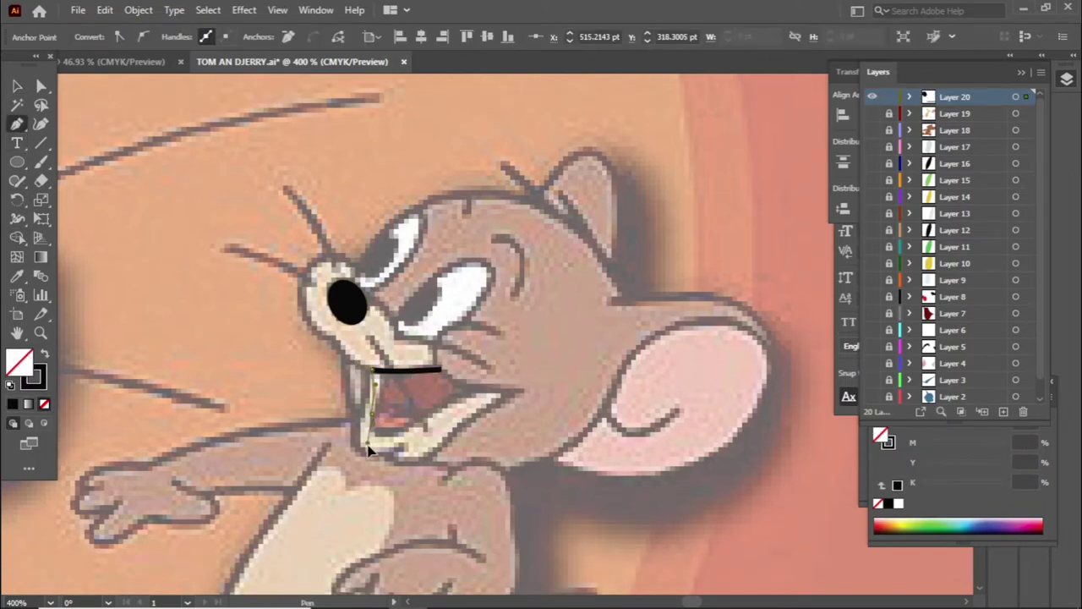
click(463, 393)
drag(439, 369, 443, 375)
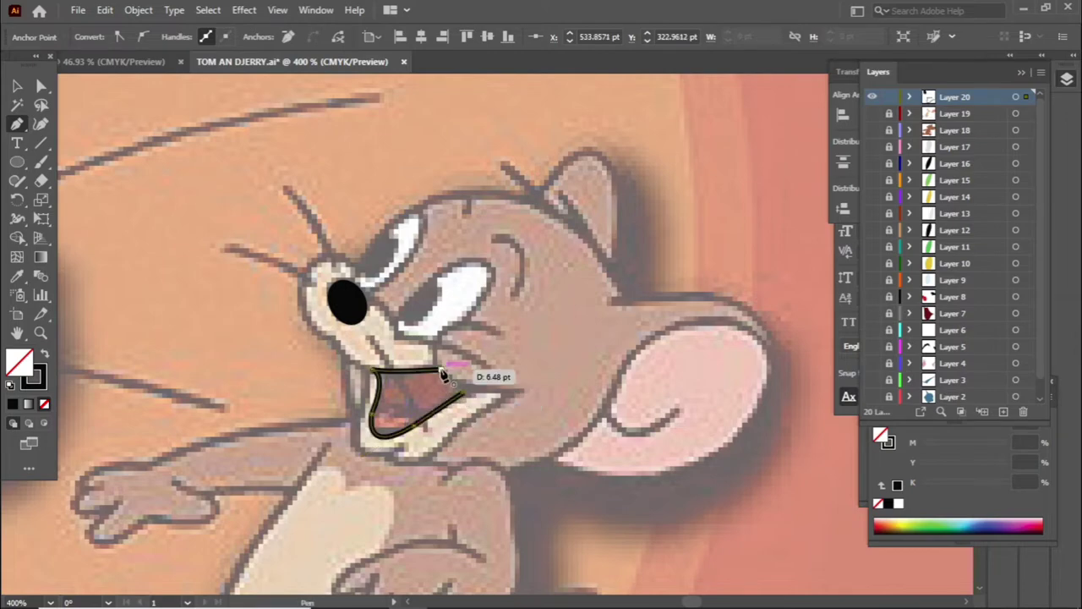
click(397, 416)
key(ctrl+0)
key(ctrl+plus)
Step: Zoom back in on Jerry's face and show the layer with the new eye and mouth
key(v)
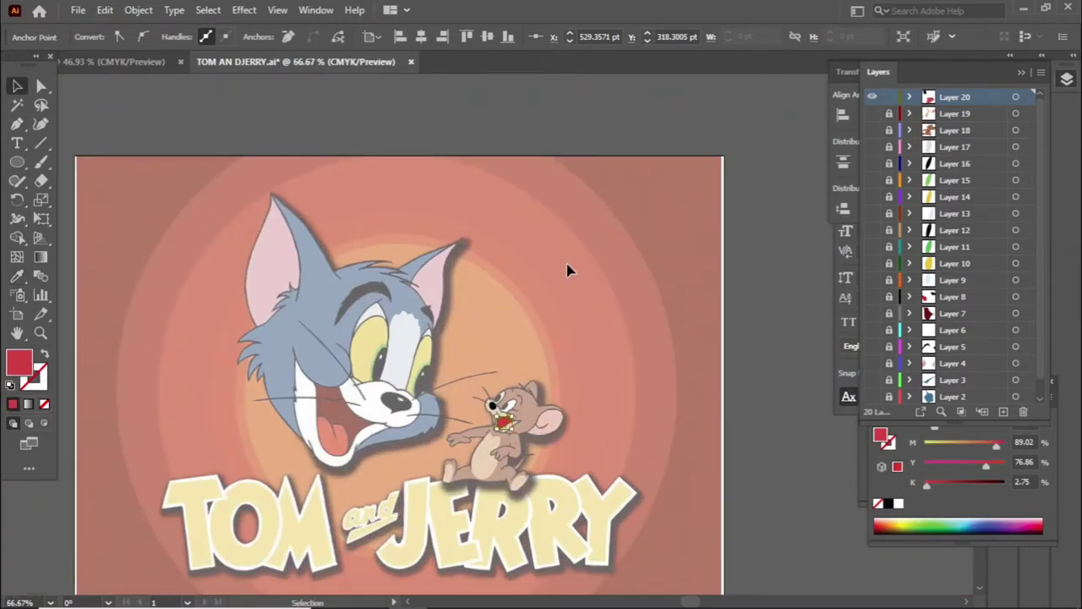
key(ctrl+shift+a)
key(ctrl+plus)
key(ctrl+plus)
key(ctrl+plus)
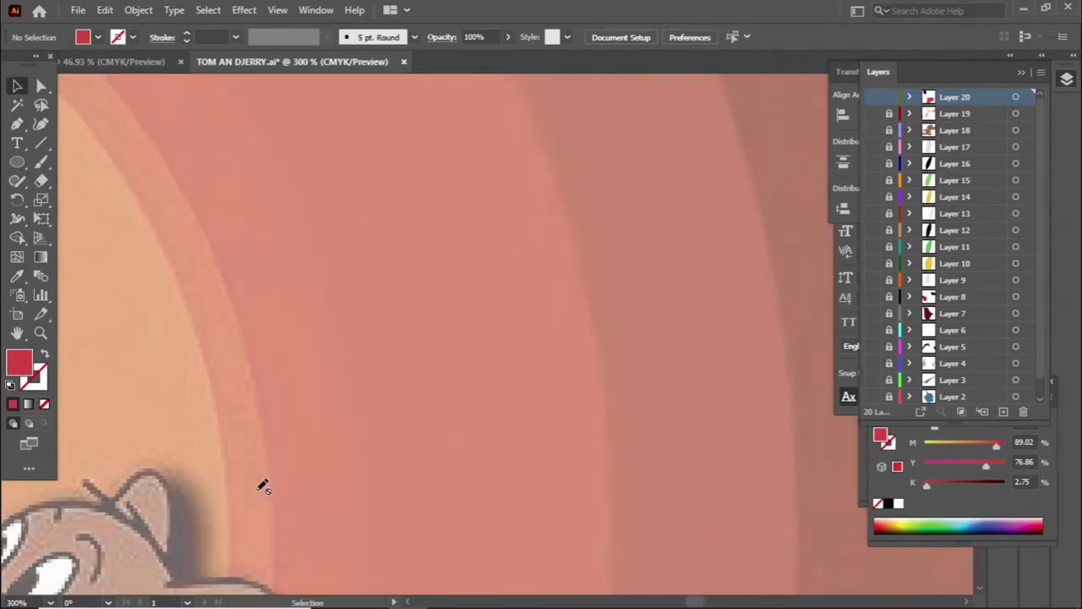
key(ctrl+plus)
key(ctrl+plus)
key(ctrl+plus)
click(873, 97)
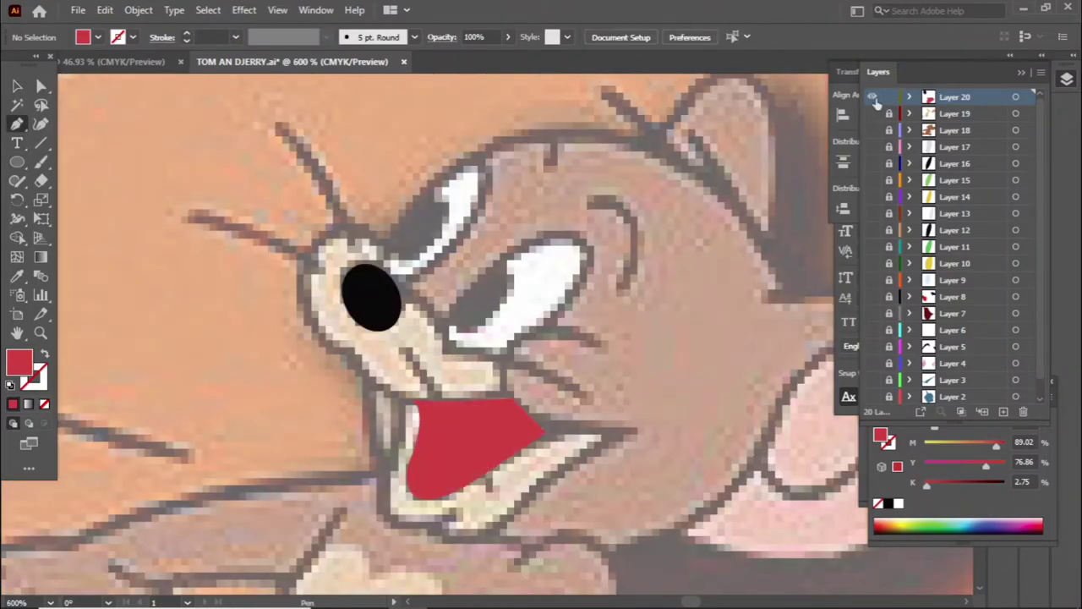
Step: On a new layer, draw a small white highlight oval on Jerry's eye
click(1002, 412)
scroll(495, 380, up, 1)
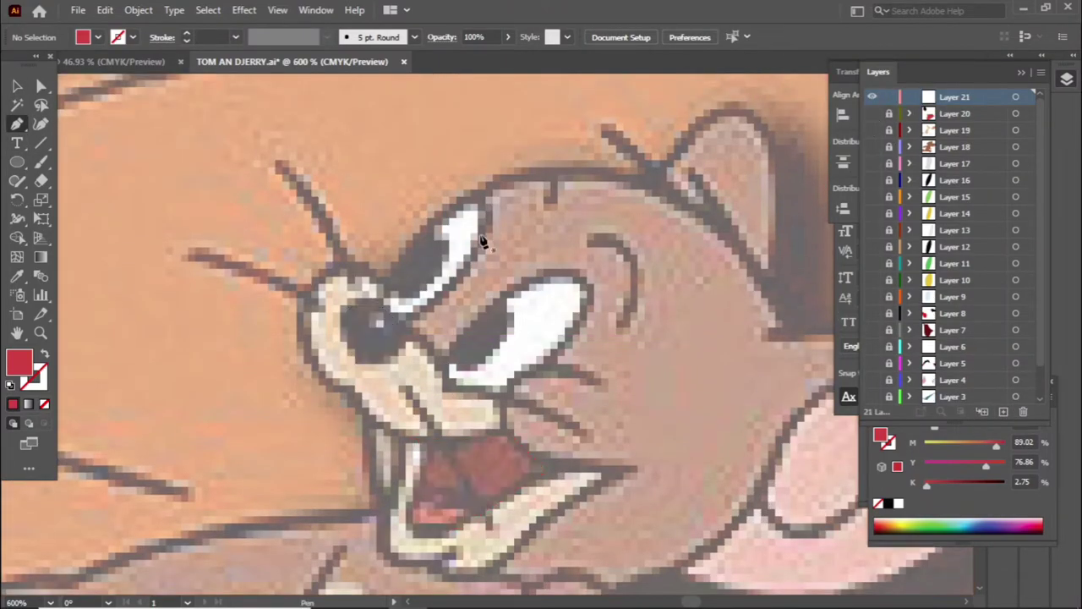
drag(370, 315, 388, 333)
double_click(19, 361)
click(662, 323)
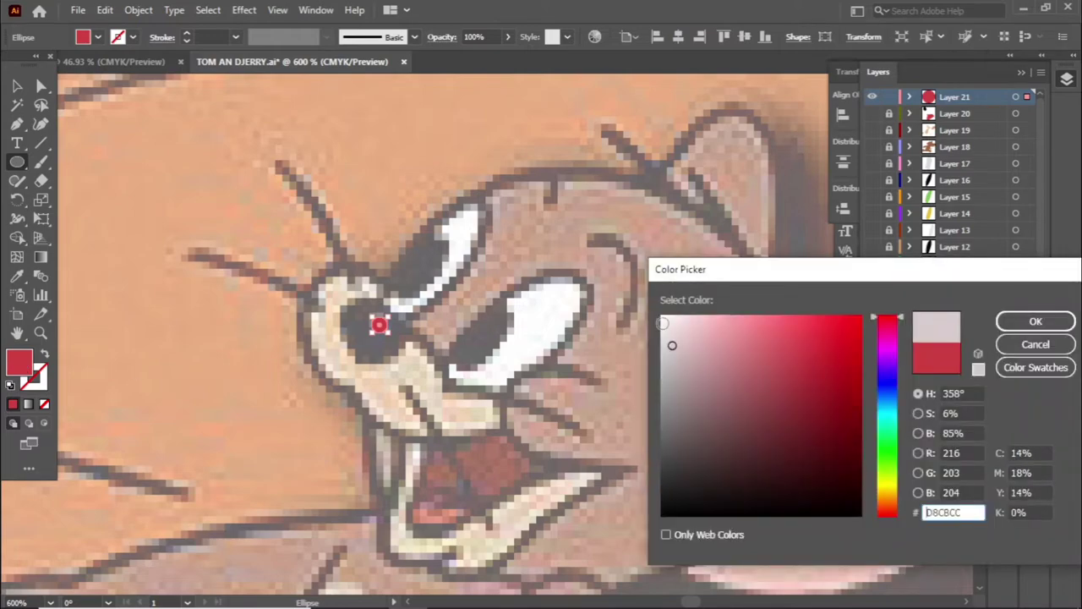
click(1034, 318)
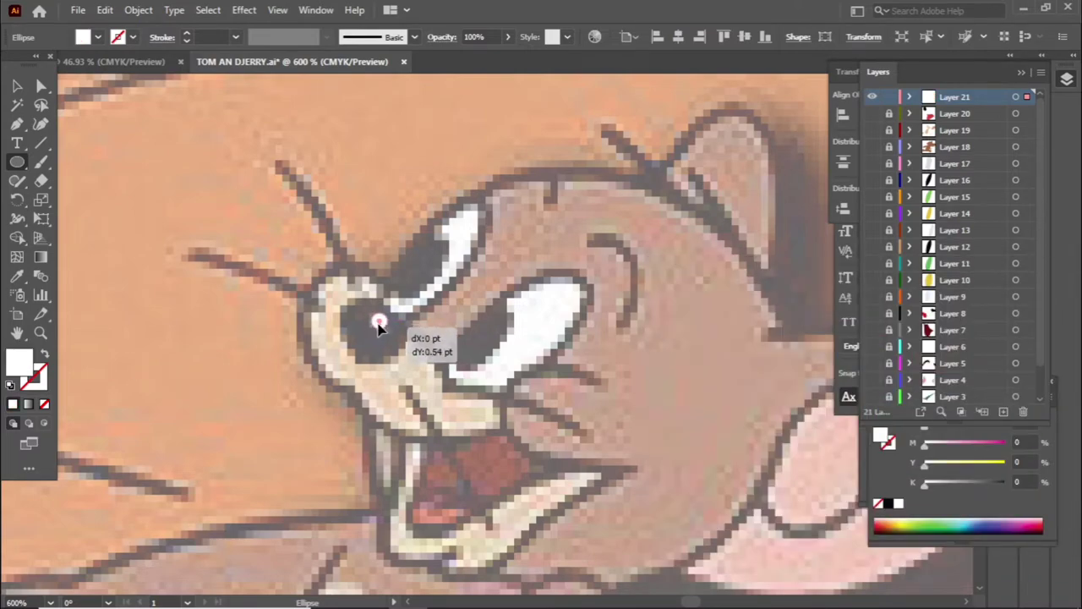
Step: Trace Jerry's red tongue with the Pen tool
scroll(378, 327, up, 1)
key(p)
scroll(425, 463, down, 2)
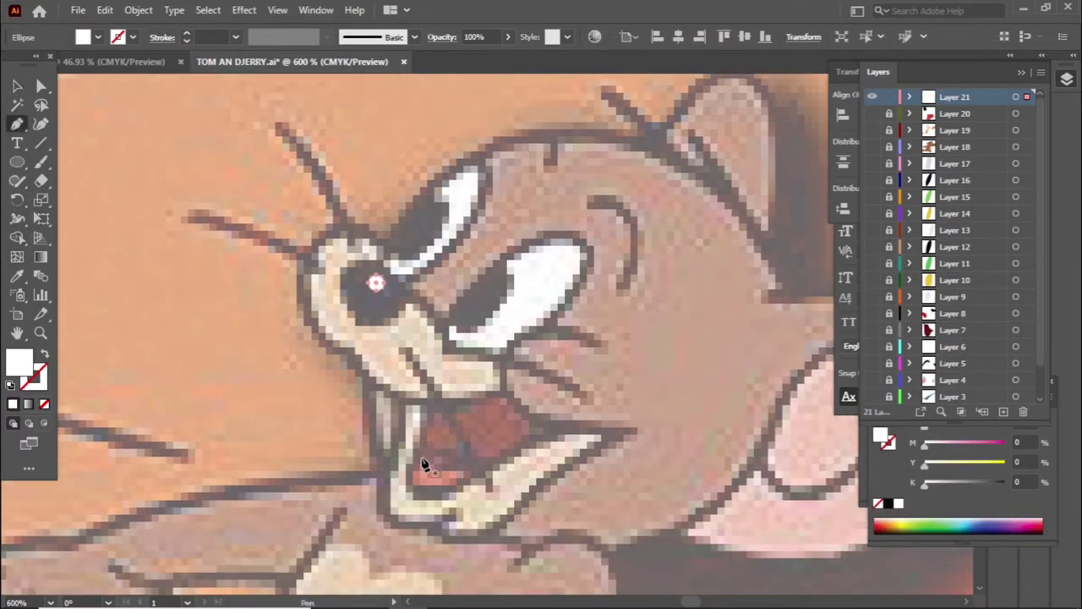
click(496, 465)
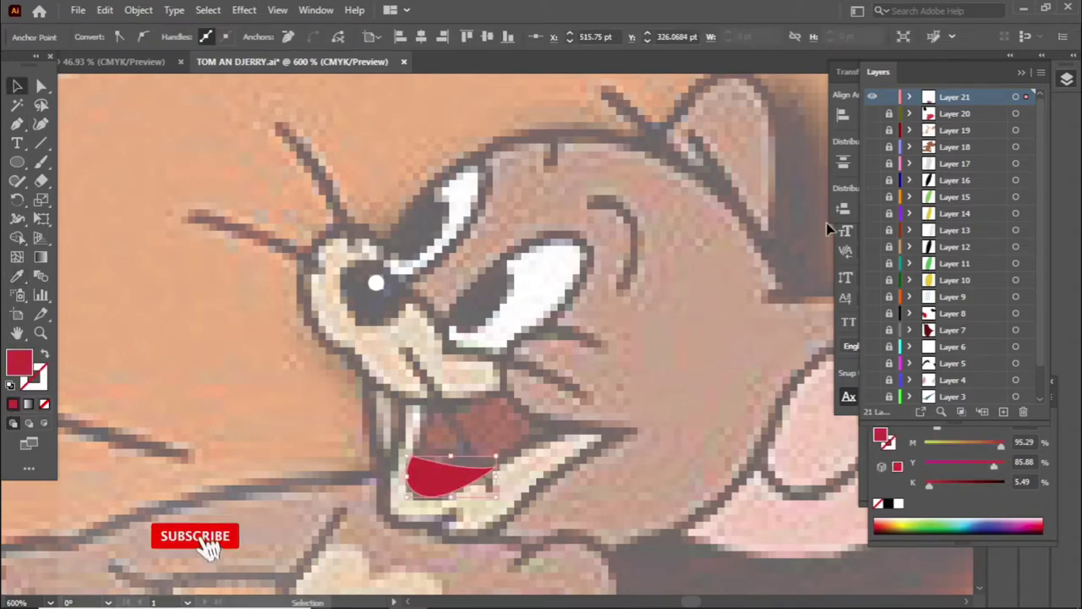
key(ctrl+shift+a)
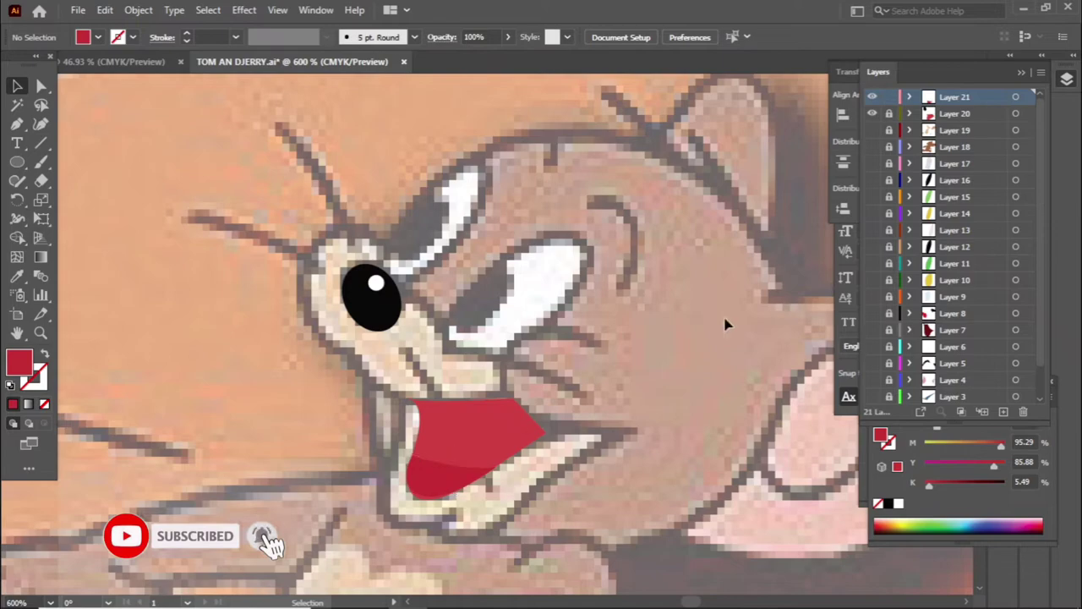
Step: Recolour the mouth interior with sampled dark red and make all traced layers visible
click(476, 440)
click(45, 355)
click(17, 275)
click(421, 409)
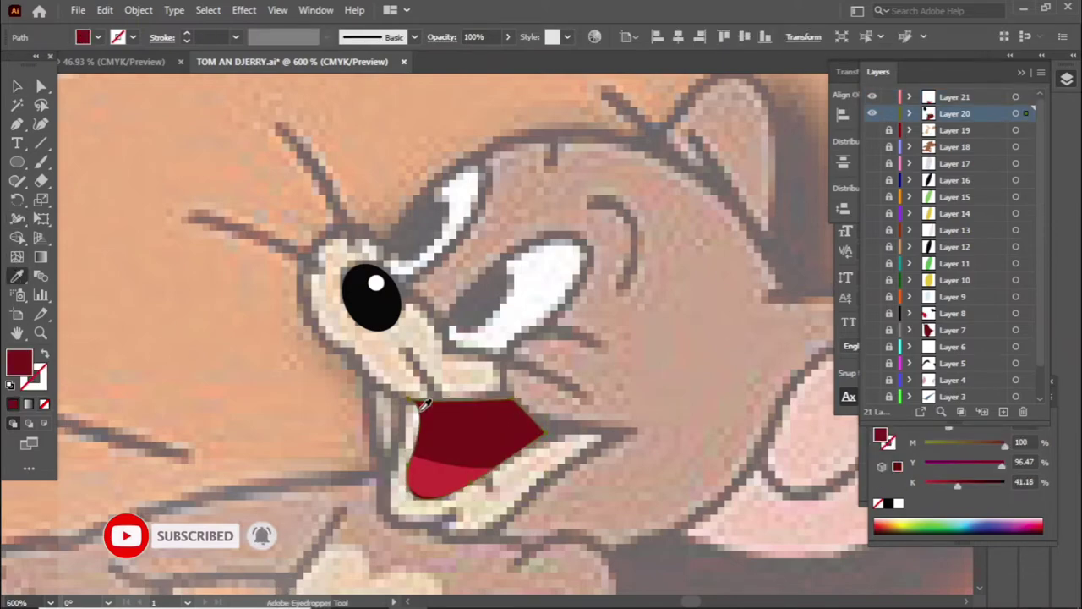
key(ctrl+shift+a)
scroll(715, 282, down, 7)
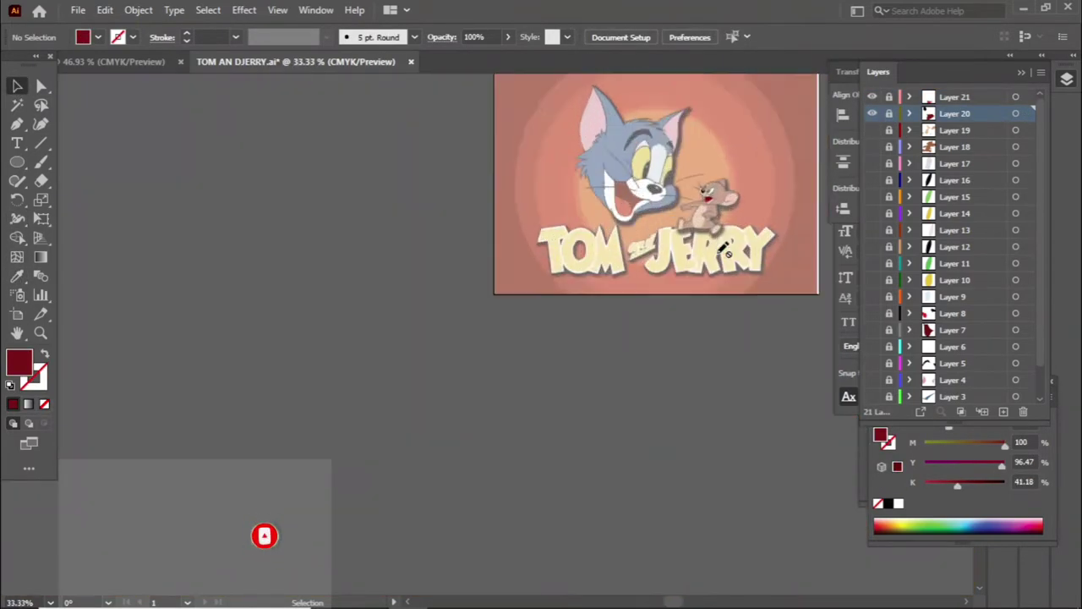
drag(873, 397, 872, 131)
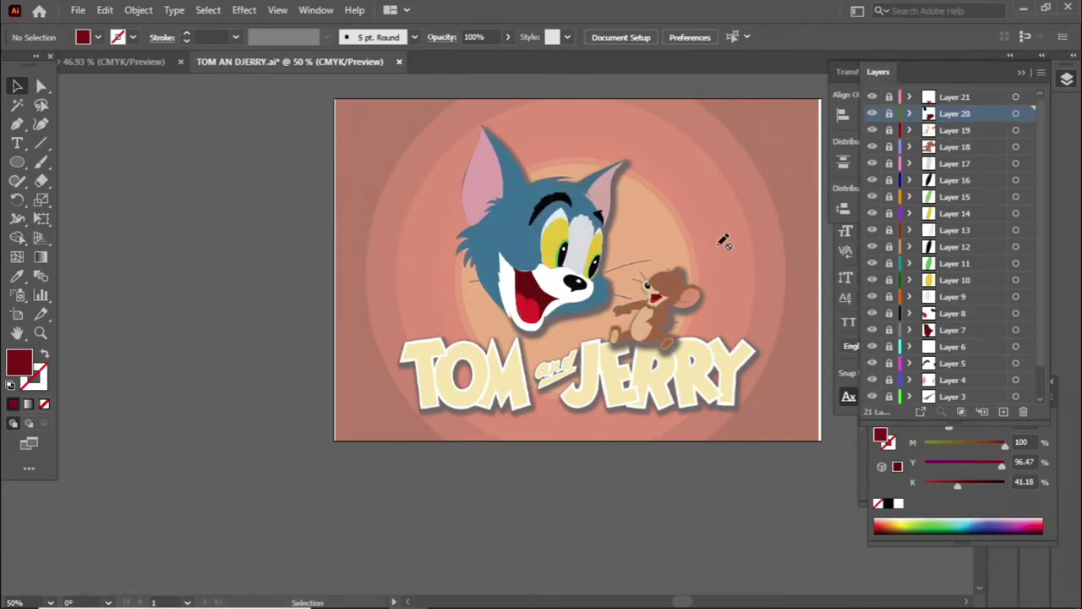
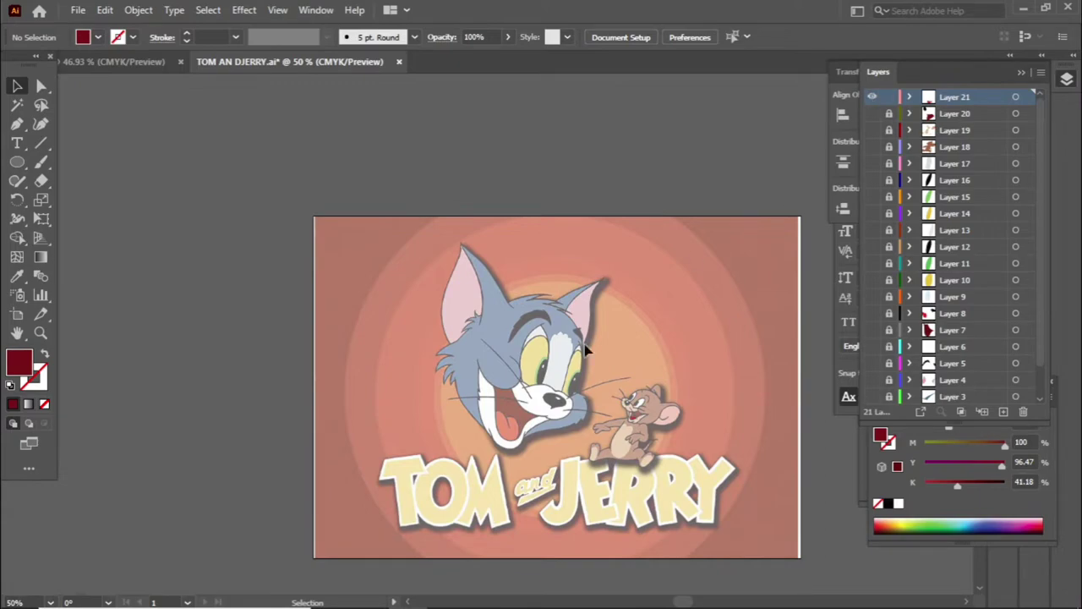
Step: Trace Jerry's lower eye white with the Pen tool and fill it white
scroll(653, 421, up, 5)
click(559, 312)
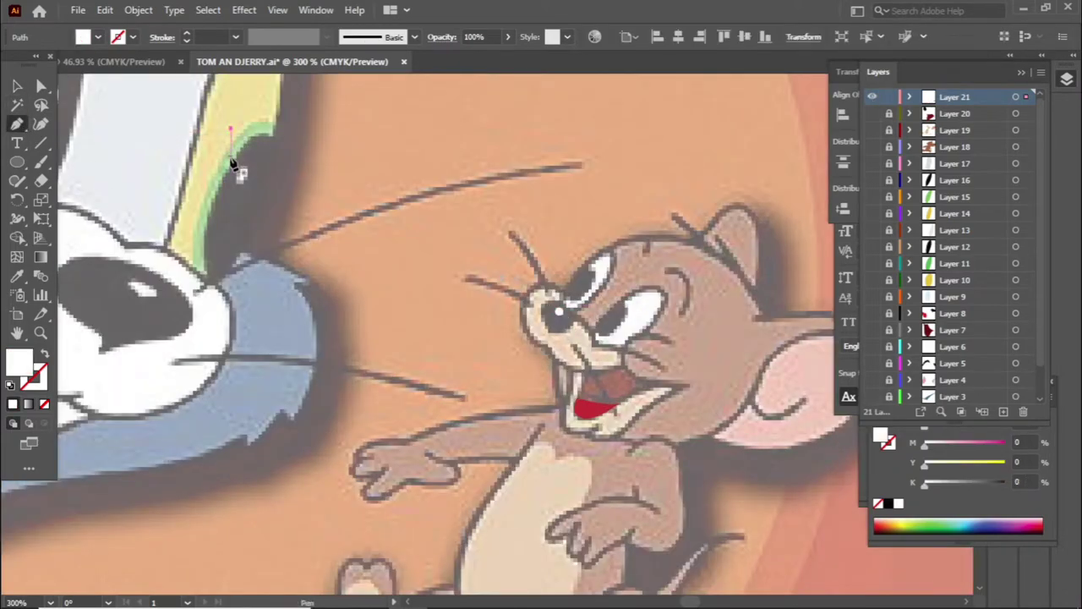
scroll(499, 431, up, 3)
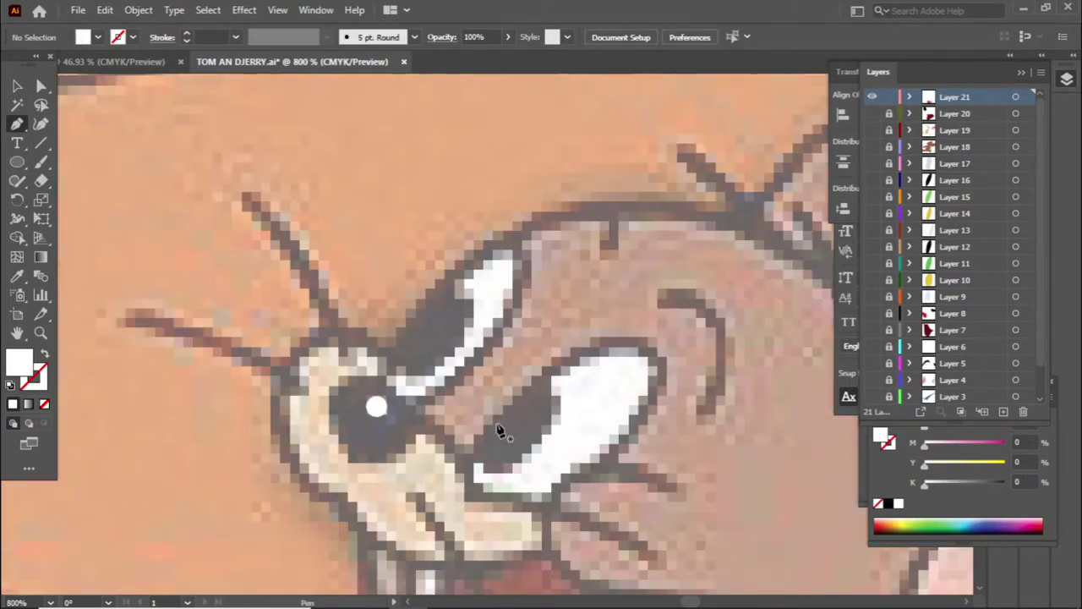
click(644, 412)
click(46, 355)
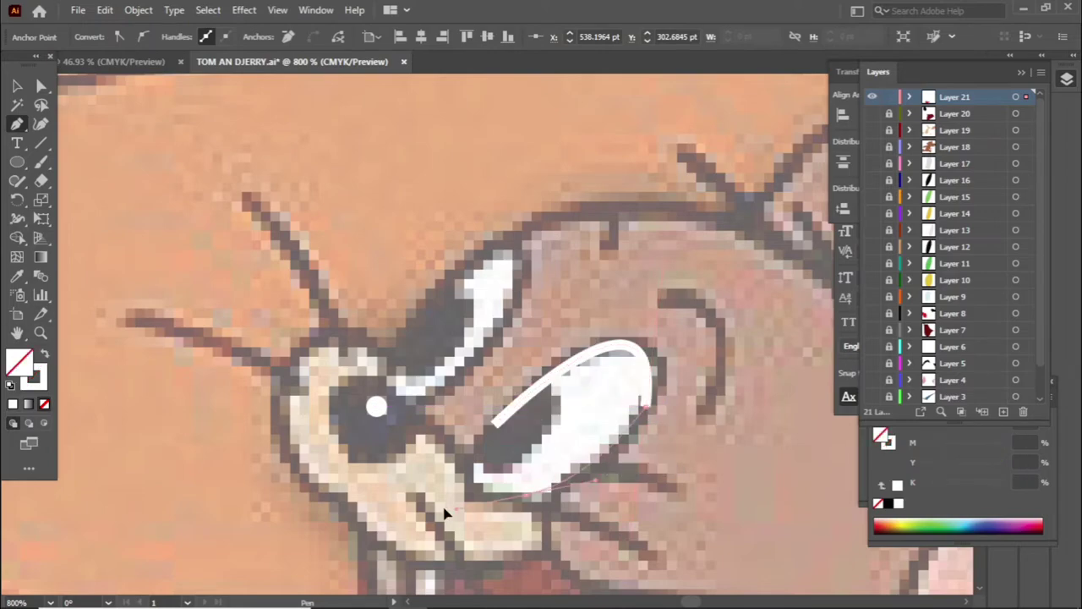
drag(524, 494, 460, 421)
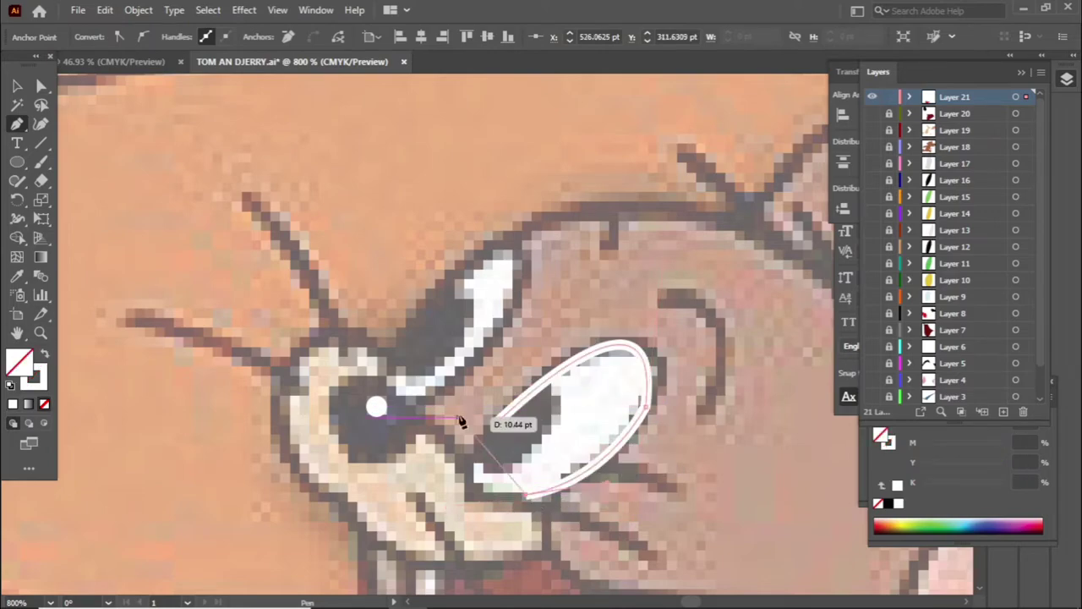
click(18, 276)
key(shift+x)
key(ctrl+shift+a)
Step: Trace an outline path around Jerry's upper eye white and fill it white
key(p)
key(shift+x)
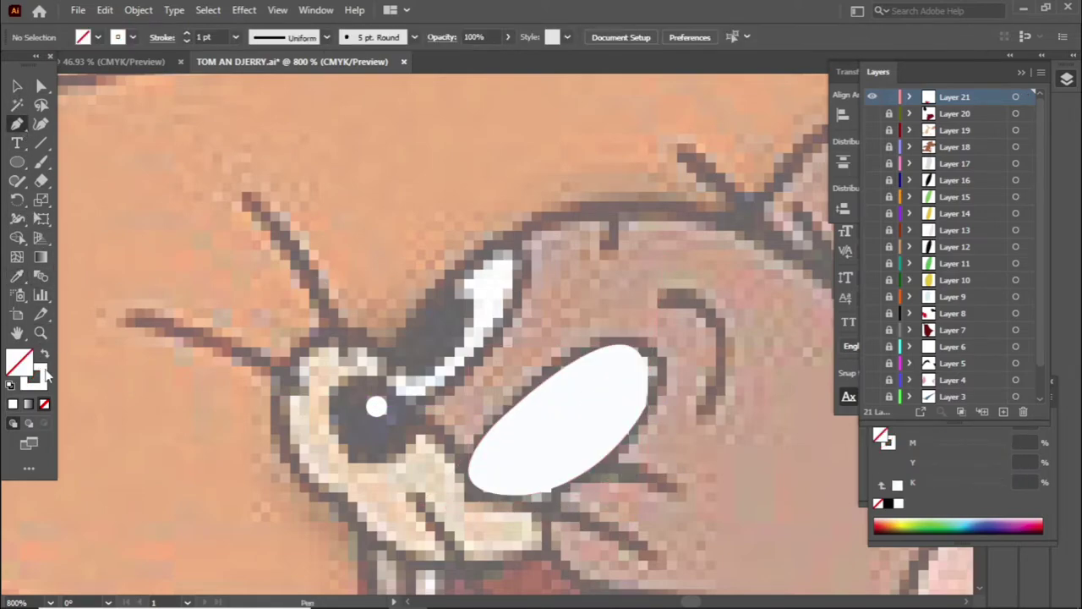
double_click(888, 441)
click(1033, 319)
click(441, 290)
drag(517, 300, 494, 364)
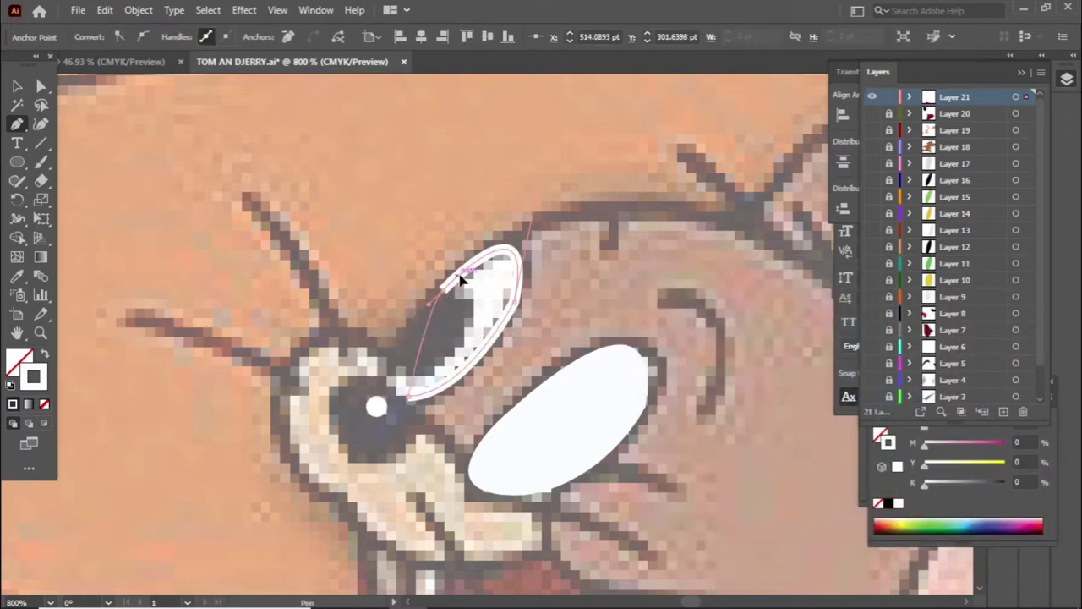
click(520, 239)
key(shift+x)
Step: Undo the upper eye shape and redraw it as a white-filled path
key(v)
key(ctrl+shift+a)
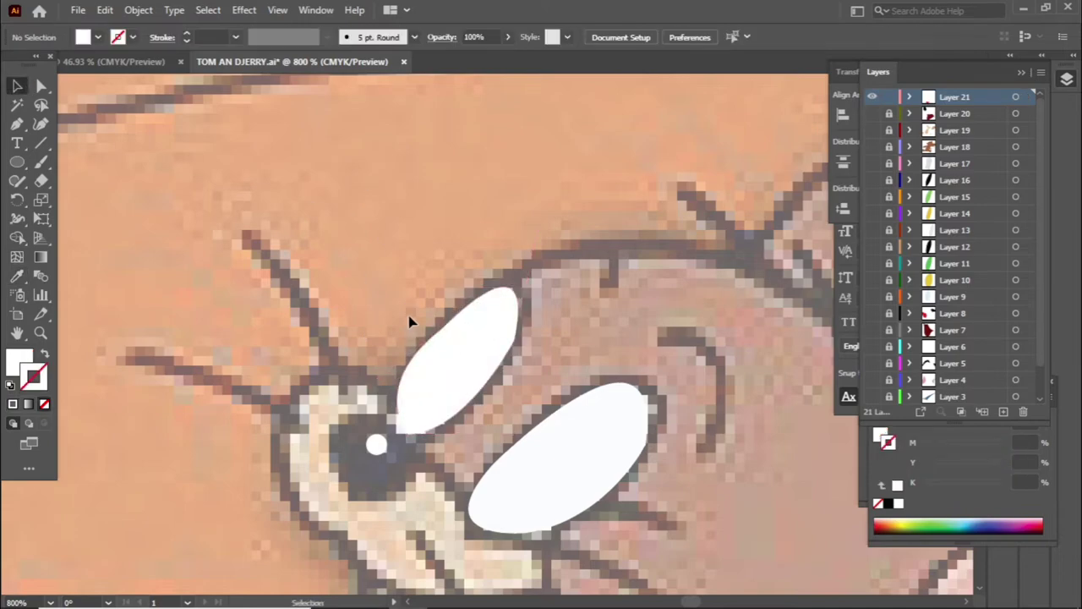
click(439, 332)
key(ctrl+z)
key(ctrl+z)
key(ctrl+z)
key(ctrl+z)
key(p)
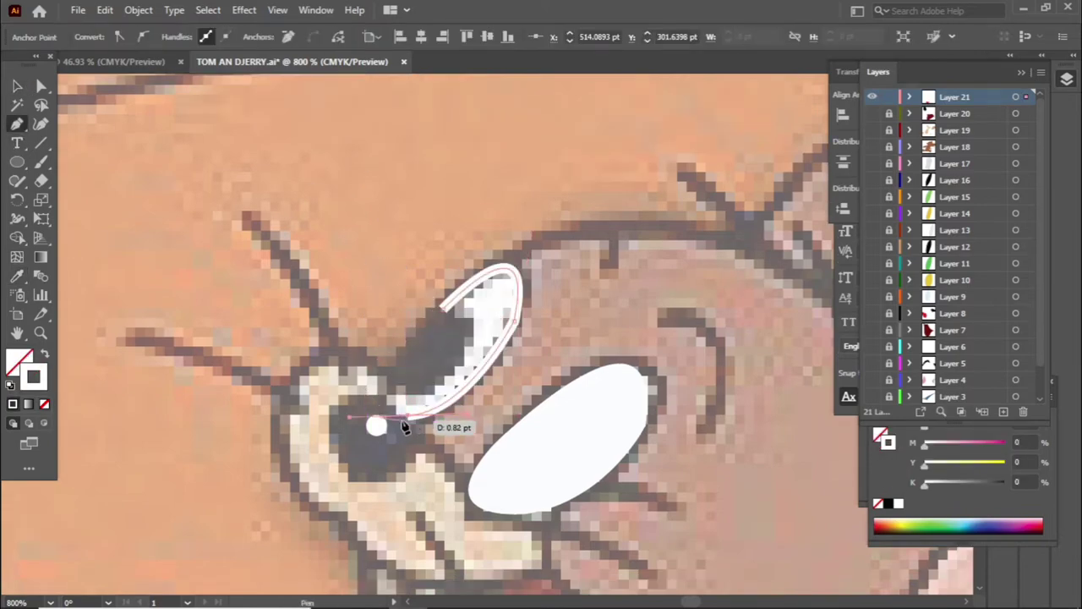
key(ctrl+z)
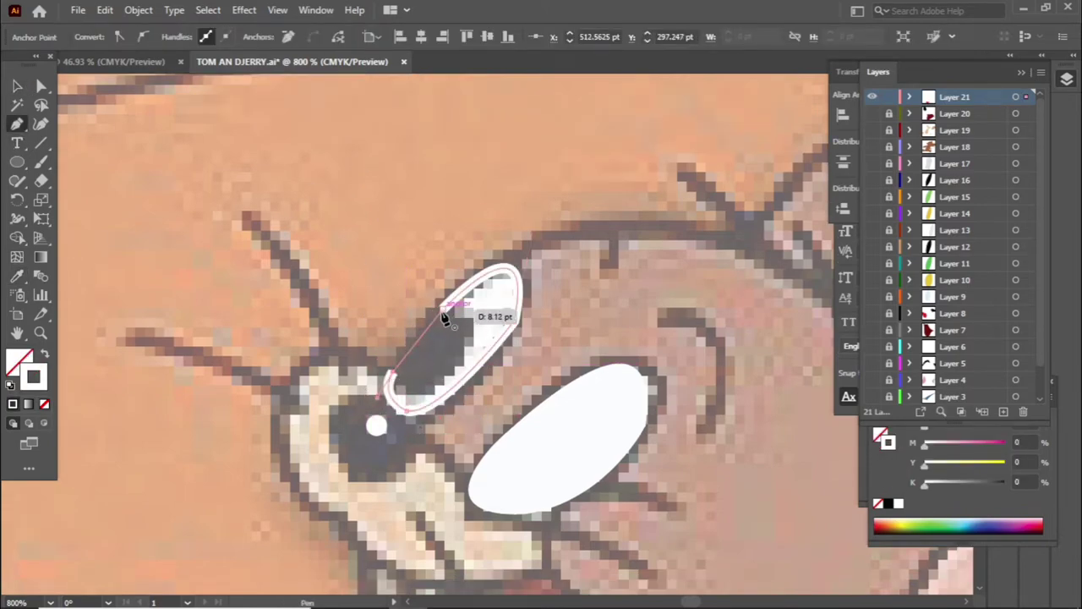
key(shift+x)
key(v)
key(ctrl+shift+a)
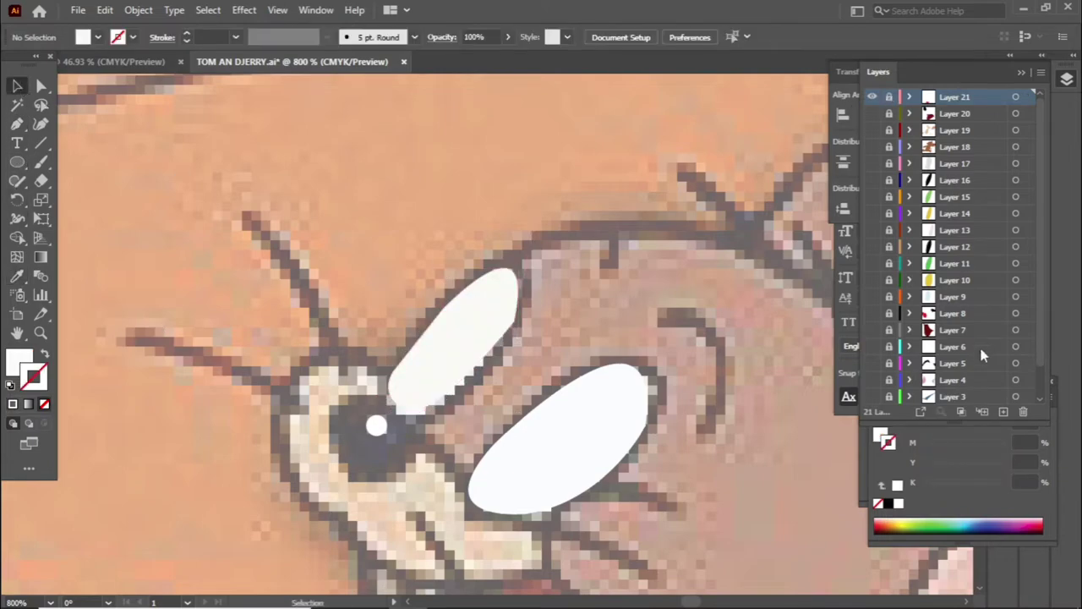
Step: Lock Layer 21 and make a new Layer 22 the active layer
click(1003, 410)
click(872, 113)
click(888, 113)
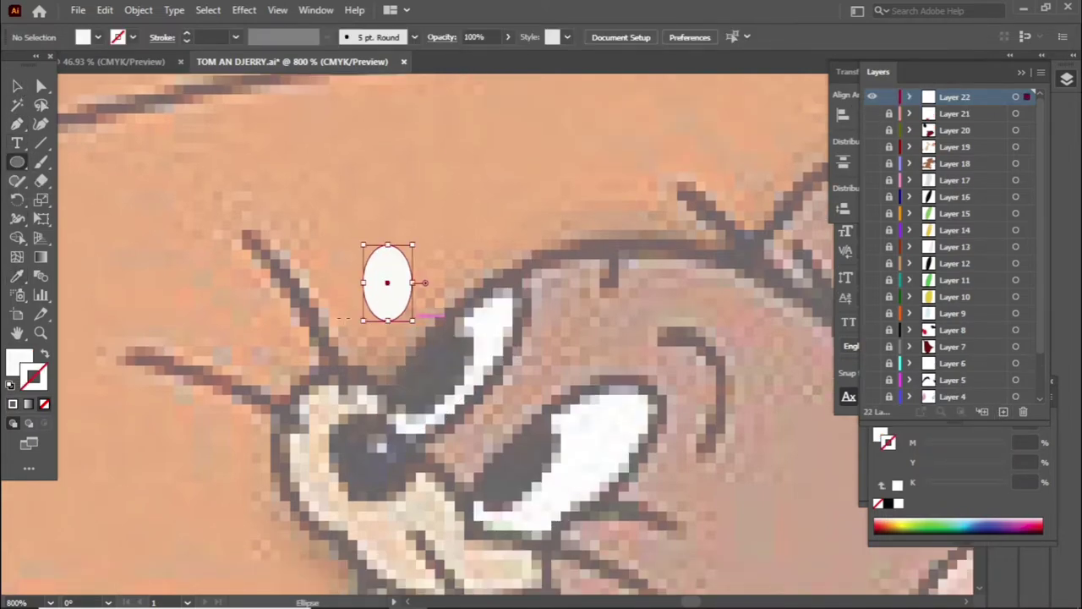
Step: Draw a black ellipse pupil in the lower eye and copy it into the upper eye
double_click(18, 362)
click(1034, 319)
mouse_move(387, 282)
mouse_down()
mouse_move(519, 439)
mouse_move(517, 476)
mouse_move(486, 331)
mouse_up()
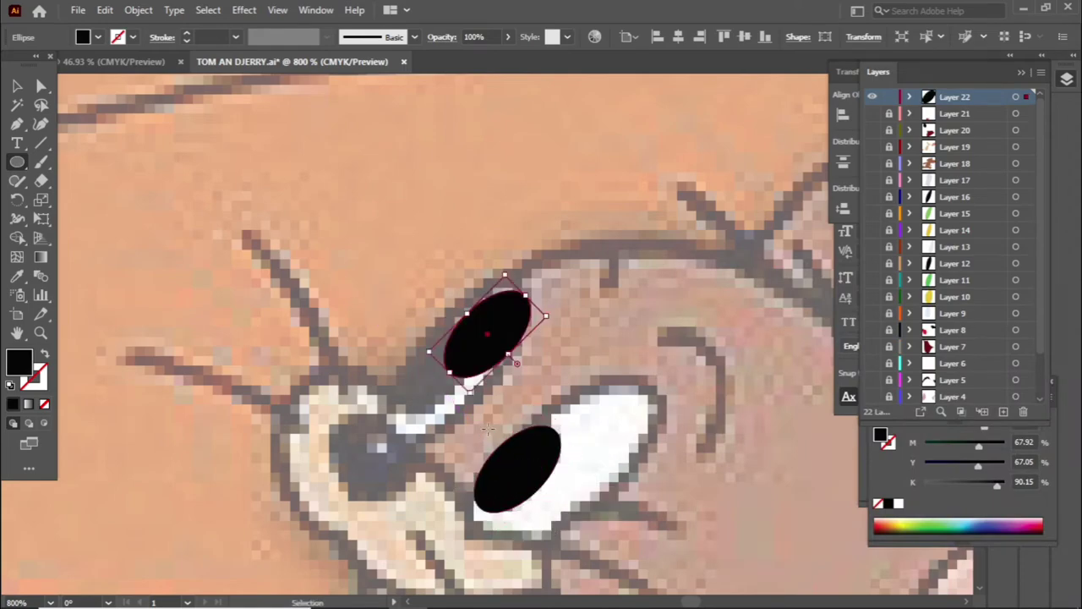
drag(429, 375, 419, 417)
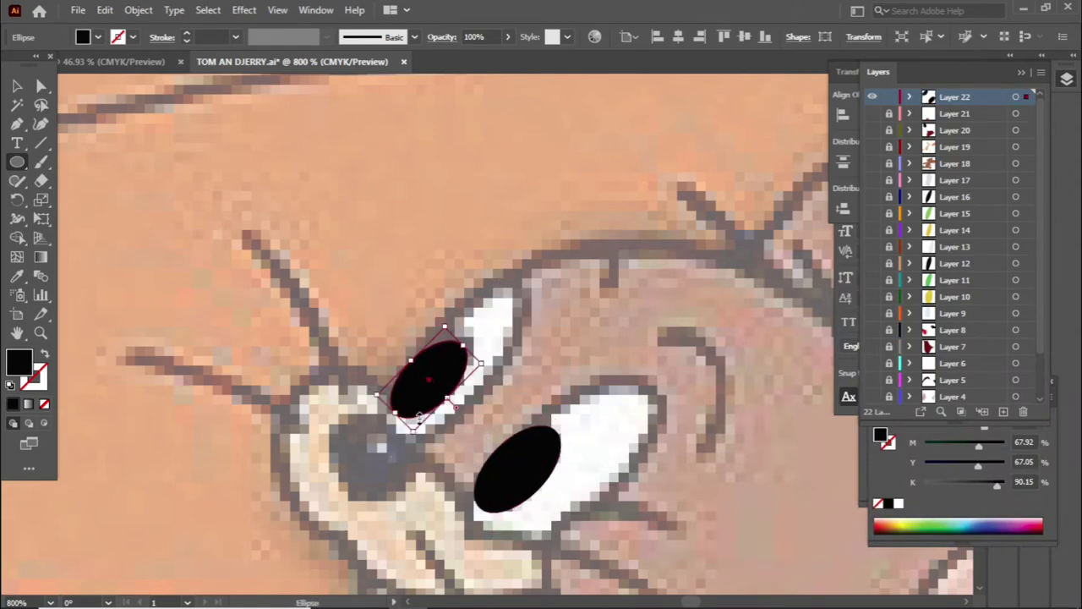
key(ctrl+minus)
click(75, 131)
key(ctrl+minus)
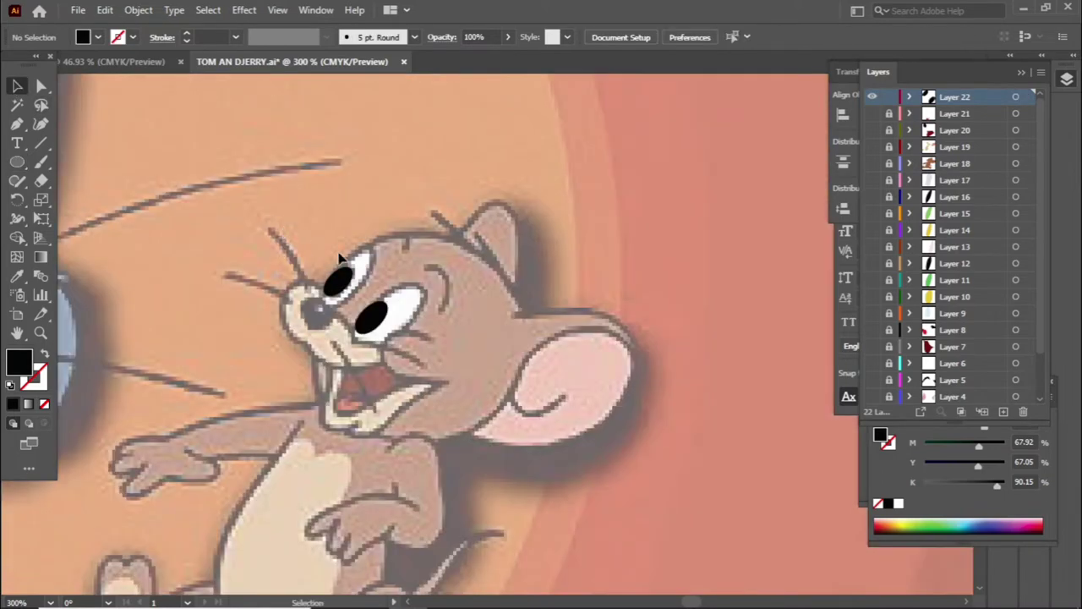
key(ctrl+plus)
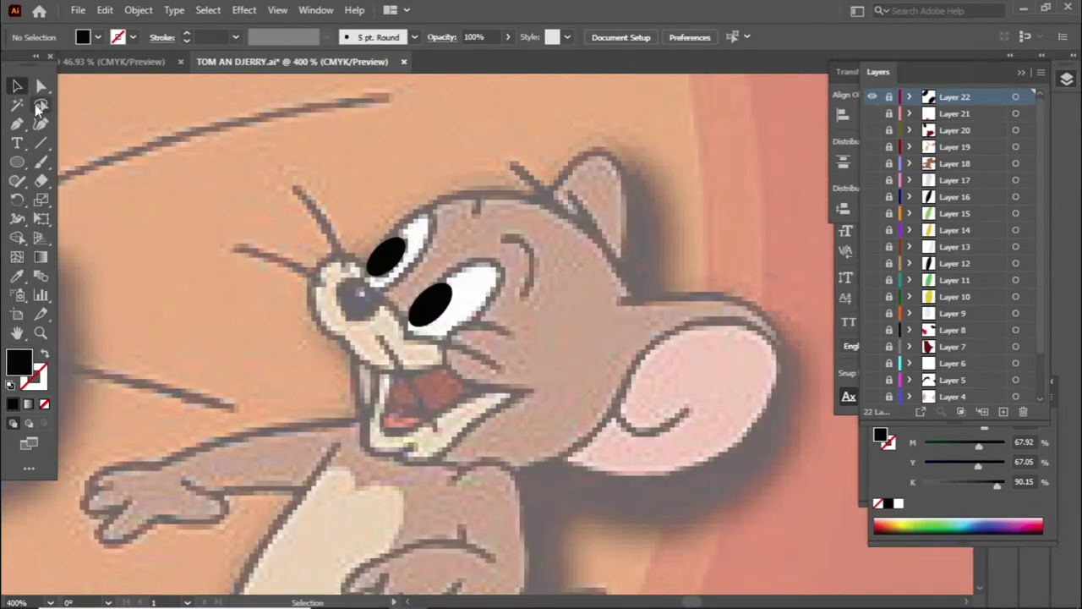
key(ctrl+plus)
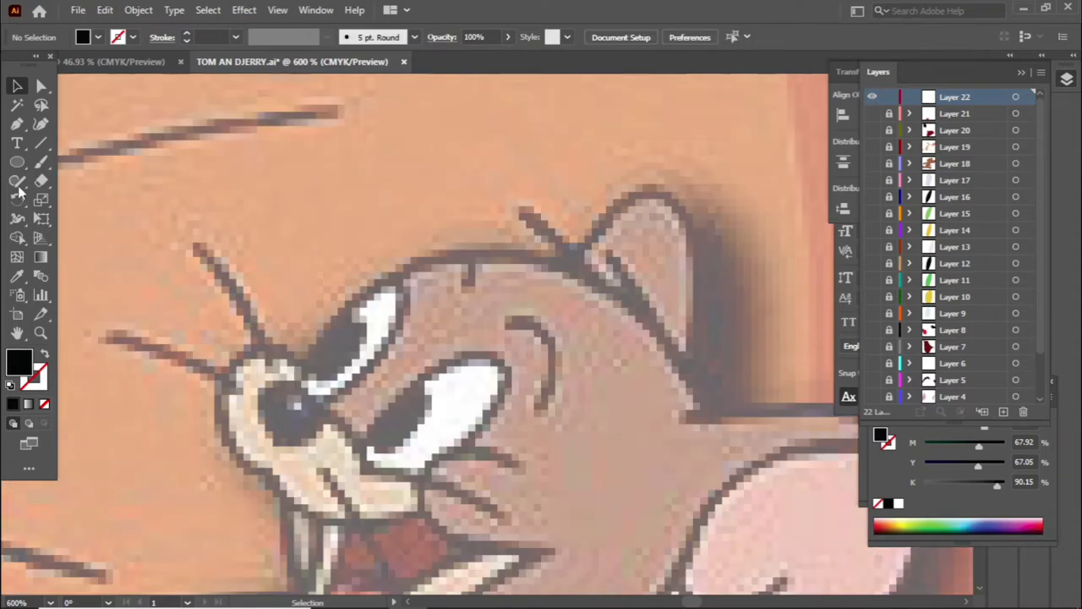
Step: Draw a black-filled pupil shape with the Pen tool inside the eye
click(16, 124)
click(384, 412)
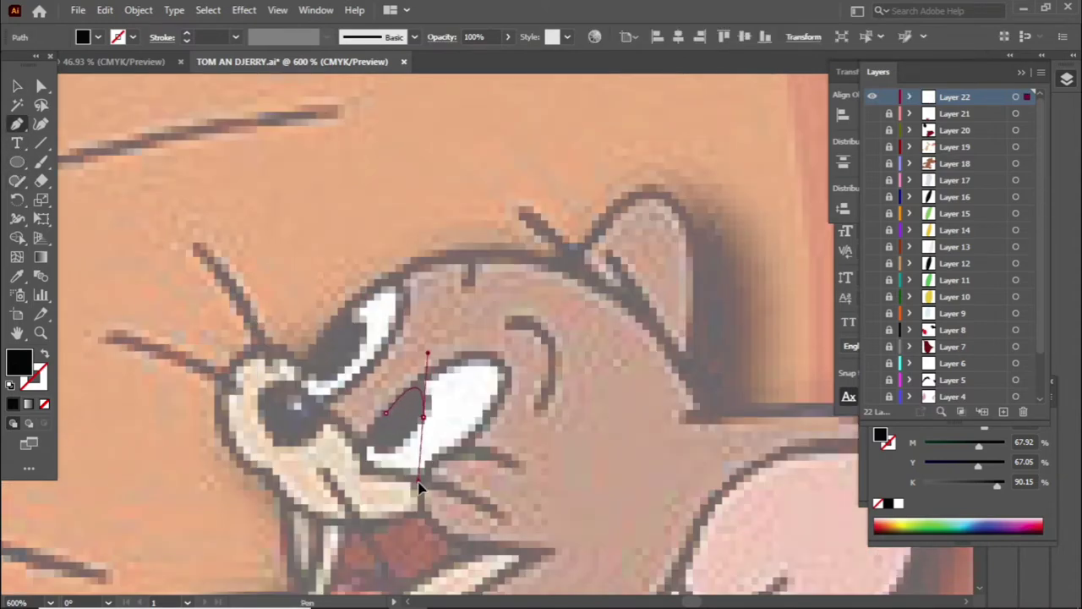
key(shift+x)
drag(420, 487, 379, 461)
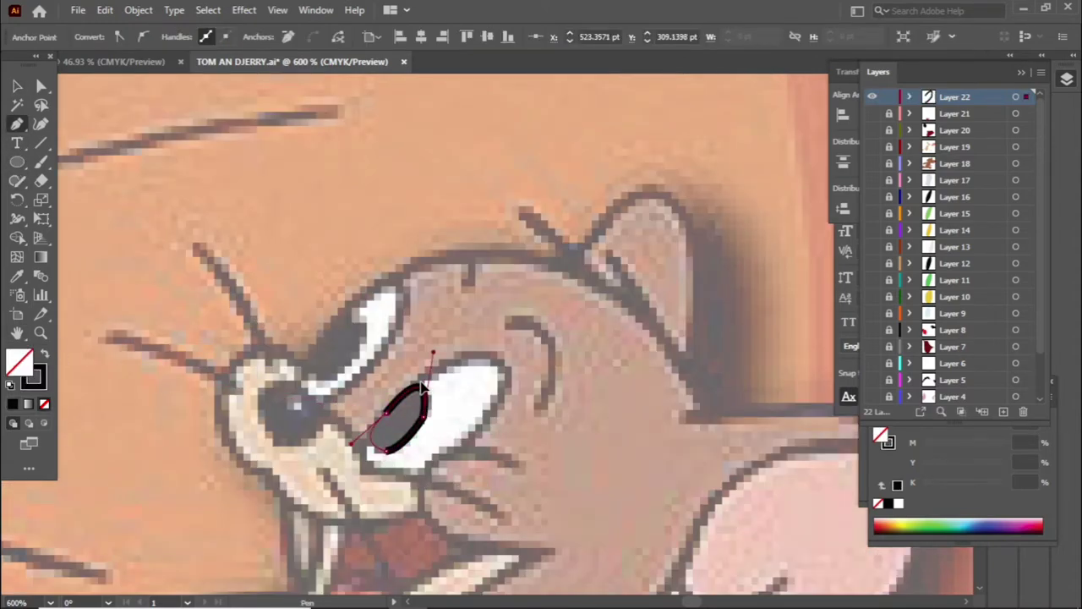
scroll(60, 364, up, 2)
key(shift+x)
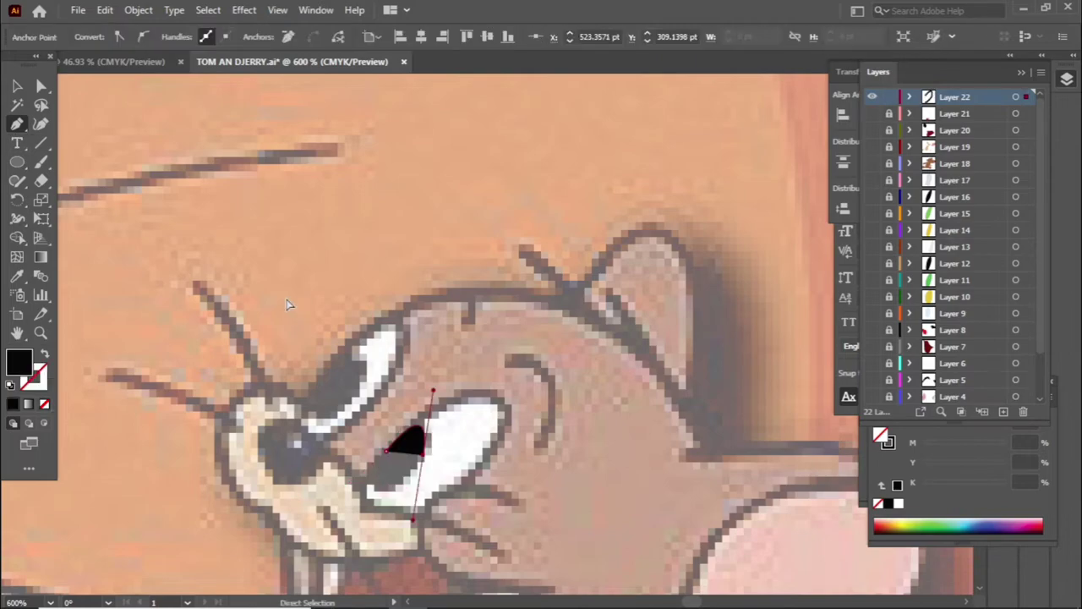
Step: Select the pupils and reshape one to fit inside its eye white
key(v)
click(355, 380)
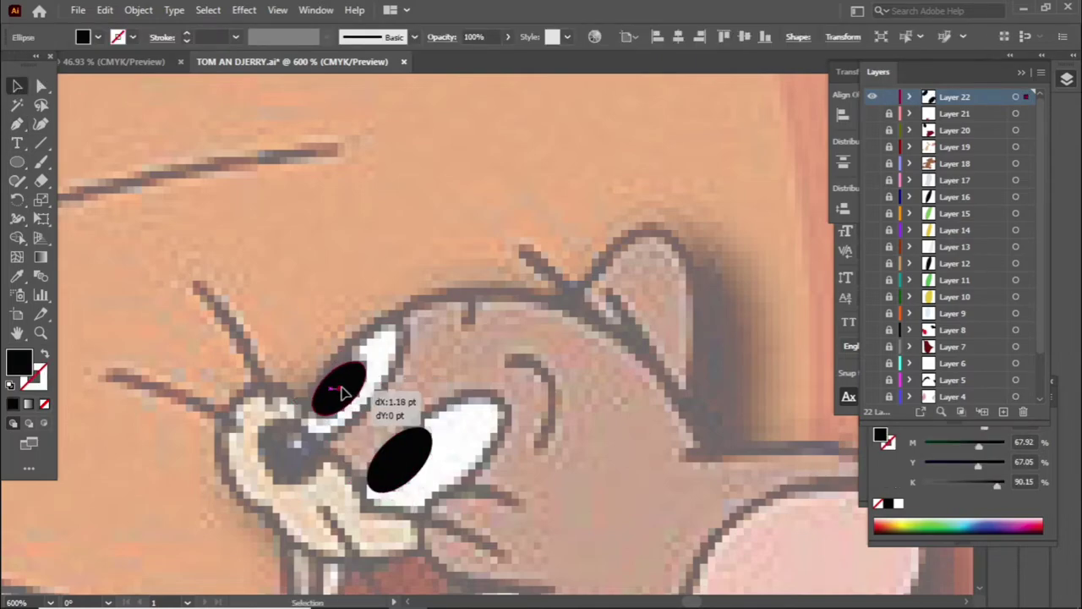
click(410, 469)
drag(402, 476, 404, 473)
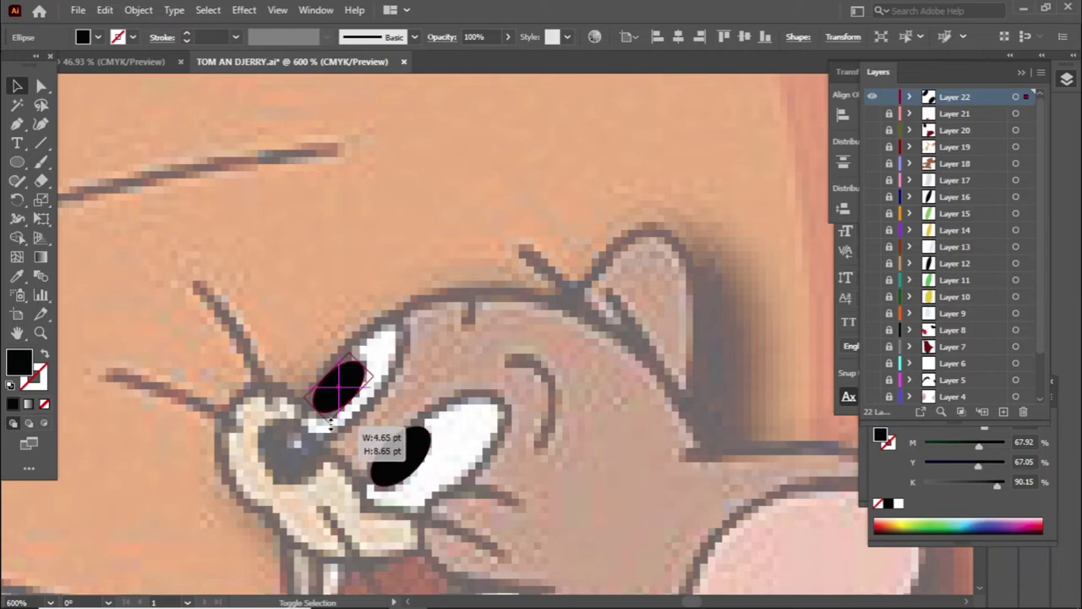
scroll(330, 423, down, 3)
scroll(497, 454, down, 3)
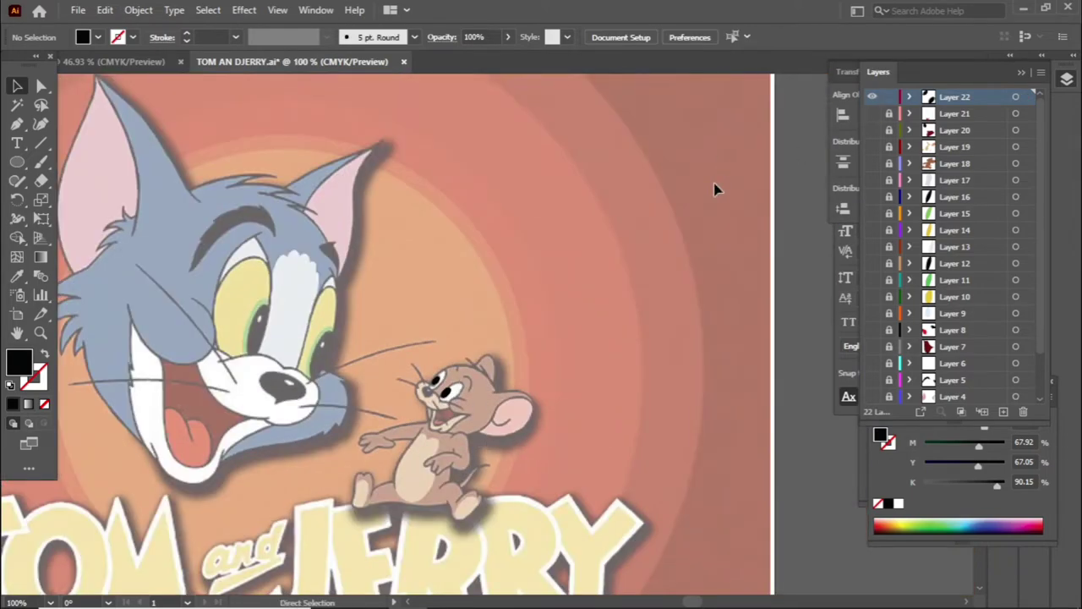
scroll(664, 205, up, 1)
scroll(537, 288, up, 1)
scroll(420, 403, up, 3)
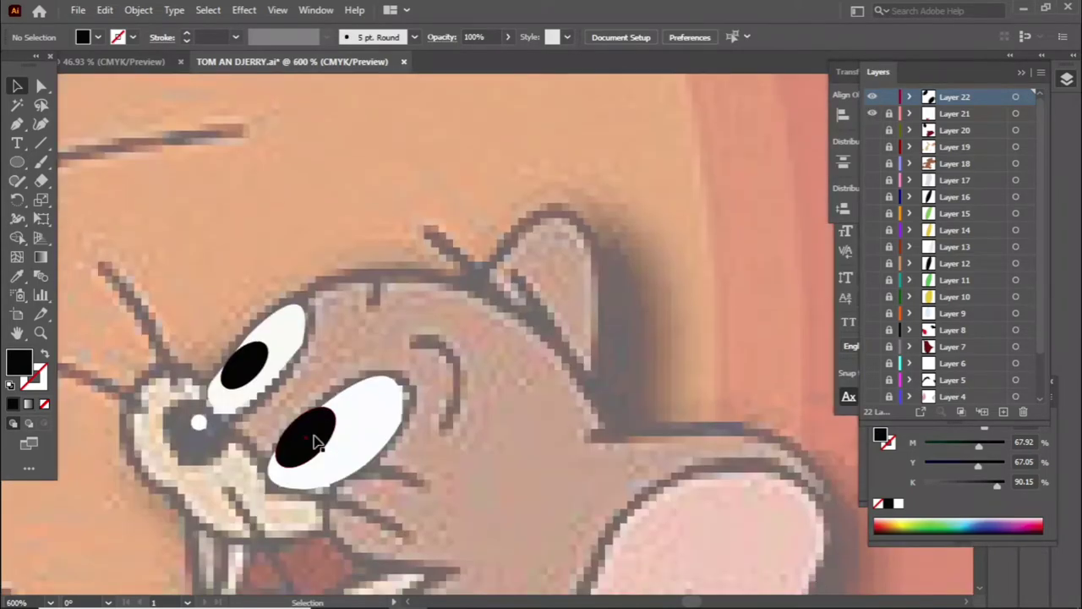
click(315, 442)
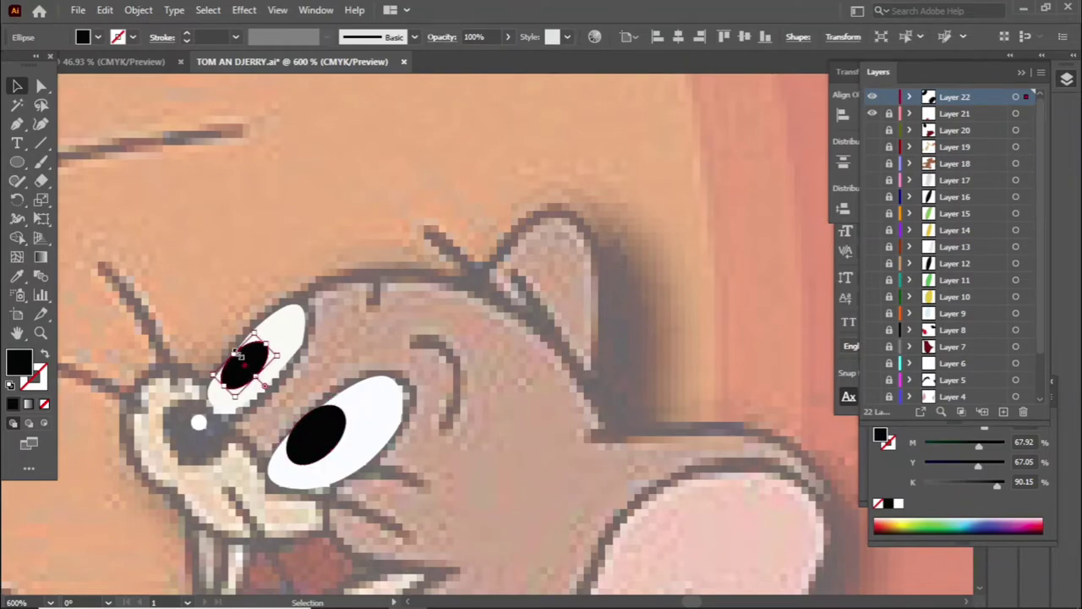
Step: Widen the lower eye white slightly and move its pupil up and right
scroll(239, 355, down, 3)
scroll(476, 437, down, 2)
scroll(248, 451, up, 3)
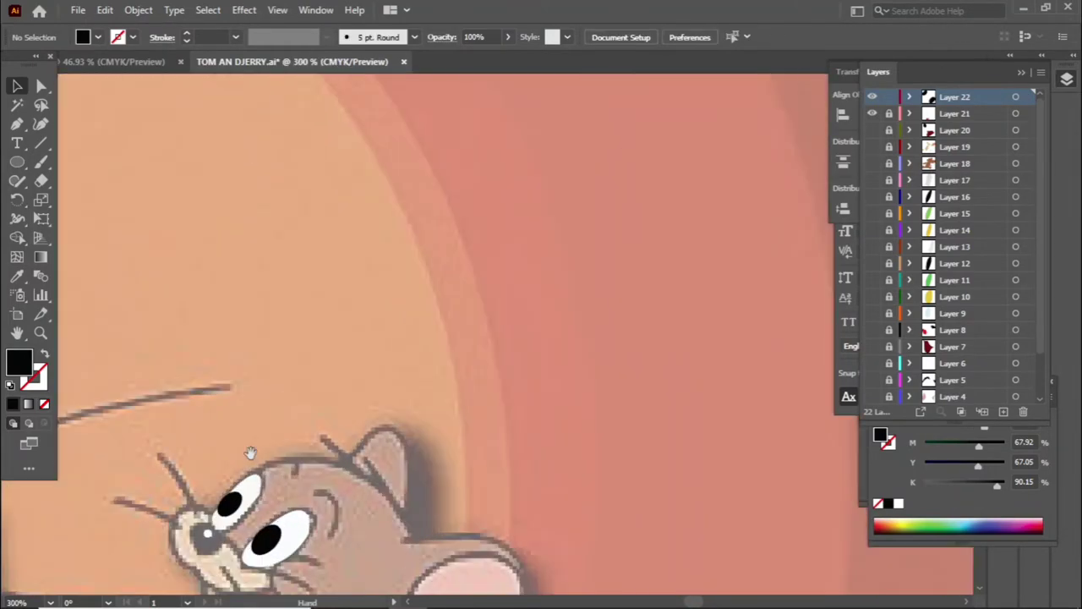
scroll(438, 500, up, 3)
scroll(438, 501, down, 1)
click(502, 395)
drag(553, 404, 554, 406)
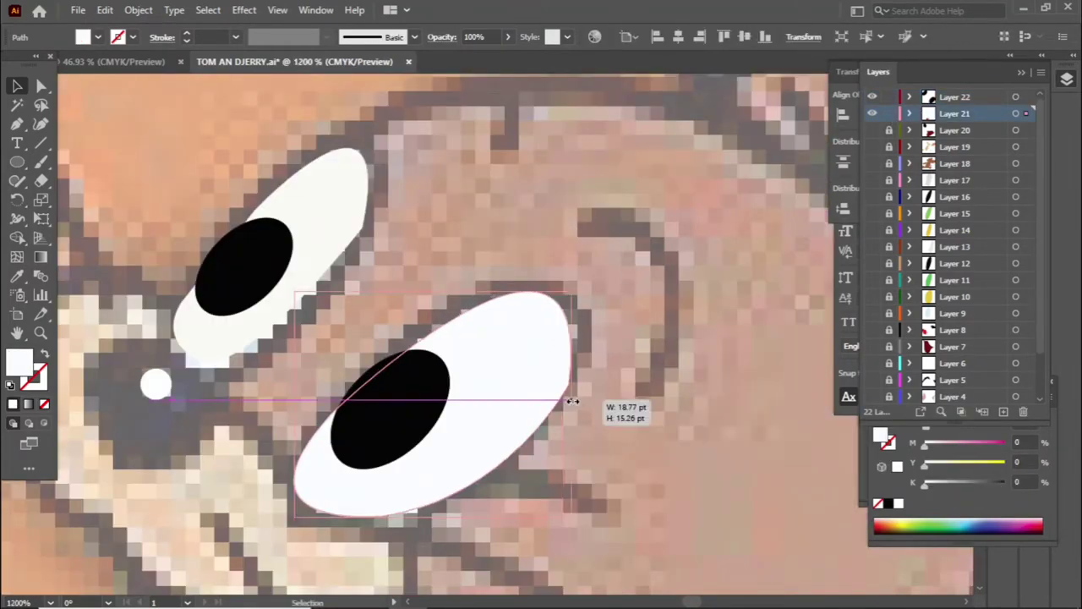
click(398, 408)
drag(403, 411, 420, 402)
click(251, 279)
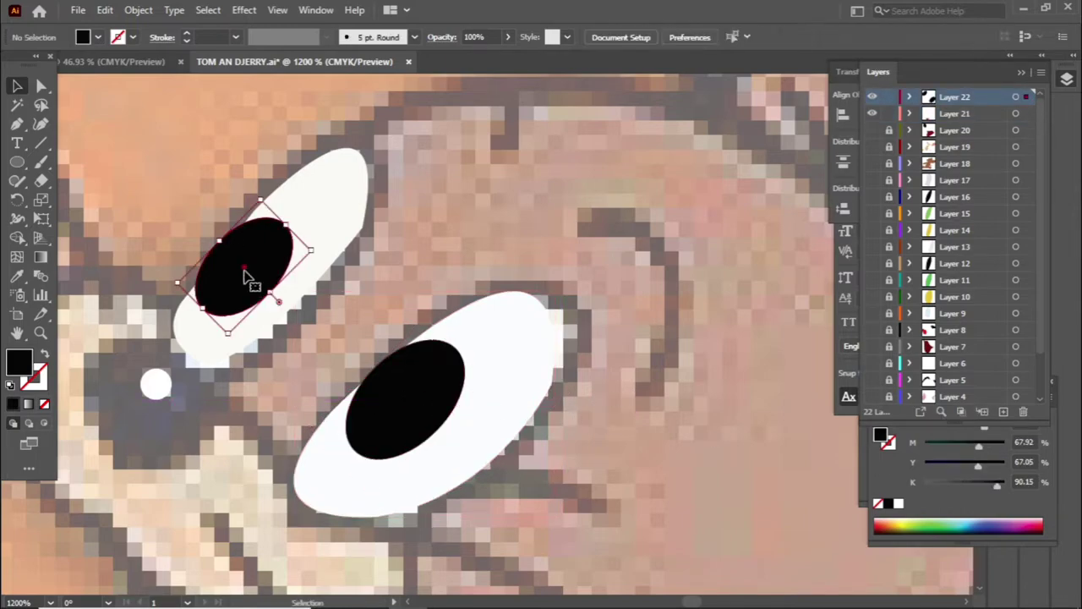
scroll(675, 321, down, 8)
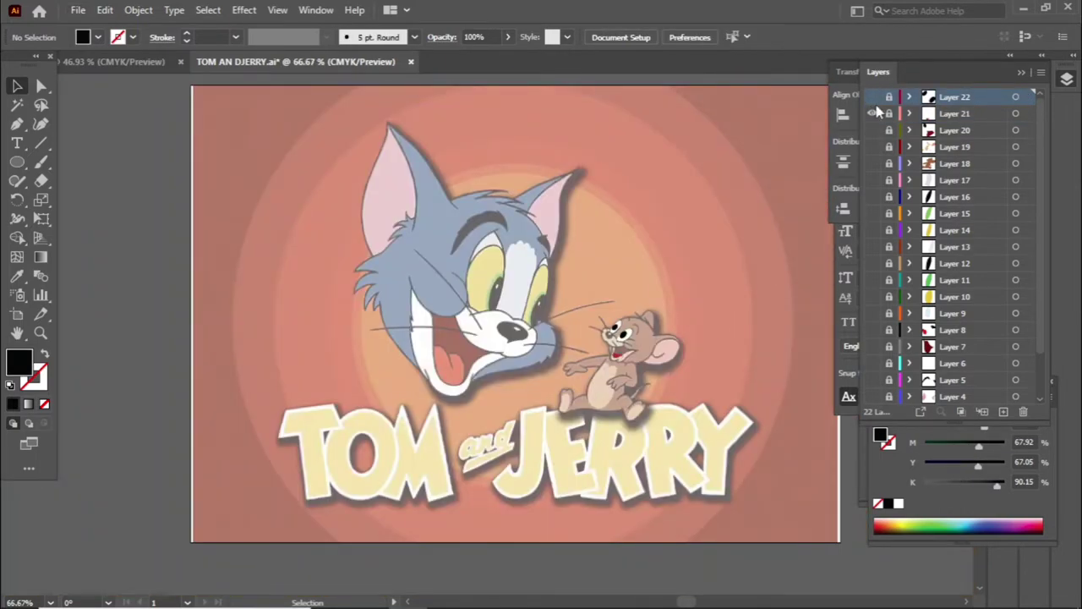
scroll(877, 111, down, 2)
Step: Lay a no-fill, black-outline copy of Tom's blue head silhouette over the original
key(shift+x)
scroll(654, 267, down, 1)
click(871, 379)
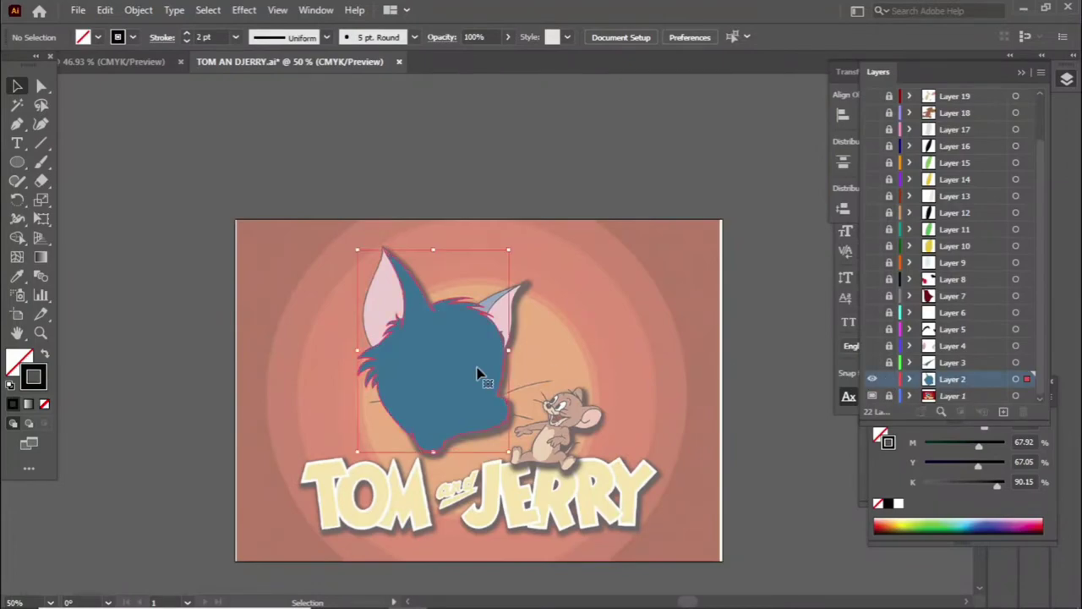
drag(478, 380, 642, 396)
click(910, 379)
click(951, 379)
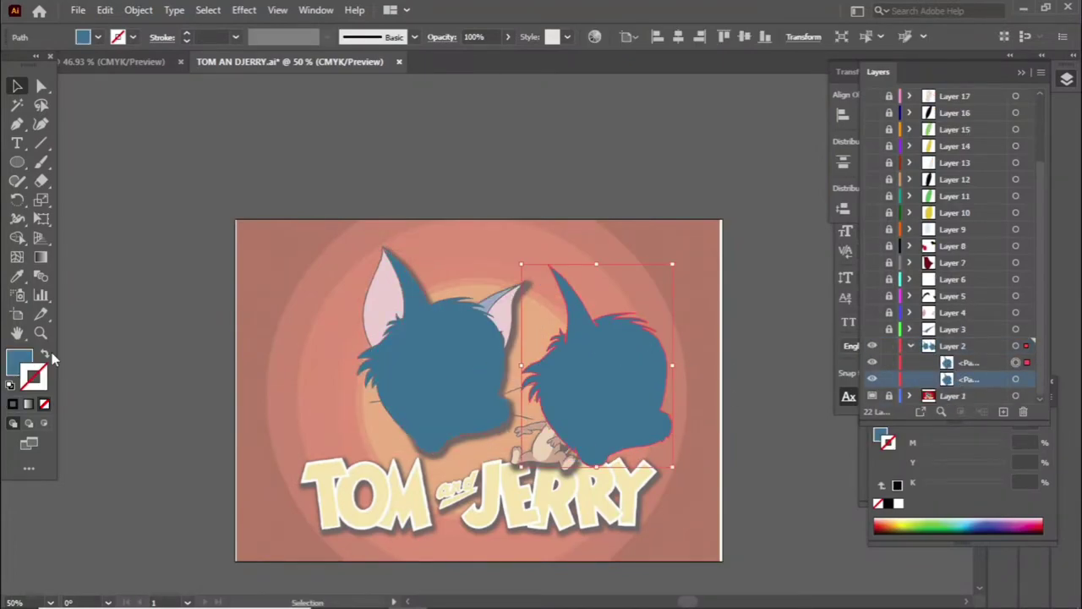
click(45, 354)
double_click(33, 376)
click(1033, 320)
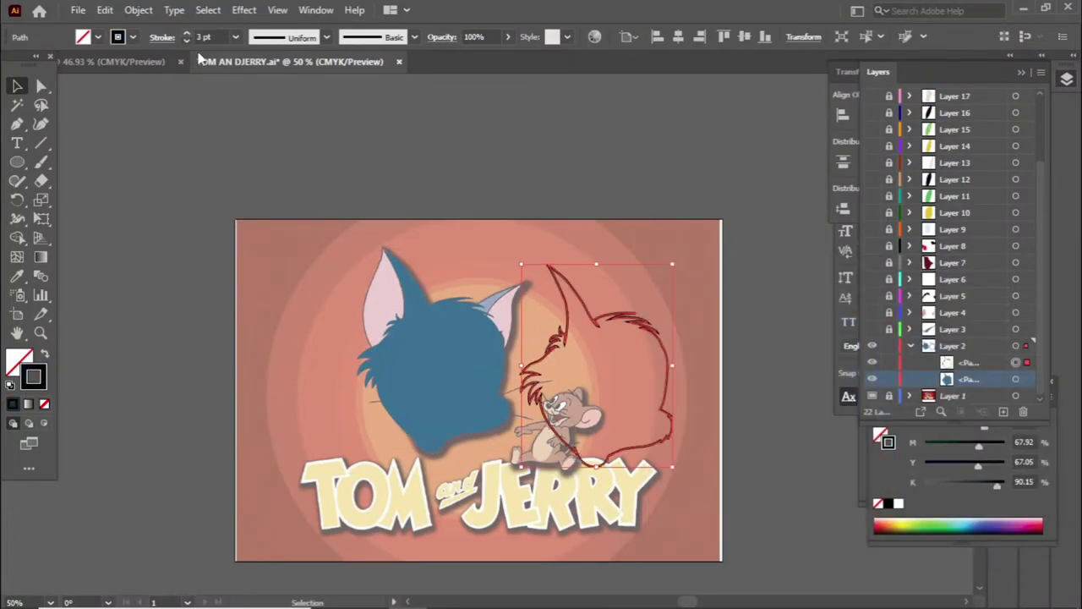
drag(599, 319, 432, 305)
click(655, 157)
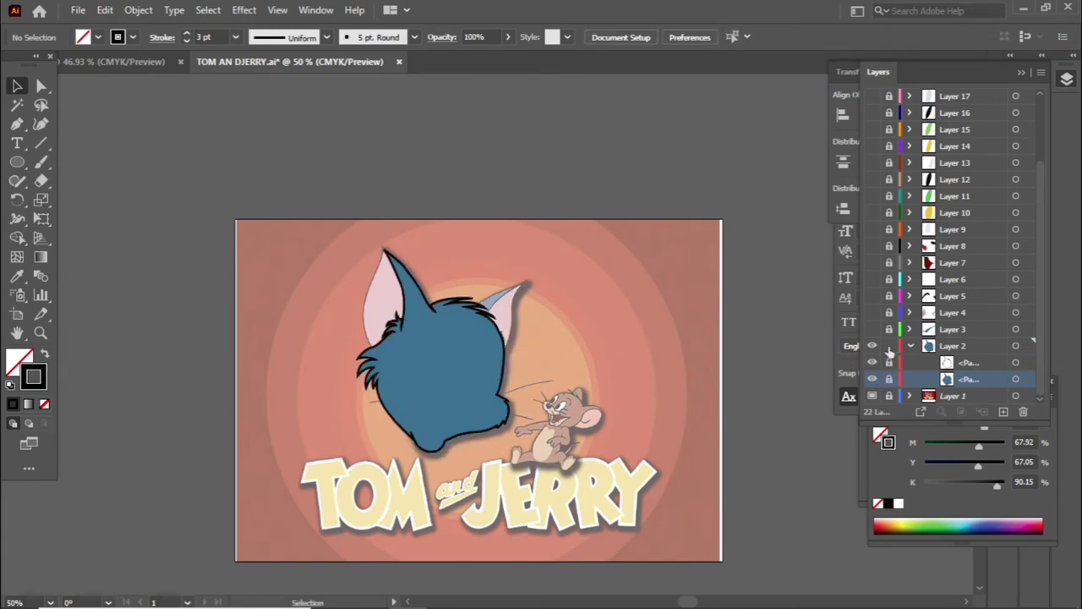
Step: Hide Tom's blue silhouette and give the forehead shape a black outline without fill
click(490, 305)
key(ctrl+shift+bracketleft)
drag(505, 298, 537, 323)
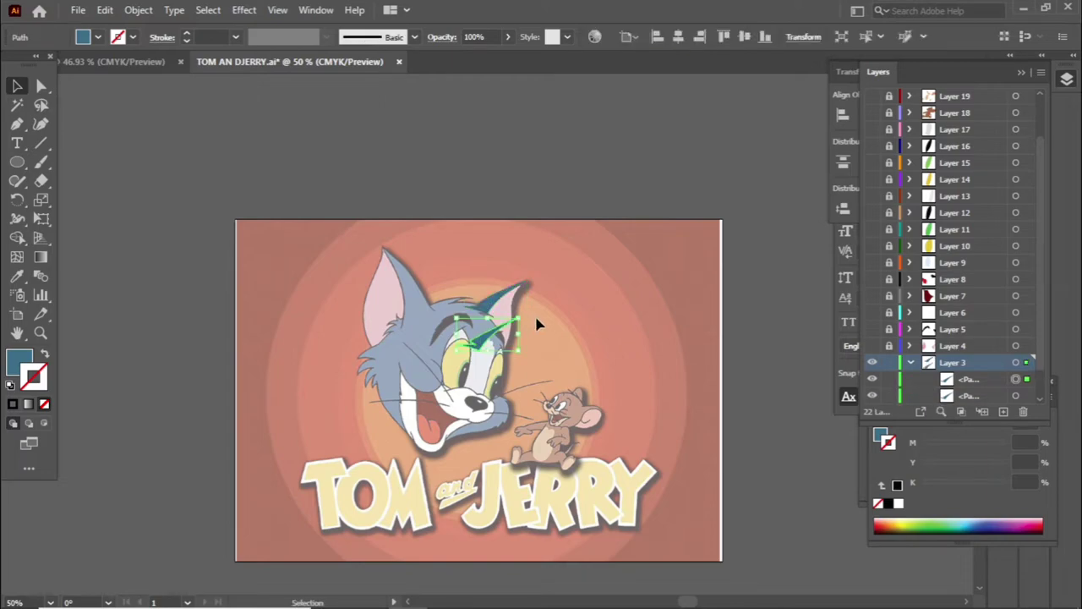
double_click(33, 376)
click(761, 507)
click(1034, 319)
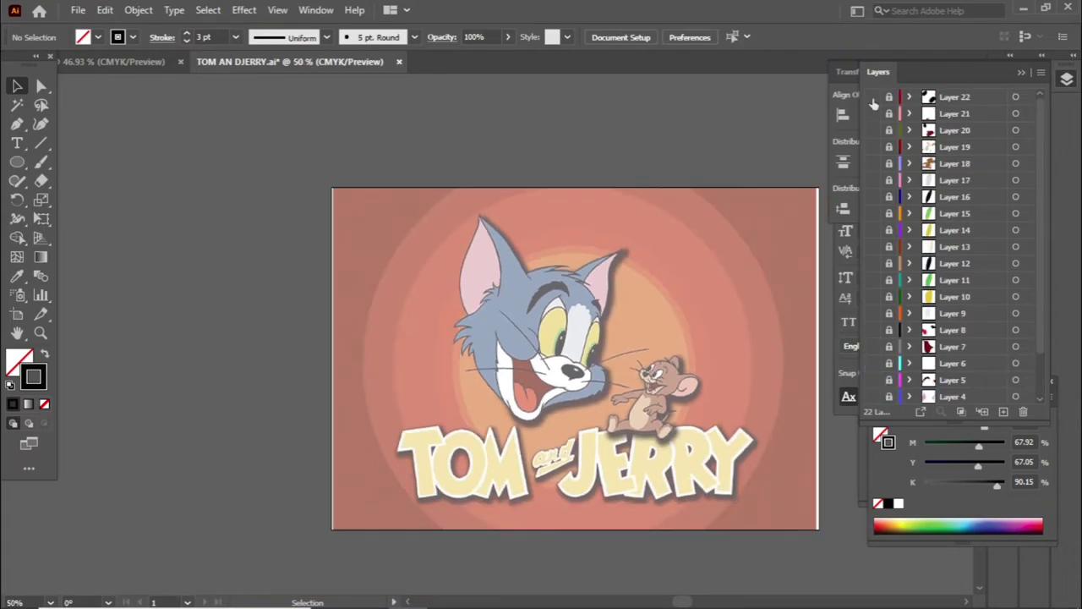
Step: Show and unlock Jerry's silhouette layer, then overlay a 3 pt outline copy
click(872, 164)
click(889, 163)
click(909, 163)
click(1015, 180)
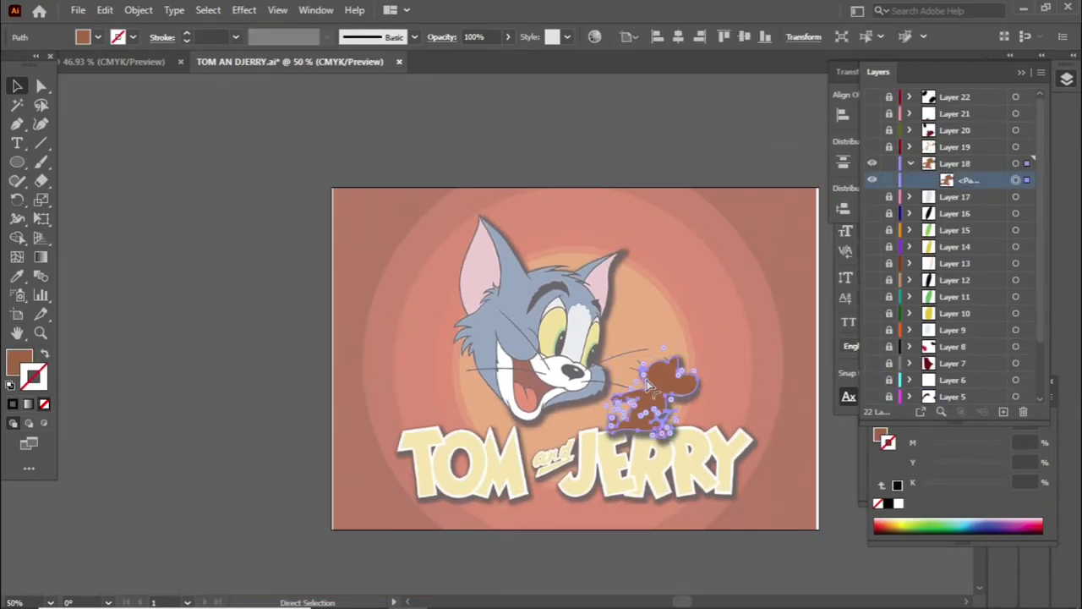
drag(655, 389, 497, 347)
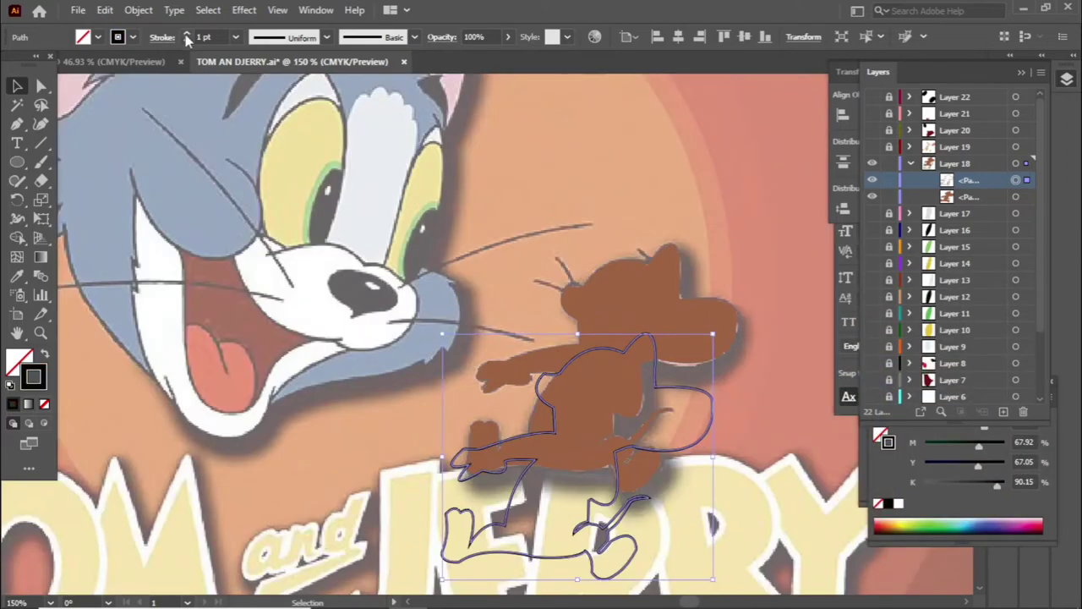
click(187, 36)
click(187, 37)
drag(608, 440, 640, 358)
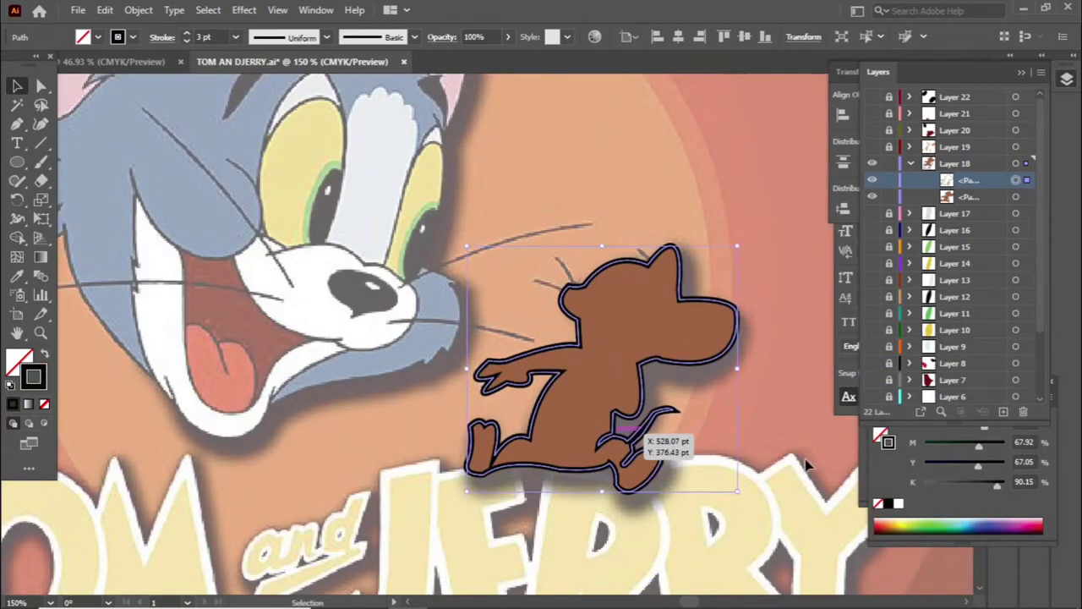
Step: Show all hidden layers, set stroke weight to 1 pt, and inspect the full artwork
key(ctrl+0)
click(909, 163)
key(ctrl+minus)
key(ctrl+minus)
key(ctrl+minus)
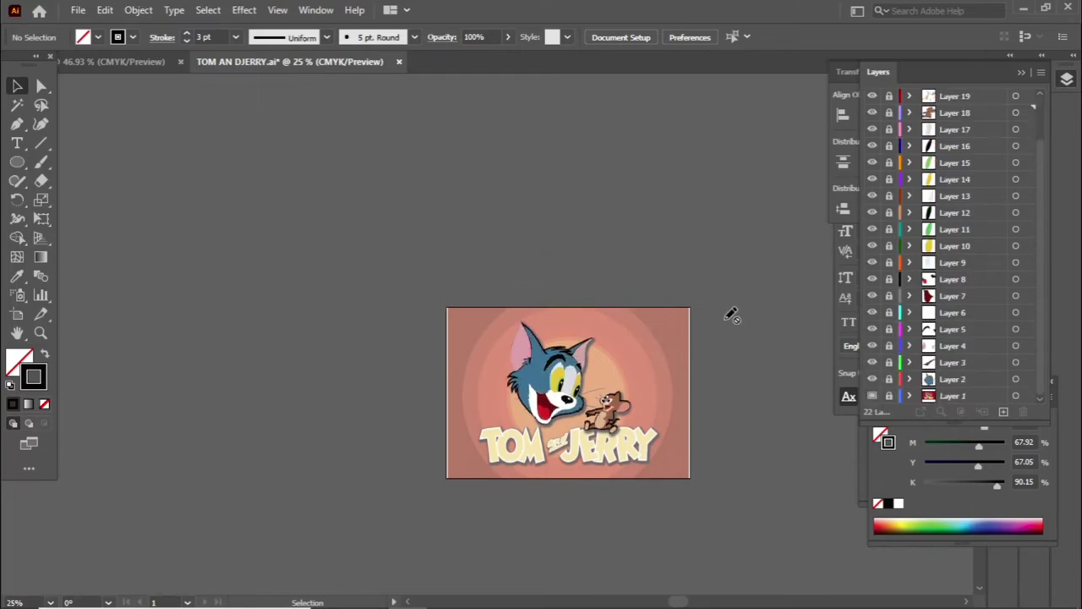
key(ctrl+plus)
key(ctrl+plus)
key(ctrl+plus)
scroll(487, 340, up, 1)
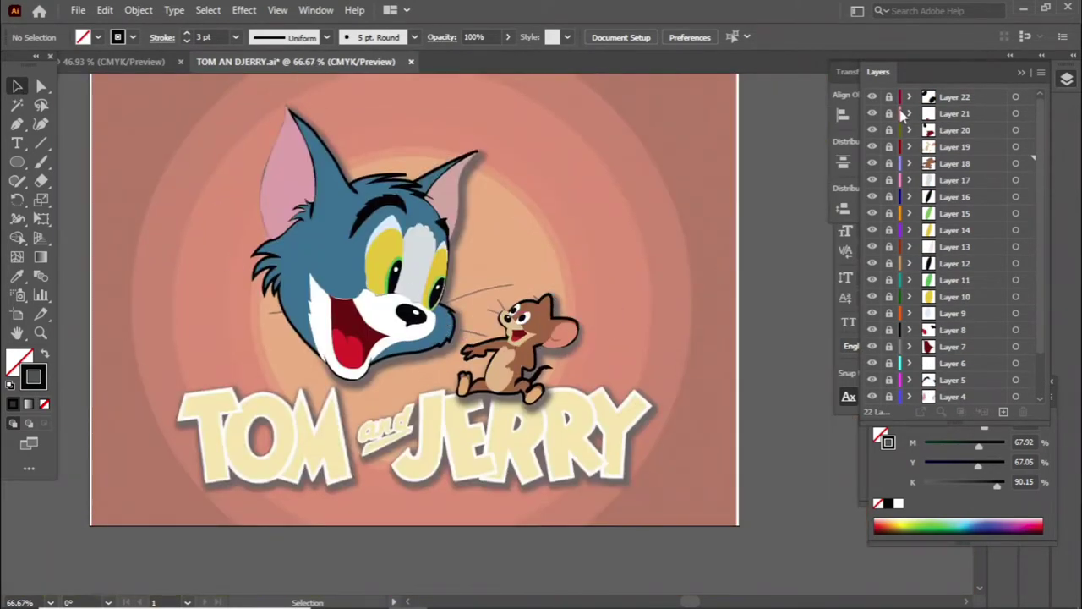
scroll(903, 253, down, 2)
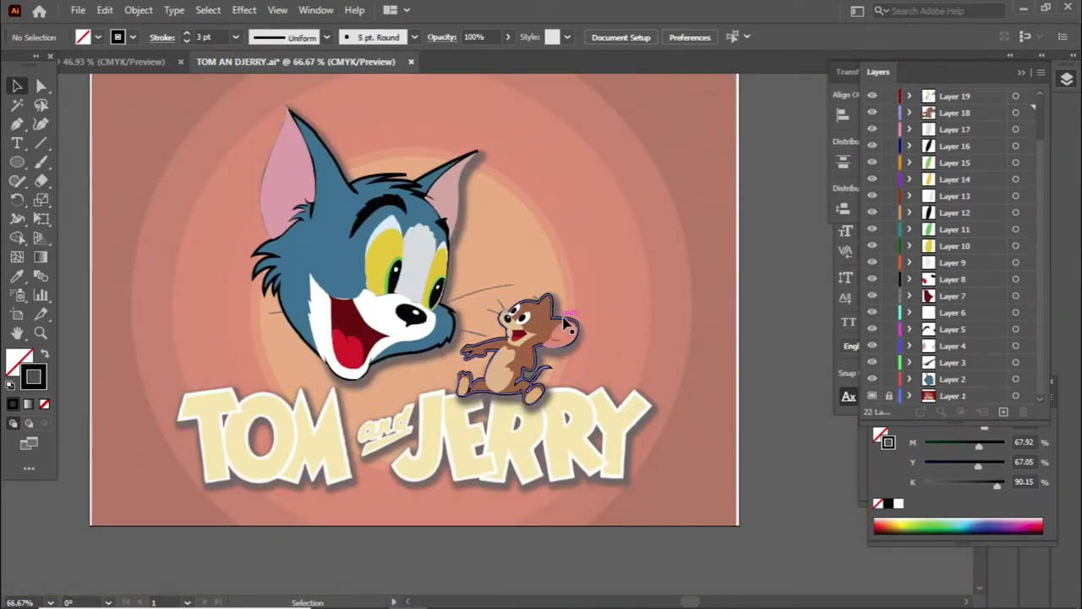
scroll(565, 323, up, 3)
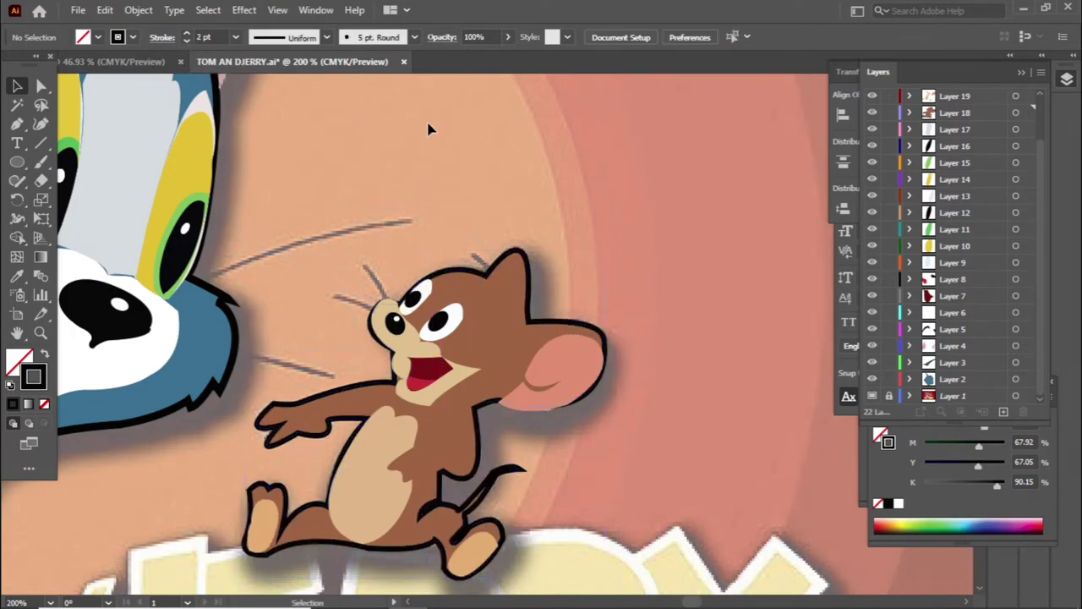
click(186, 41)
scroll(623, 217, down, 2)
scroll(648, 332, down, 2)
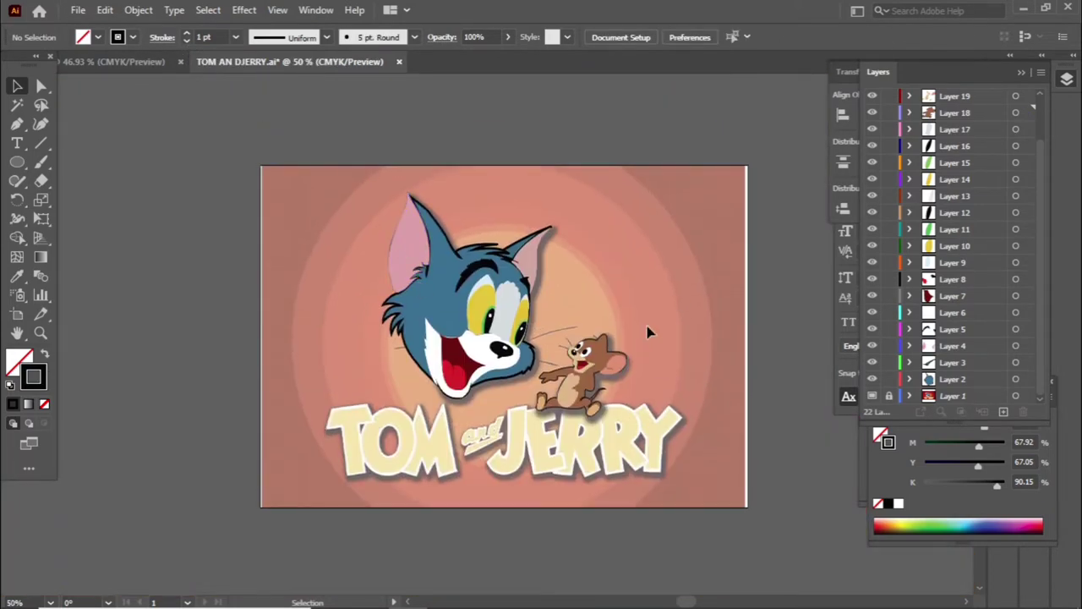
Step: Add a black 2 pt outline copy aligned over Tom's open mouth
click(505, 418)
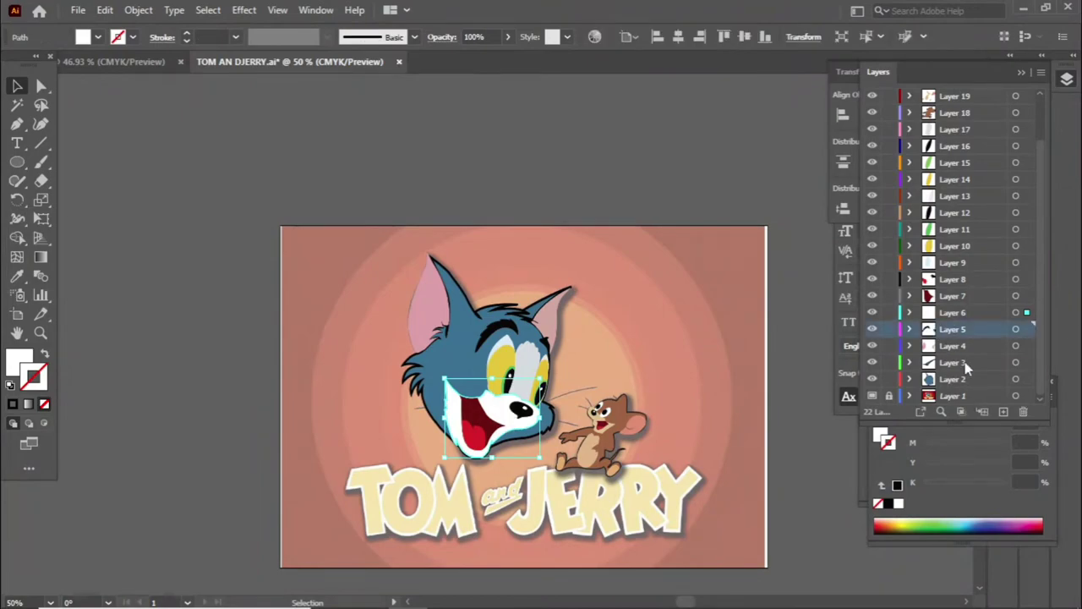
scroll(966, 366, up, 3)
key(ctrl+shift+a)
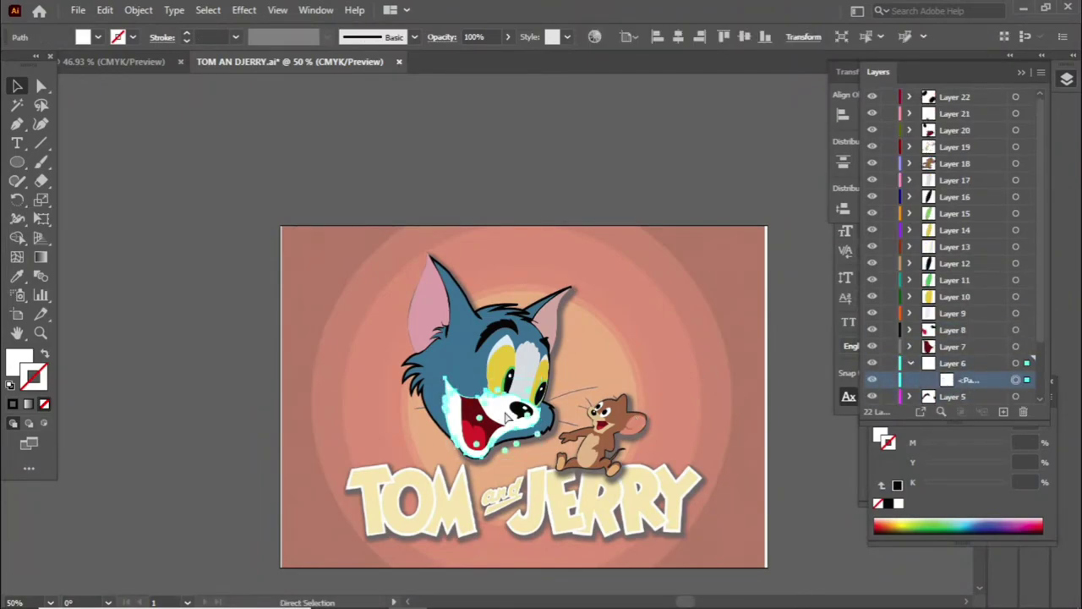
key(ctrl+f)
click(45, 355)
double_click(32, 372)
key(Return)
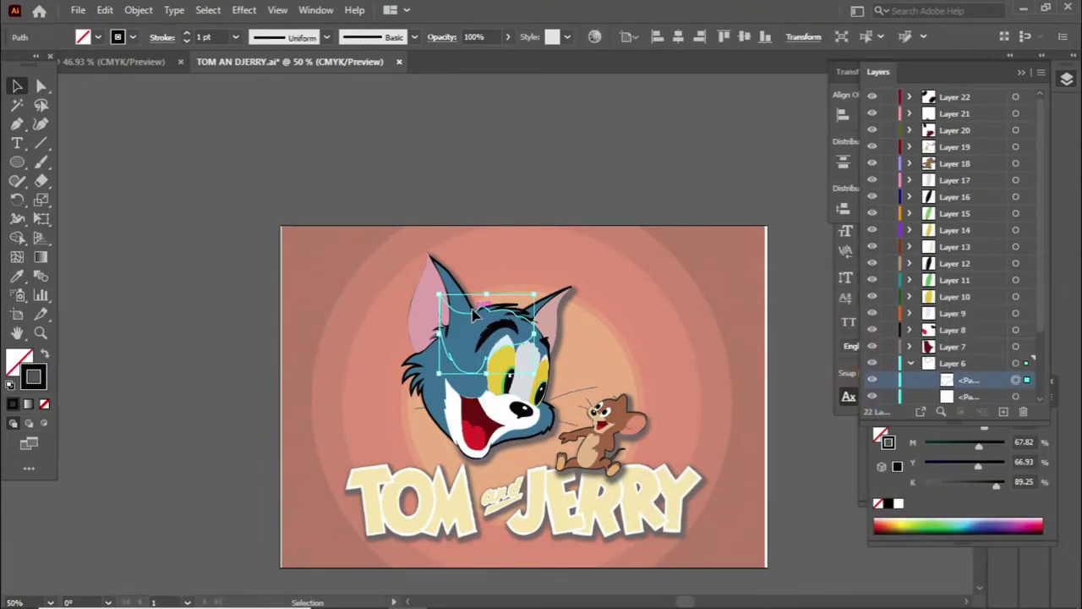
key(ctrl+plus)
key(ctrl+plus)
key(ctrl+plus)
drag(459, 346, 513, 584)
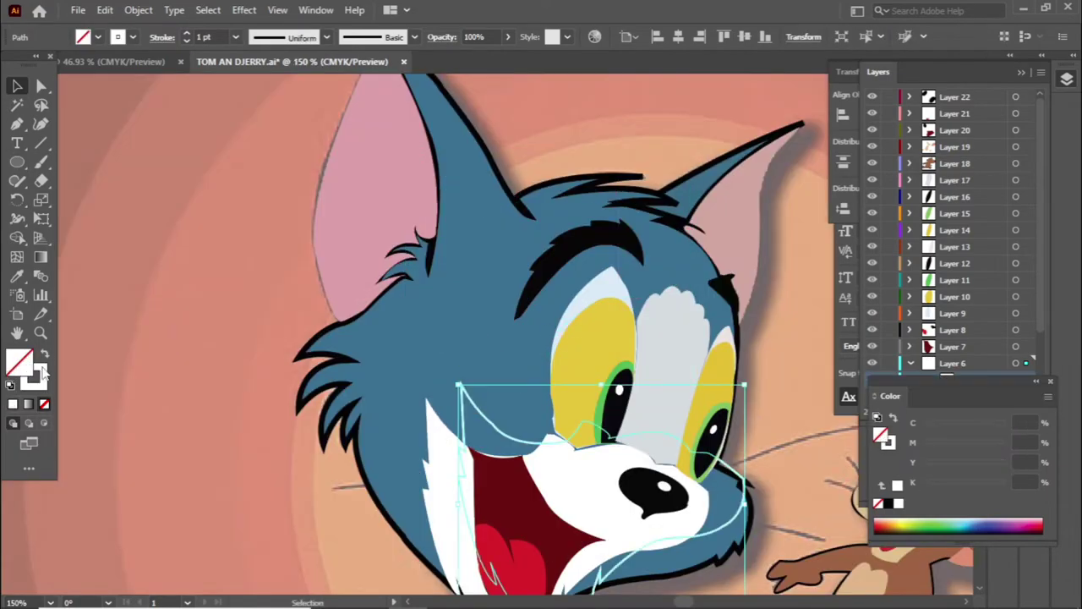
double_click(32, 376)
click(1034, 316)
click(186, 33)
drag(486, 423, 490, 406)
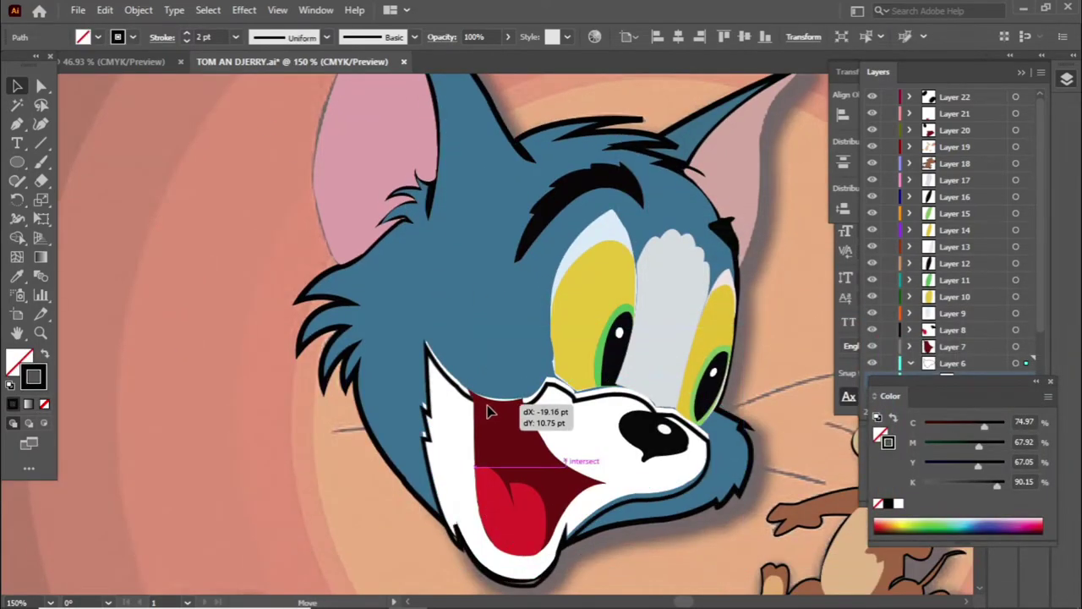
Step: Give Tom's left eye shape a black outline positioned over the eye
key(ctrl+minus)
key(ctrl+shift+a)
key(ctrl+minus)
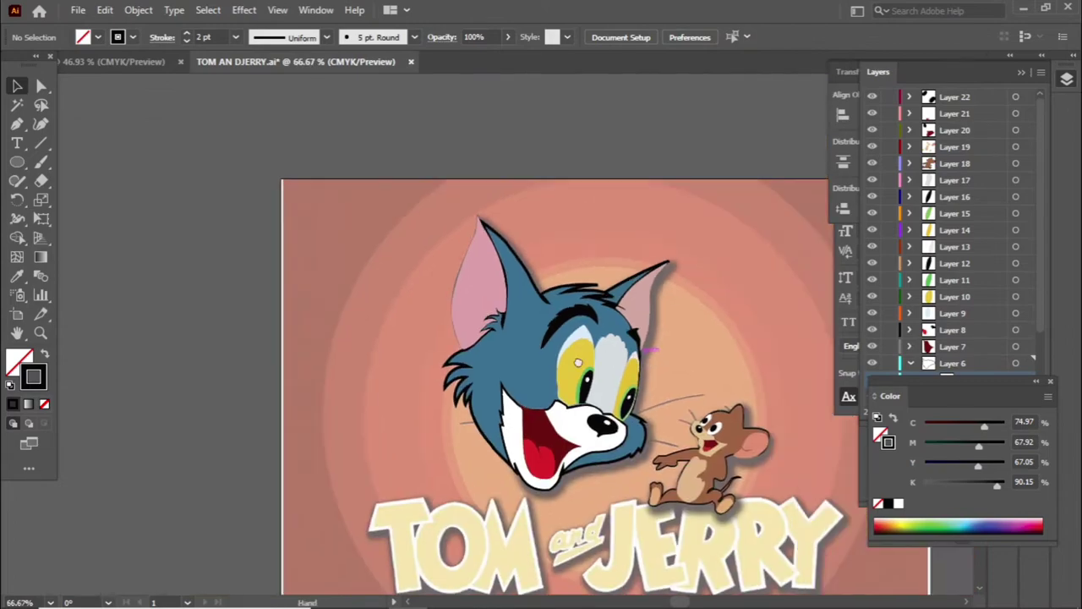
click(504, 337)
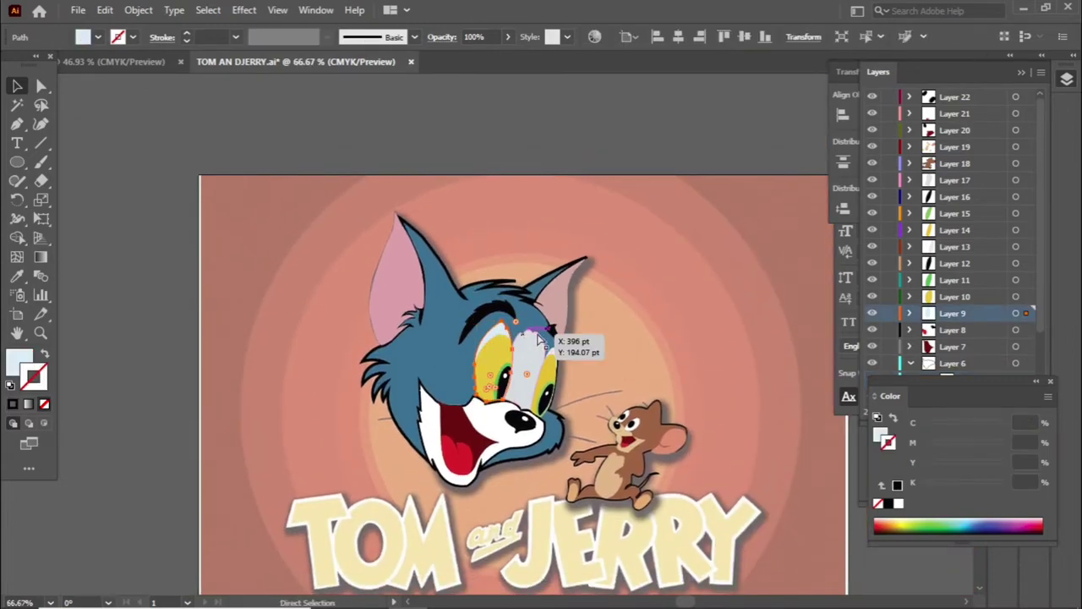
click(45, 353)
double_click(33, 376)
click(1033, 321)
key(ctrl+plus)
key(ctrl+plus)
key(ctrl+plus)
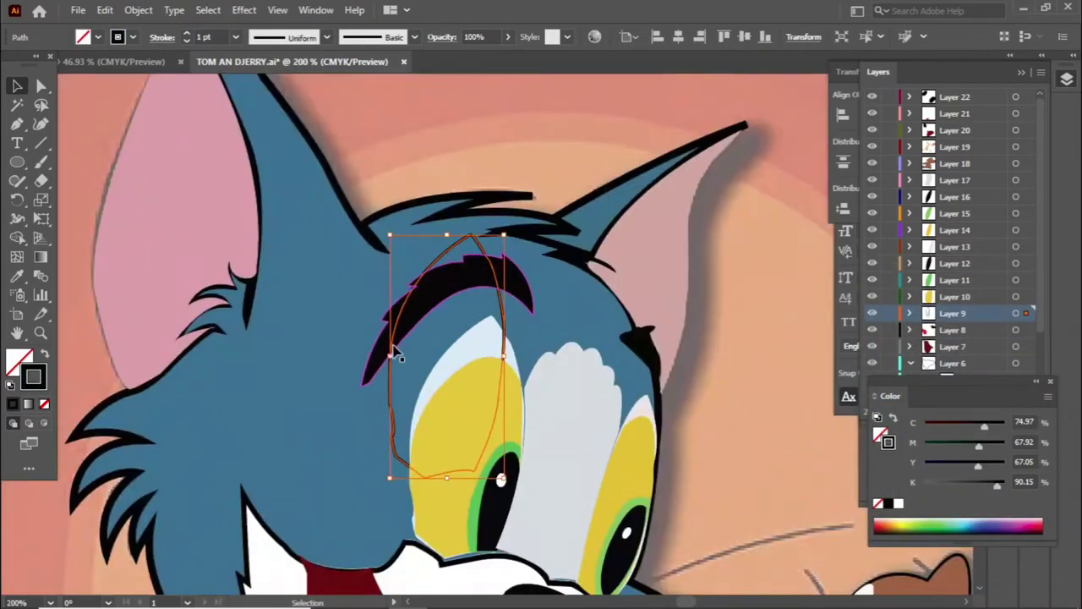
drag(474, 257, 507, 336)
key(ctrl+shift+a)
key(ctrl+1)
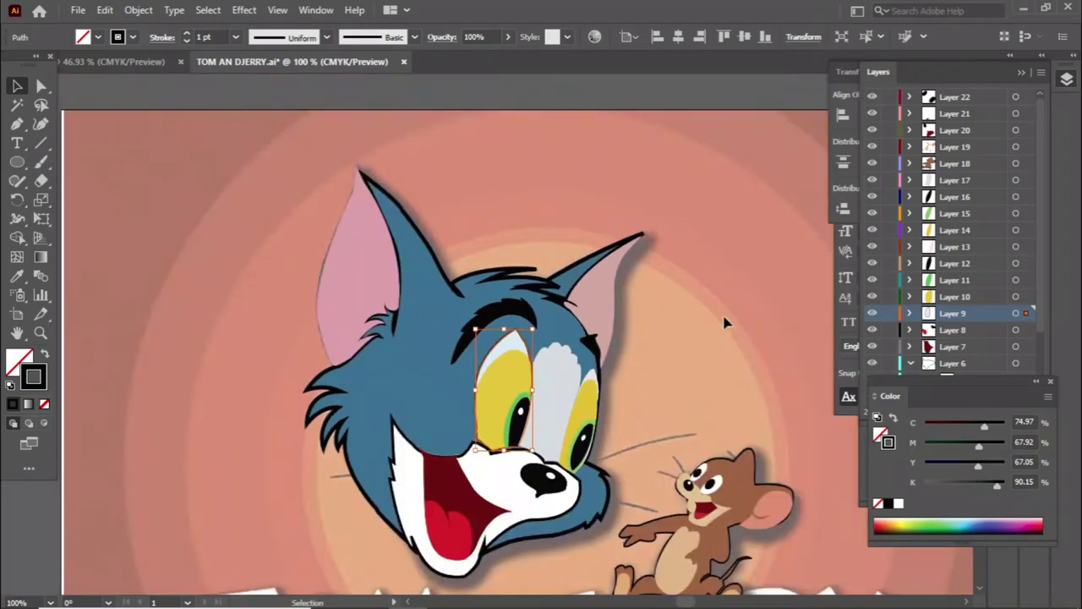
Step: Place a black outline copy over Tom's pale eye patch
key(ctrl+v)
click(45, 354)
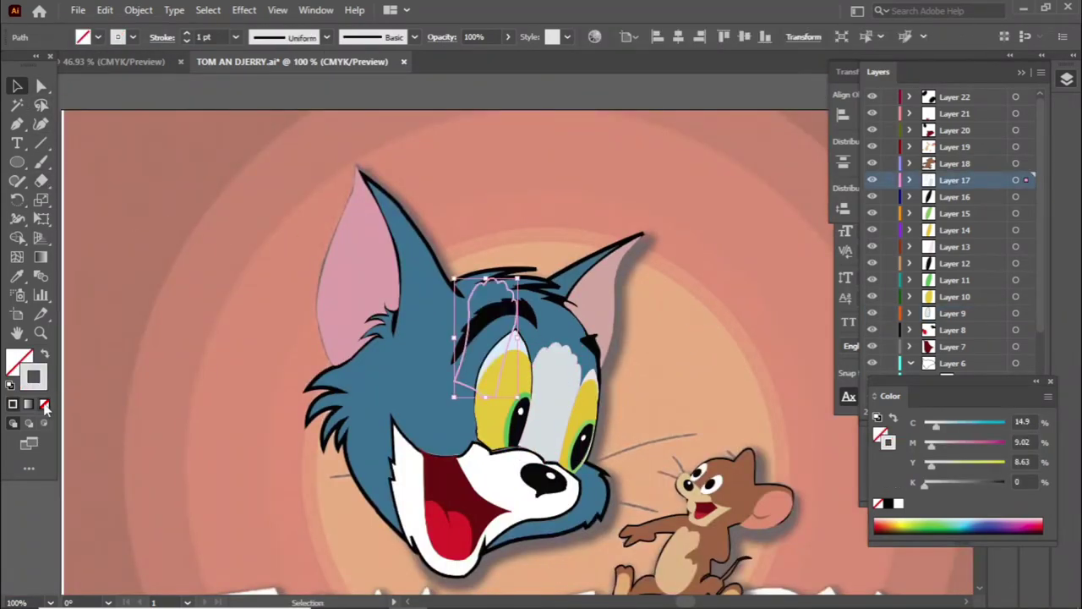
double_click(32, 377)
click(1034, 320)
drag(479, 296, 562, 363)
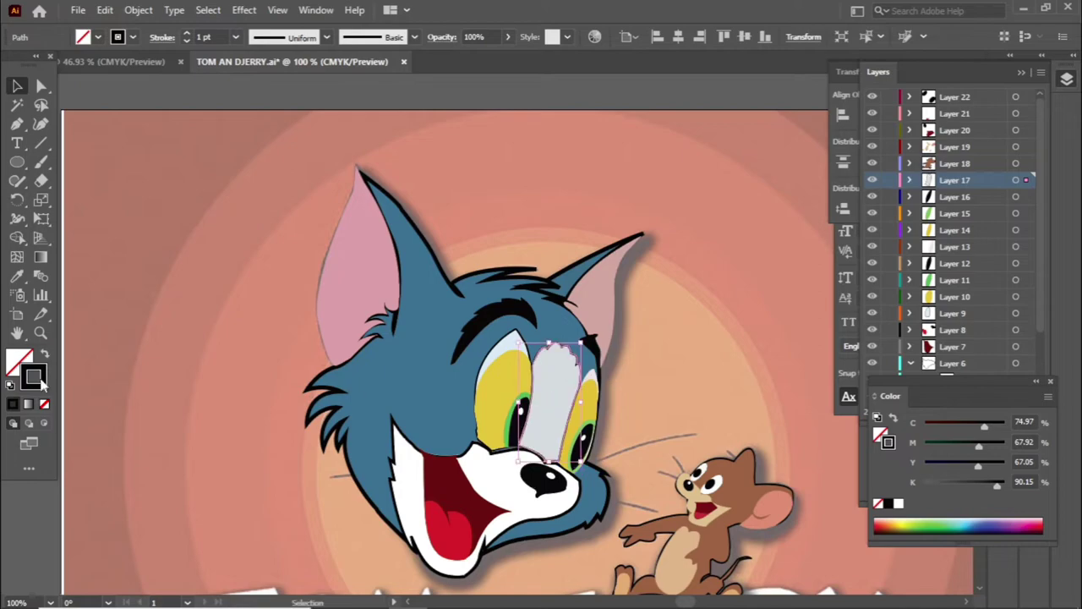
key(ctrl+shift+a)
key(ctrl+minus)
key(ctrl+minus)
scroll(502, 385, up, 2)
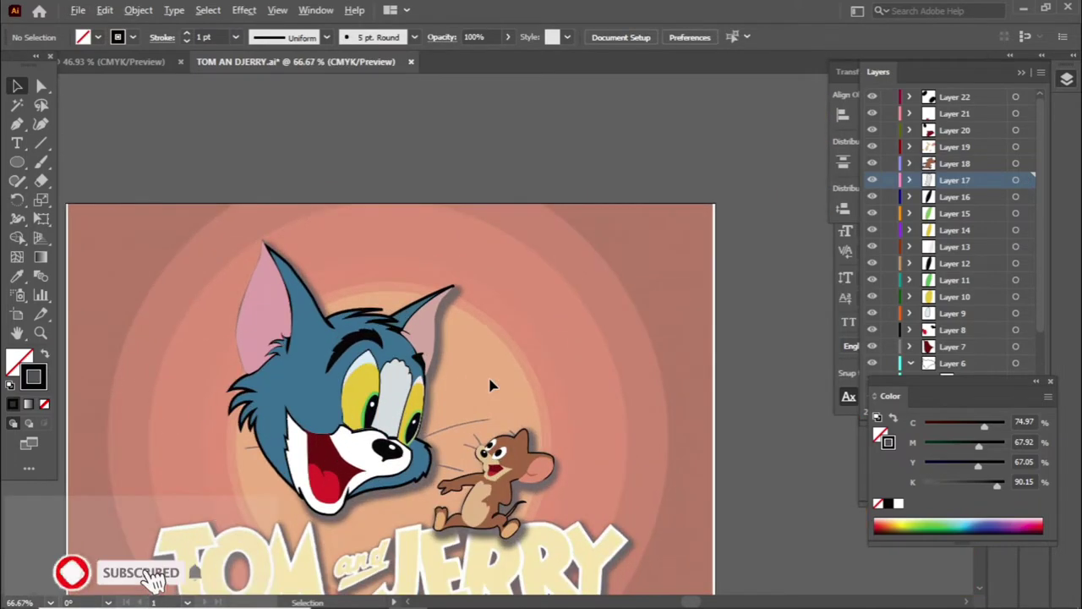
scroll(490, 382, down, 2)
Step: Turn the copy of Jerry's face into a black outline and move it into place
scroll(570, 392, up, 8)
click(490, 437)
click(45, 354)
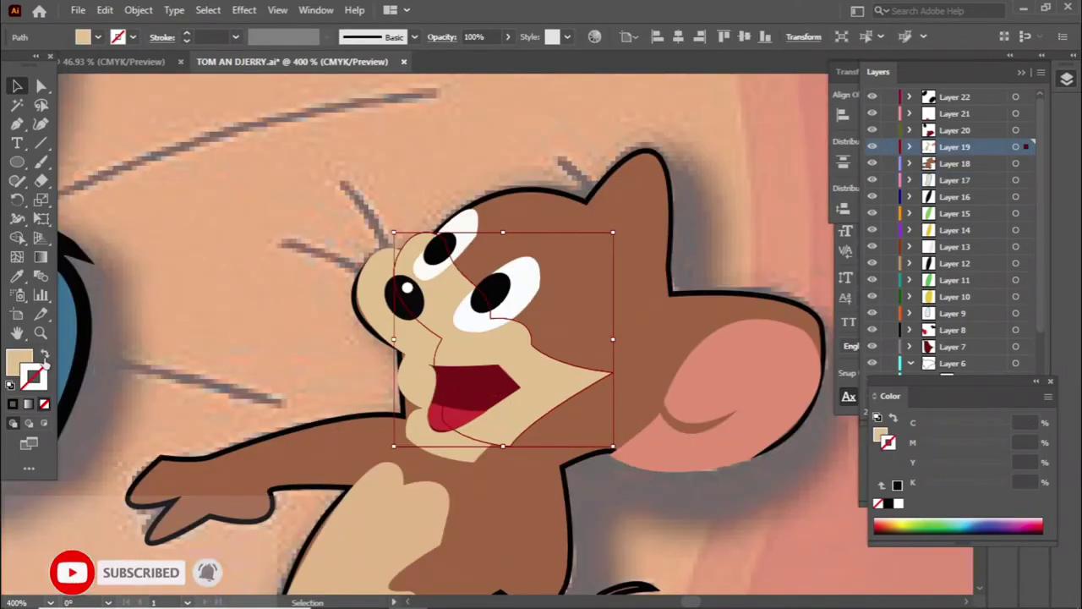
double_click(33, 377)
click(1033, 319)
mouse_move(509, 357)
mouse_down()
mouse_move(503, 376)
mouse_move(459, 387)
mouse_move(453, 406)
mouse_up()
Step: Make the copy of Jerry's dark-red mouth a black outline only
click(363, 374)
click(45, 353)
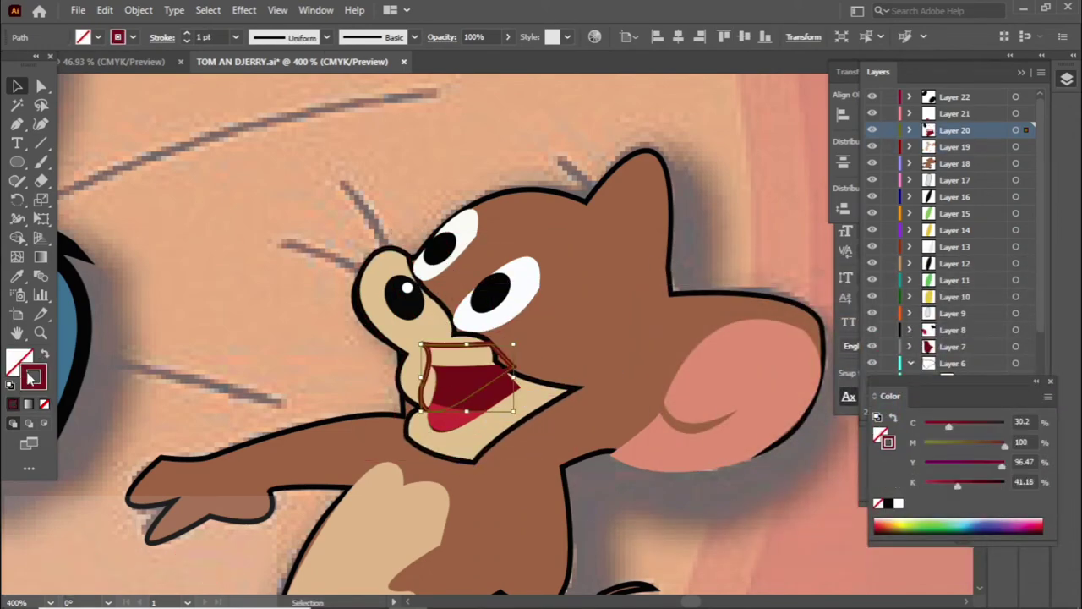
double_click(33, 377)
click(691, 512)
click(1034, 319)
Step: Shift the ear shape copy down-left, give it a black outline, and swap its fill and stroke
key(ctrl+minus)
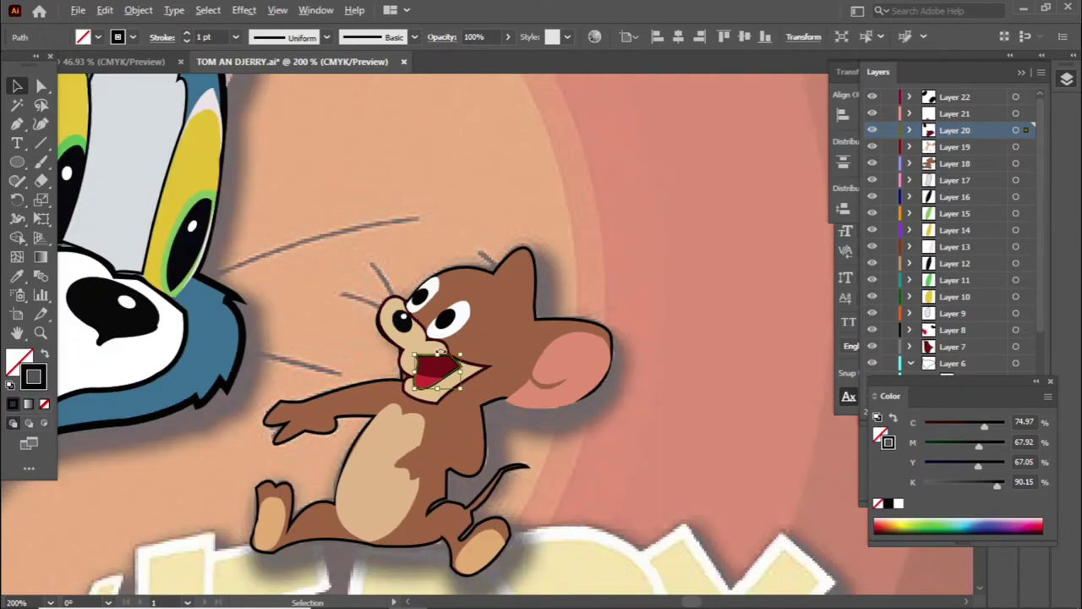
key(ctrl+minus)
key(ctrl+shift+a)
key(ctrl+minus)
key(ctrl+minus)
key(ctrl+minus)
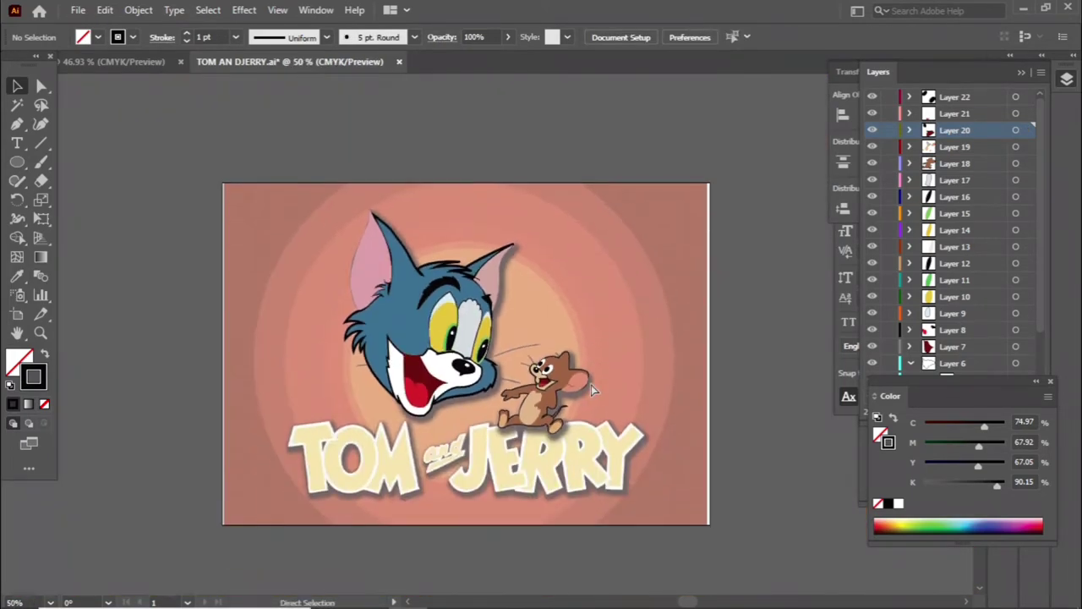
key(ctrl+plus)
key(ctrl+plus)
key(ctrl+plus)
drag(502, 288, 479, 338)
click(45, 354)
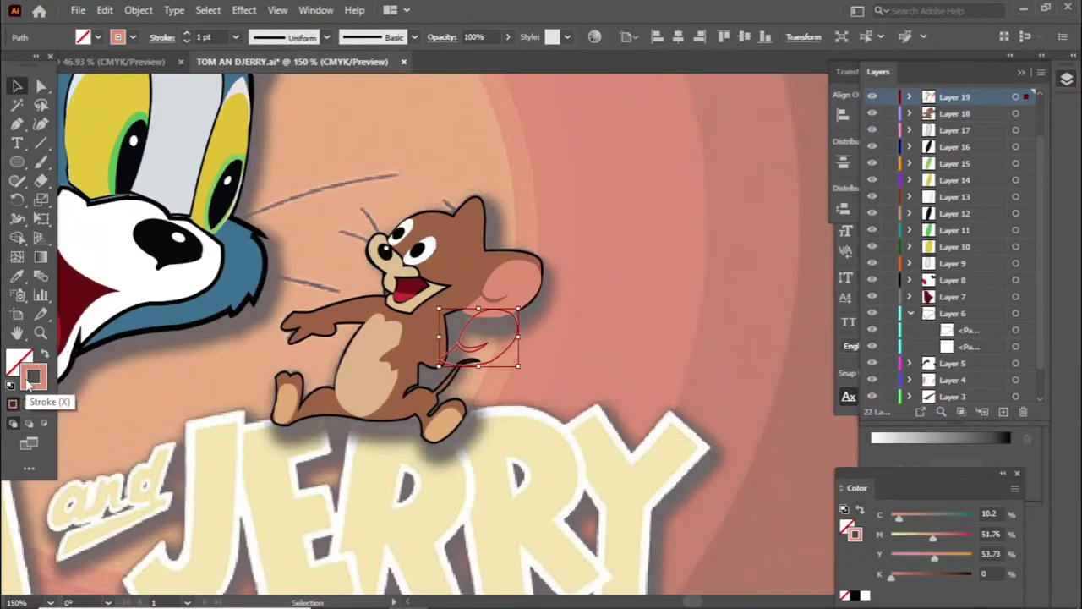
double_click(33, 377)
click(1034, 319)
key(ctrl+shift+bracketleft)
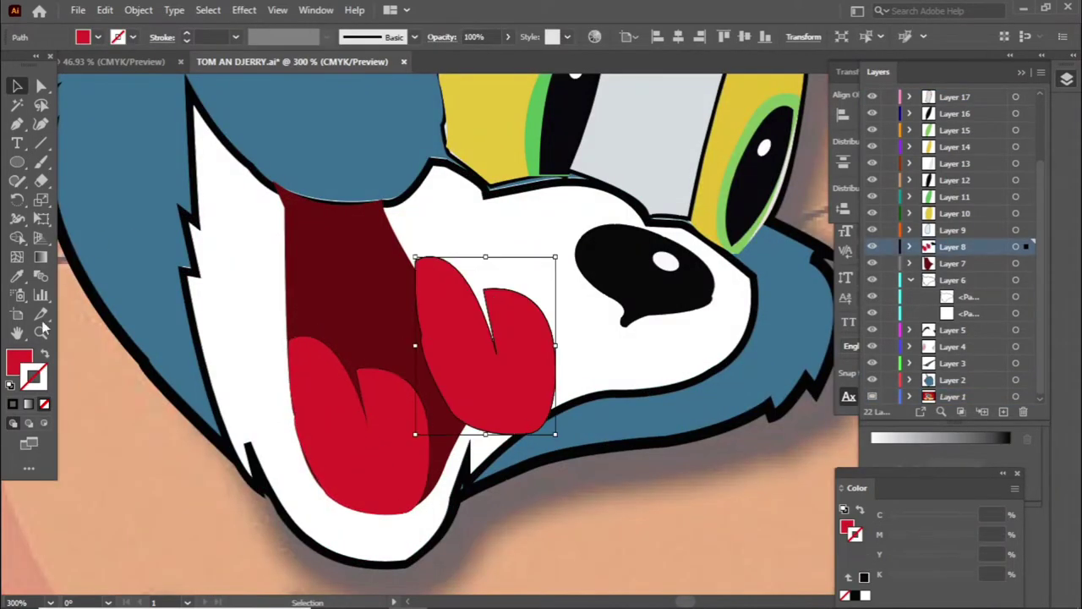
Step: Set the inner tongue outline's stroke colour and move it onto Tom's tongue
click(44, 353)
double_click(33, 376)
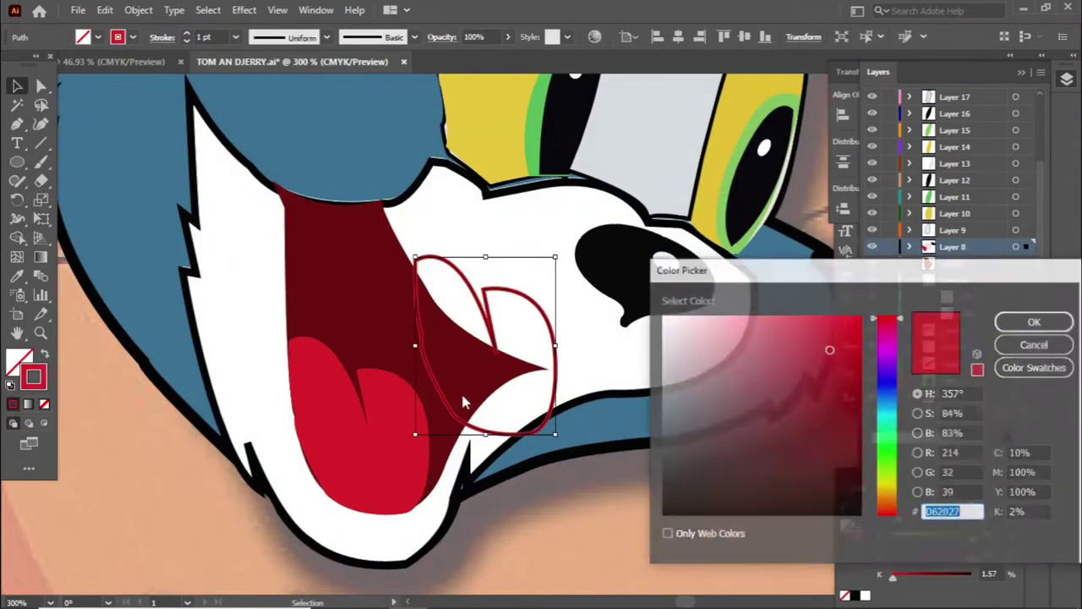
click(1032, 318)
drag(553, 342, 427, 423)
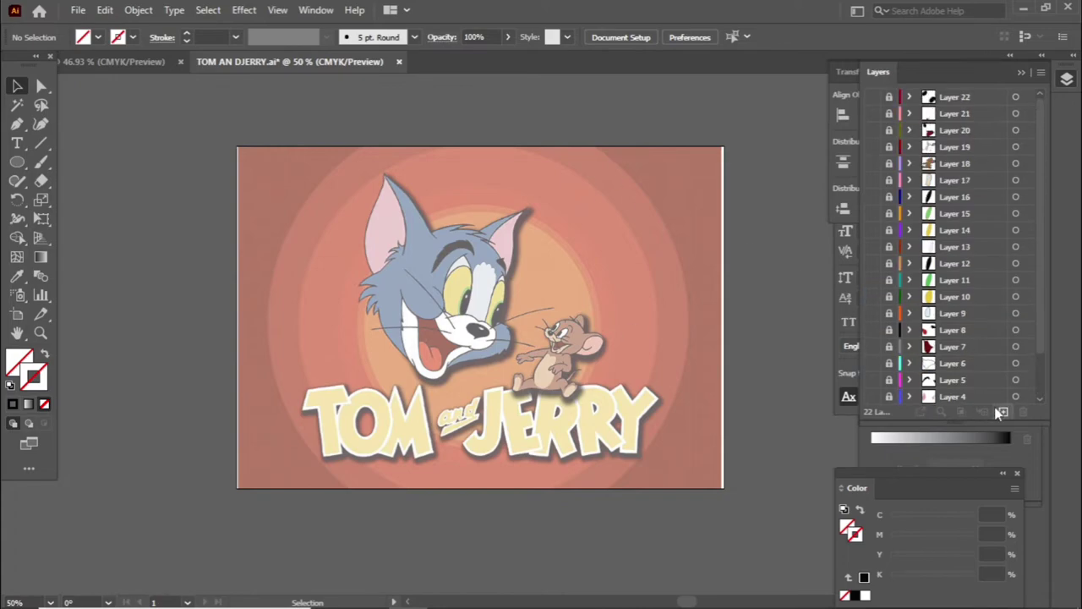
Step: Add Layer 23 and draw the first curved finger line on Jerry's belly
scroll(996, 239, down, 3)
scroll(990, 285, up, 3)
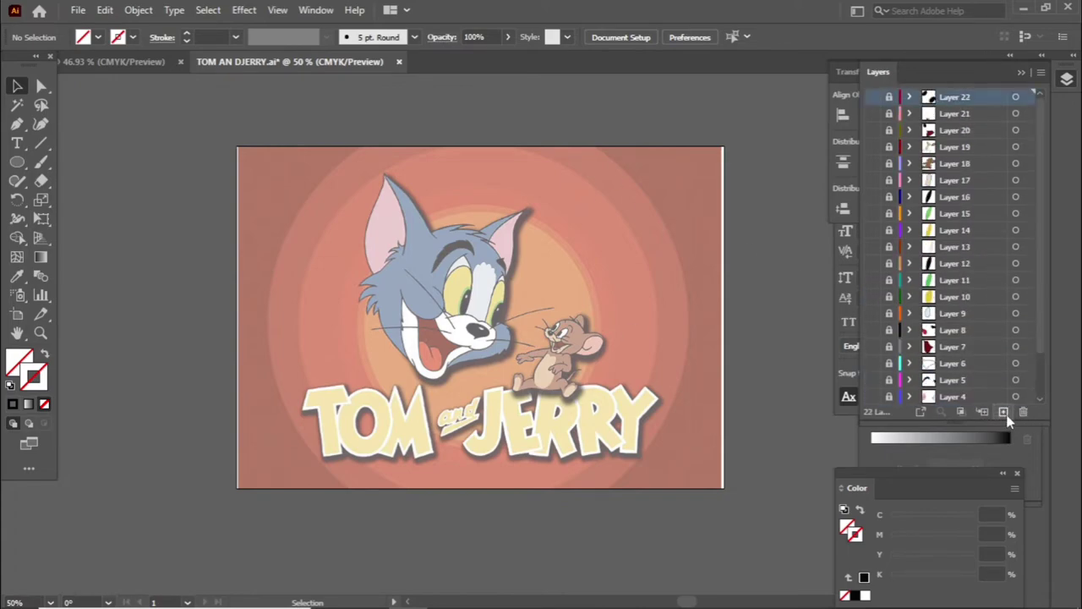
click(1003, 412)
key(p)
scroll(530, 404, up, 1)
scroll(530, 404, up, 4)
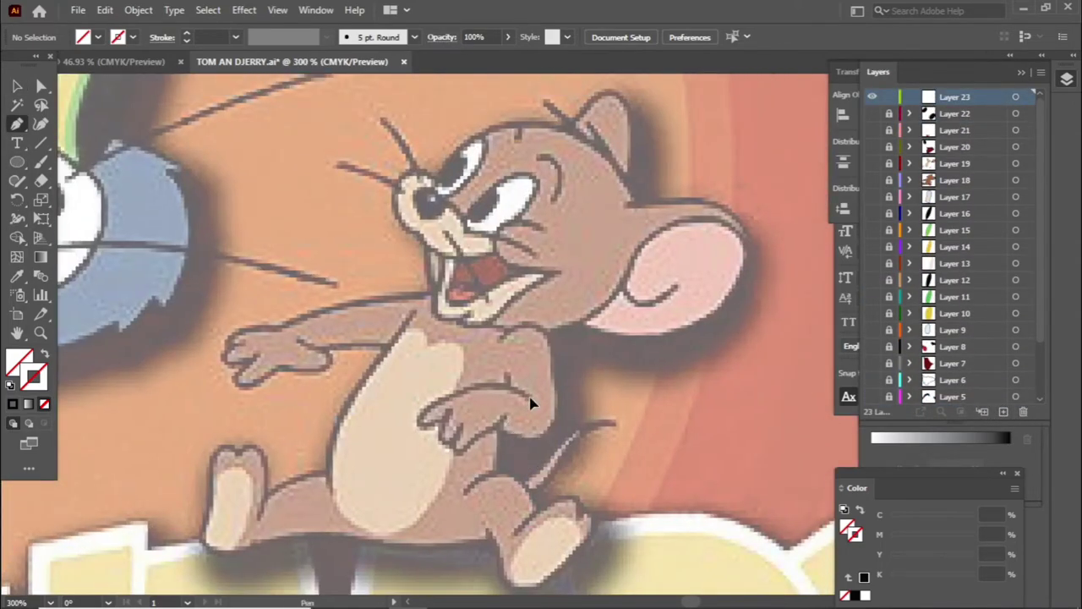
click(531, 399)
mouse_move(422, 427)
mouse_down()
mouse_move(342, 492)
mouse_move(376, 480)
mouse_up()
drag(421, 423, 420, 421)
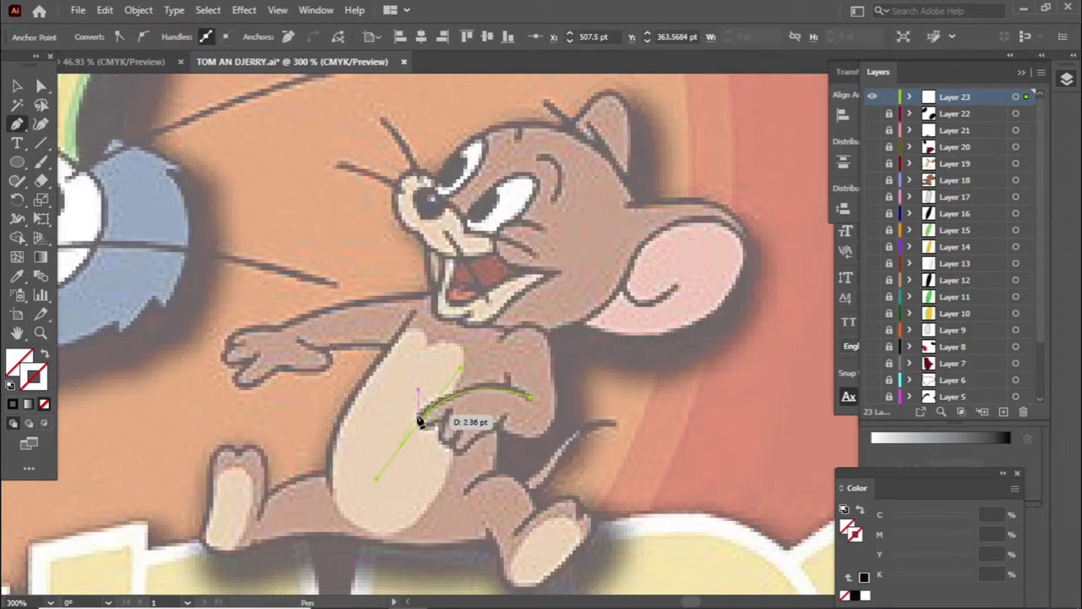
Step: Confirm the stroke colour of the first belly line and deselect it
double_click(37, 380)
key(Return)
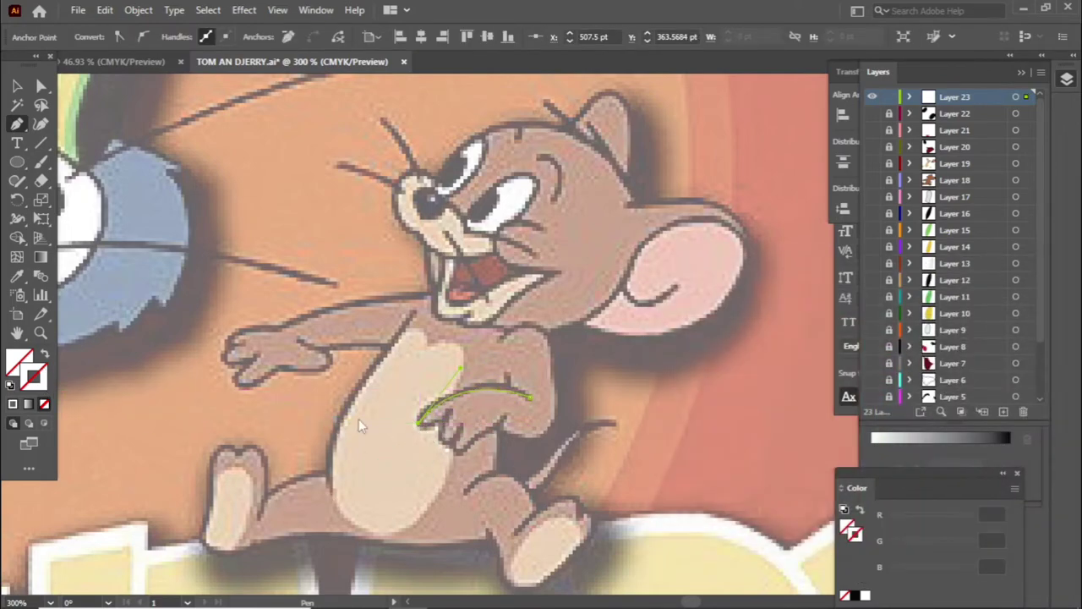
key(v)
click(369, 500)
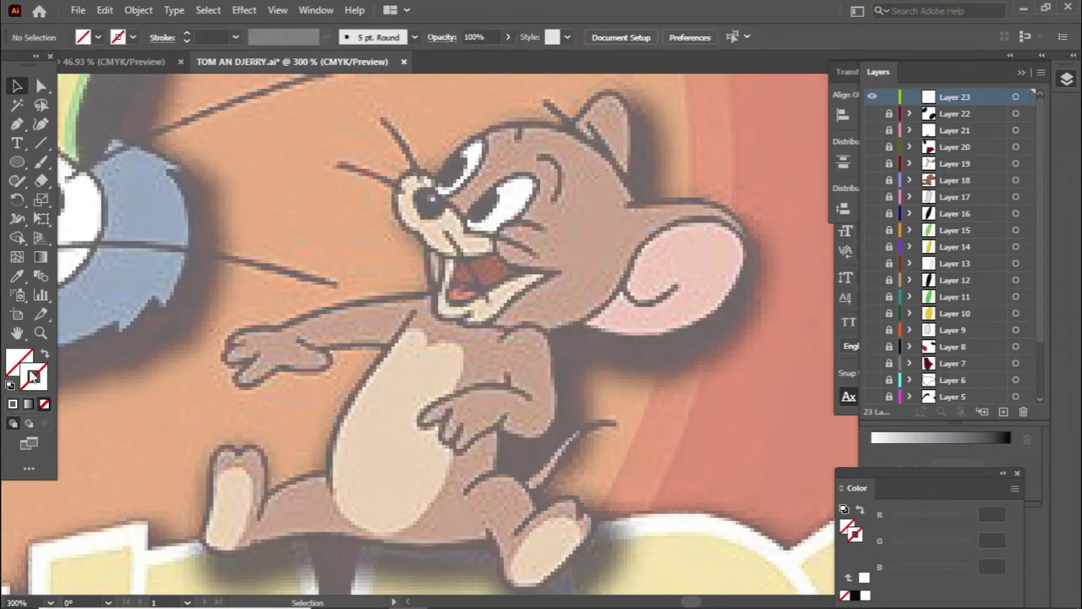
double_click(33, 376)
key(Return)
Step: Set the Pen tool's stroke colour to black (000000)
key(ctrl+minus)
key(p)
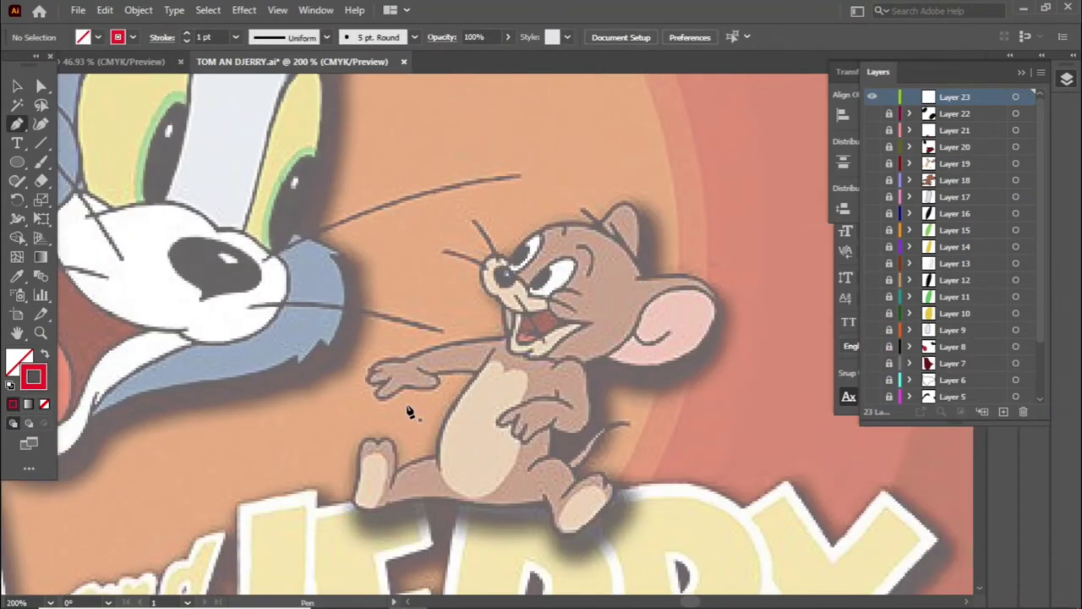
double_click(34, 376)
text(000000)
click(1035, 320)
key(ctrl+plus)
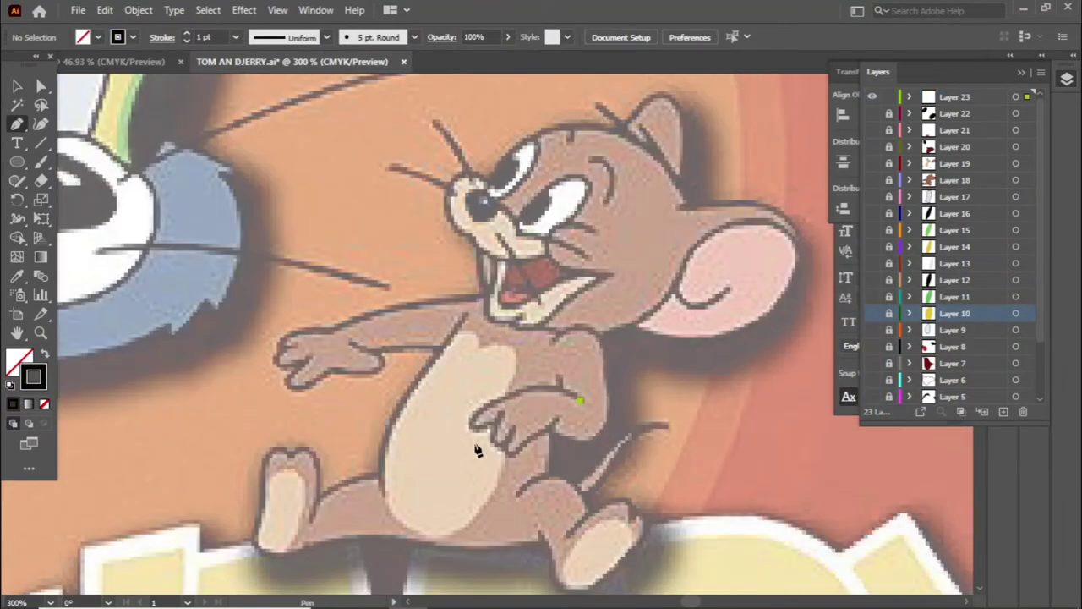
Step: Draw the curved finger line across Jerry's belly into the next finger
click(583, 399)
mouse_move(470, 423)
mouse_down()
mouse_move(414, 489)
mouse_move(504, 420)
mouse_up()
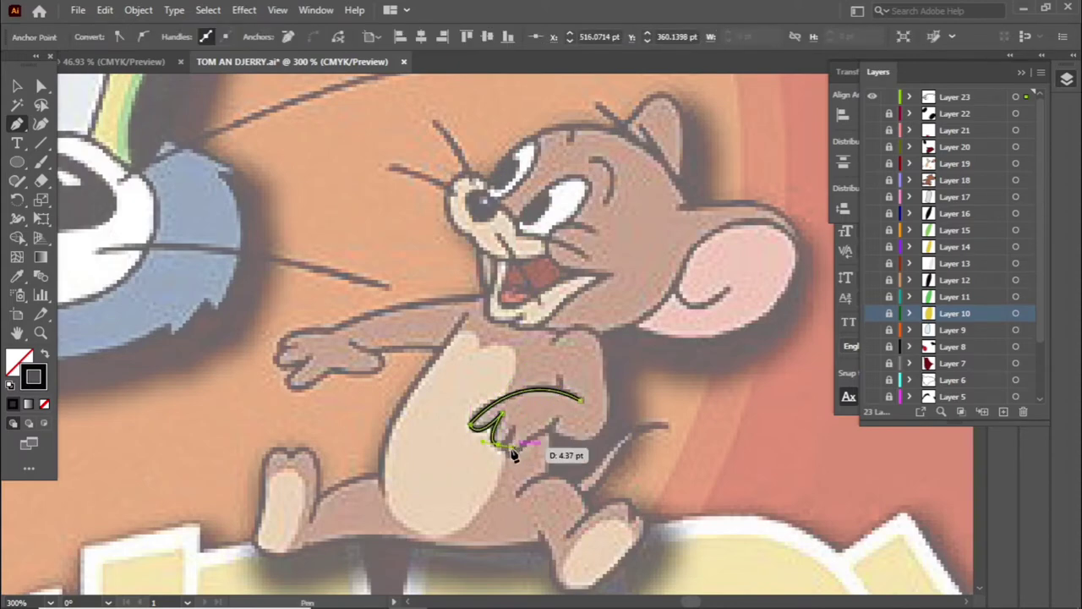
drag(514, 455, 535, 391)
scroll(502, 483, up, 3)
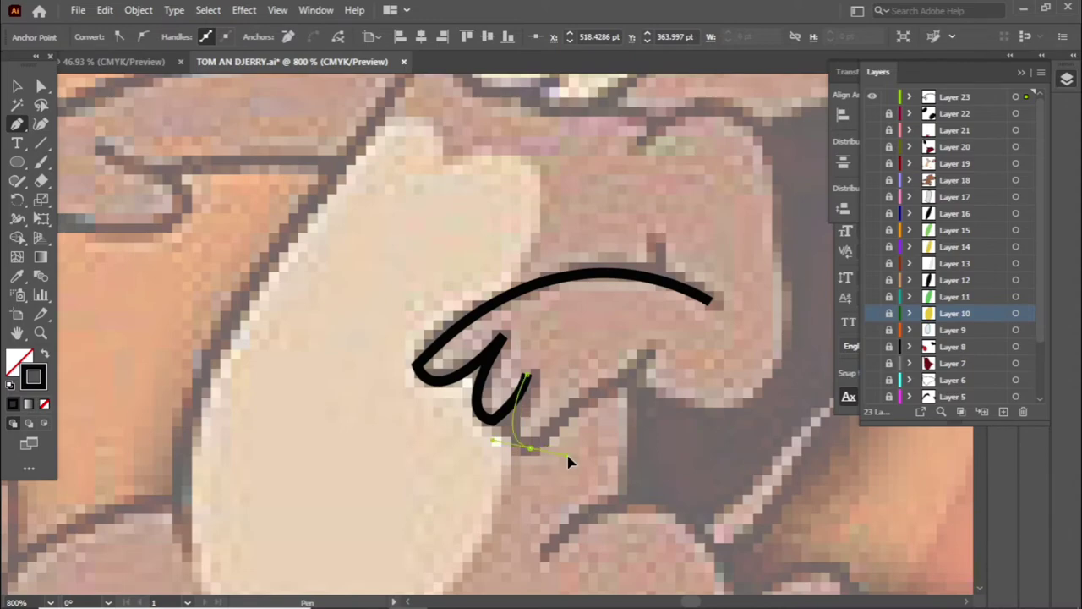
drag(548, 435, 654, 361)
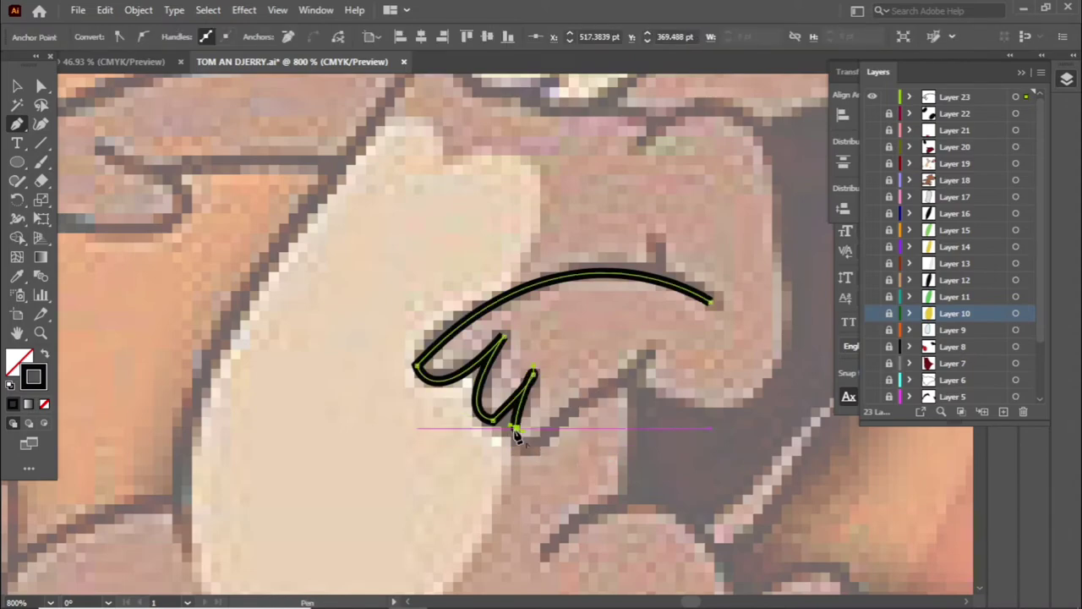
scroll(655, 364, down, 3)
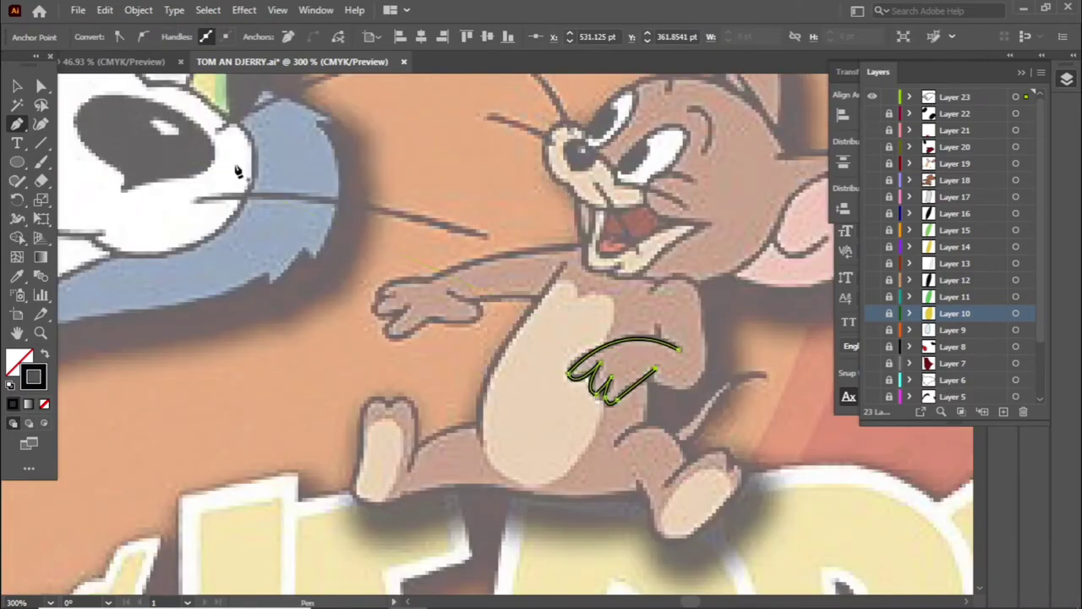
scroll(490, 313, down, 5)
scroll(474, 321, up, 2)
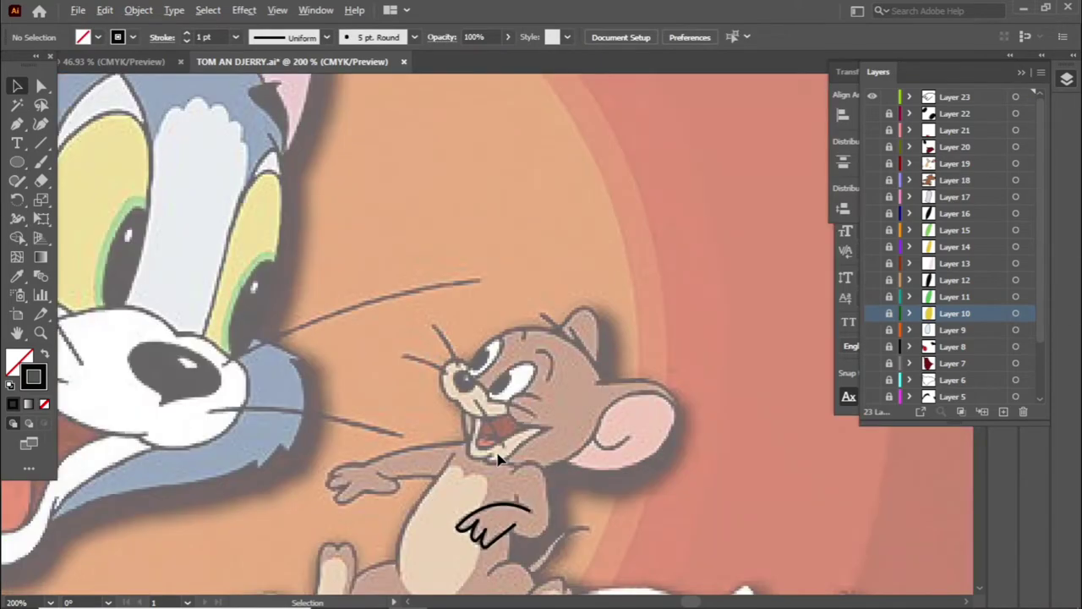
scroll(448, 339, up, 3)
scroll(429, 345, up, 5)
Step: Draw Jerry's two whiskers, curving the second into his cheek
click(402, 226)
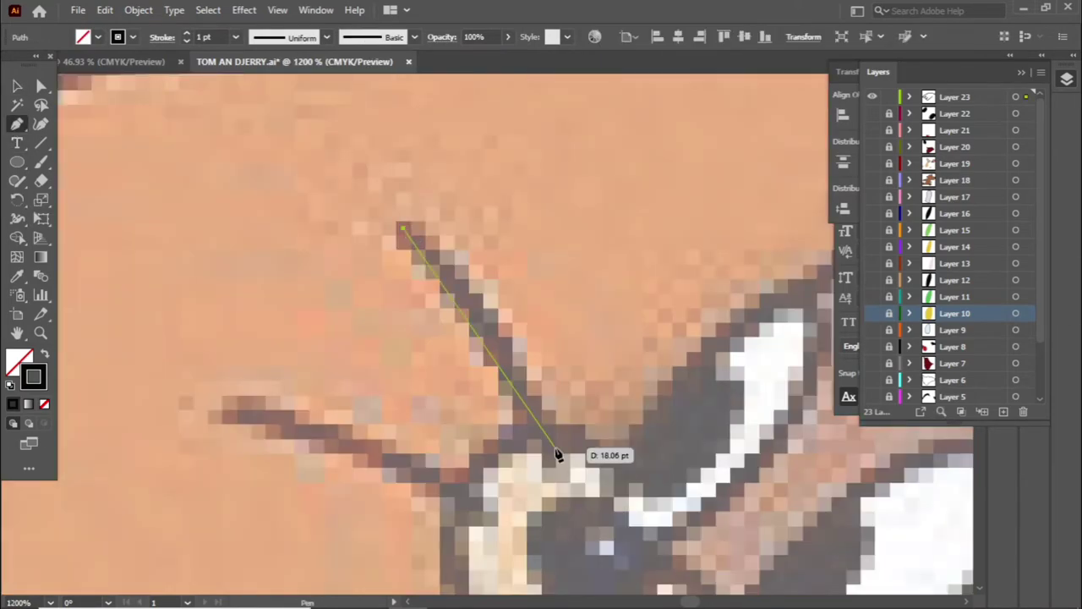
drag(558, 454, 574, 493)
ctrl+click(107, 152)
scroll(217, 397, down, 1)
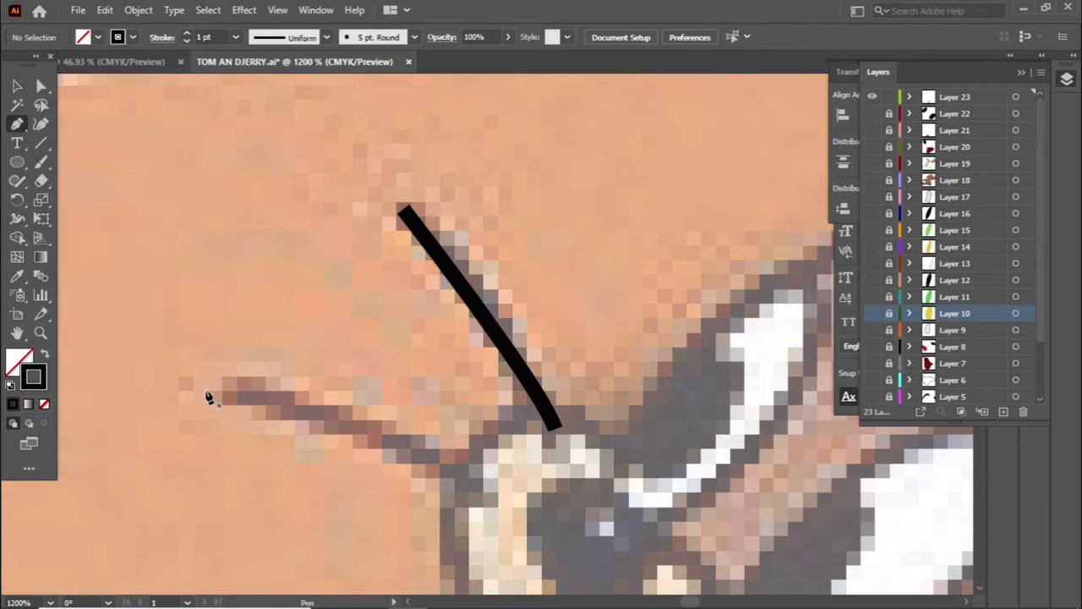
click(186, 385)
scroll(195, 388, down, 4)
drag(478, 412, 511, 457)
key(ctrl+minus)
key(ctrl+minus)
key(ctrl+minus)
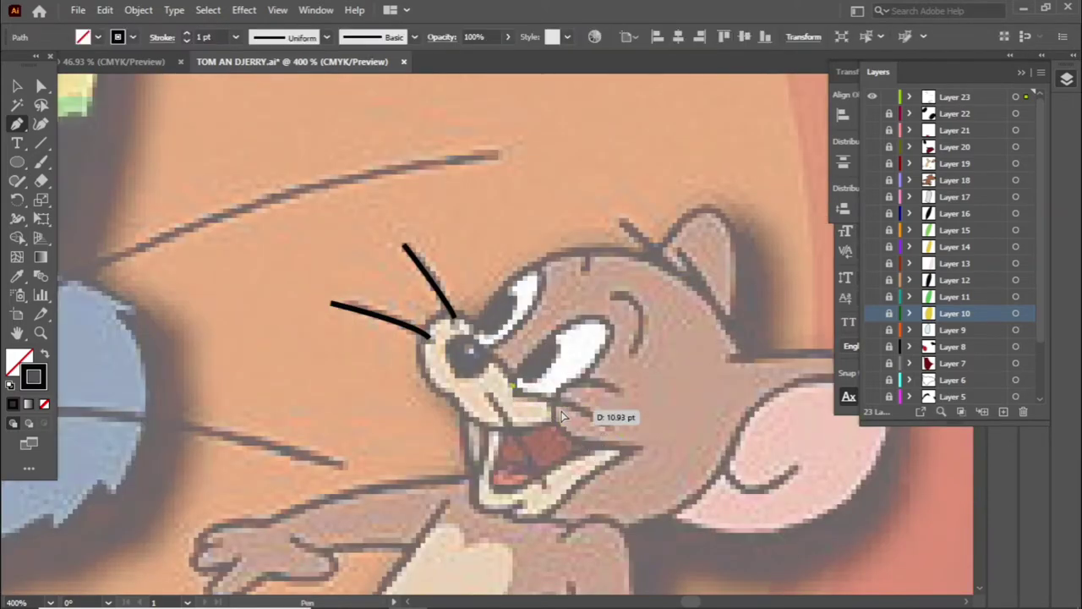
drag(606, 425, 611, 441)
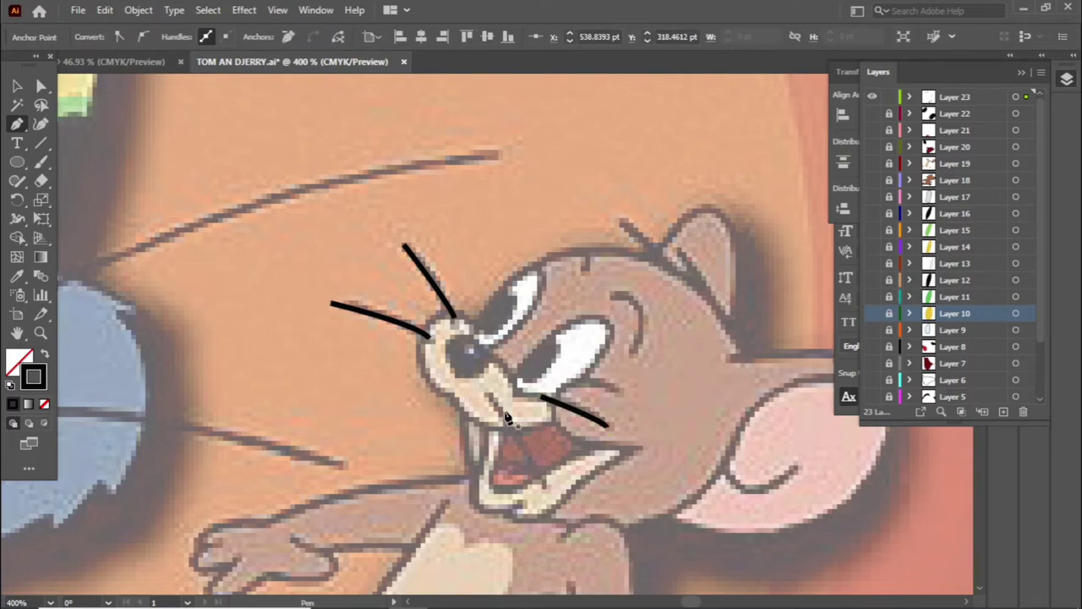
Step: Draw Tom's whiskers, one curving toward his nose and one reaching toward Jerry
key(ctrl+minus)
key(ctrl+minus)
key(ctrl+minus)
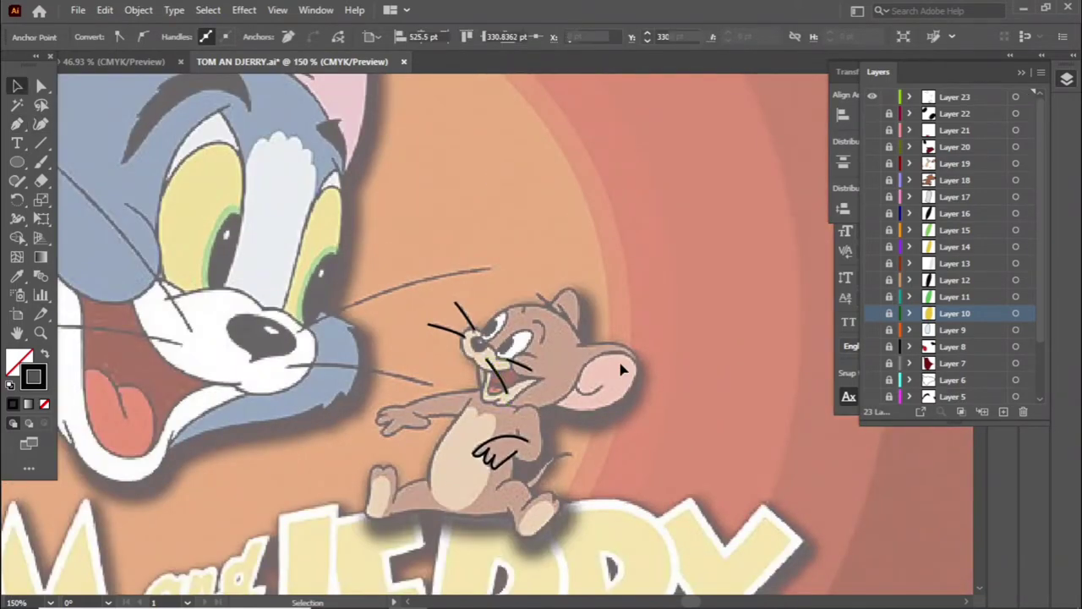
scroll(443, 295, up, 2)
scroll(520, 352, up, 2)
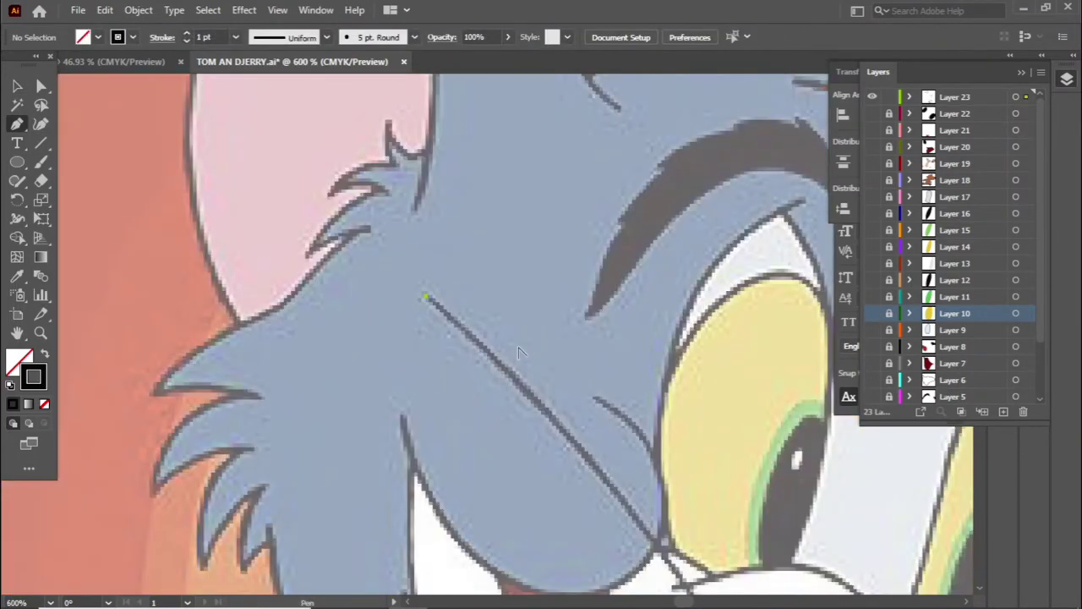
scroll(520, 352, down, 2)
drag(659, 472, 551, 514)
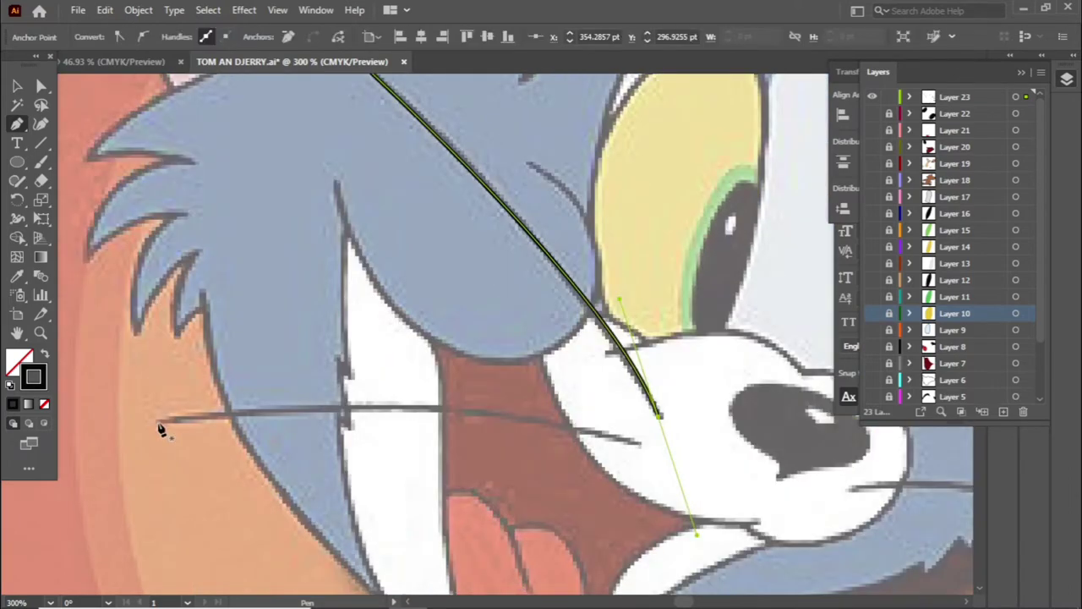
click(161, 430)
key(ctrl+minus)
click(549, 463)
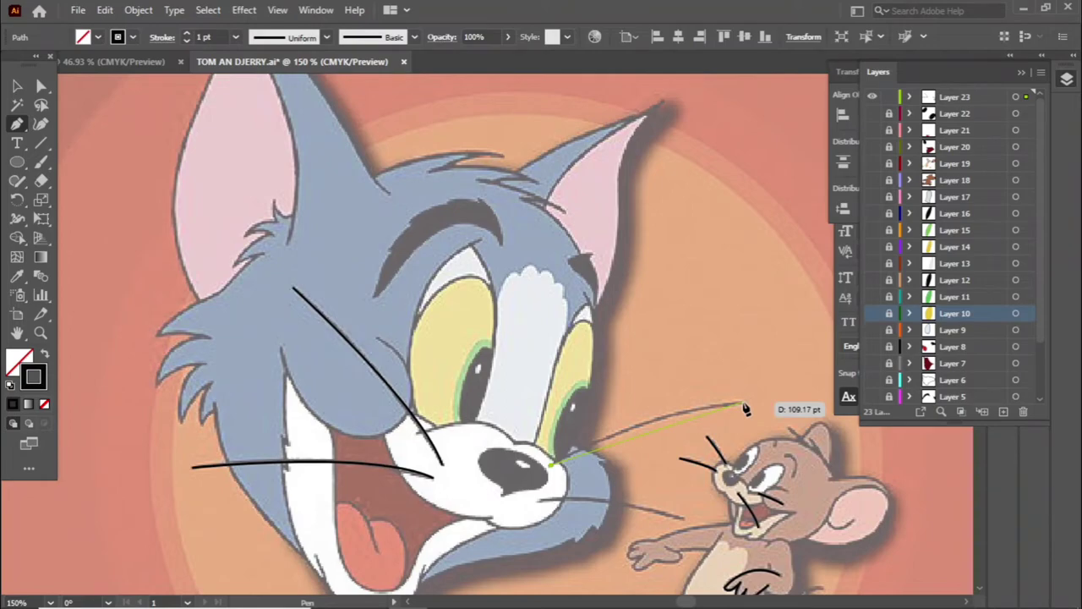
click(745, 410)
key(ctrl+minus)
key(ctrl+minus)
key(ctrl+minus)
Step: Make the traced layers visible again and add a new layer for the title letters
key(v)
key(ctrl+shift+a)
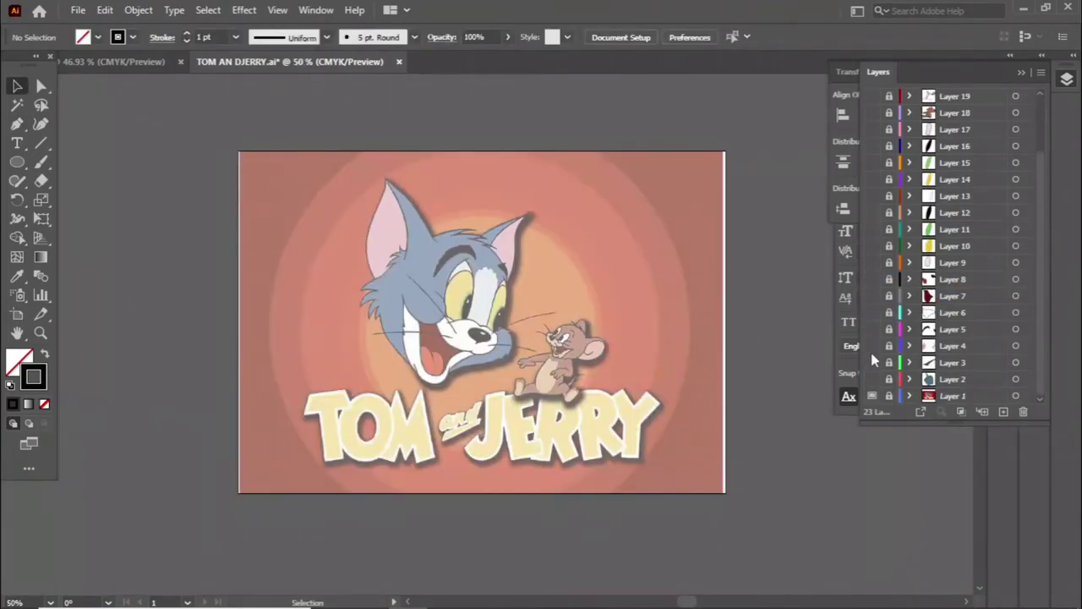
drag(872, 96, 877, 396)
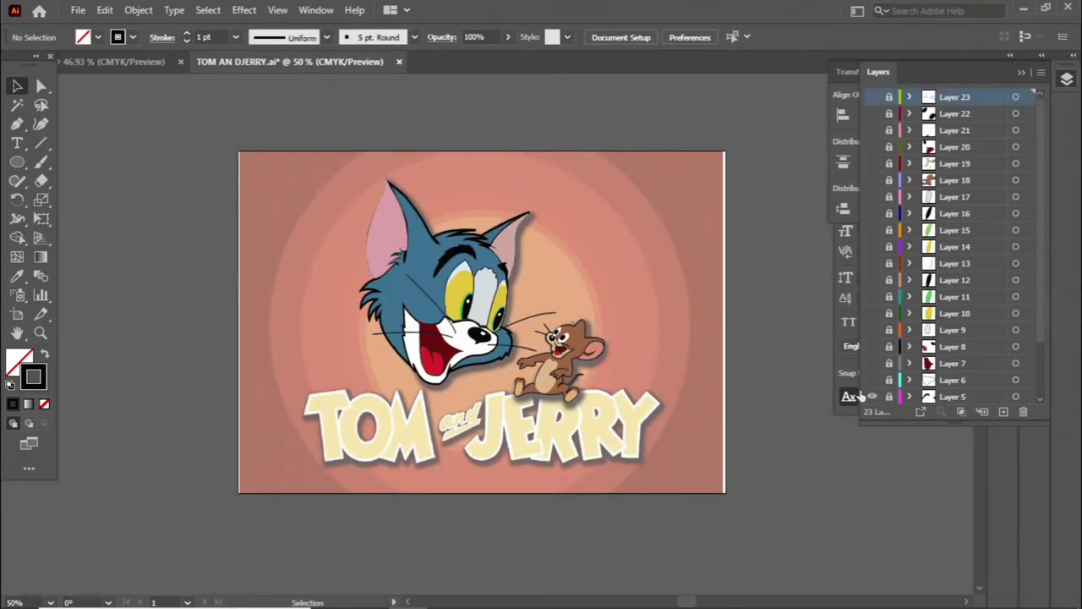
click(1003, 411)
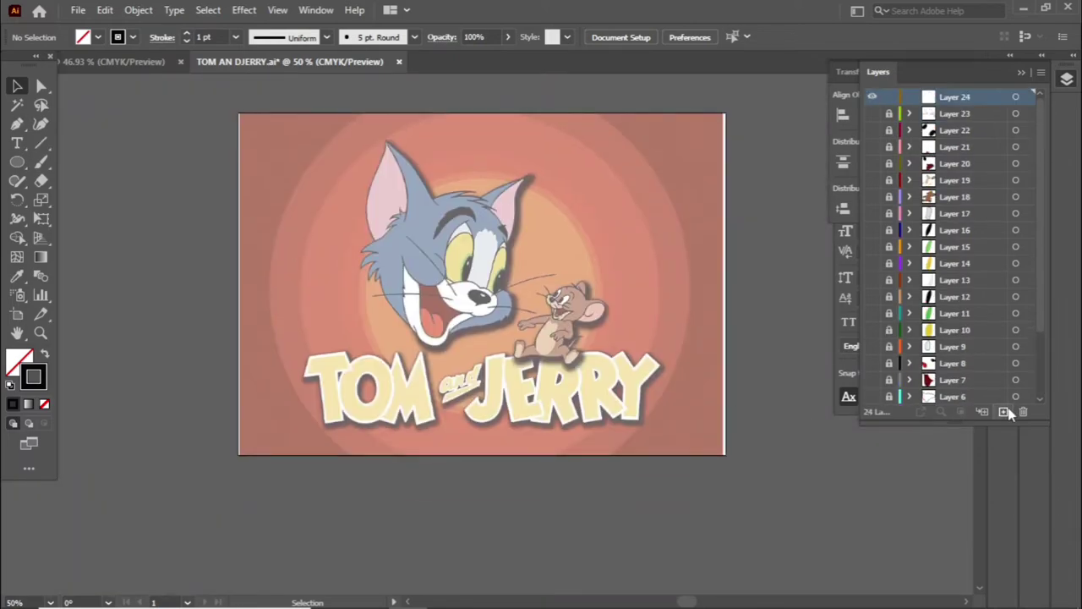
click(17, 124)
key(ctrl+plus)
key(ctrl+plus)
key(ctrl+plus)
Step: Trace the T of TOM as a closed eight-corner pen outline
click(427, 298)
click(566, 281)
click(597, 350)
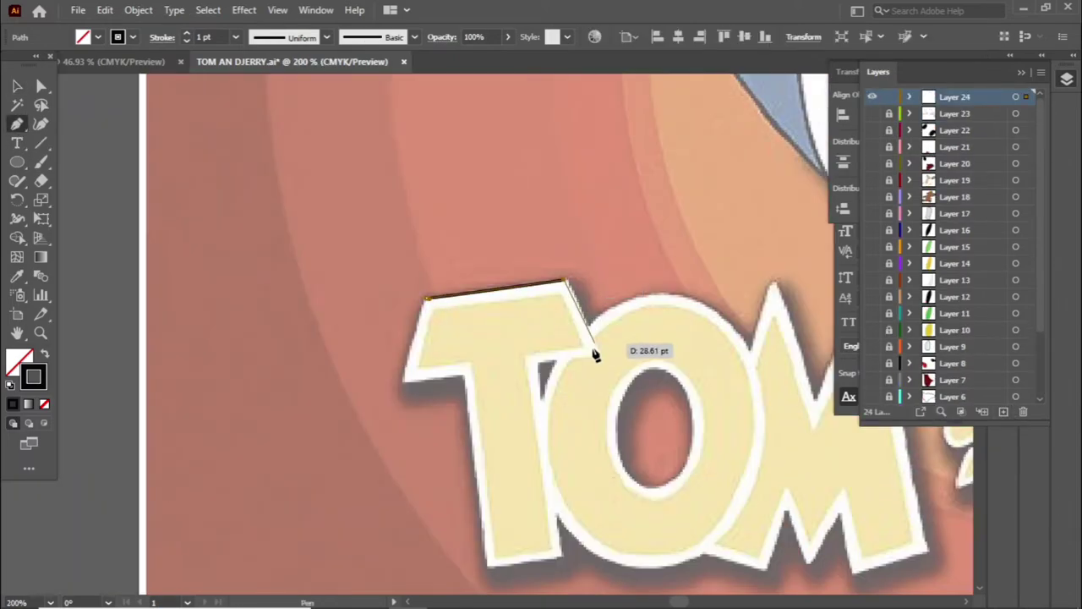
click(534, 363)
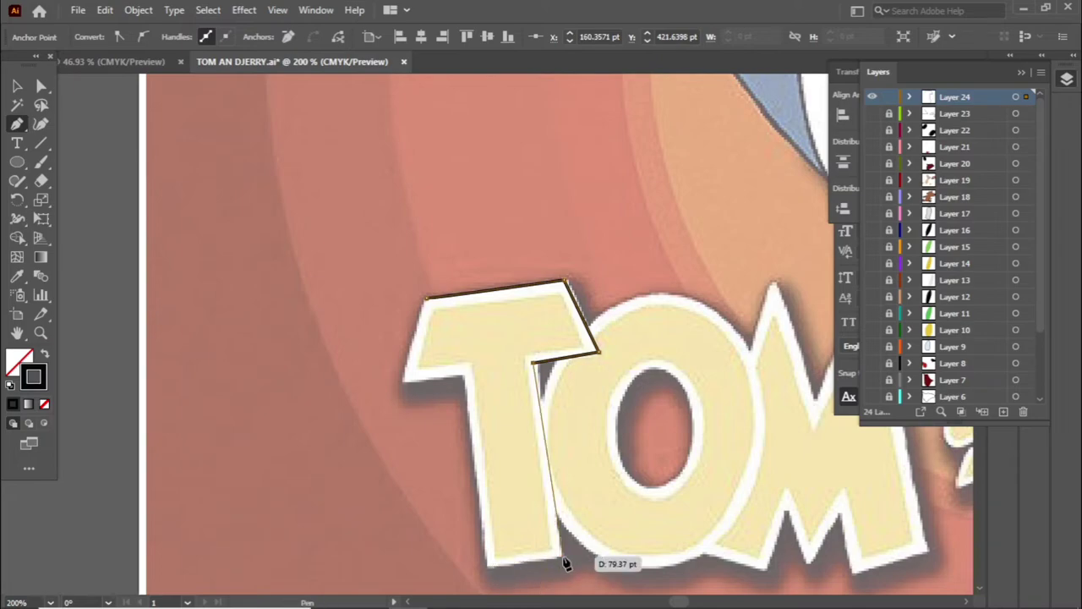
click(563, 556)
click(489, 564)
click(467, 373)
click(403, 380)
click(427, 297)
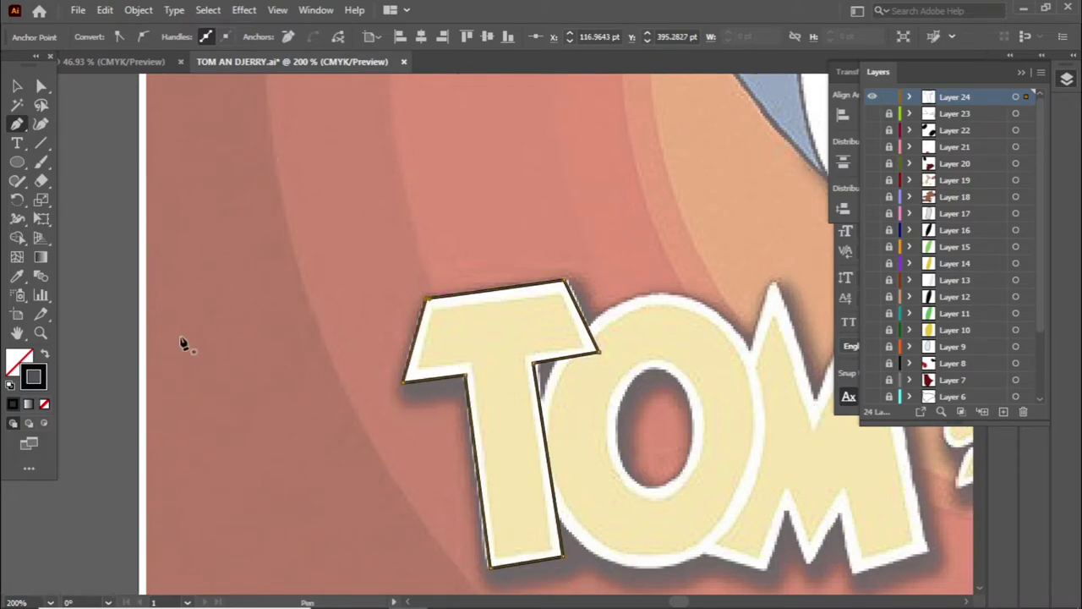
Step: Fill the T with white sampled from the artwork, then select it and hide Layer 24
click(17, 276)
click(439, 340)
click(416, 367)
key(v)
click(381, 249)
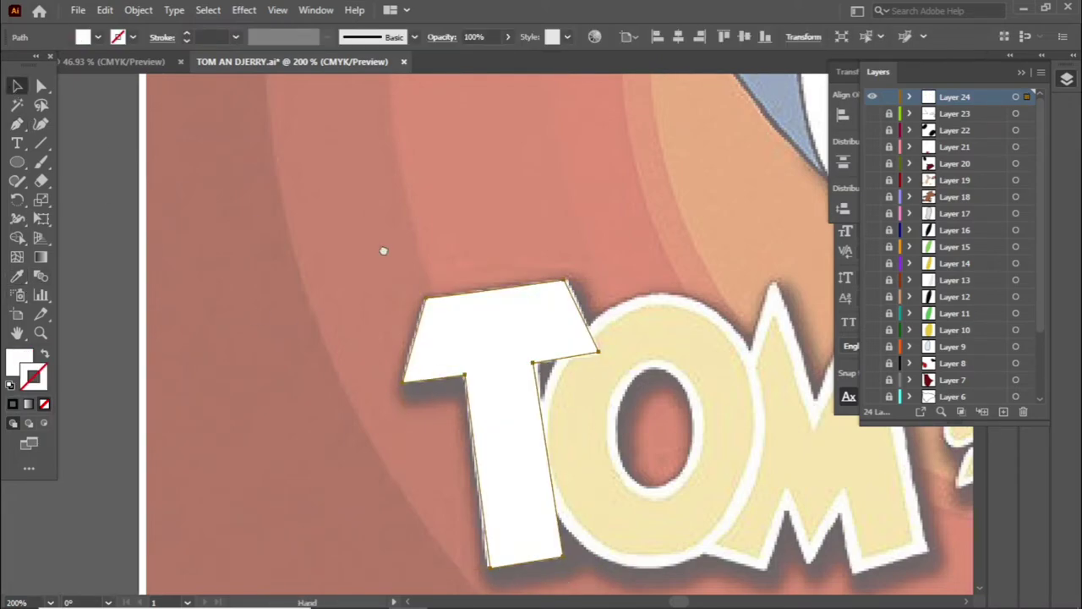
scroll(355, 279, right, 5)
click(339, 317)
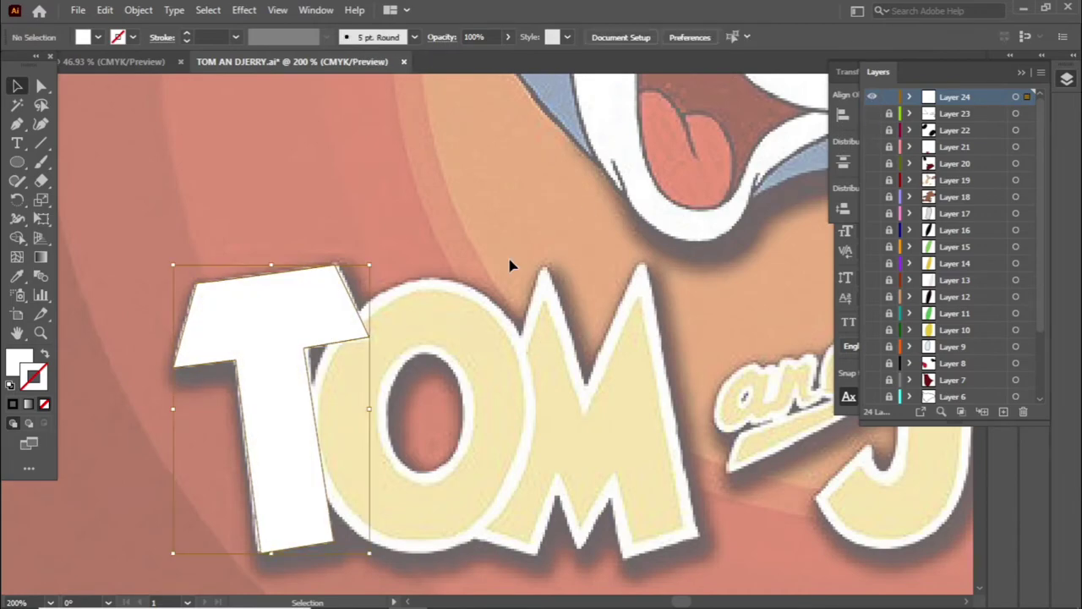
click(872, 97)
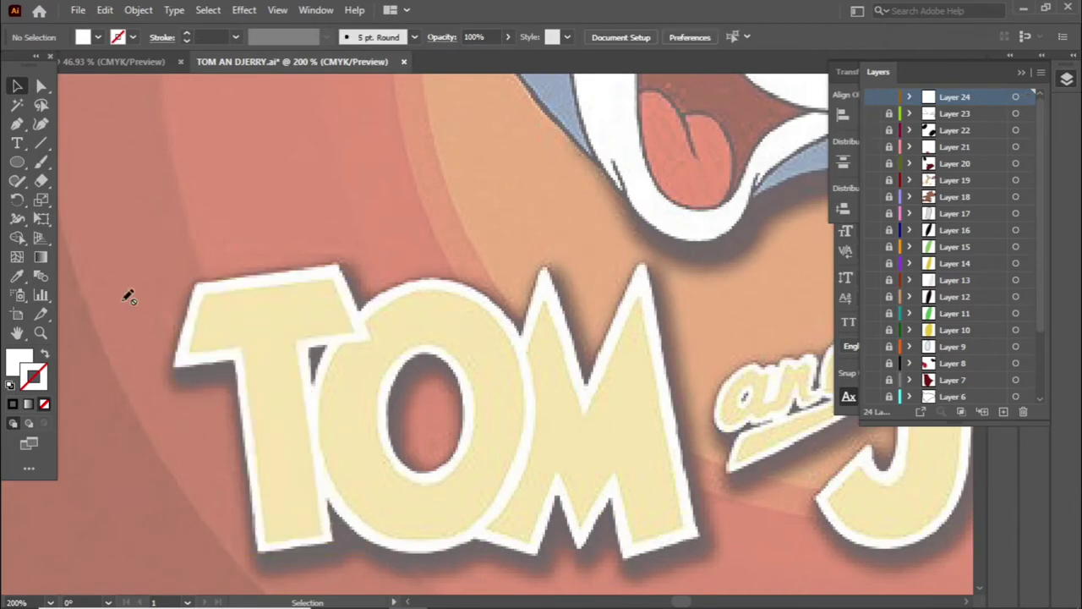
Step: Show Layer 24 again and trace the J of JERRY as a closed curved path
click(17, 124)
click(871, 96)
key(ctrl+minus)
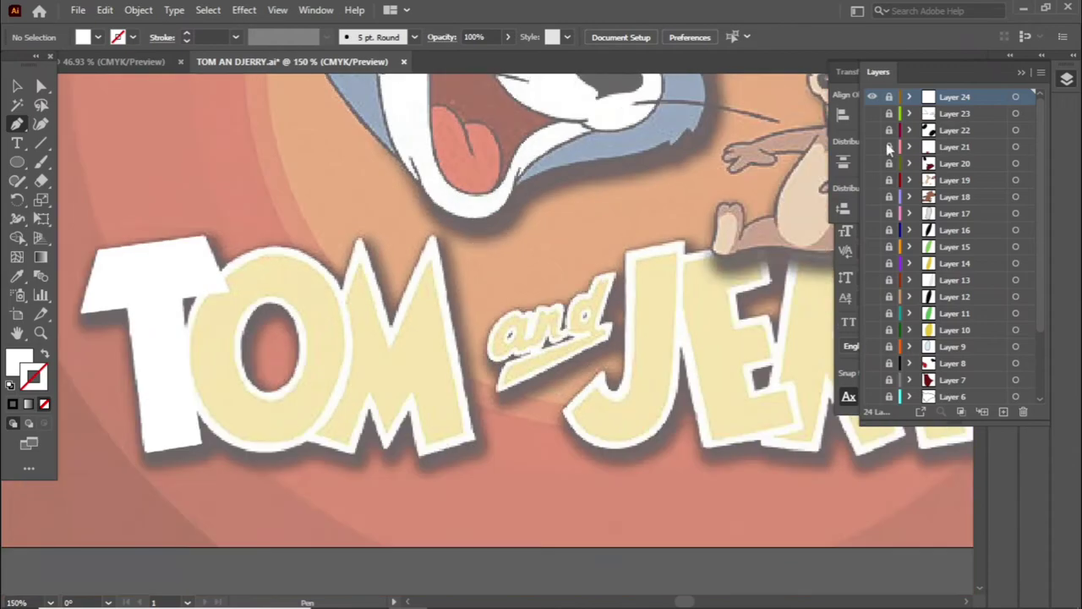
click(626, 252)
click(683, 246)
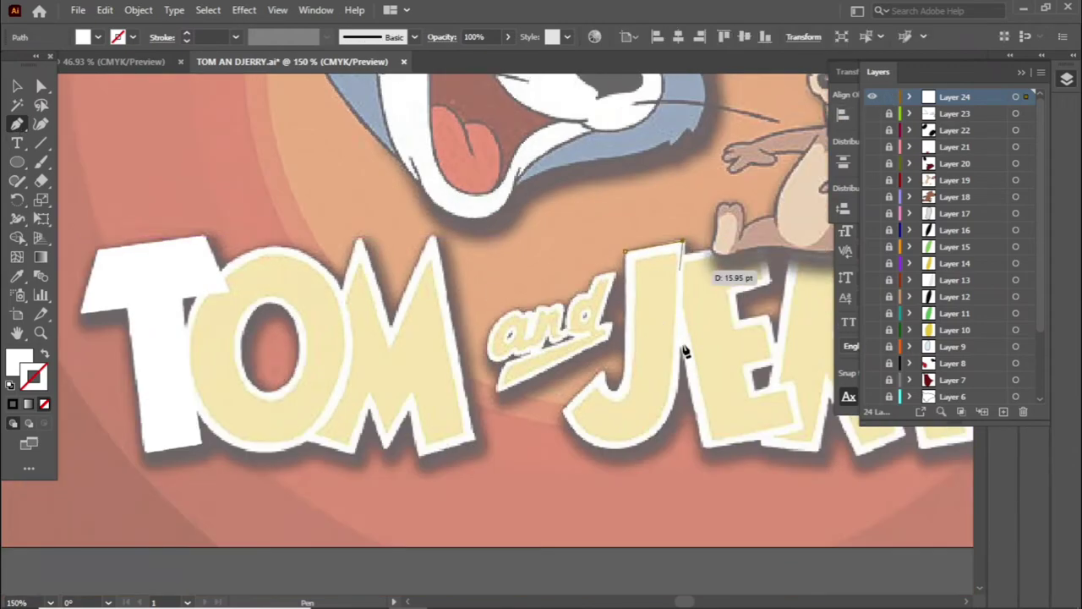
click(668, 423)
drag(564, 414, 510, 335)
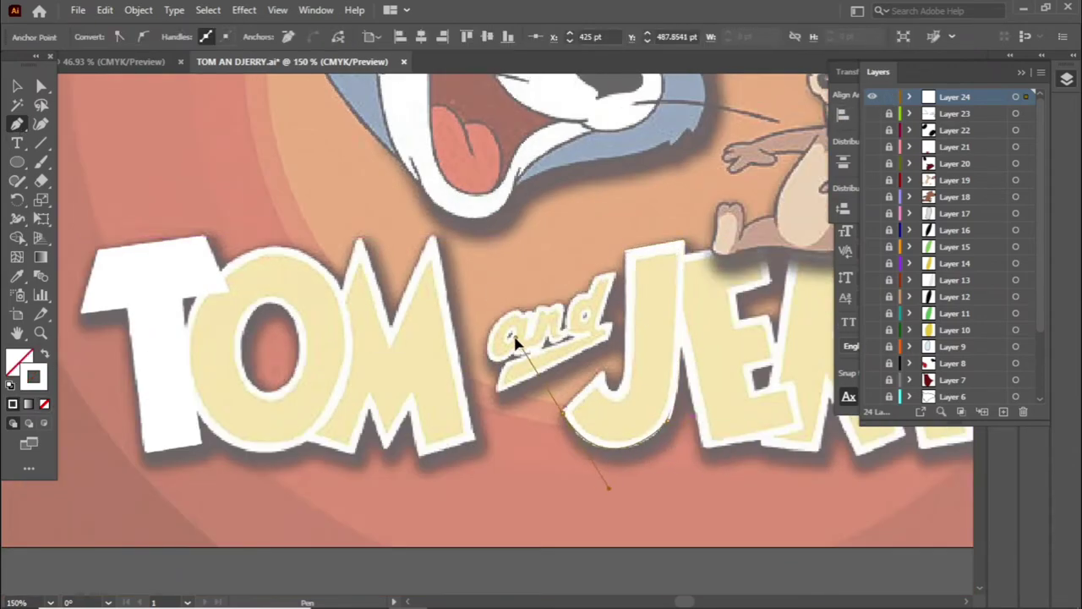
click(600, 372)
drag(621, 374, 627, 332)
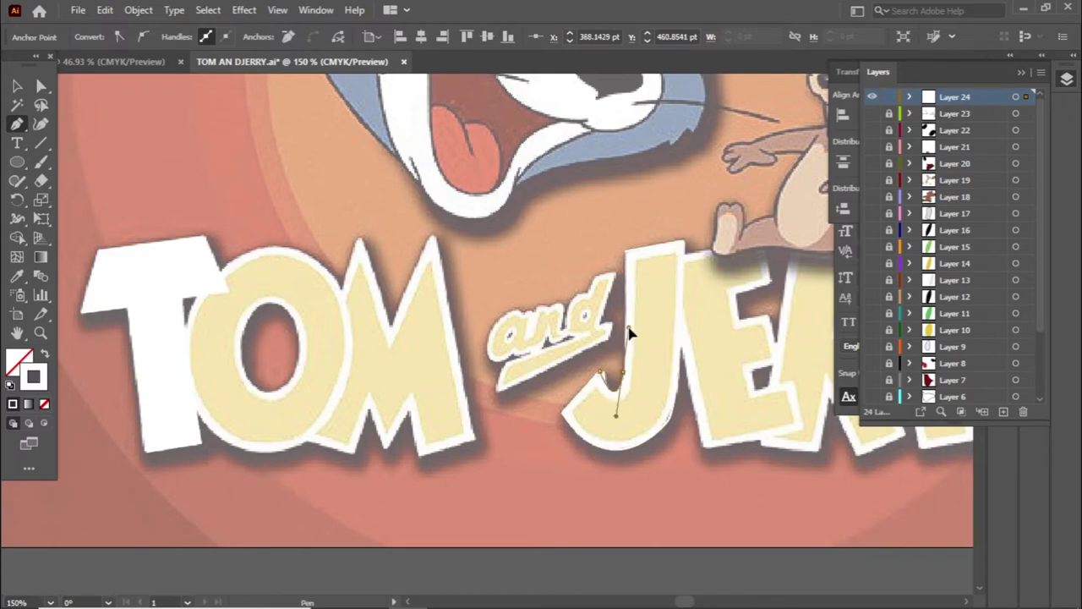
click(625, 255)
Step: Fill the J shape white and deselect it
click(17, 275)
click(127, 279)
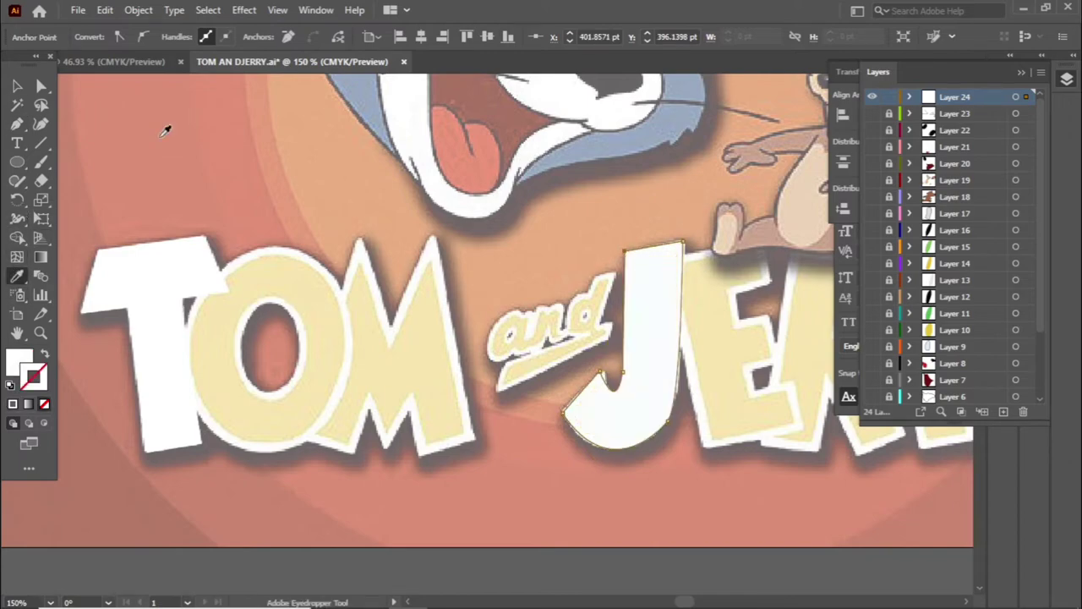
key(v)
click(457, 358)
scroll(457, 358, right, 5)
scroll(457, 357, right, 5)
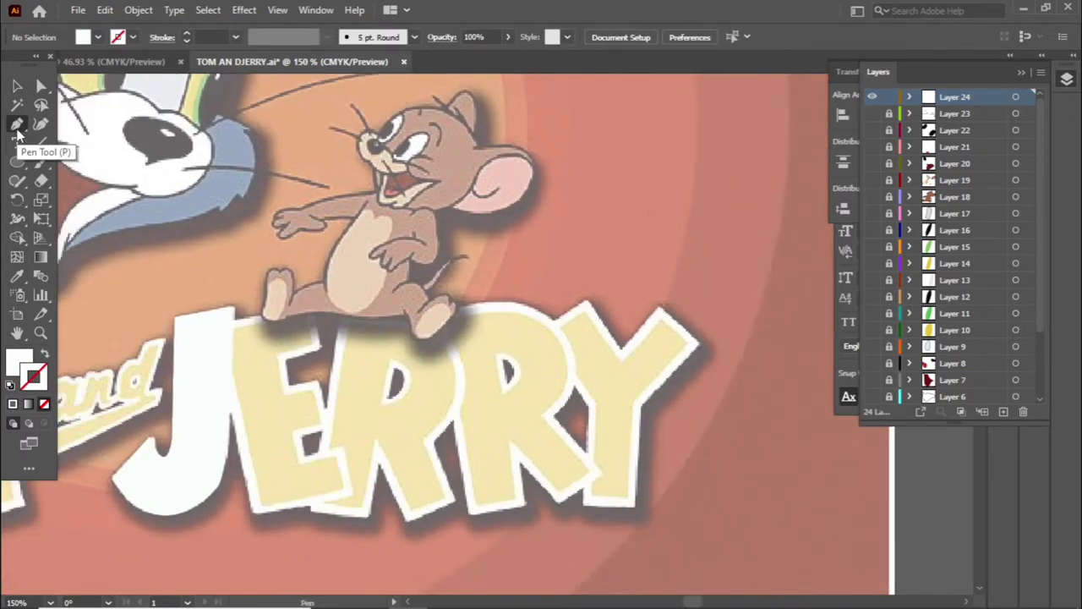
Step: Begin the ERRY outline, tracing along the tops of R and Y and around the Y
click(17, 123)
scroll(560, 328, left, 2)
scroll(327, 374, up, 1)
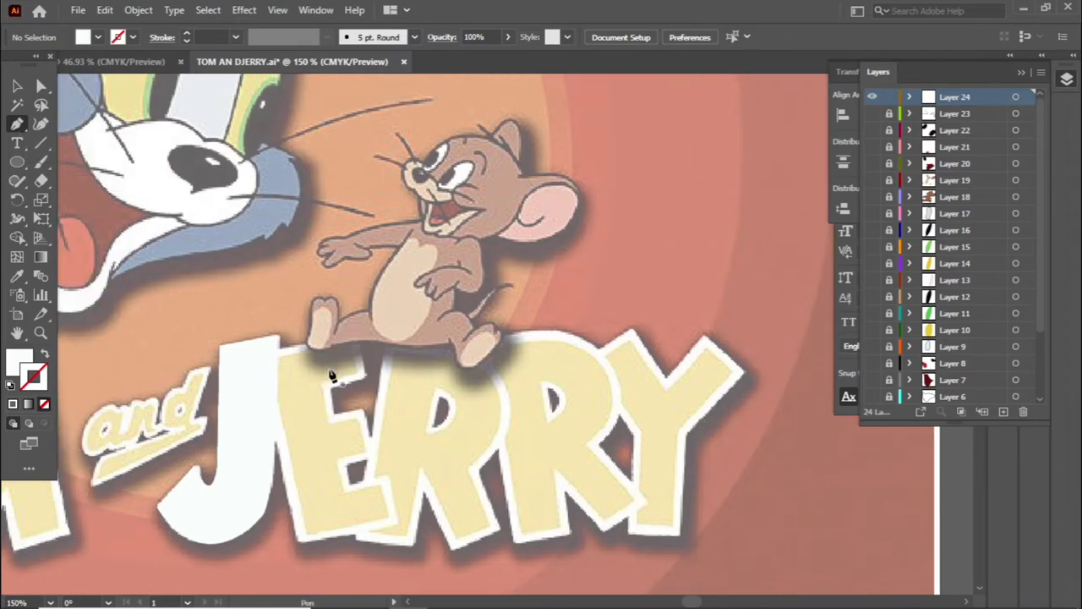
drag(599, 346, 634, 334)
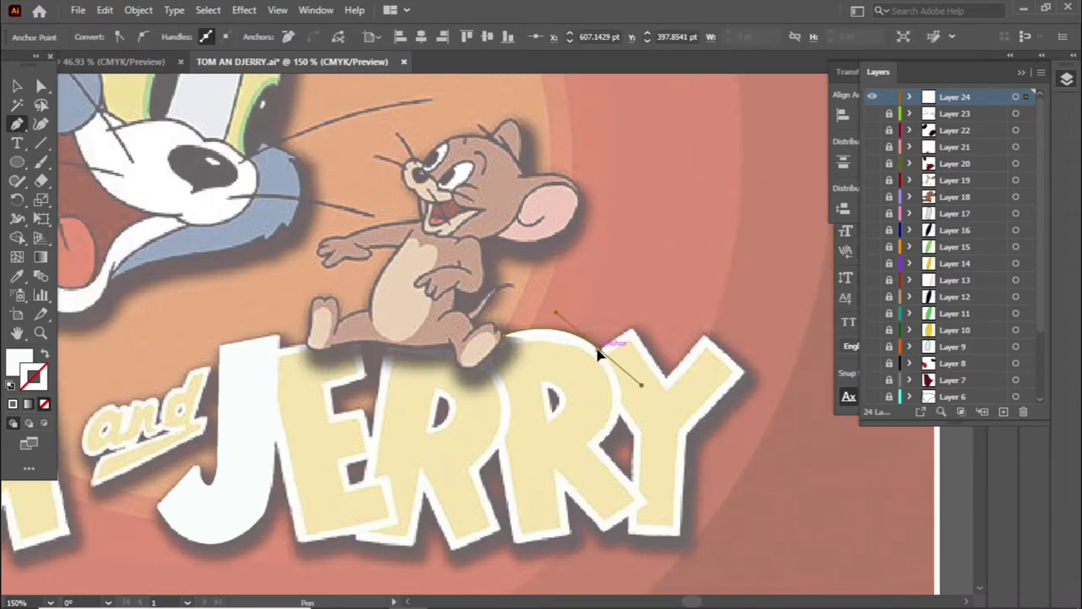
click(632, 331)
click(704, 337)
click(743, 373)
scroll(741, 378, down, 1)
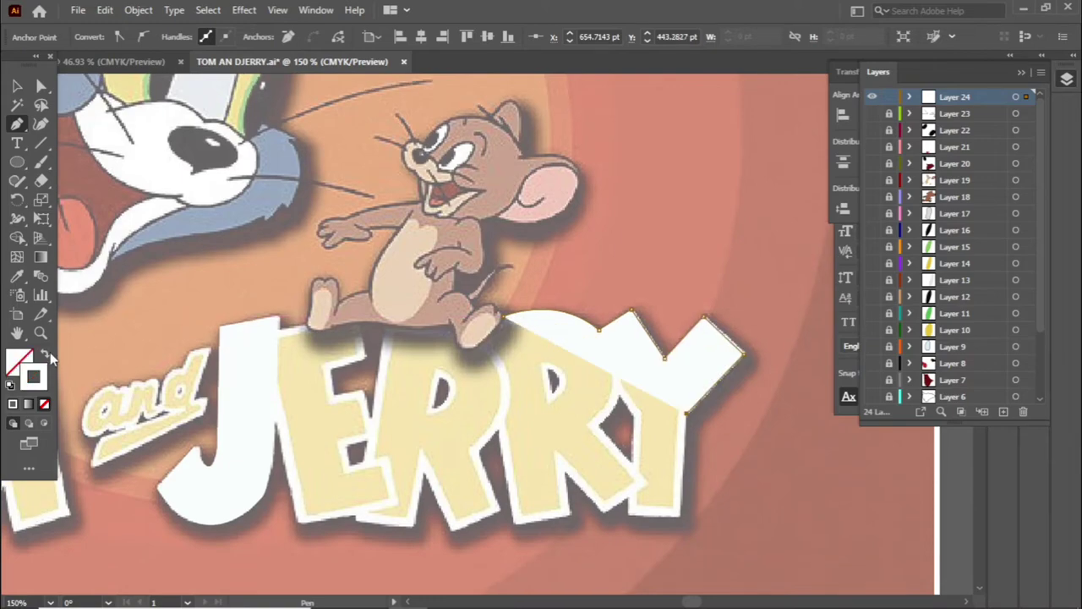
click(687, 415)
click(627, 503)
click(606, 513)
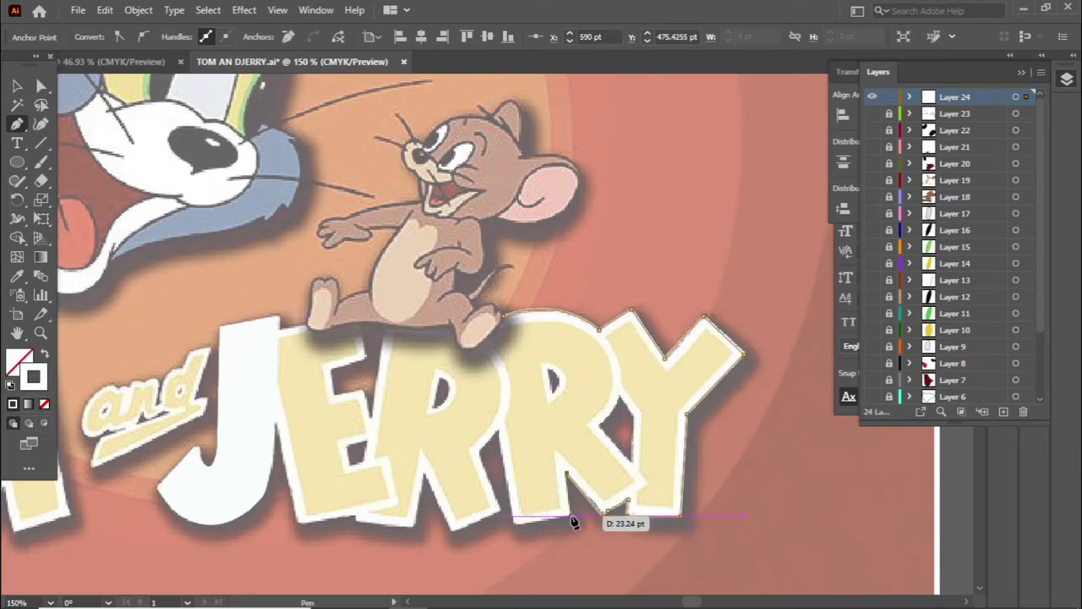
click(566, 473)
Step: Continue the outline along the bottoms of R and E, then select the J and ERRY paths
click(517, 519)
click(480, 453)
click(499, 511)
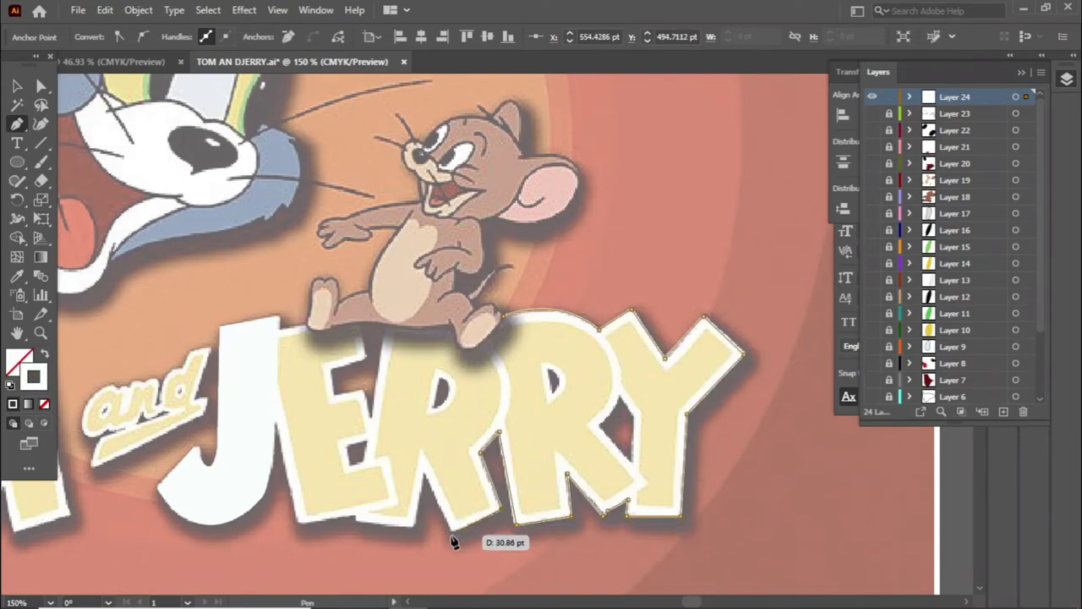
click(423, 474)
click(415, 523)
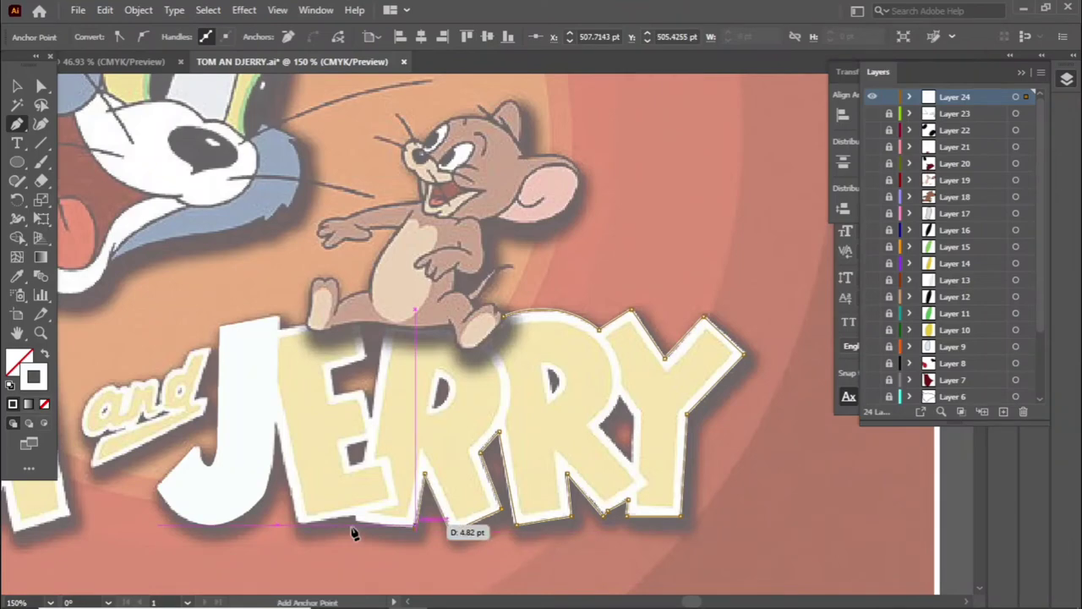
click(353, 523)
click(301, 524)
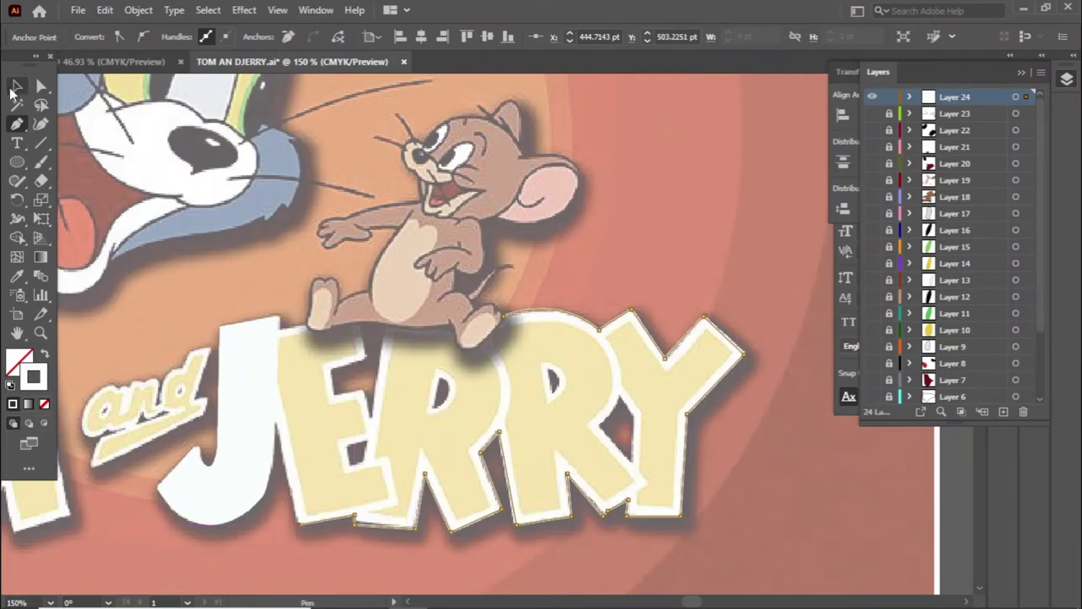
click(16, 85)
drag(157, 314, 234, 519)
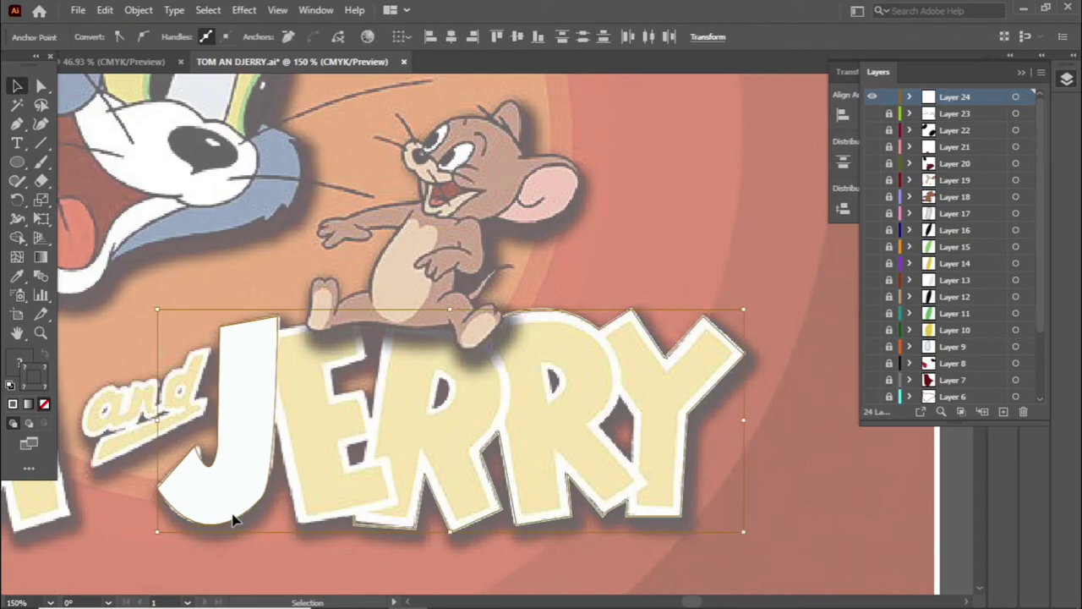
Step: Swap the JERRY path's fill and stroke colours and dismiss the stroke Color Picker
key(shift+x)
key(p)
double_click(34, 374)
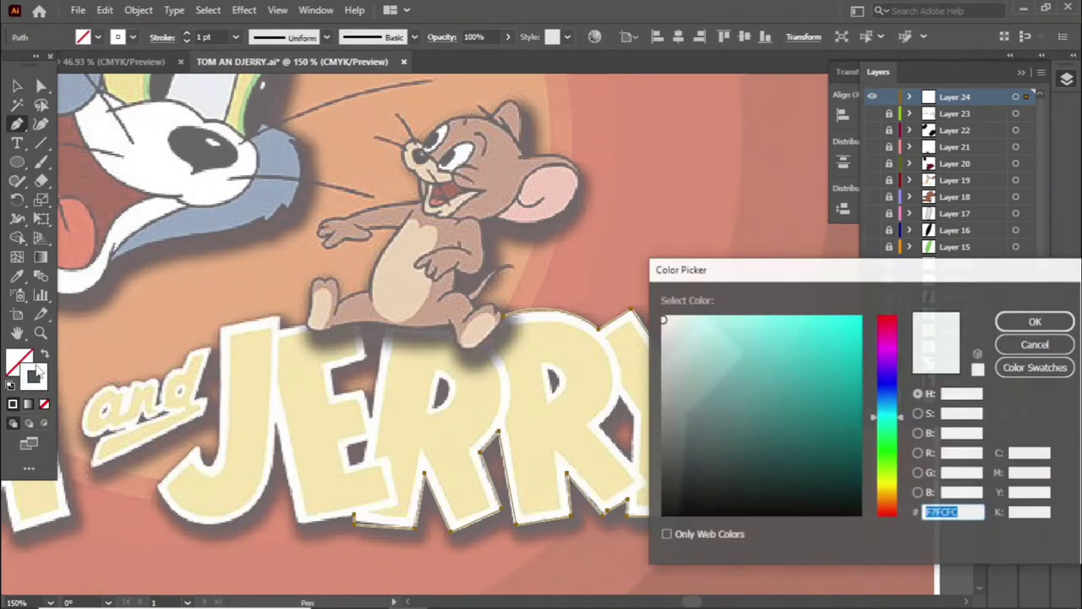
key(Return)
scroll(406, 561, up, 3)
scroll(406, 527, down, 2)
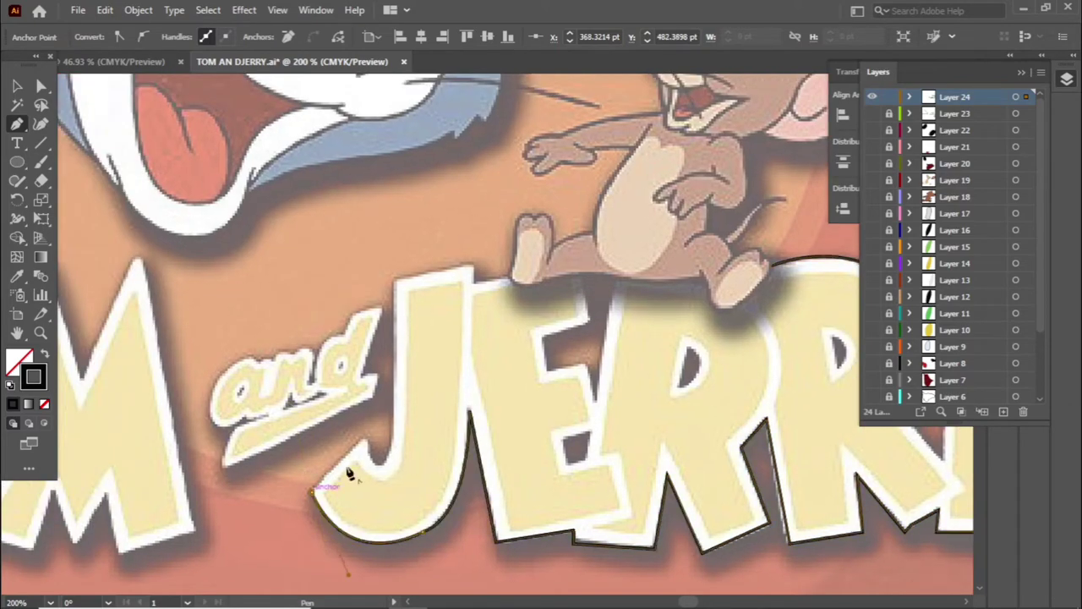
Step: Extend the Pen path over the J and around Jerry's right foot, then use the Eyedropper for white
click(362, 438)
drag(372, 464, 369, 493)
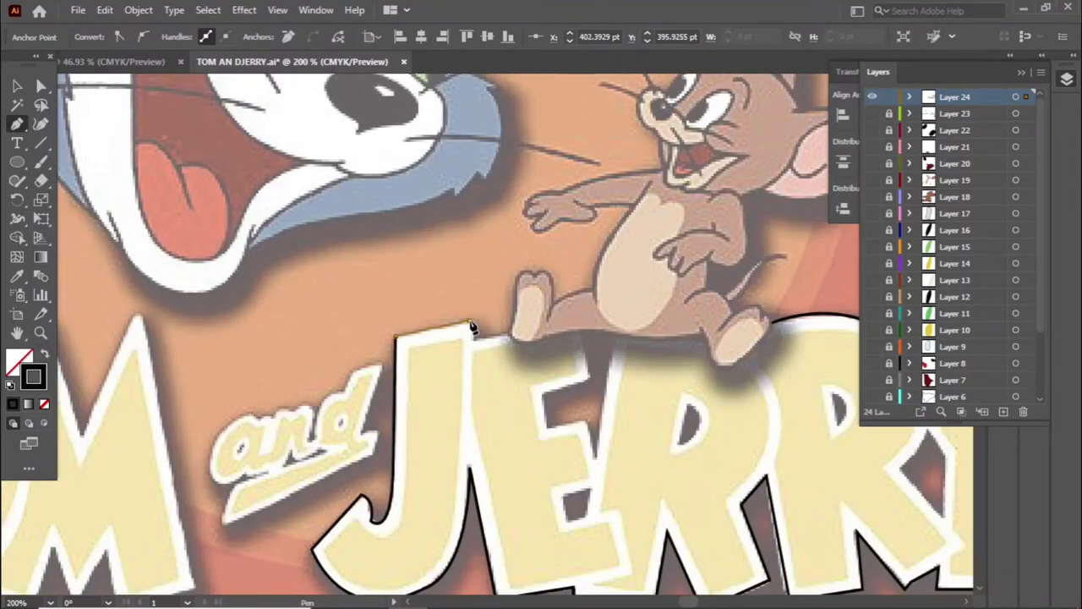
click(510, 339)
click(555, 335)
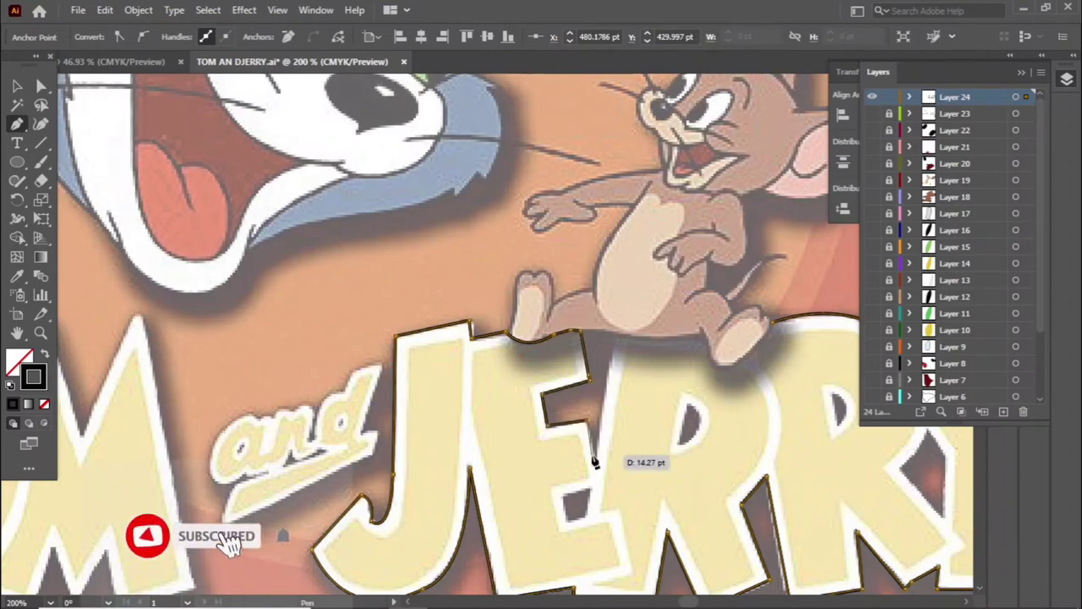
click(618, 419)
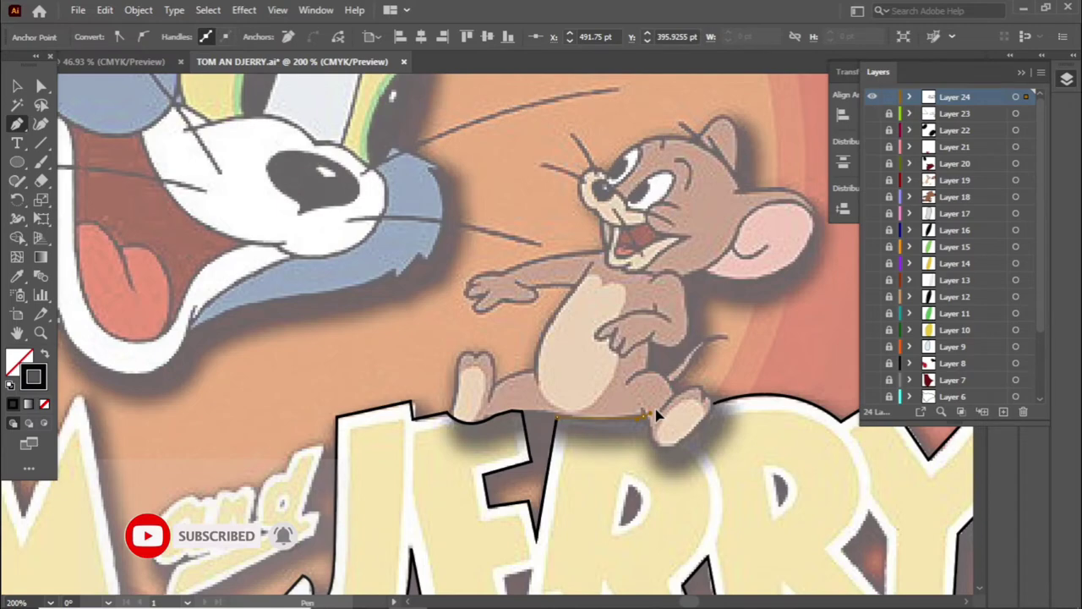
click(700, 423)
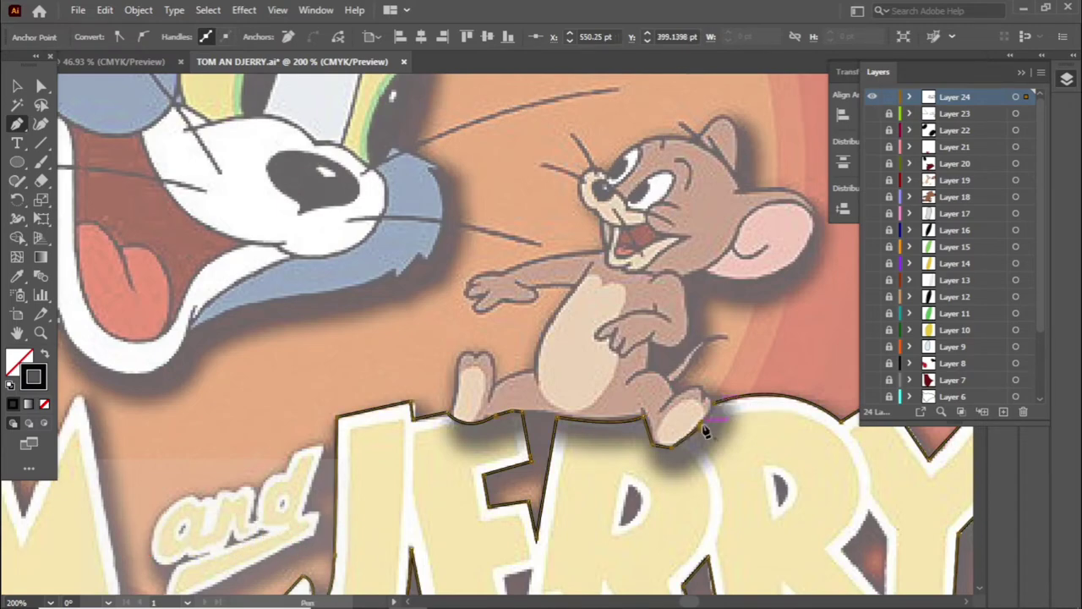
click(18, 275)
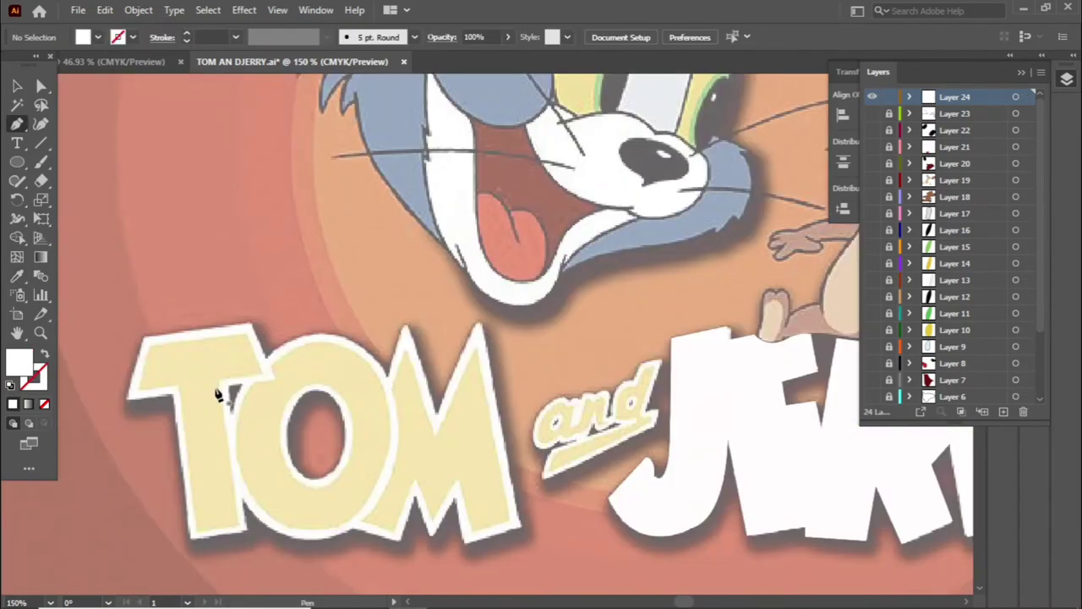
Step: Pen-trace the T's top edge and the O's curve, bringing up the fill colour controls
click(143, 338)
click(252, 323)
click(266, 356)
drag(385, 375, 436, 458)
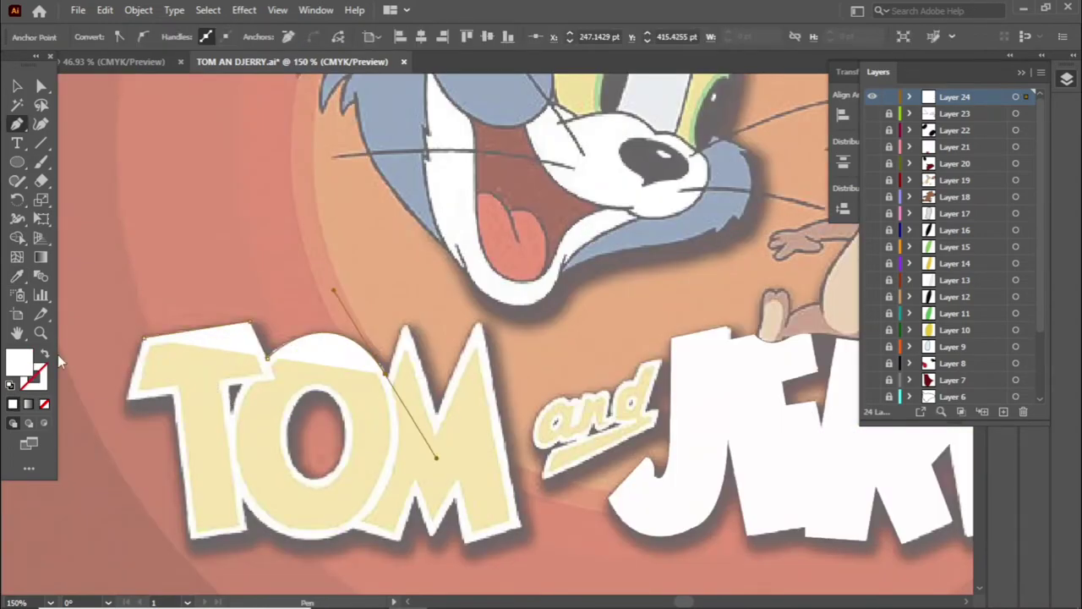
click(46, 354)
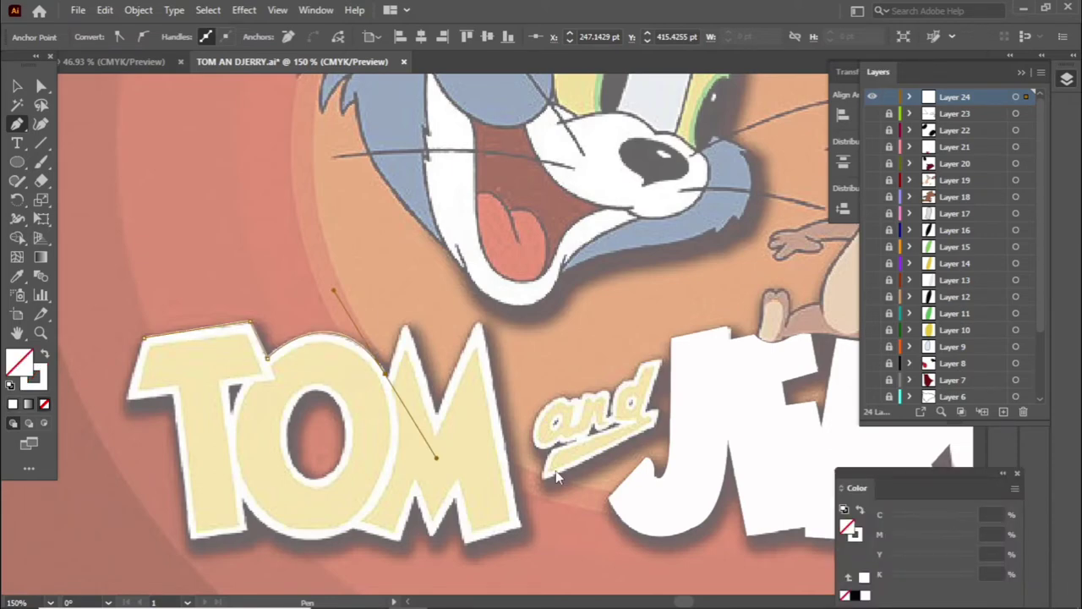
Step: Begin the M path through its peaks, valley, bottom corners, notch and inner corner
click(406, 326)
click(433, 414)
click(477, 324)
click(519, 525)
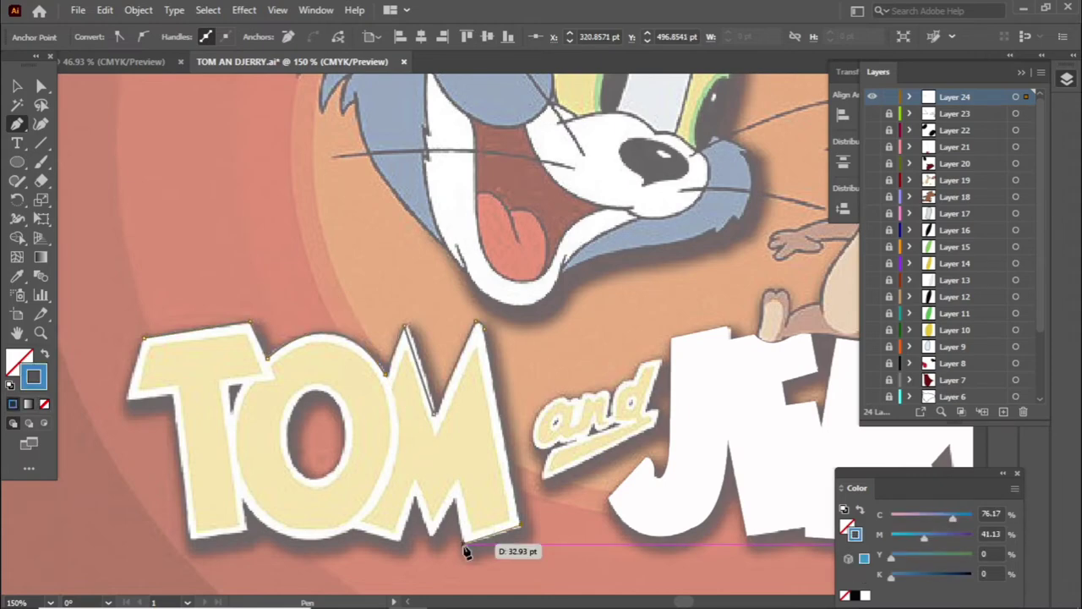
click(464, 542)
click(455, 499)
click(414, 498)
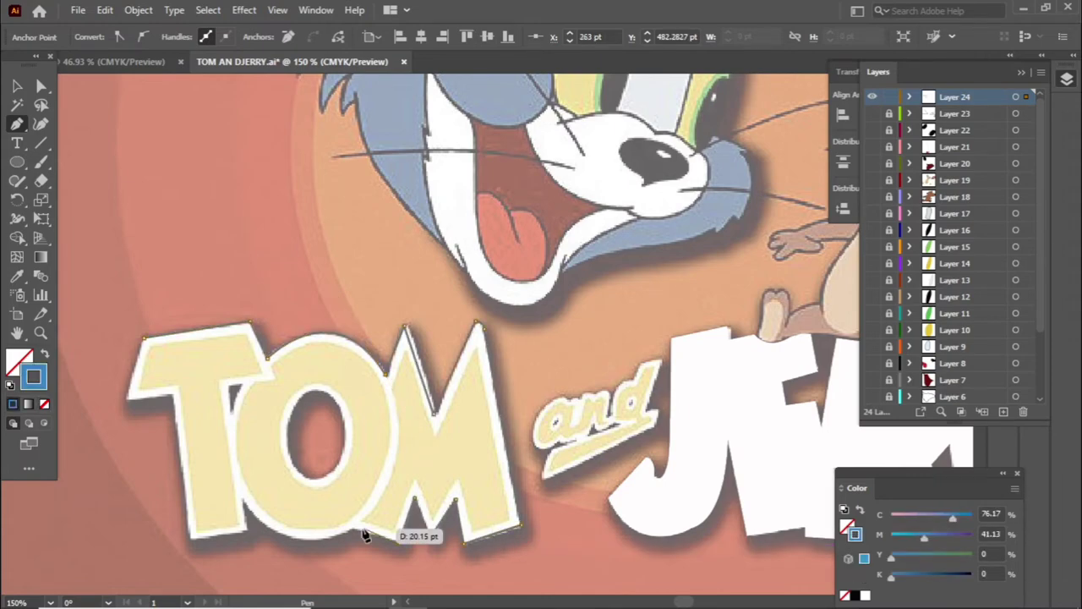
scroll(364, 536, left, 3)
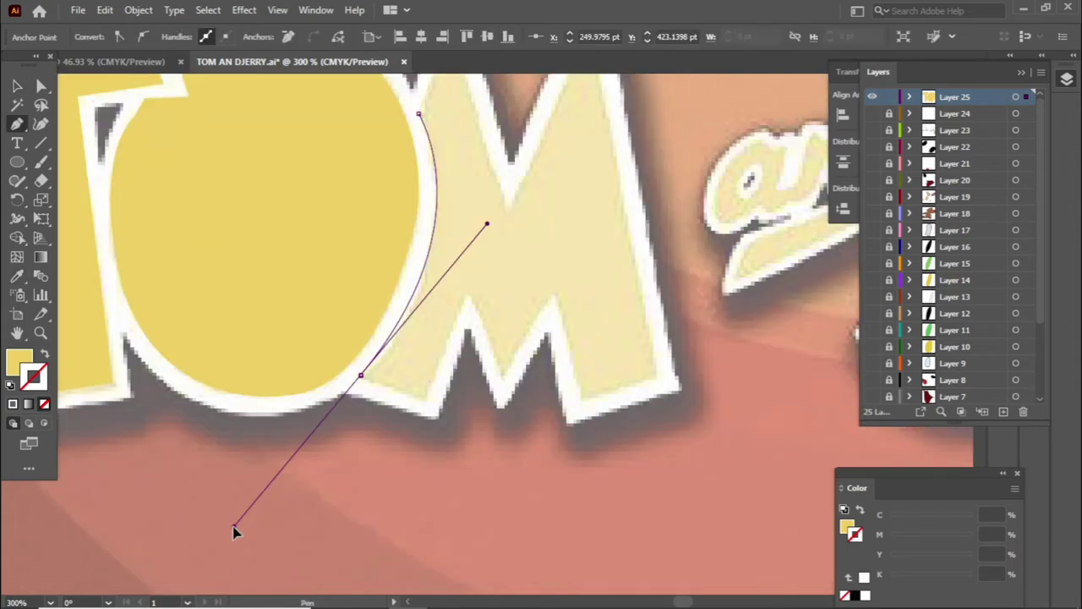
Step: Continue the M outline through its peaks, valley and bottom-right corner, swapping fill and stroke with Shift+X
click(423, 399)
click(466, 295)
key(shift+x)
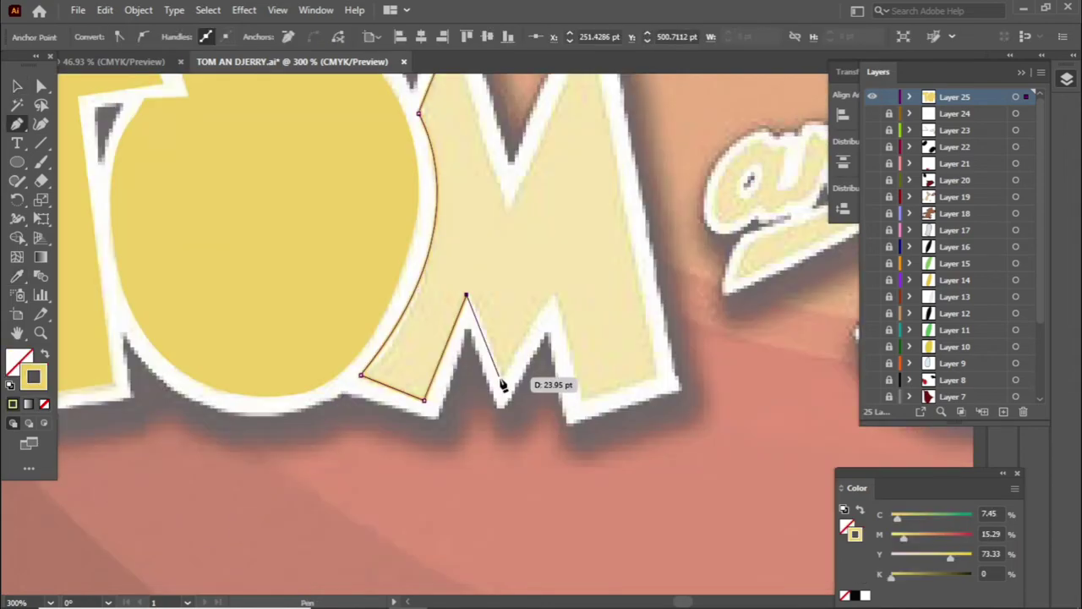
click(501, 374)
click(556, 294)
click(580, 395)
click(652, 372)
scroll(642, 253, up, 2)
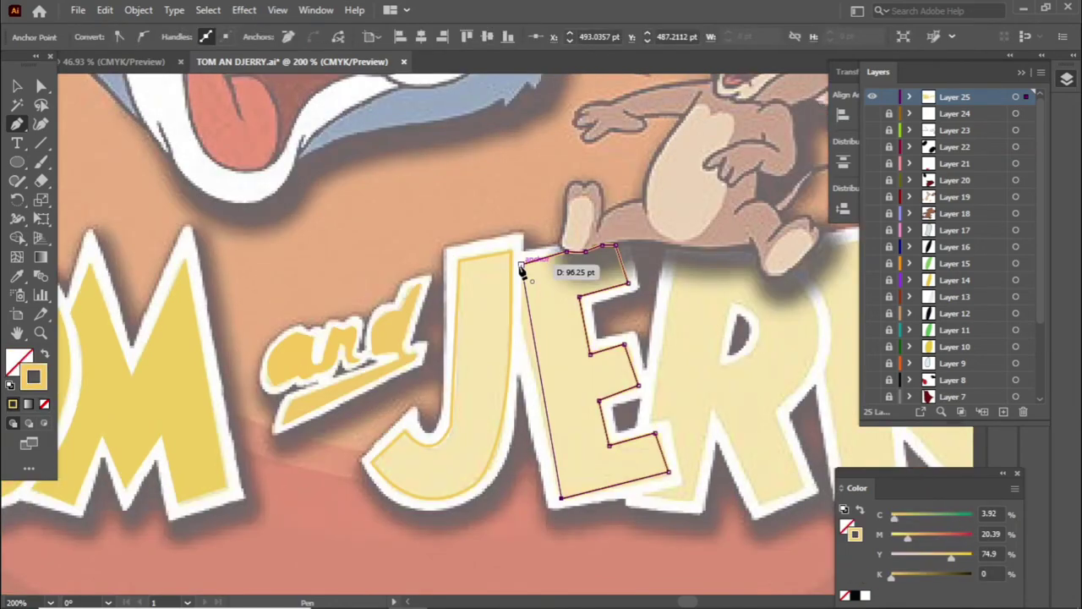
Step: Close the E outline path and switch to the Eyedropper to sample the yellow fill
click(521, 268)
key(i)
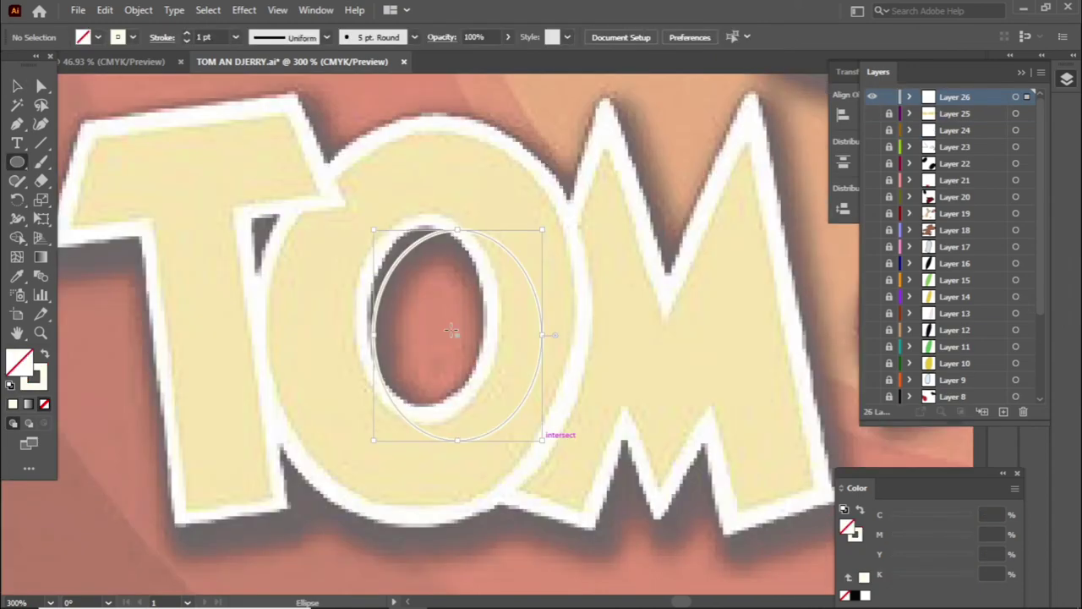
Step: Move the oval into the O's inner hole and pick the Eyedropper to sample its dark red
drag(454, 329, 430, 321)
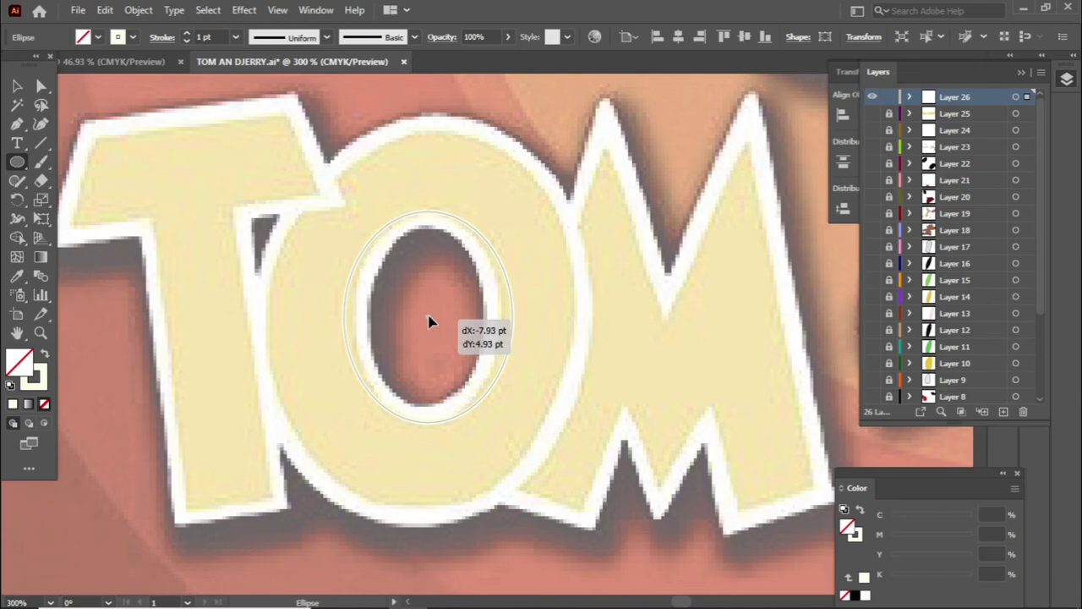
click(17, 277)
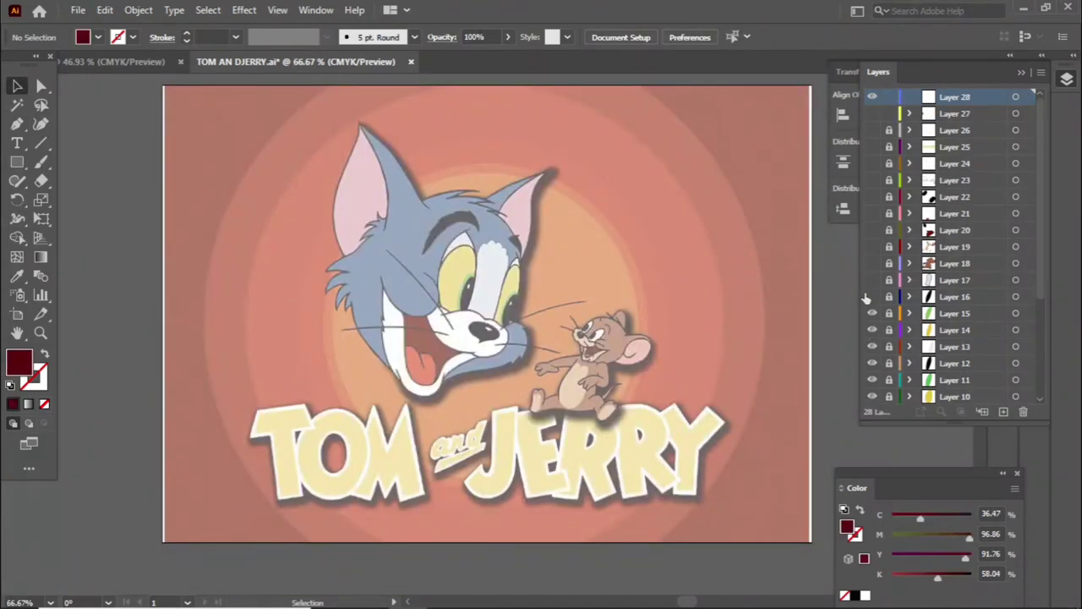
Step: Unhide the layers colouring Tom, briefly toggling the original background image off and on
drag(871, 375, 872, 263)
scroll(751, 261, down, 1)
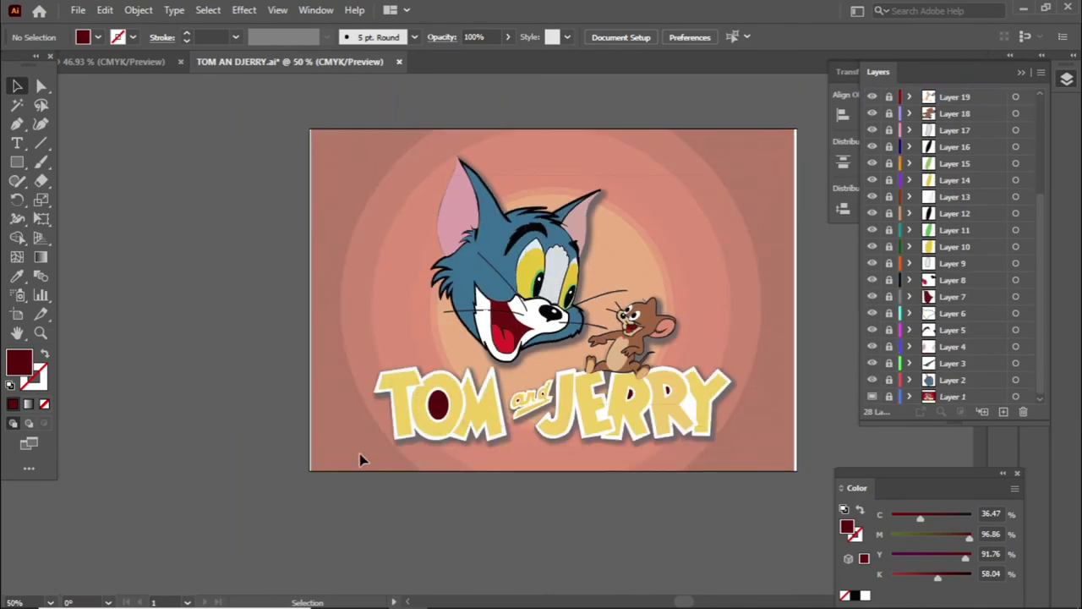
scroll(955, 253, down, 3)
click(872, 395)
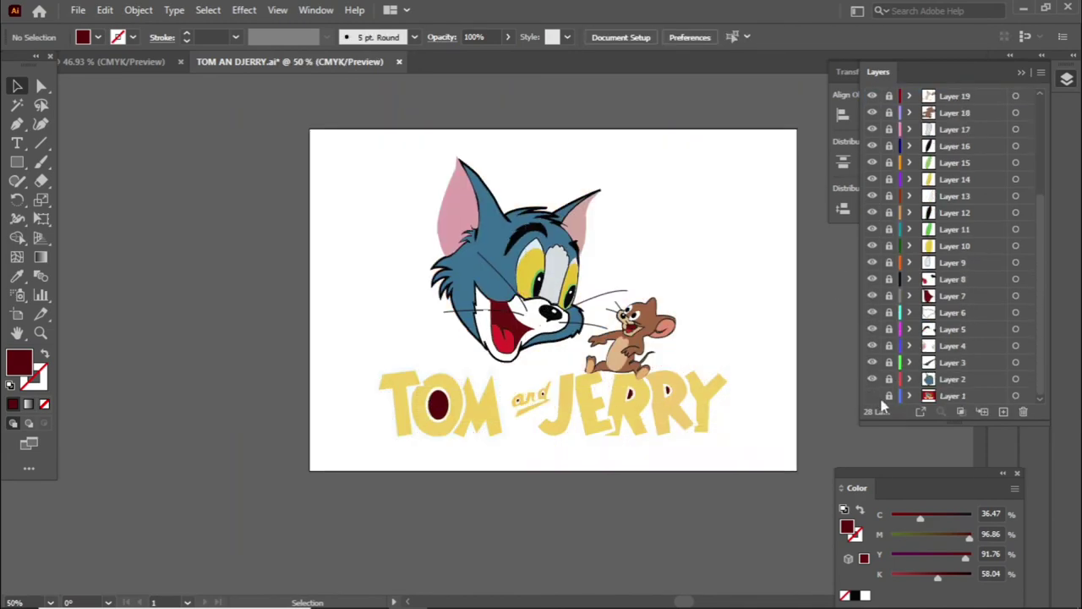
click(871, 394)
Step: Marquee-select all the traced artwork and group it
drag(756, 109, 334, 472)
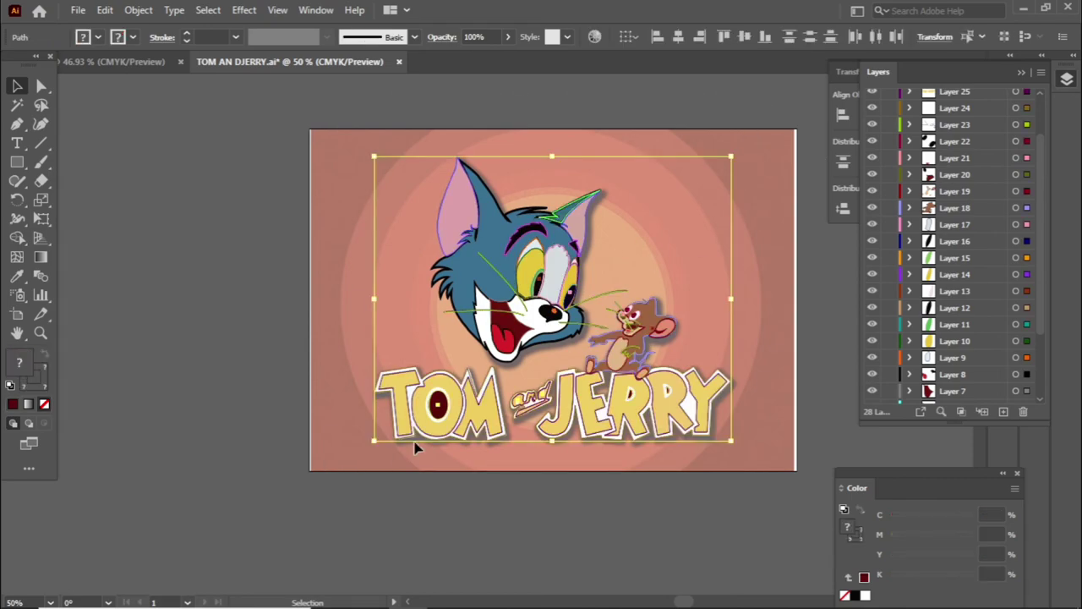
right_click(536, 255)
click(575, 377)
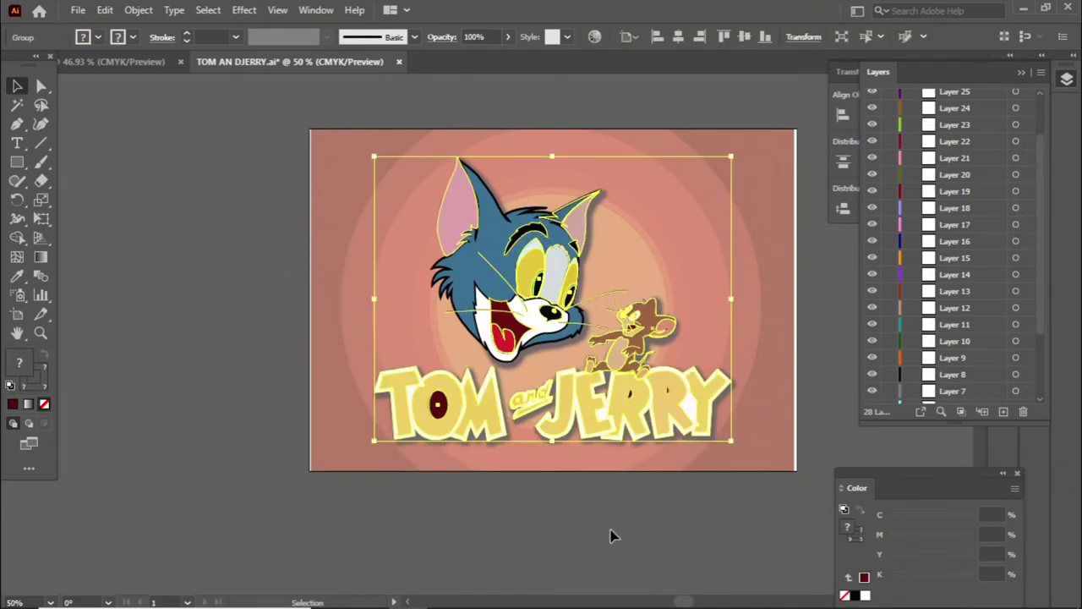
click(609, 533)
Step: Inspect the contents of Layer 26 and a lower layer, then select the Tom and Jerry group
scroll(903, 339, down, 3)
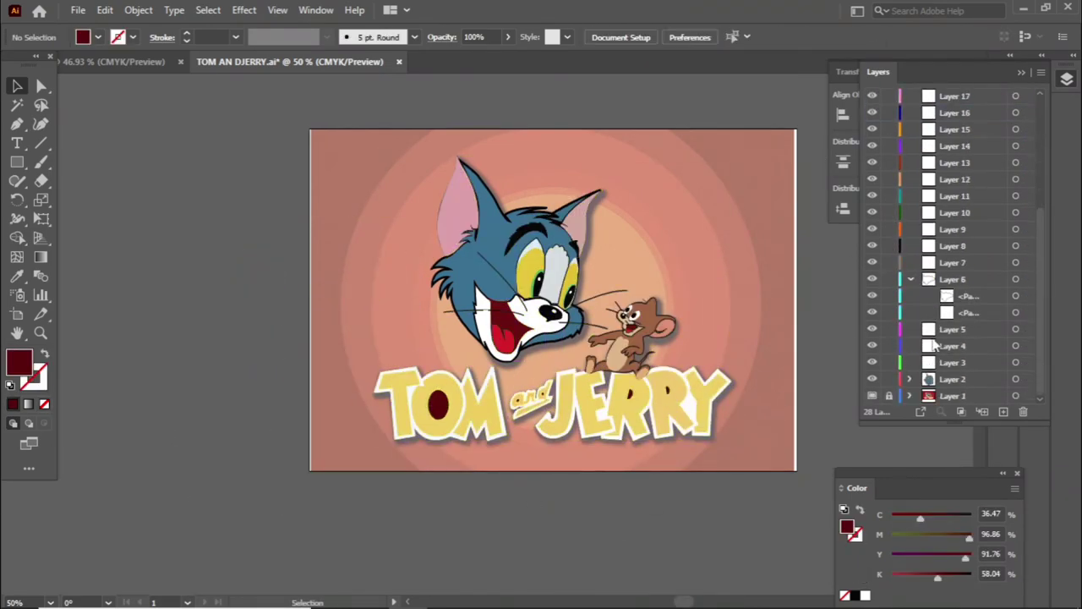
scroll(903, 253, up, 4)
click(910, 131)
scroll(779, 158, down, 3)
scroll(930, 254, down, 5)
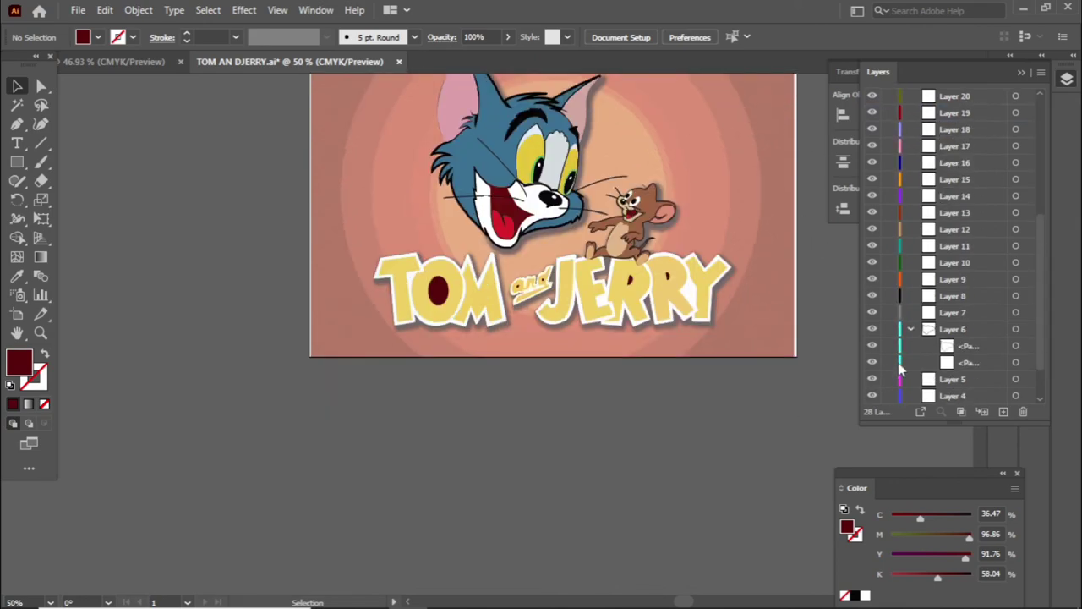
click(910, 345)
scroll(923, 295, up, 5)
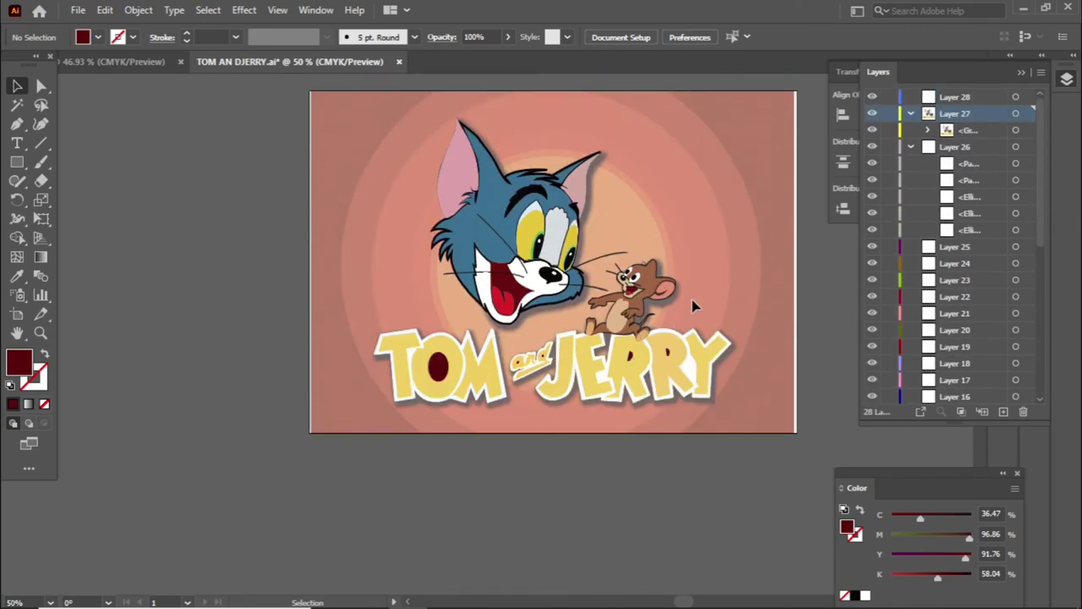
scroll(802, 324, up, 3)
click(535, 397)
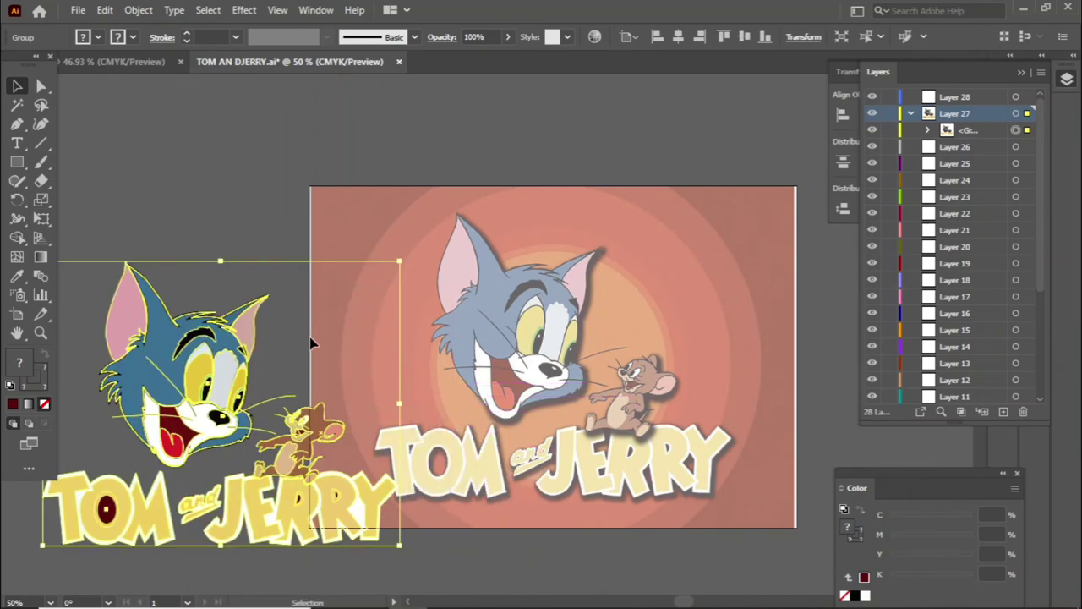
Step: Move the traced group left off the artboard and zoom out to see more canvas
drag(535, 398, 127, 380)
scroll(506, 339, left, 3)
click(507, 339)
key(ctrl+minus)
scroll(955, 254, down, 3)
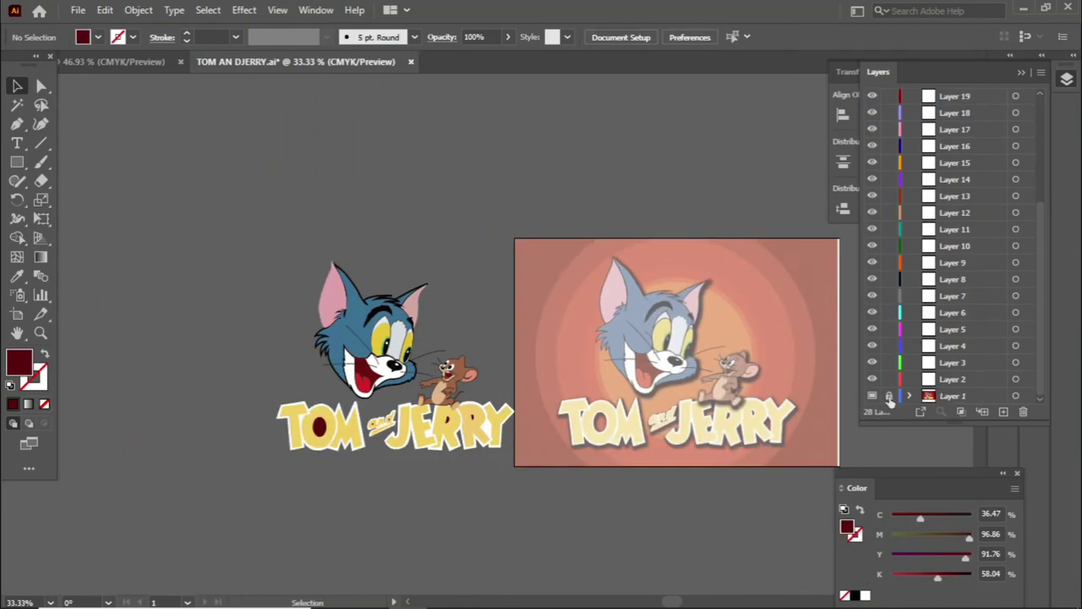
Step: Turn off Template dimming on the original image, put the trace on the right artboard and the original beside it
right_click(882, 396)
click(882, 390)
drag(372, 363, 648, 347)
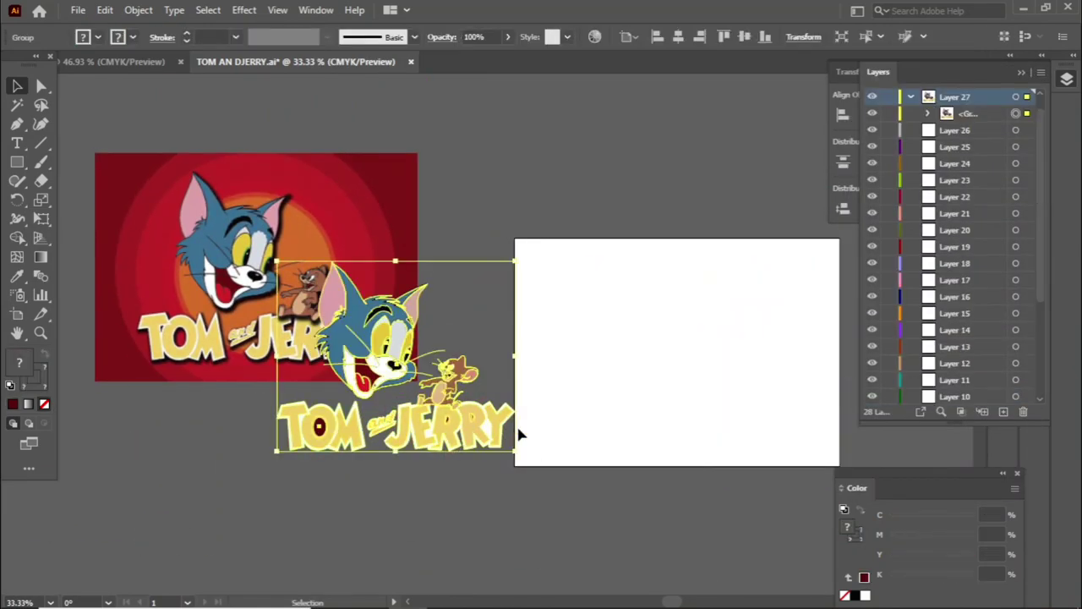
click(405, 361)
key(ctrl+z)
drag(541, 406, 787, 397)
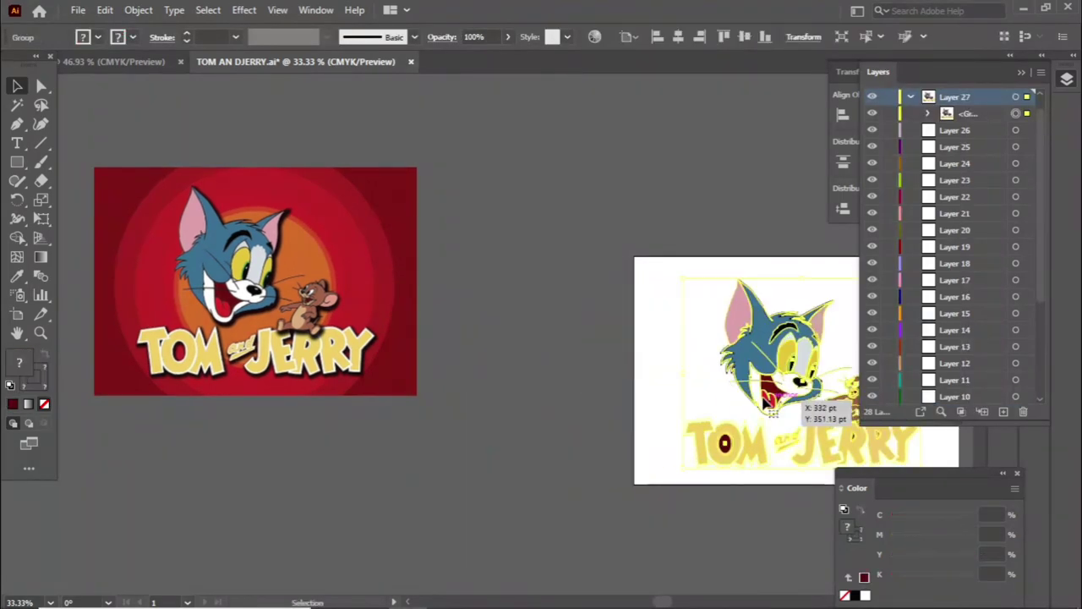
scroll(445, 406, right, 3)
drag(168, 336, 359, 419)
Step: Draw a rectangle covering the right artboard and give it a radial gradient fill
key(m)
drag(489, 288, 814, 517)
key(period)
click(957, 343)
Step: Sample the original image's red into the background's radial gradient stop
key(i)
click(433, 302)
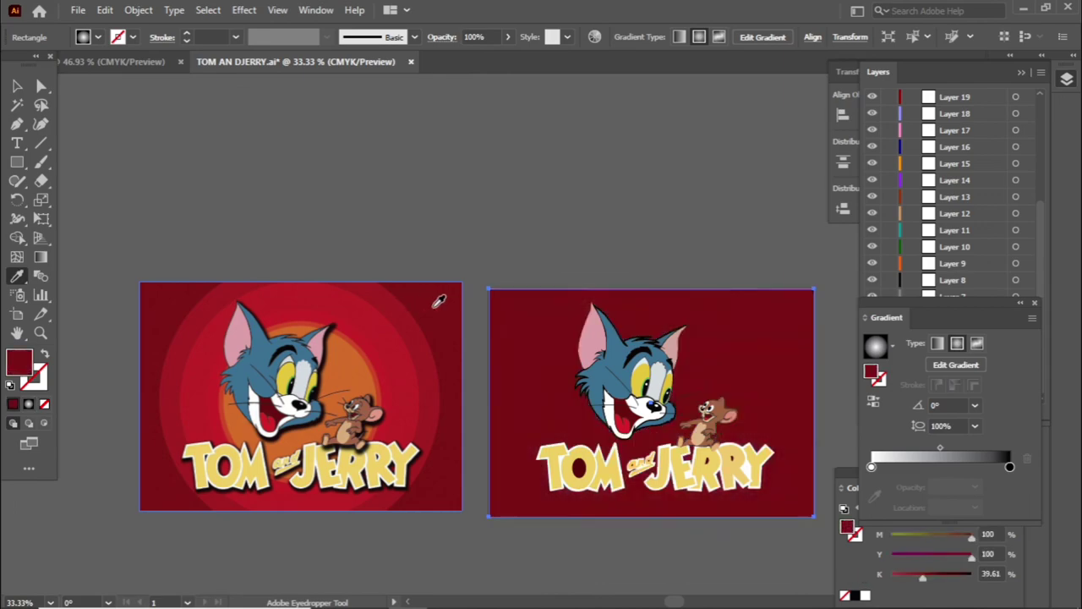
key(ctrl+z)
click(434, 330)
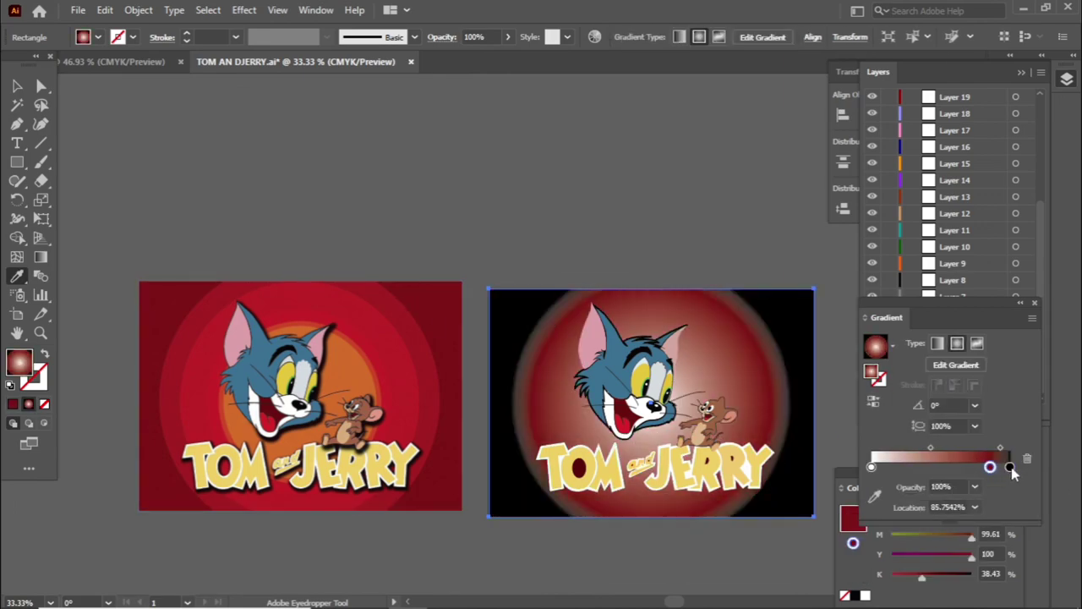
click(462, 357)
click(992, 439)
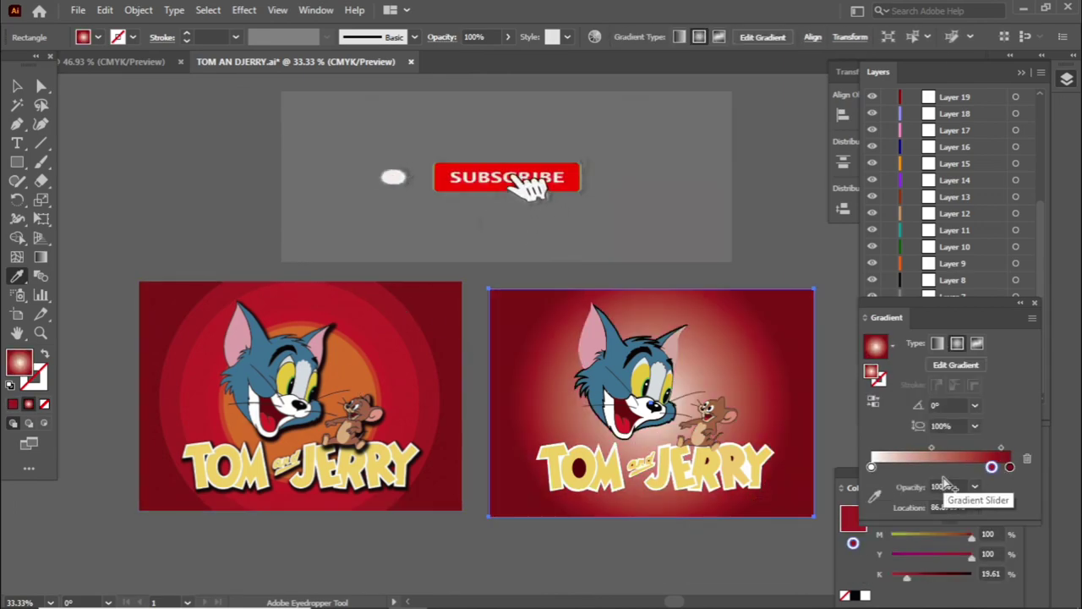
Step: Replace the white stop with an orange centre stop at about 47%, fading to red
drag(871, 465, 874, 516)
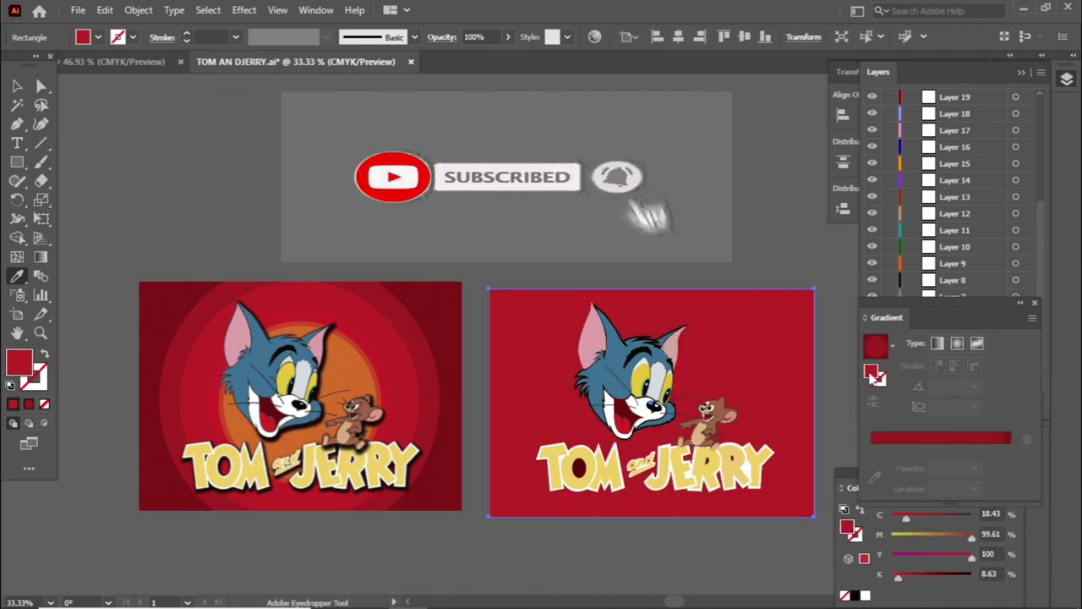
click(969, 461)
click(950, 466)
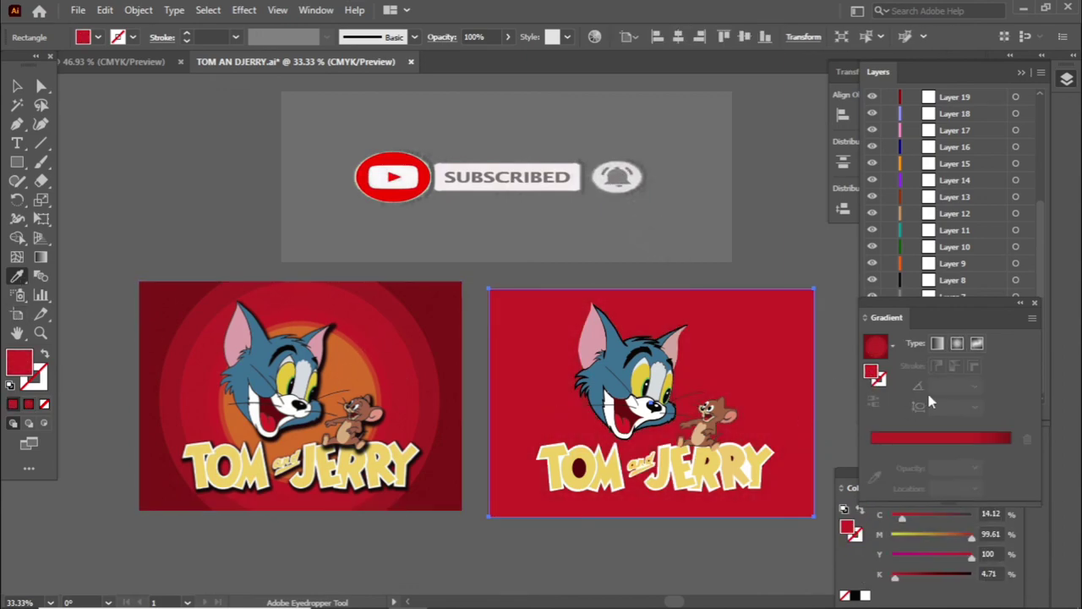
click(393, 364)
click(925, 467)
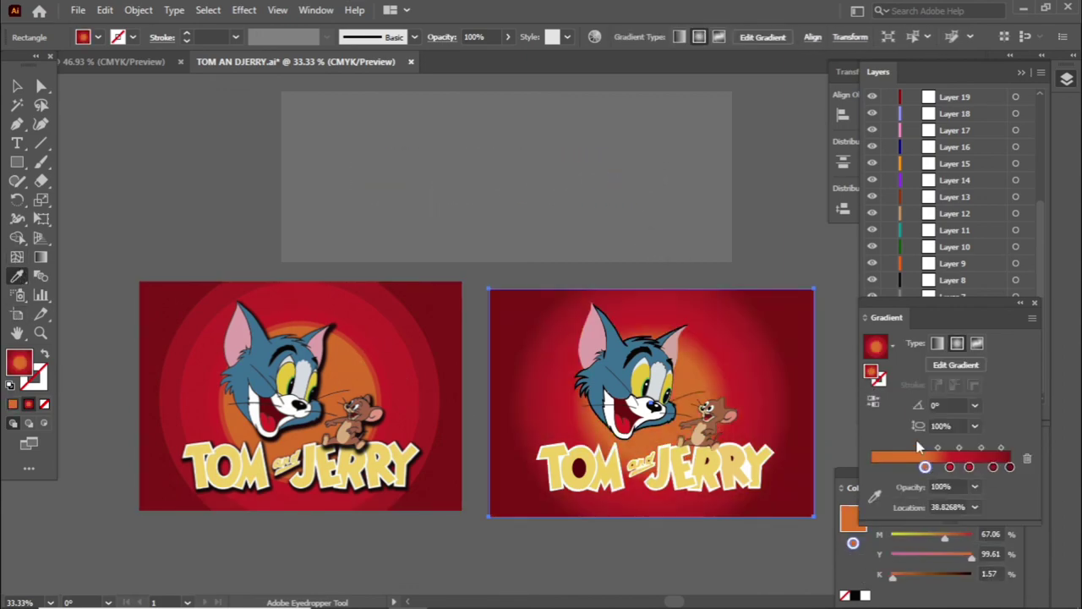
click(981, 467)
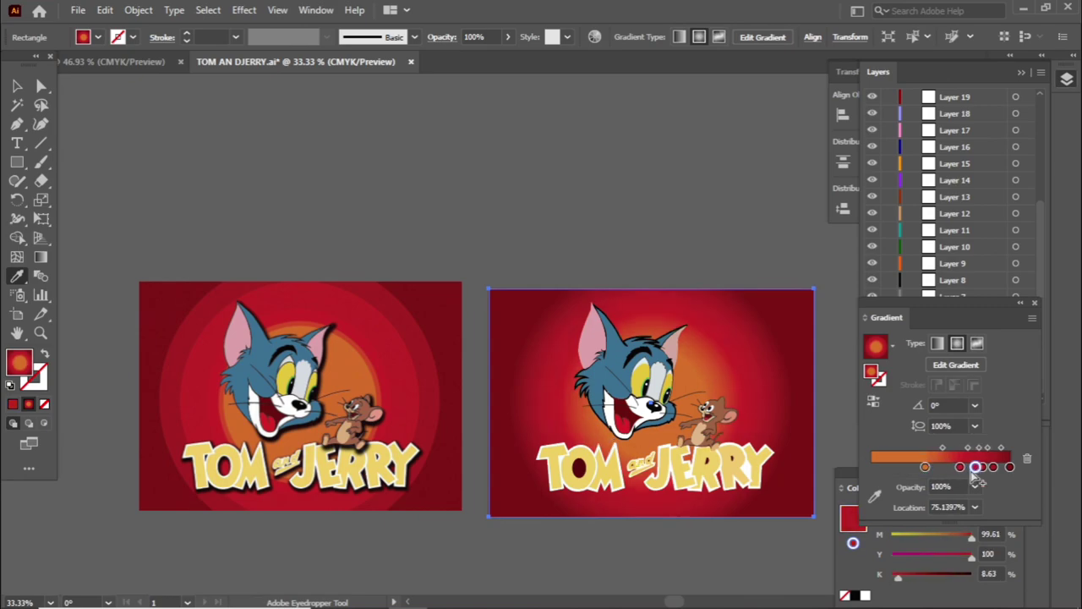
drag(925, 467, 936, 466)
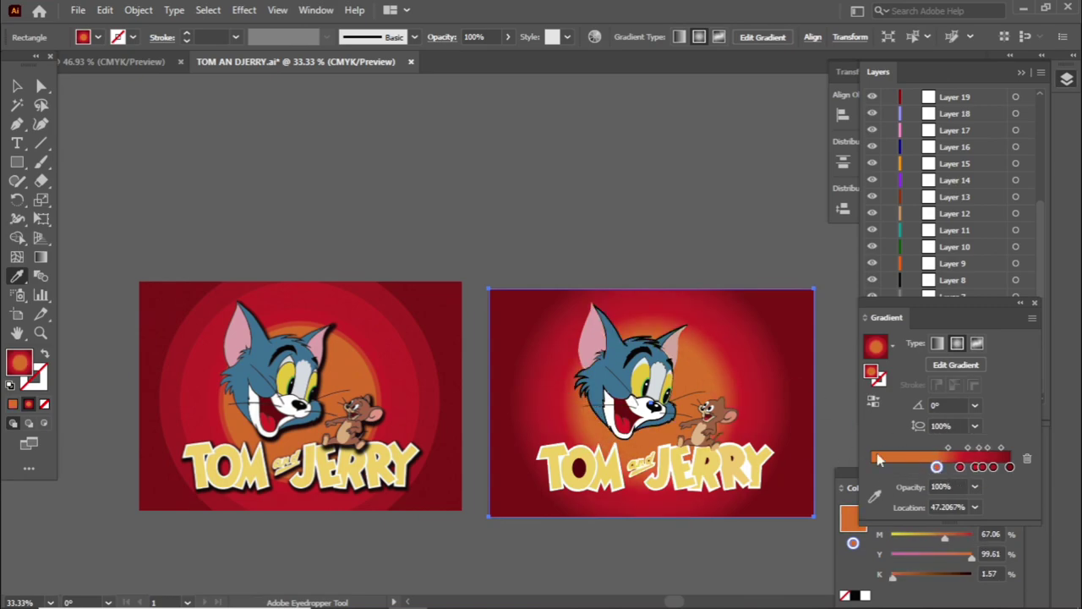
Step: Select the edge red stop, then draw an empty text frame below the artboards
click(981, 467)
scroll(514, 341, down, 2)
click(17, 143)
drag(389, 485, 603, 565)
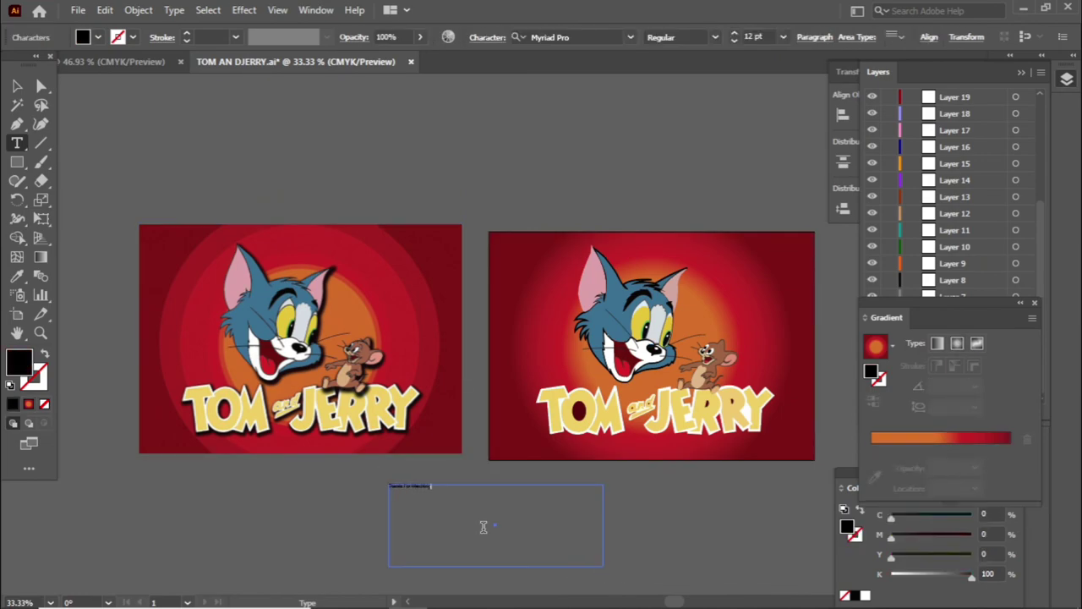
Step: Set aside the text frame and add an enlarged 'thanksFor Watching' title above the images
key(Escape)
drag(602, 565, 458, 501)
click(409, 500)
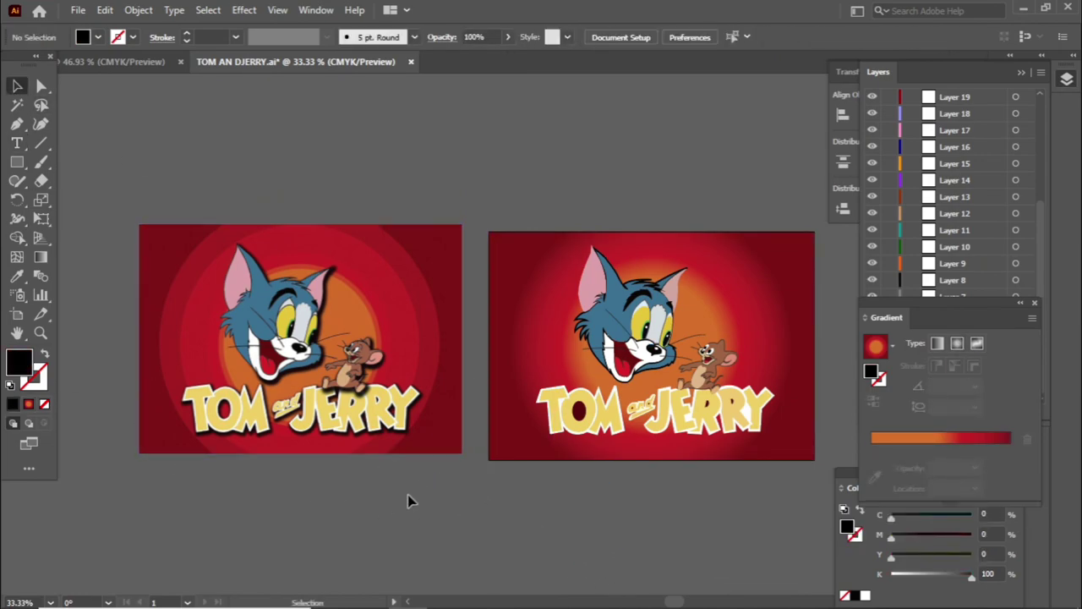
key(t)
click(362, 193)
key(Escape)
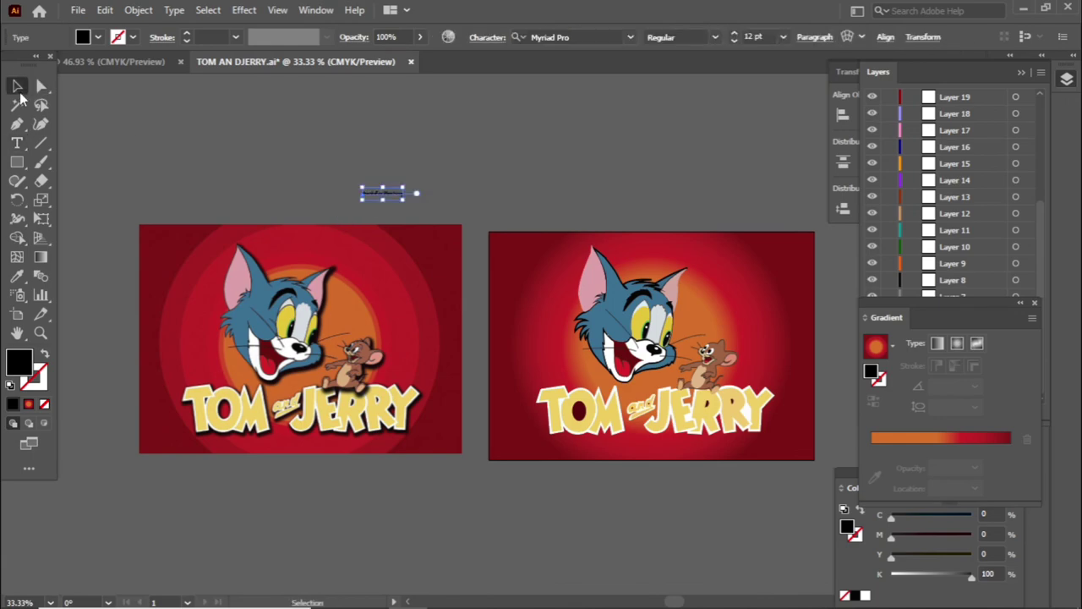
click(437, 174)
click(380, 193)
drag(397, 198, 649, 197)
Step: Fill the 'thanksFor Watching' title light pink via the Color Picker
double_click(19, 362)
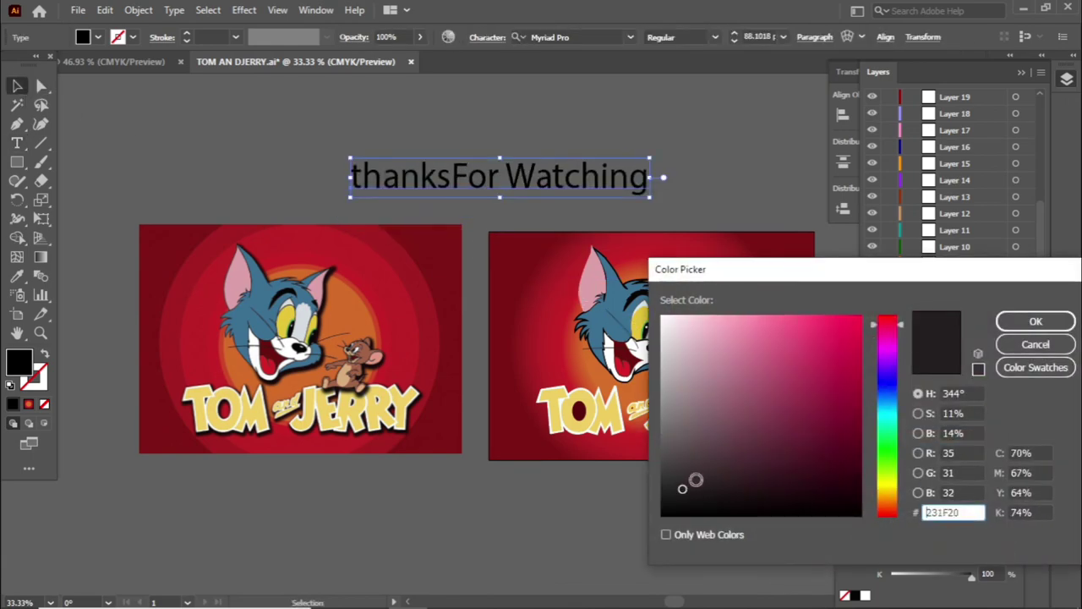
click(677, 325)
click(1034, 316)
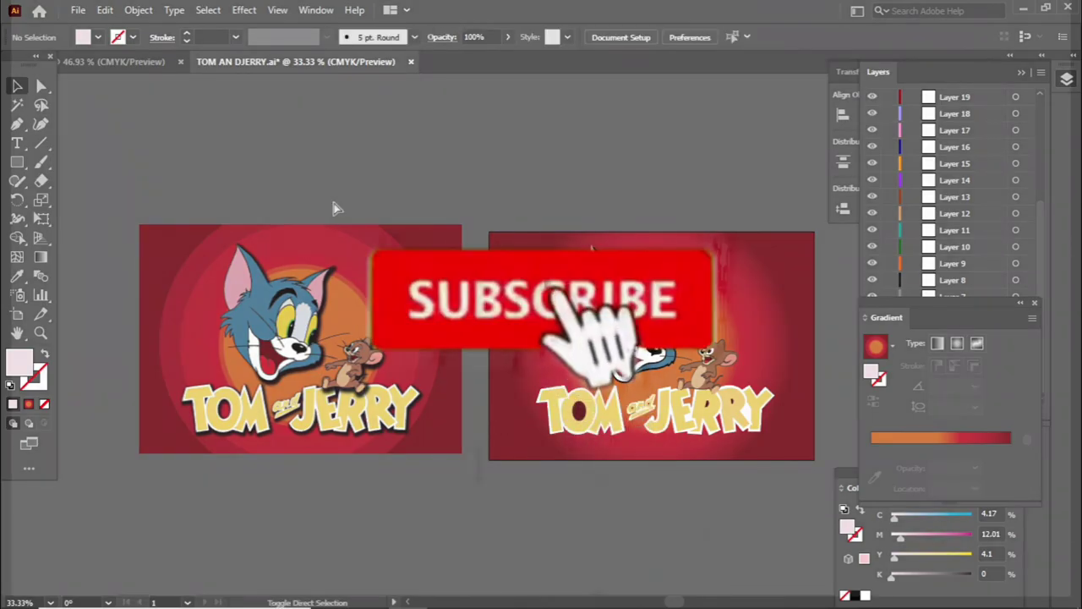